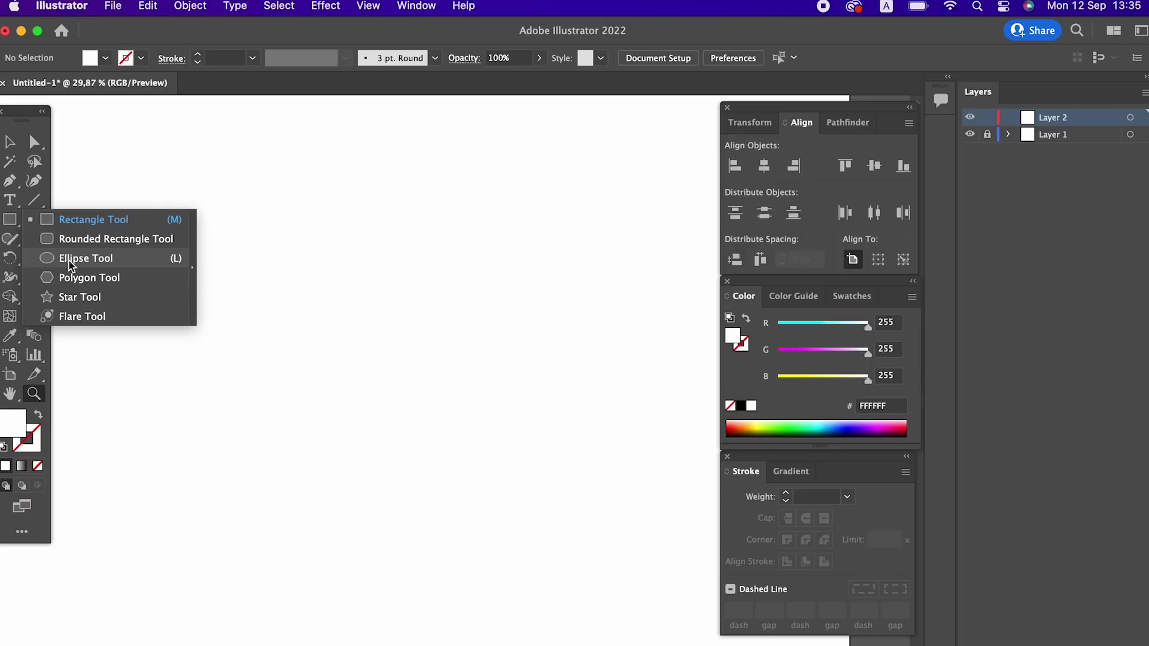
- Draw a large circle on the artboard and fill it with a bright medium green
{"action": "left_click", "coordinate": [72, 258]}
{"action": "left_click_drag", "start_coordinate": [182, 221], "coordinate": [417, 454]}
{"action": "double_click", "coordinate": [13, 429]}
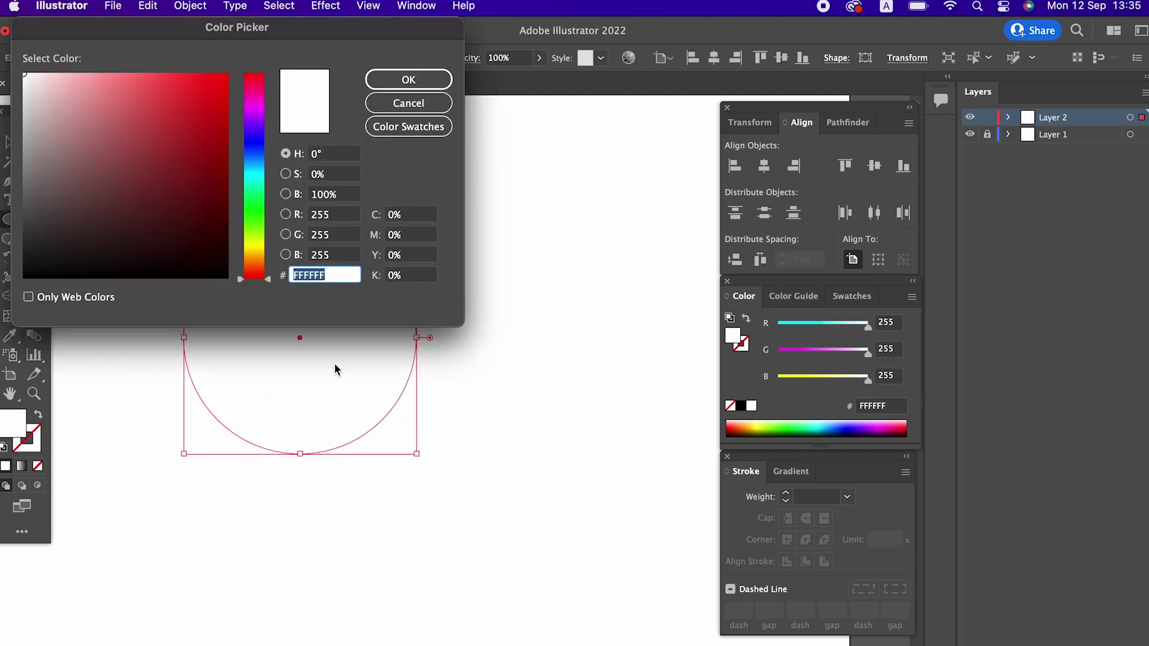
{"action": "left_click_drag", "start_coordinate": [250, 247], "coordinate": [253, 219]}
{"action": "left_click_drag", "start_coordinate": [142, 113], "coordinate": [152, 134]}
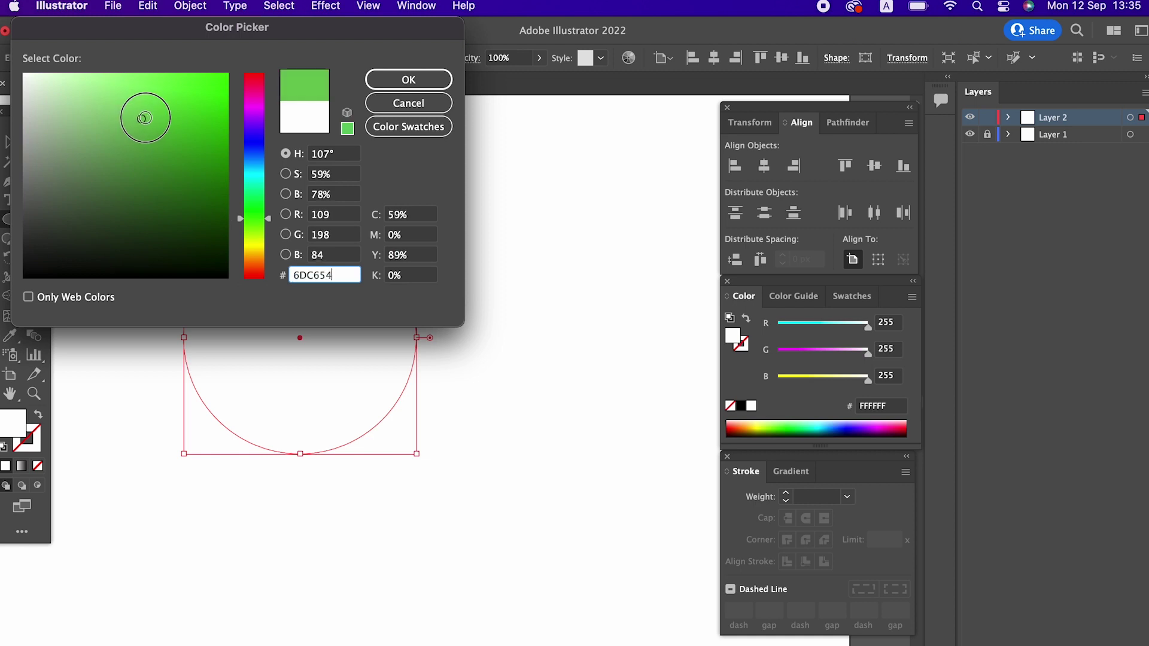
{"action": "left_click", "coordinate": [406, 81]}
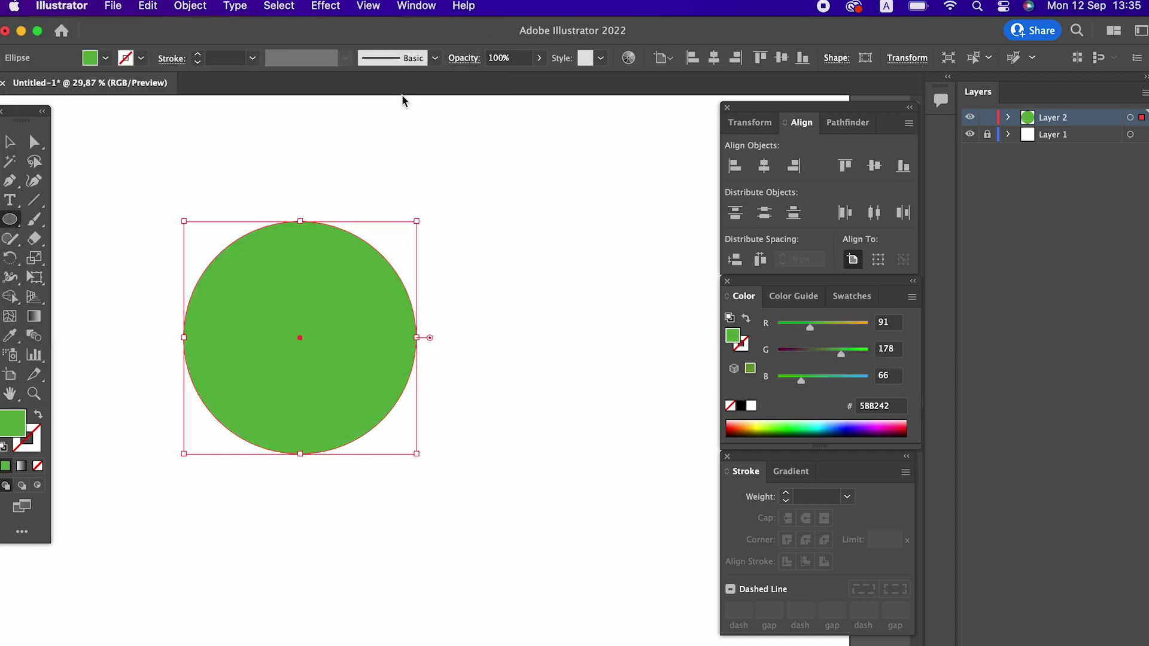
- Centre the circle horizontally and vertically on the artboard
{"action": "left_click", "coordinate": [7, 150]}
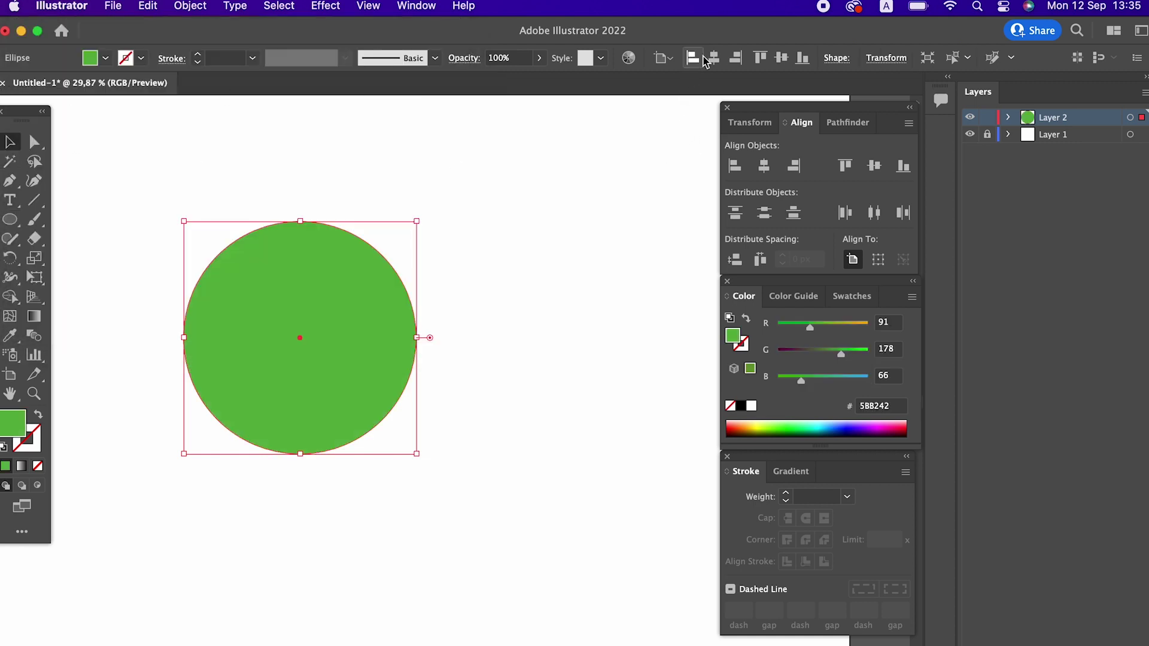
{"action": "left_click", "coordinate": [694, 58]}
{"action": "left_click", "coordinate": [736, 57]}
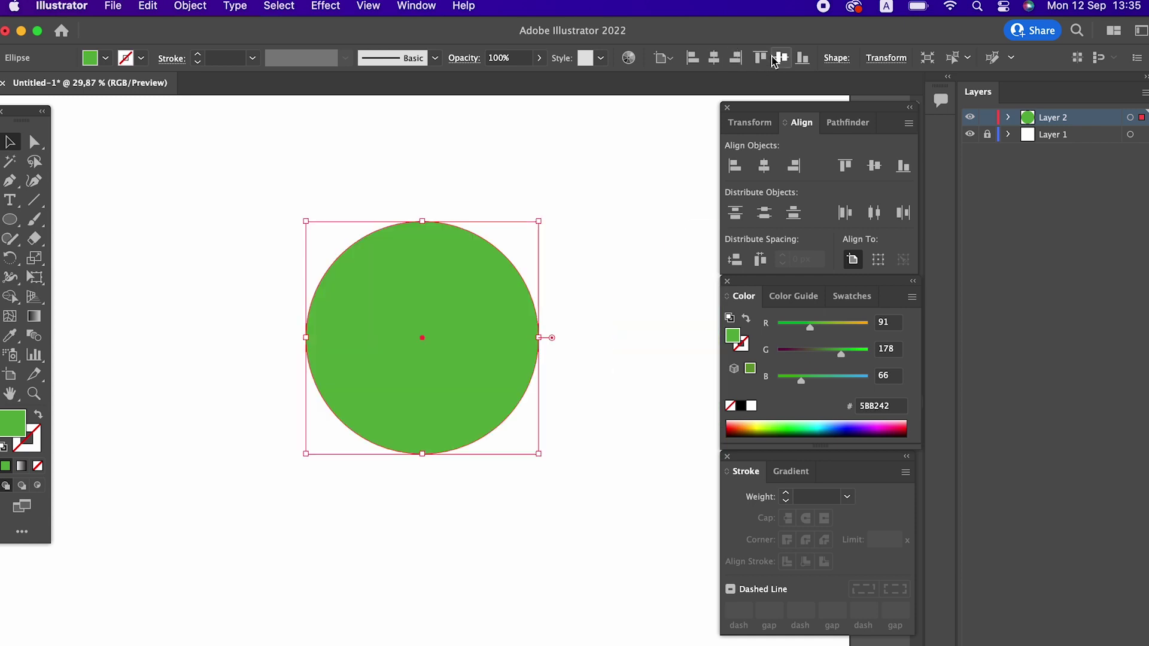
{"action": "left_click", "coordinate": [781, 57]}
{"action": "scroll", "coordinate": [431, 451], "scroll_direction": "down", "scroll_amount": 5}
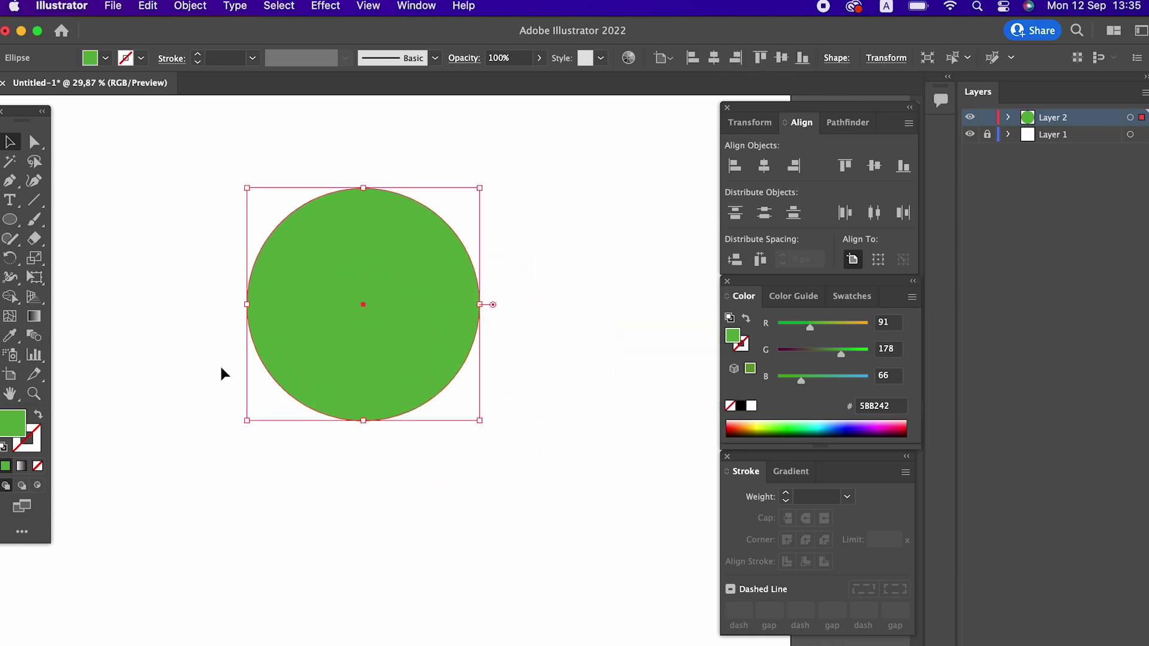
- Change the circle's fill to the darker green #3E993C and deselect it
{"action": "double_click", "coordinate": [12, 423]}
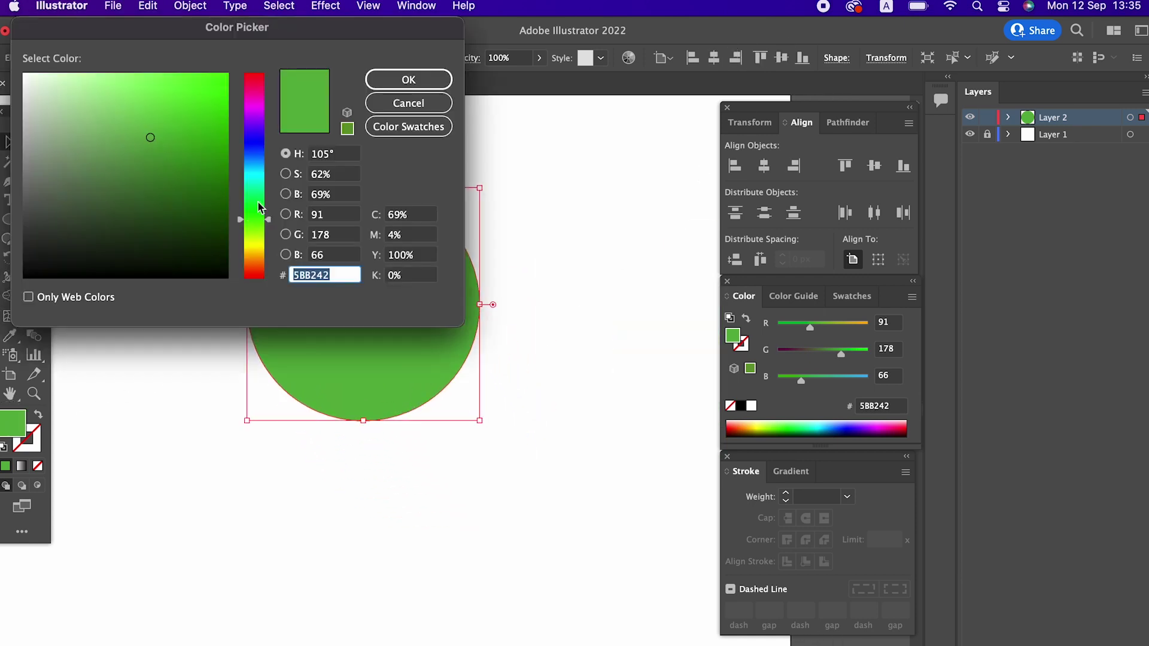
{"action": "left_click_drag", "start_coordinate": [261, 226], "coordinate": [259, 219]}
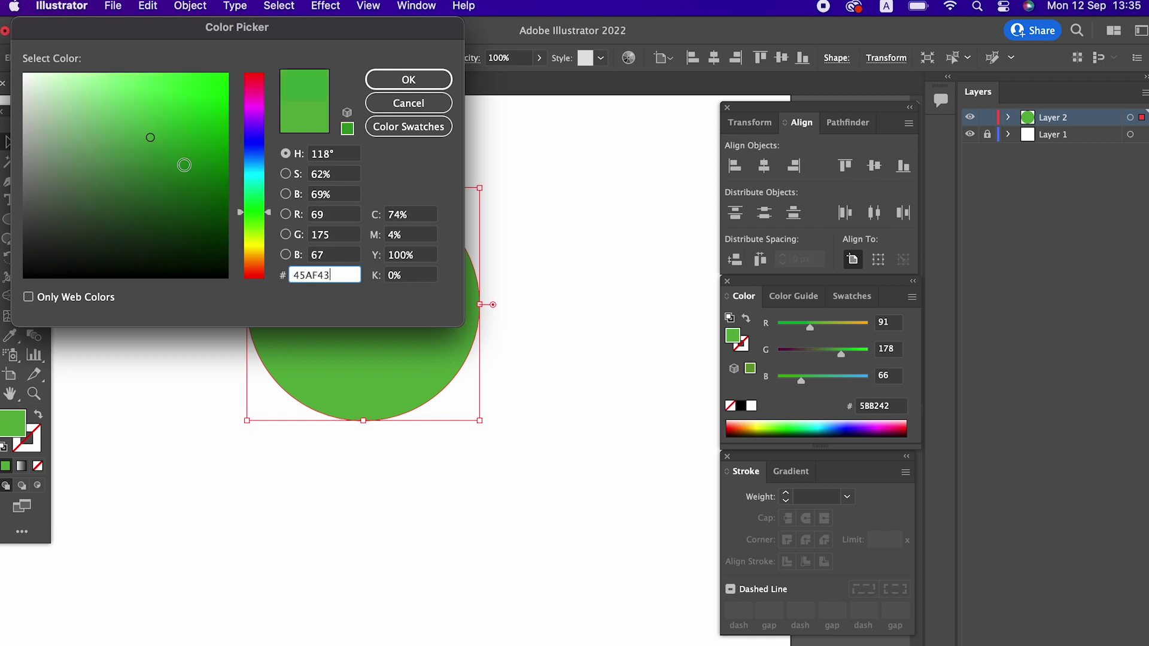
{"action": "left_click_drag", "start_coordinate": [150, 139], "coordinate": [149, 155]}
{"action": "left_click", "coordinate": [408, 79]}
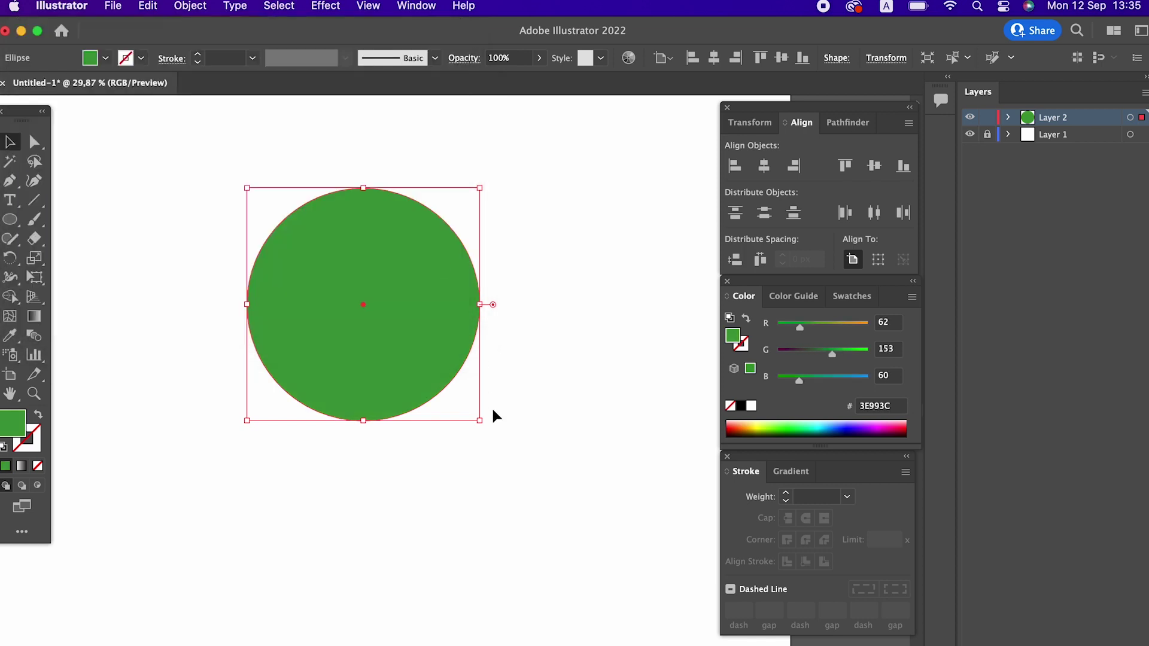
{"action": "left_click", "coordinate": [493, 416]}
{"action": "scroll", "coordinate": [502, 426], "scroll_direction": "down", "scroll_amount": 3}
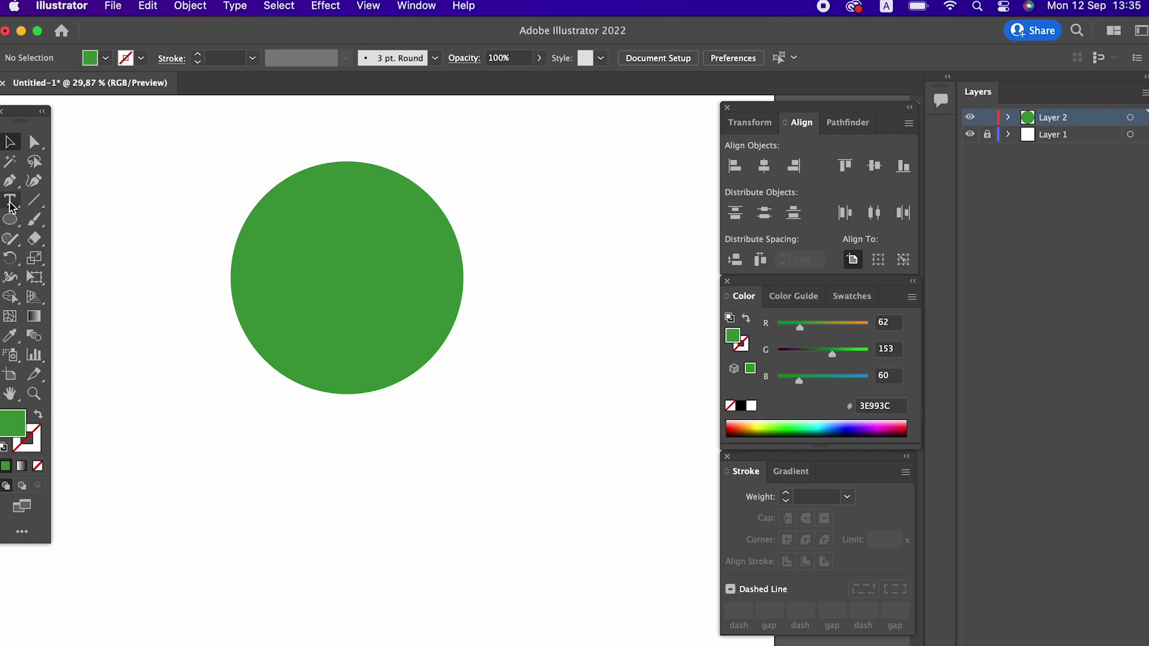
- Draw overlapping circles at the crown's right, lower left and upper left, then select the upper-left pair
{"action": "left_click_drag", "start_coordinate": [467, 318], "coordinate": [546, 361]}
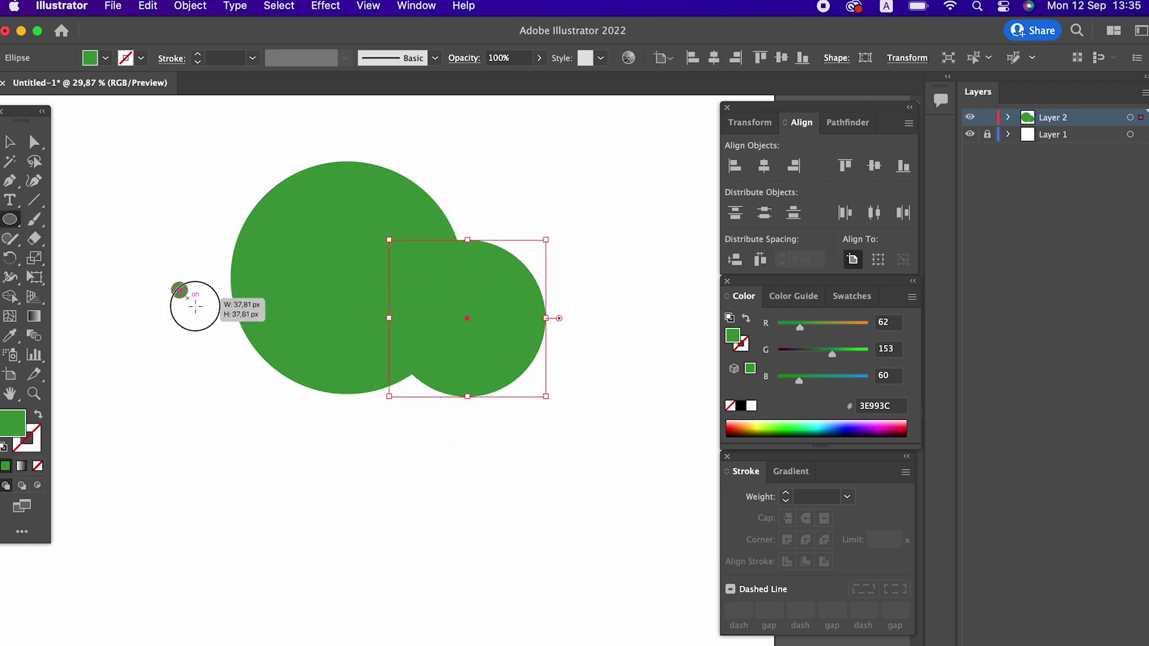
{"action": "left_click_drag", "start_coordinate": [237, 347], "coordinate": [302, 383]}
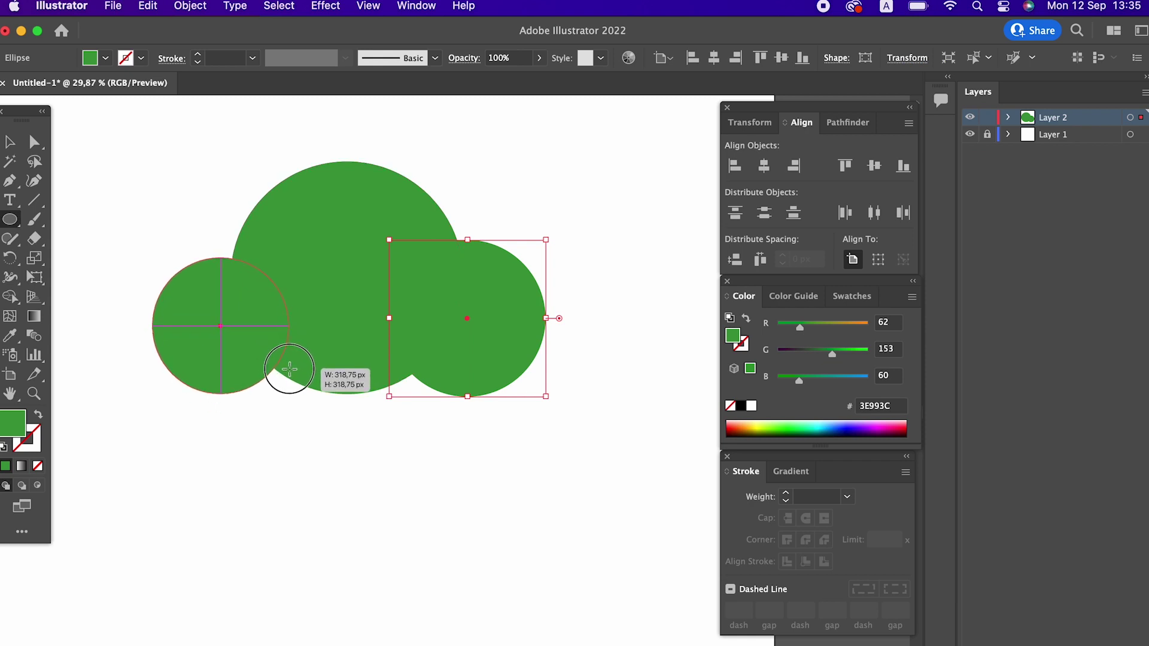
{"action": "left_click_drag", "start_coordinate": [302, 383], "coordinate": [292, 400]}
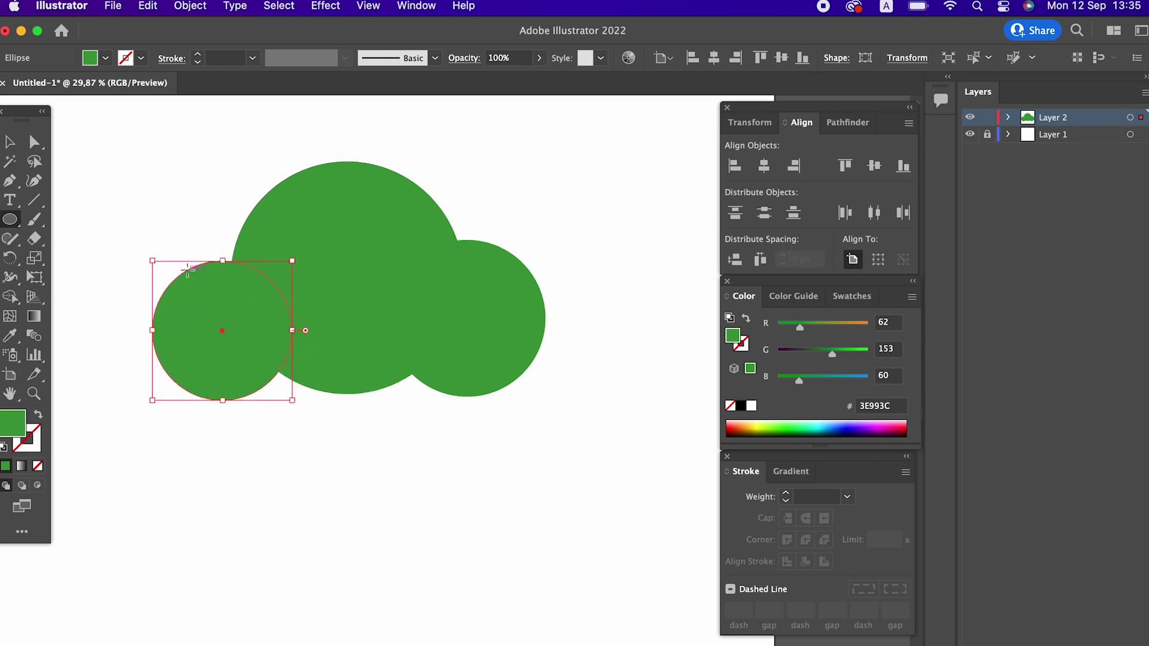
{"action": "left_click_drag", "start_coordinate": [245, 282], "coordinate": [233, 265]}
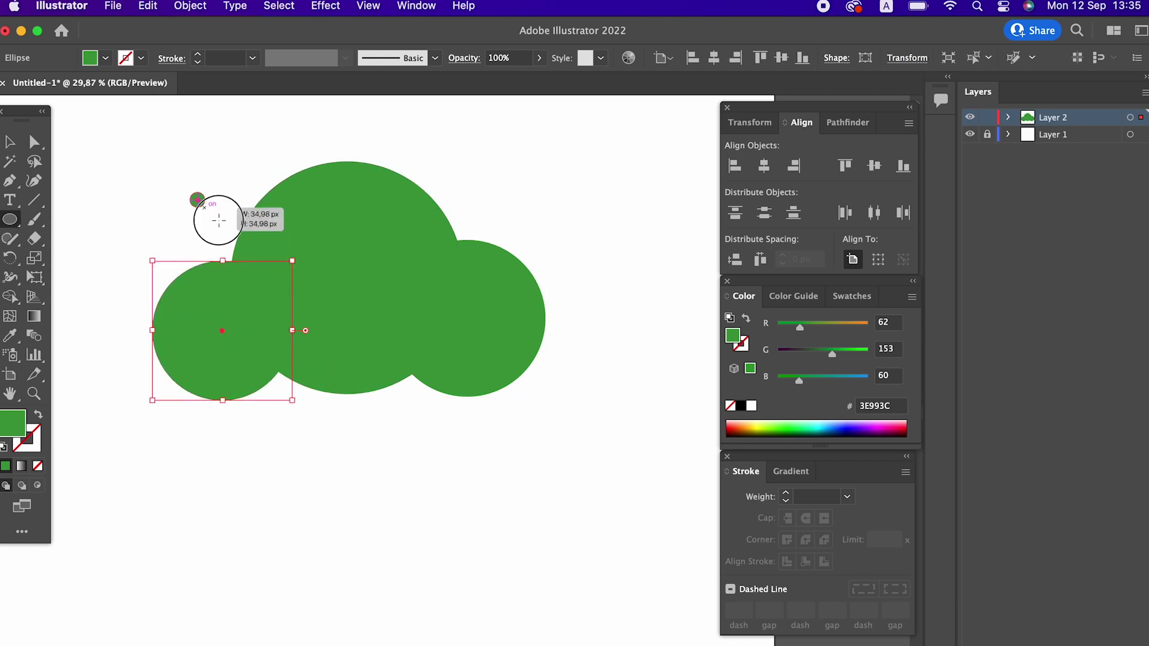
{"action": "left_click_drag", "start_coordinate": [233, 265], "coordinate": [197, 251]}
{"action": "key", "text": "v"}
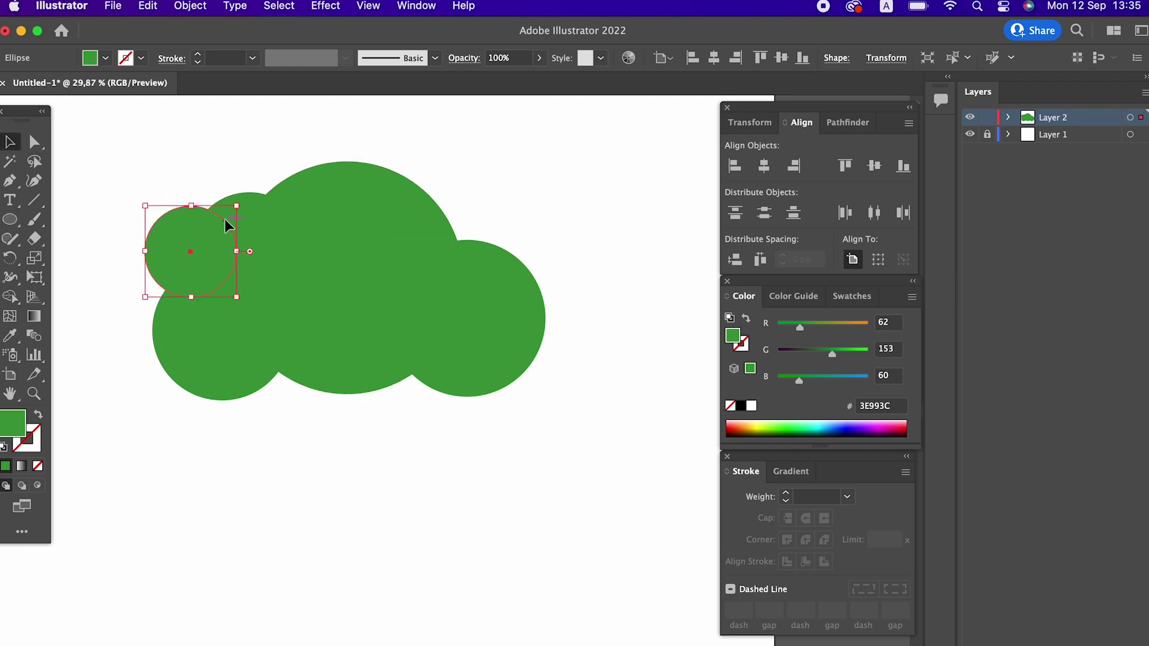
{"action": "left_click", "coordinate": [276, 227], "text": "shift"}
- Recolor the upper-left circles dark green 2F7A2D and send them behind the crown
{"action": "double_click", "coordinate": [18, 425]}
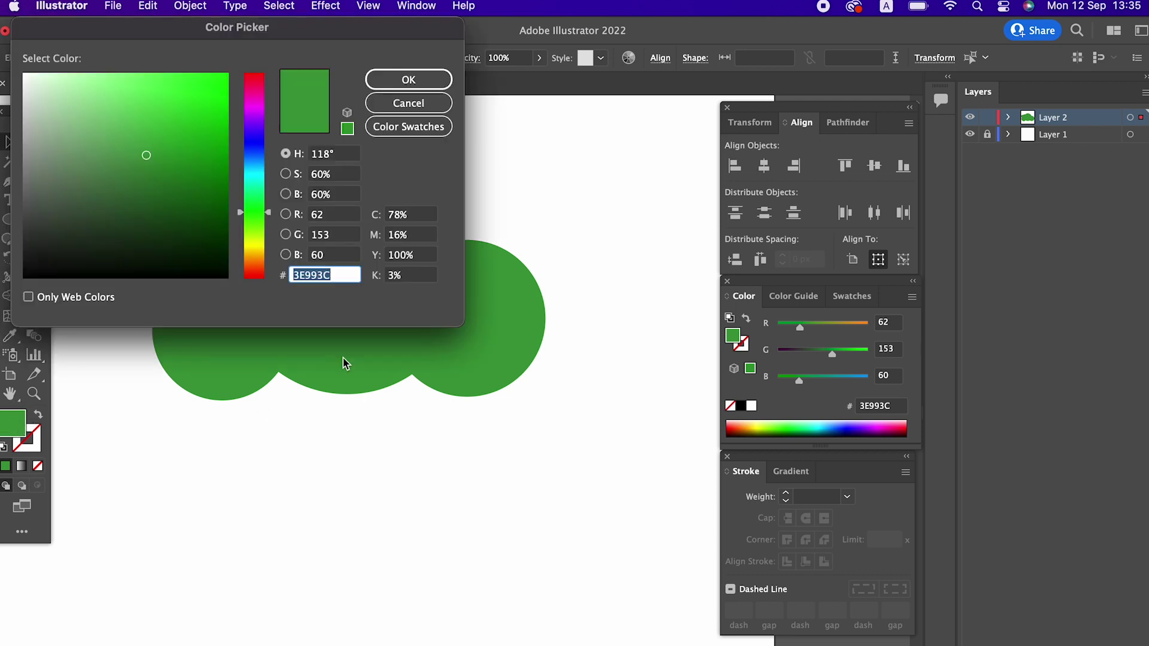
{"action": "left_click_drag", "start_coordinate": [155, 173], "coordinate": [152, 180]}
{"action": "left_click", "coordinate": [409, 79]}
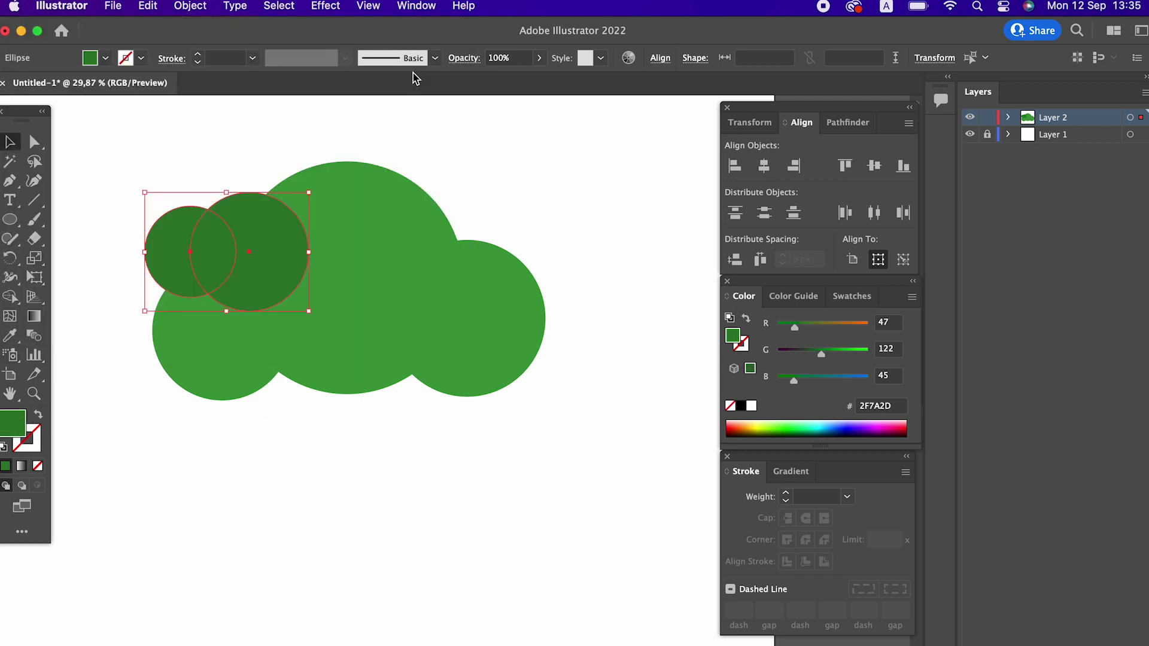
{"action": "right_click", "coordinate": [241, 237]}
{"action": "mouse_move", "coordinate": [272, 508]}
{"action": "left_click", "coordinate": [506, 560]}
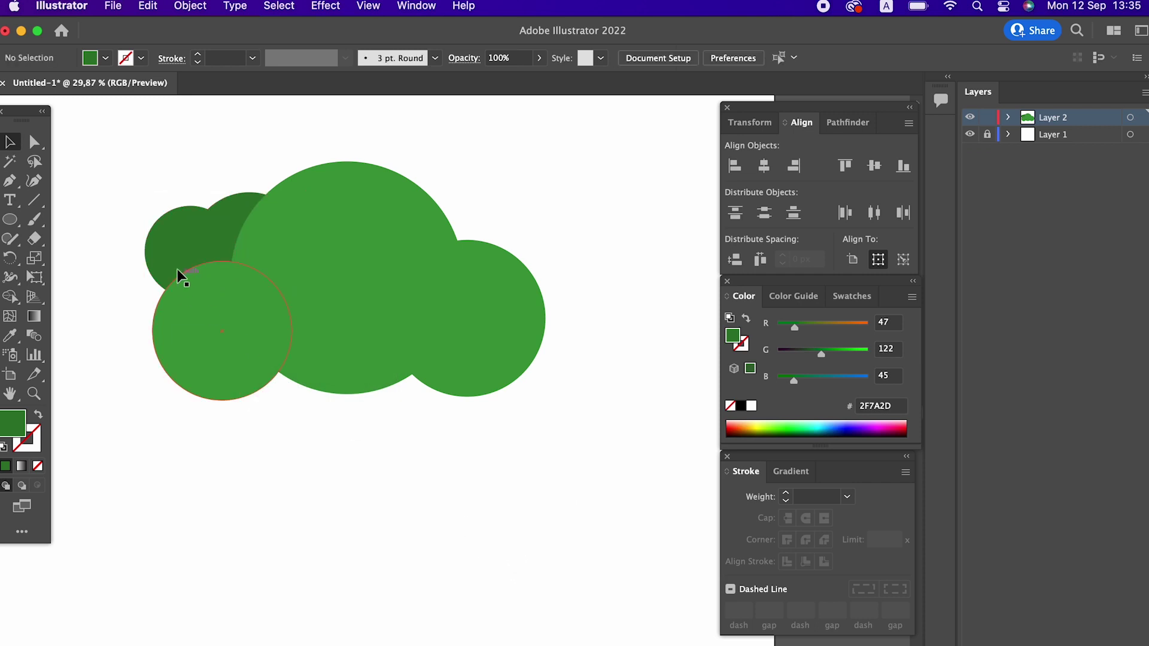
- Shift the dark upper-left circles up into place behind the crown
{"action": "double_click", "coordinate": [177, 248]}
{"action": "double_click", "coordinate": [243, 420]}
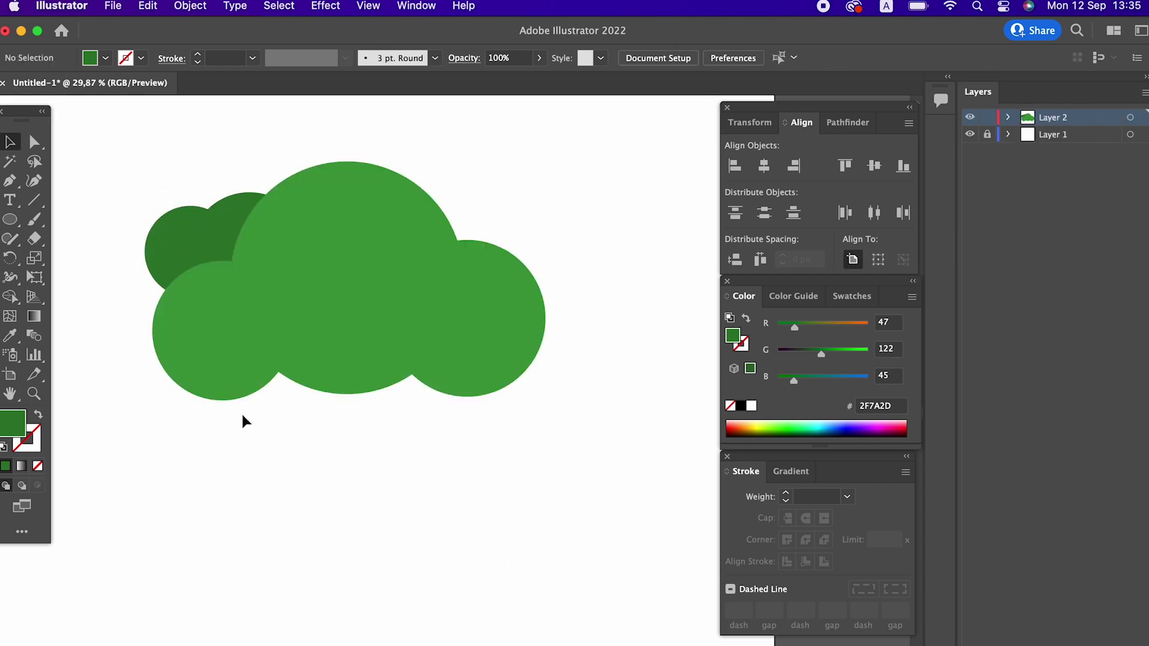
{"action": "left_click", "coordinate": [191, 228]}
{"action": "left_click_drag", "start_coordinate": [205, 226], "coordinate": [219, 184]}
{"action": "left_click", "coordinate": [372, 478]}
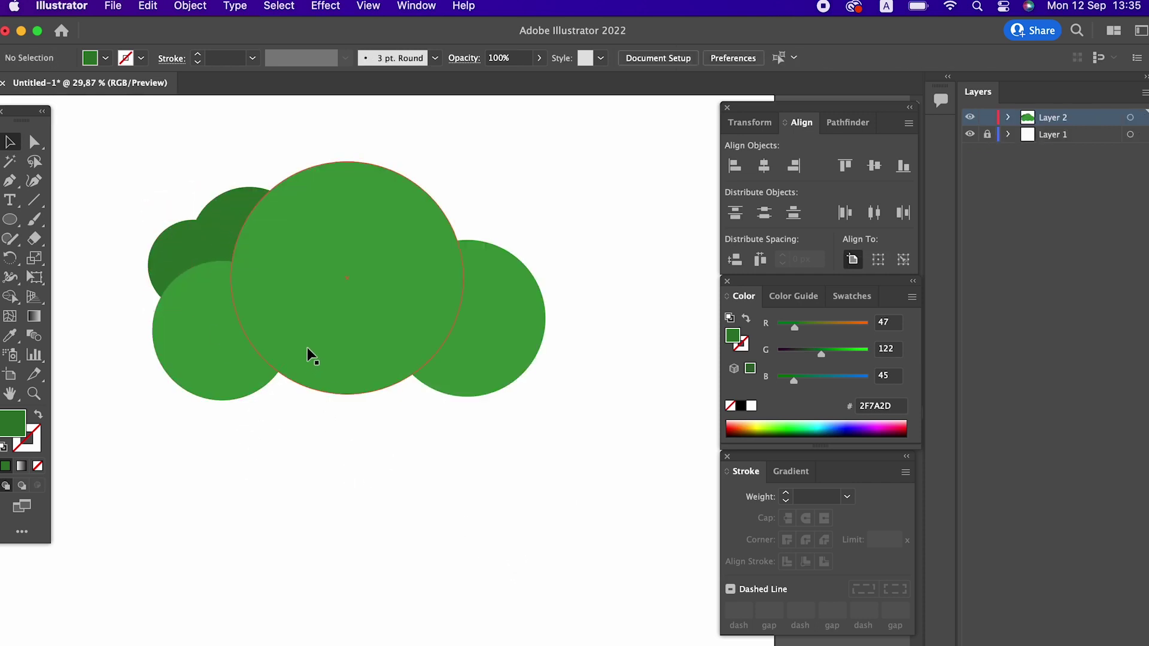
- Draw two dark circles at the crown's top right and send them to the back
{"action": "left_click", "coordinate": [15, 223]}
{"action": "left_click_drag", "start_coordinate": [375, 143], "coordinate": [485, 254]}
{"action": "mouse_move", "coordinate": [429, 199]}
{"action": "left_mouse_down"}
{"action": "mouse_move", "coordinate": [432, 186]}
{"action": "mouse_move", "coordinate": [438, 196]}
{"action": "left_mouse_up"}
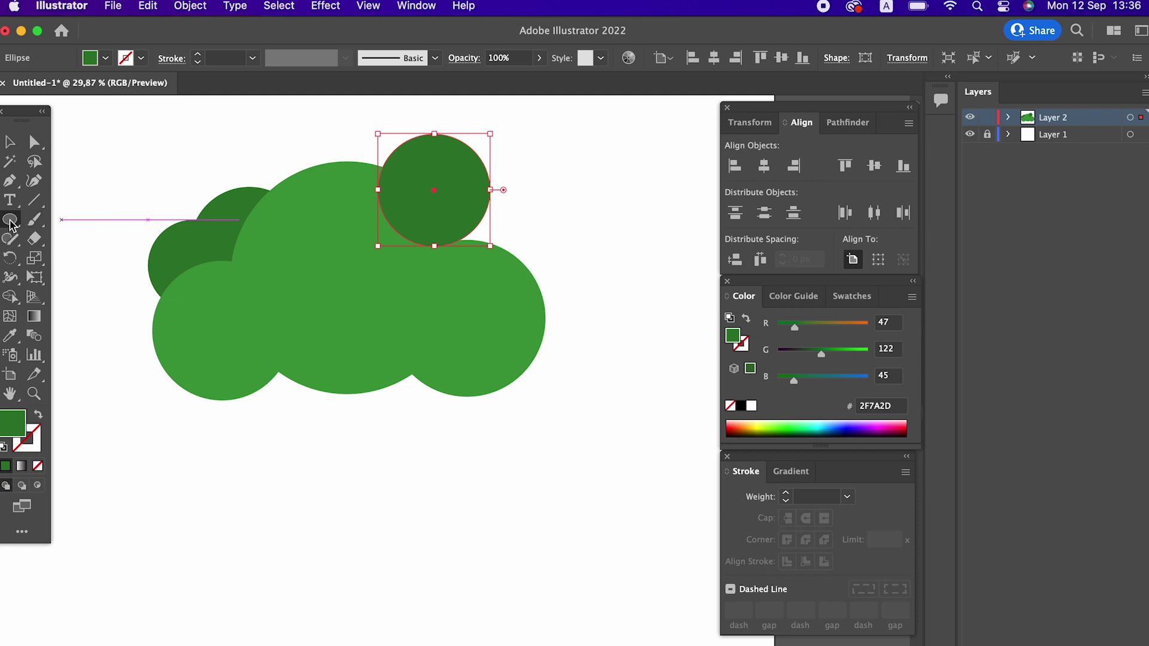
{"action": "mouse_move", "coordinate": [517, 258]}
{"action": "left_mouse_down"}
{"action": "mouse_move", "coordinate": [452, 213]}
{"action": "mouse_move", "coordinate": [453, 195]}
{"action": "left_mouse_up"}
{"action": "left_click", "coordinate": [7, 142]}
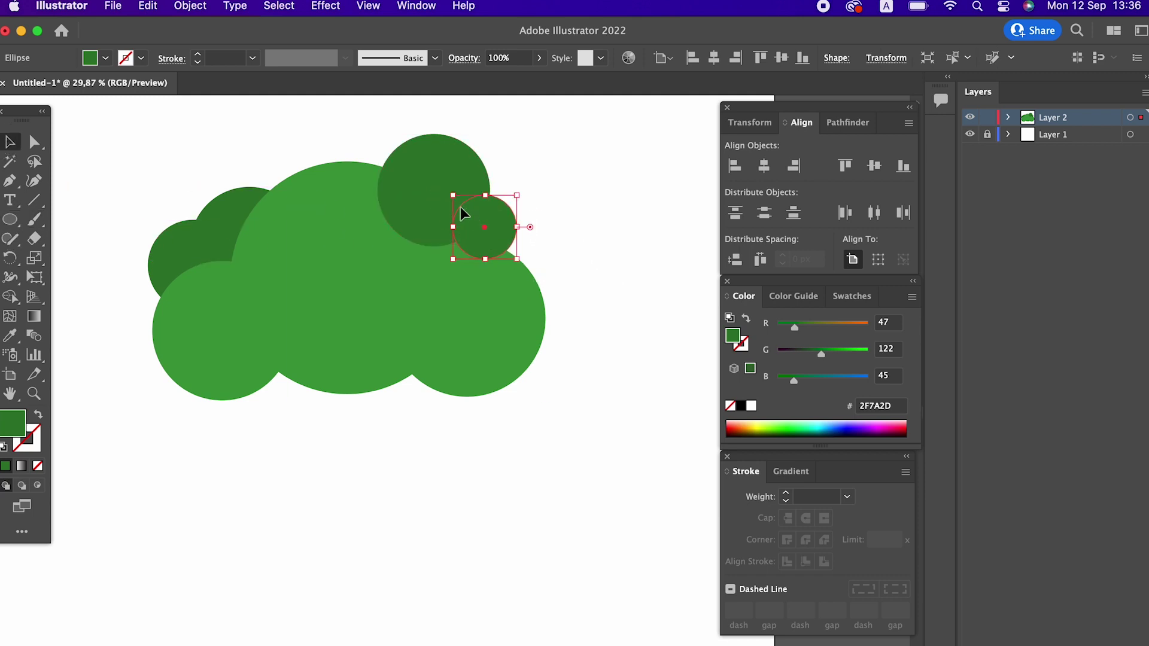
{"action": "left_click", "coordinate": [456, 179], "text": "shift"}
{"action": "right_click", "coordinate": [457, 180]}
{"action": "mouse_move", "coordinate": [486, 451]}
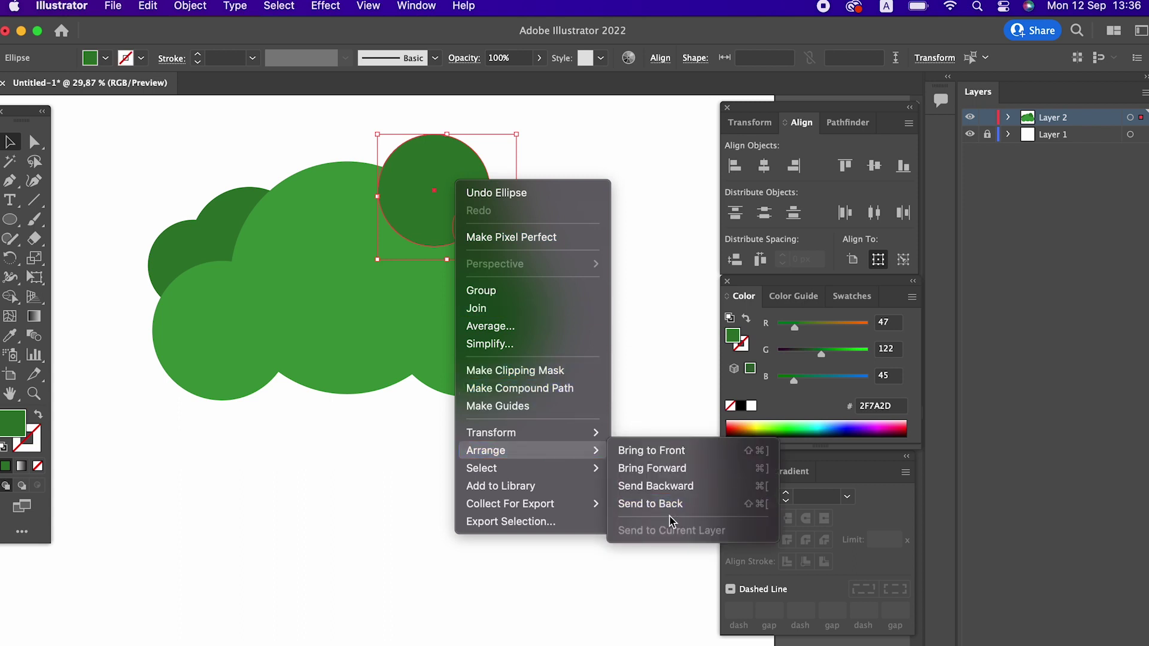
{"action": "left_click", "coordinate": [673, 515]}
{"action": "scroll", "coordinate": [537, 469], "scroll_direction": "right", "scroll_amount": 3}
{"action": "scroll", "coordinate": [542, 484], "scroll_direction": "down", "scroll_amount": 2}
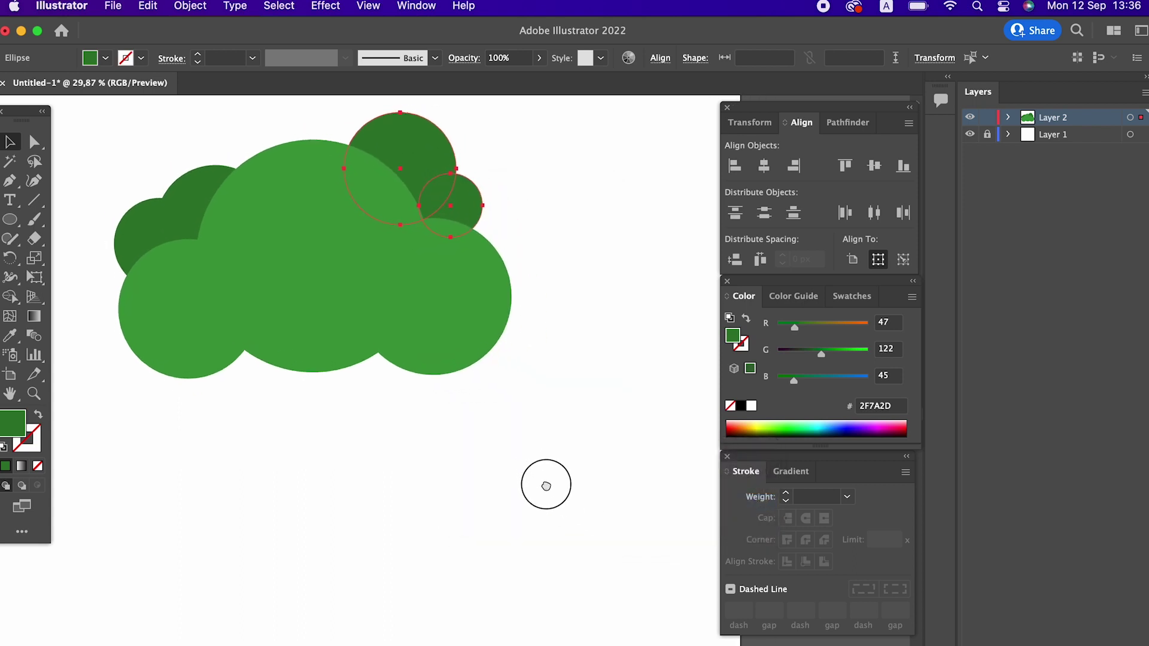
{"action": "left_click", "coordinate": [10, 219]}
- Draw three dark green circles along the crown's bottom and send them behind it
{"action": "mouse_move", "coordinate": [145, 299]}
{"action": "left_mouse_down"}
{"action": "mouse_move", "coordinate": [258, 395]}
{"action": "mouse_move", "coordinate": [268, 424]}
{"action": "mouse_move", "coordinate": [247, 346]}
{"action": "left_mouse_up"}
{"action": "left_click_drag", "start_coordinate": [394, 417], "coordinate": [324, 336]}
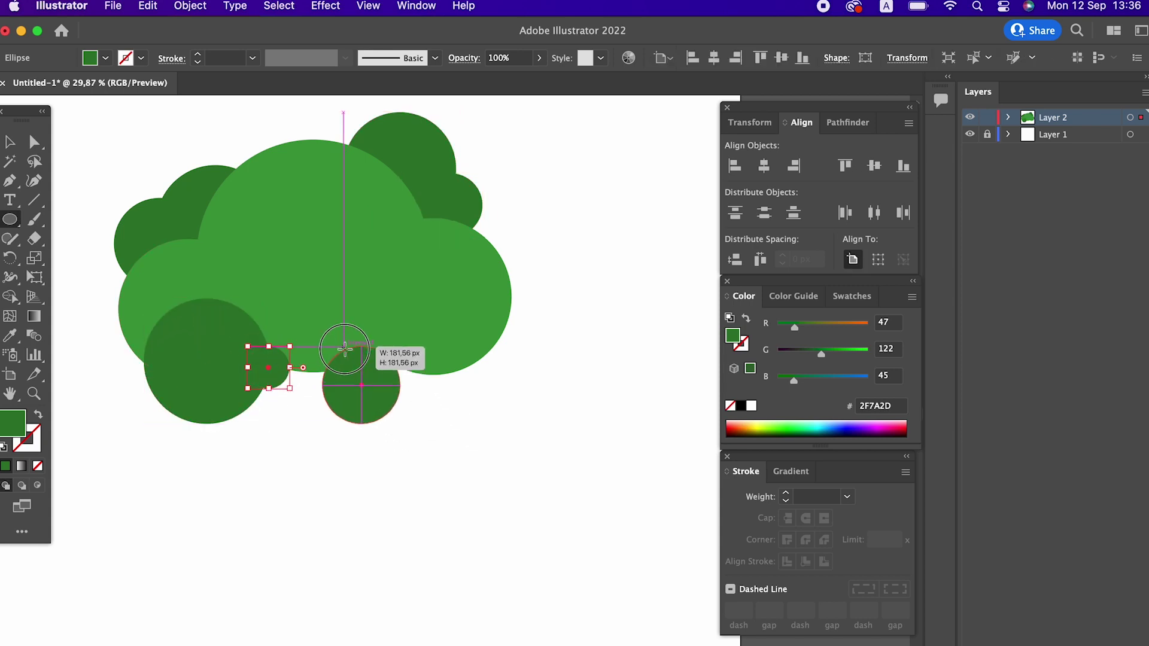
{"action": "left_click_drag", "start_coordinate": [398, 373], "coordinate": [378, 355]}
{"action": "left_click", "coordinate": [9, 141]}
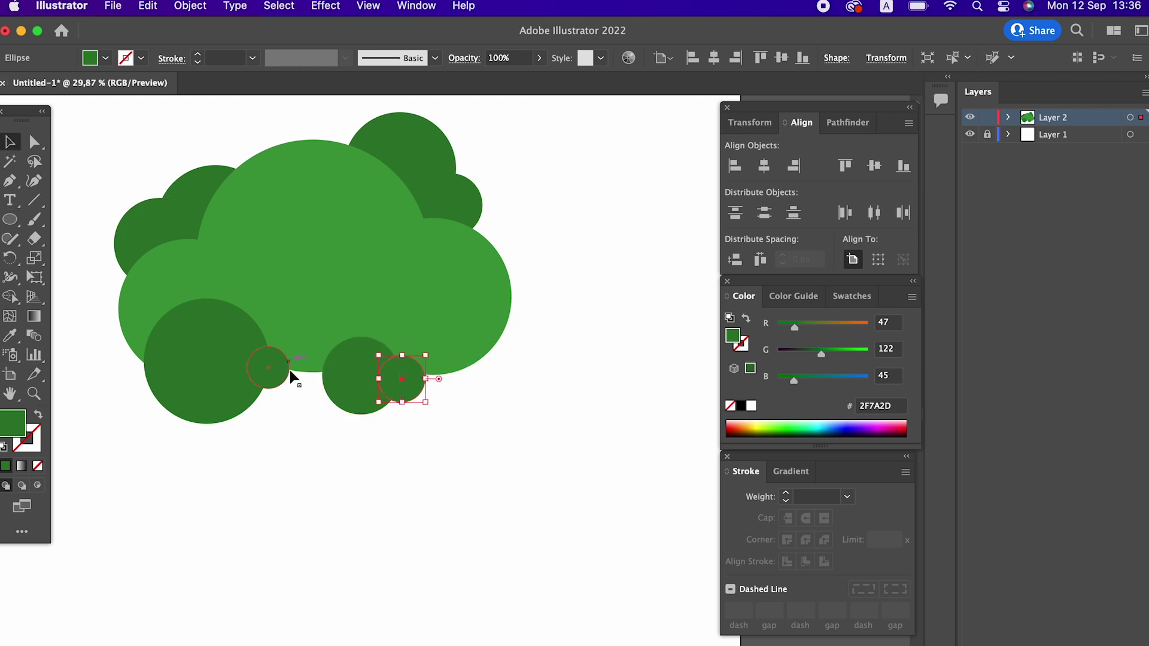
{"action": "left_click", "coordinate": [281, 374], "text": "shift"}
{"action": "left_click", "coordinate": [205, 353], "text": "shift"}
{"action": "right_click", "coordinate": [353, 366]}
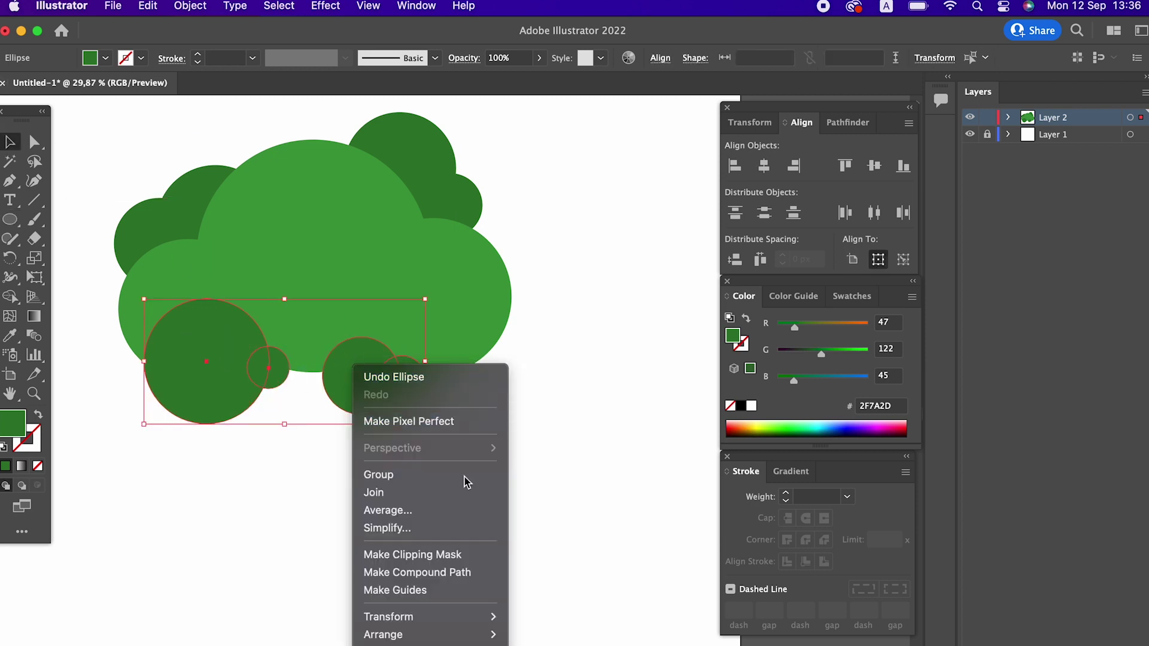
{"action": "left_click", "coordinate": [557, 638]}
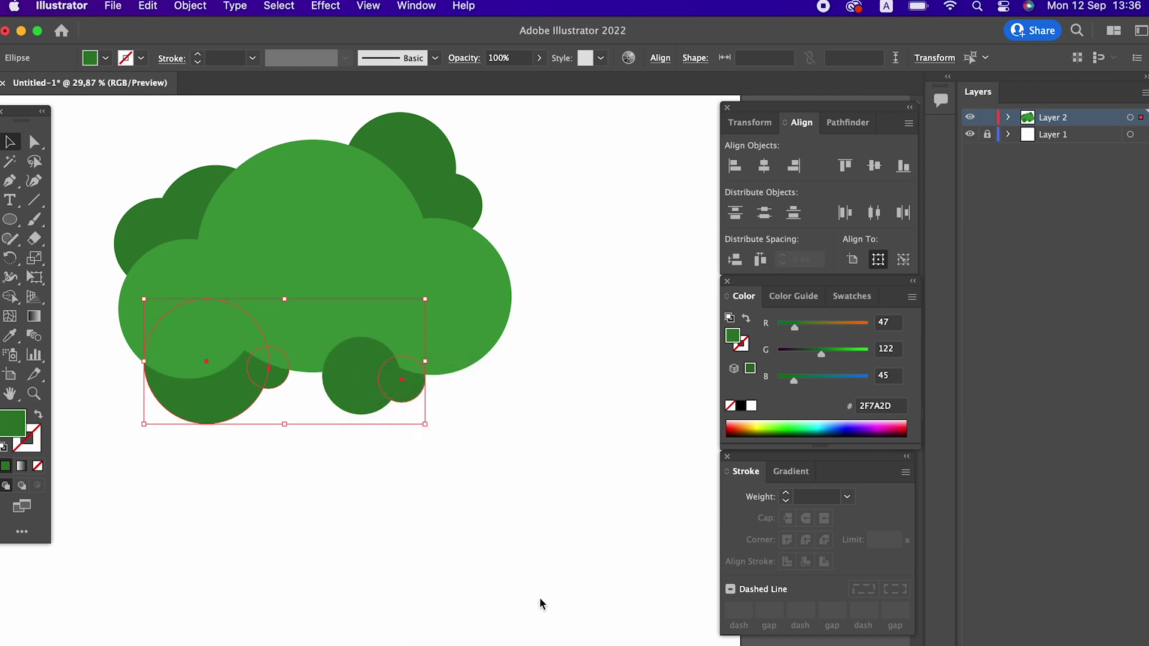
{"action": "left_click", "coordinate": [459, 514]}
- Adjust the small dark circles' stacking order and zoom in on the crown's bottom
{"action": "left_click_drag", "start_coordinate": [458, 513], "coordinate": [488, 499]}
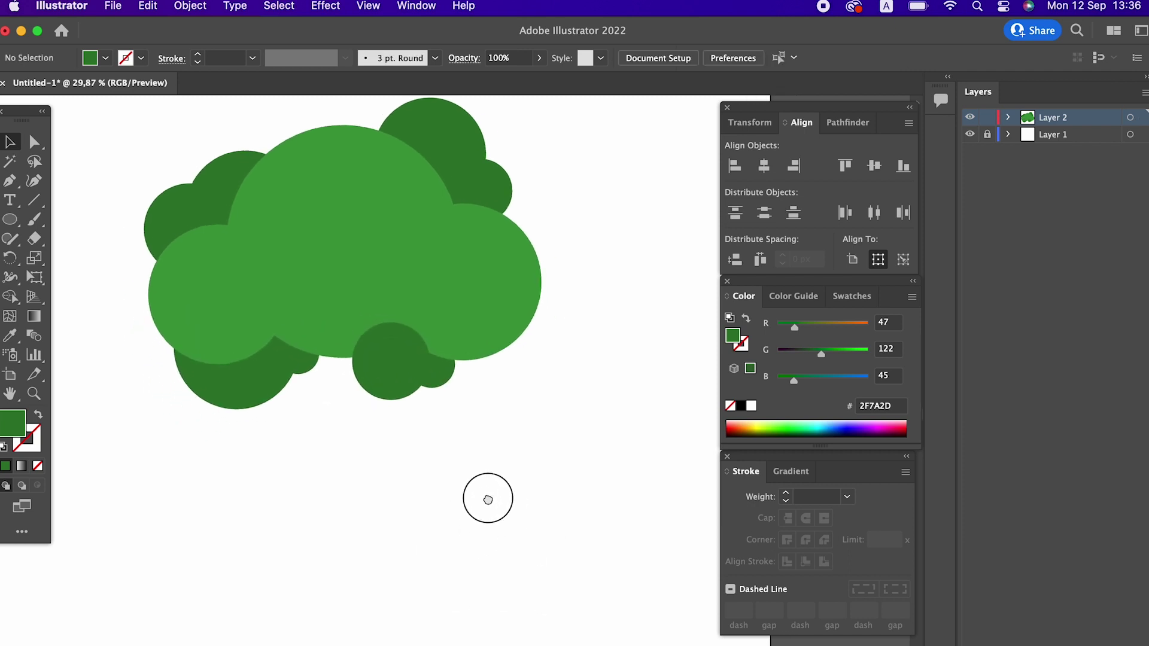
{"action": "right_click", "coordinate": [399, 365]}
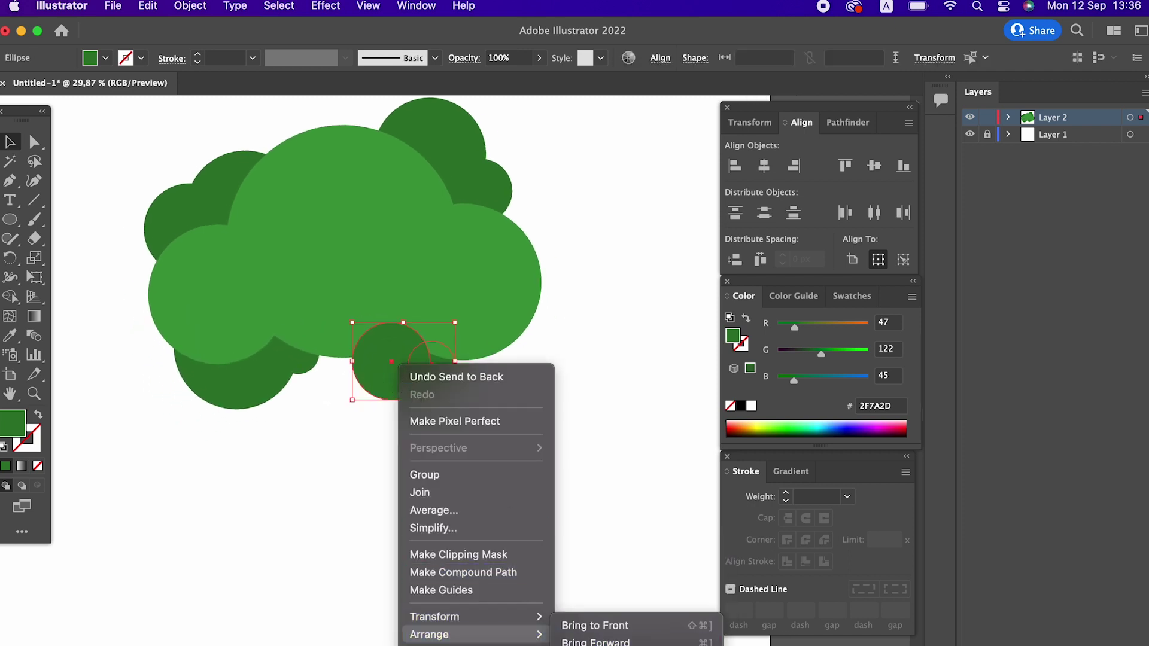
{"action": "left_click", "coordinate": [595, 625]}
{"action": "left_click", "coordinate": [482, 433]}
{"action": "left_click", "coordinate": [372, 372]}
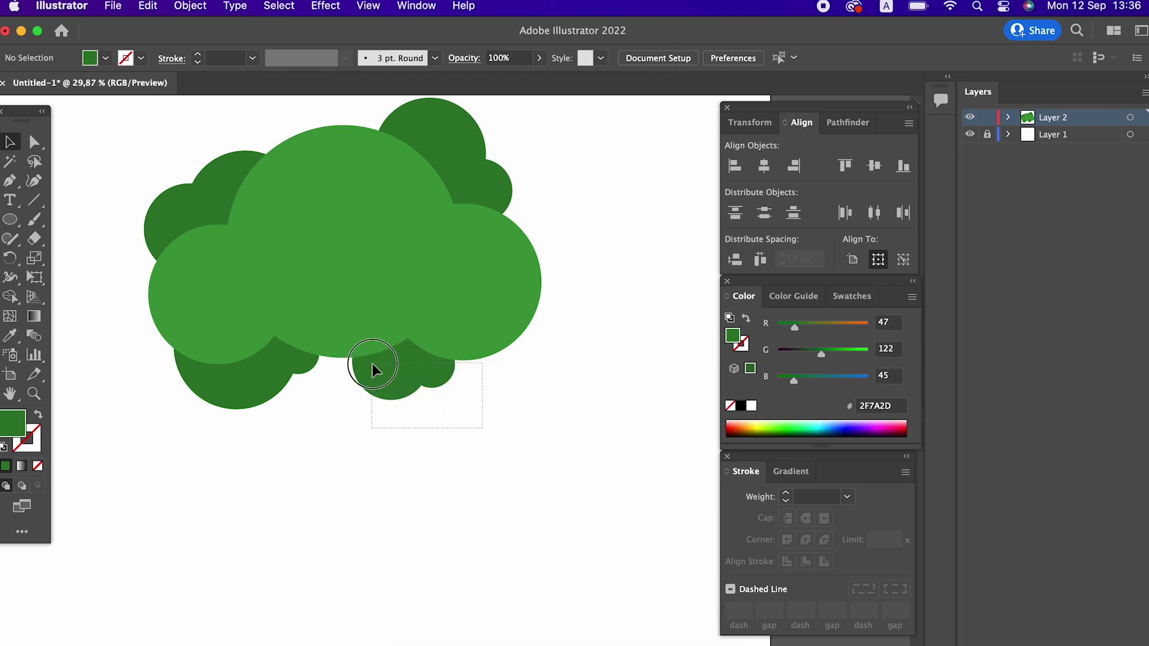
{"action": "left_click", "coordinate": [526, 435]}
{"action": "left_click", "coordinate": [389, 379]}
{"action": "key", "text": "z"}
{"action": "mouse_move", "coordinate": [423, 417]}
{"action": "left_mouse_down"}
{"action": "mouse_move", "coordinate": [456, 403]}
{"action": "mouse_move", "coordinate": [512, 472]}
{"action": "left_mouse_up"}
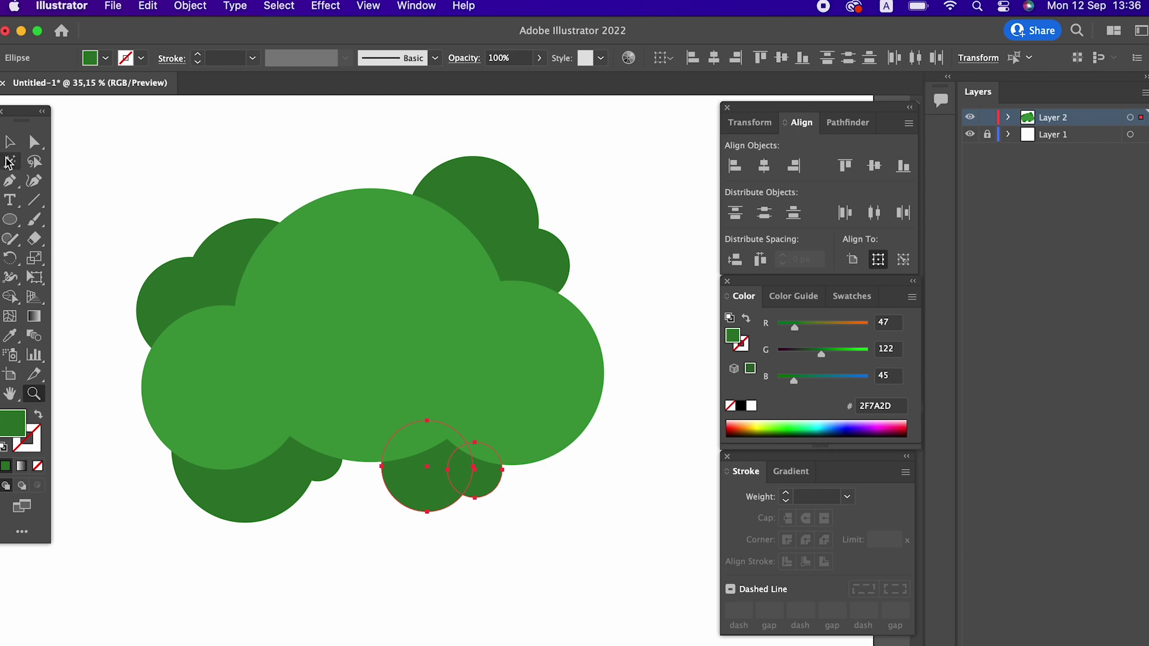
- Move the dark circles into place so they bulge beneath the crown's bottom edge
{"action": "left_click", "coordinate": [10, 144]}
{"action": "left_click_drag", "start_coordinate": [486, 487], "coordinate": [519, 484]}
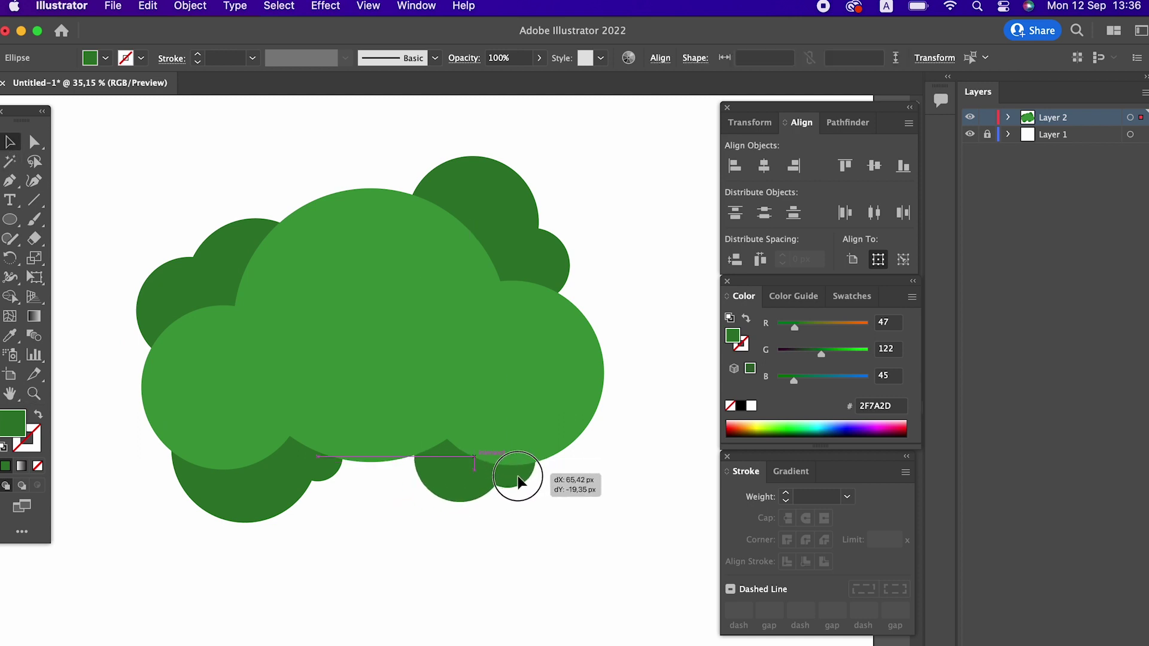
{"action": "left_click", "coordinate": [555, 525]}
{"action": "left_click", "coordinate": [331, 484]}
{"action": "left_click_drag", "start_coordinate": [266, 508], "coordinate": [265, 486]}
{"action": "left_click", "coordinate": [343, 494]}
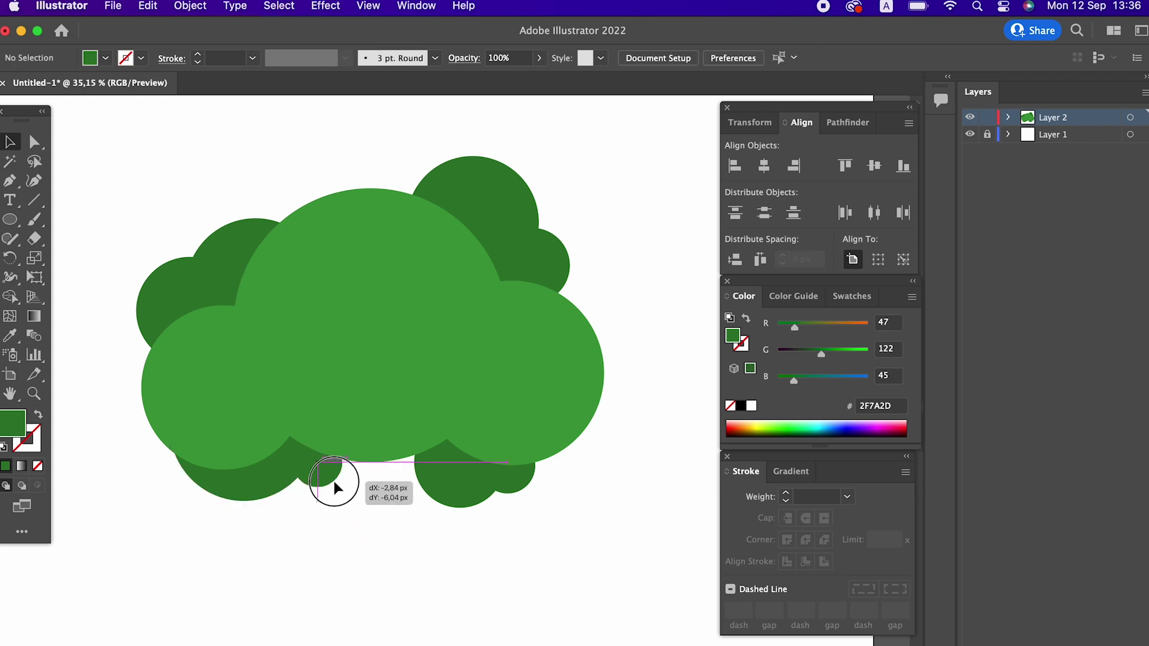
{"action": "left_click_drag", "start_coordinate": [398, 546], "coordinate": [372, 511]}
{"action": "left_click_drag", "start_coordinate": [511, 524], "coordinate": [217, 449]}
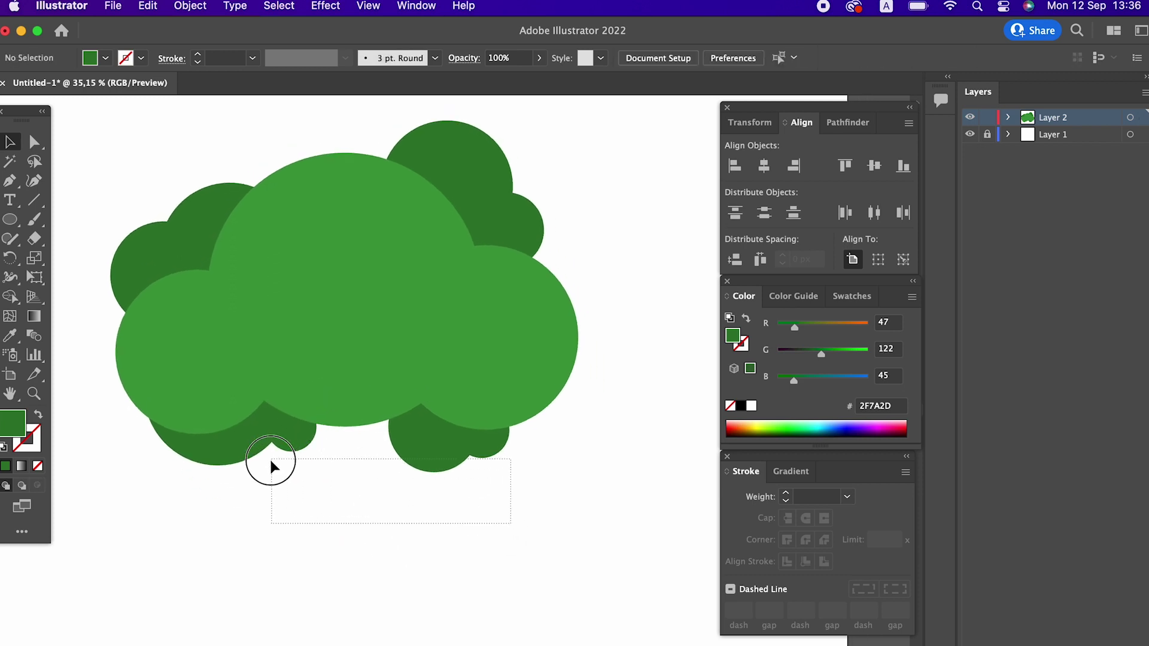
{"action": "left_click_drag", "start_coordinate": [323, 319], "coordinate": [323, 312]}
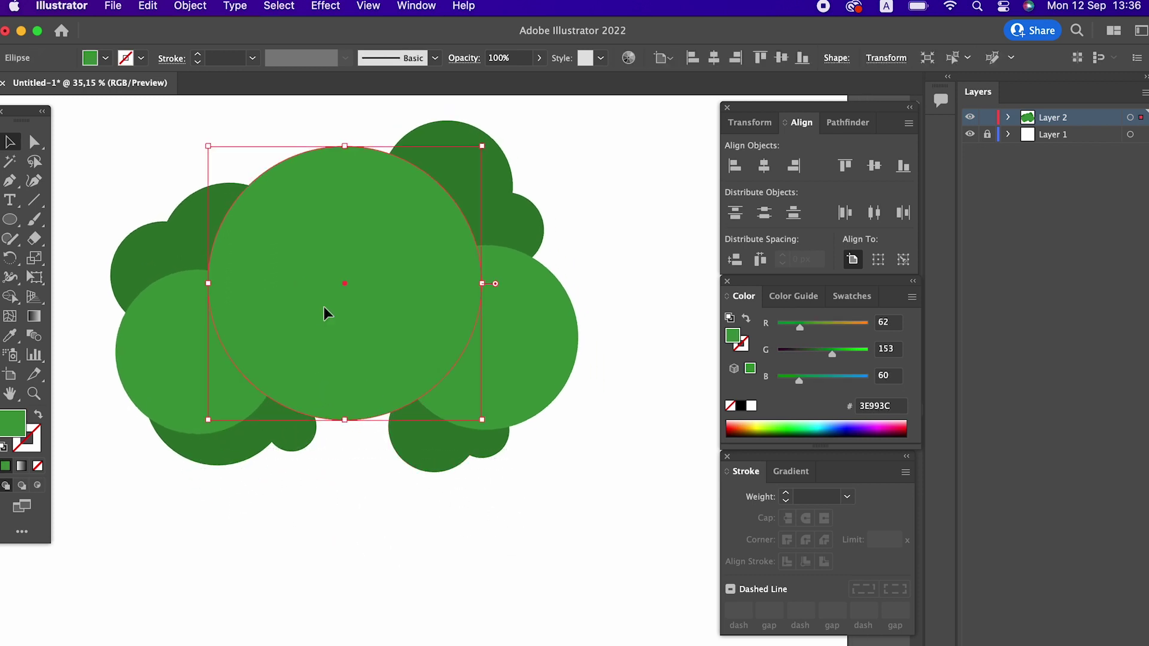
- Reshape the central light-green circle with the Curvature tool into a lumpy outline
{"action": "key", "text": "super+z"}
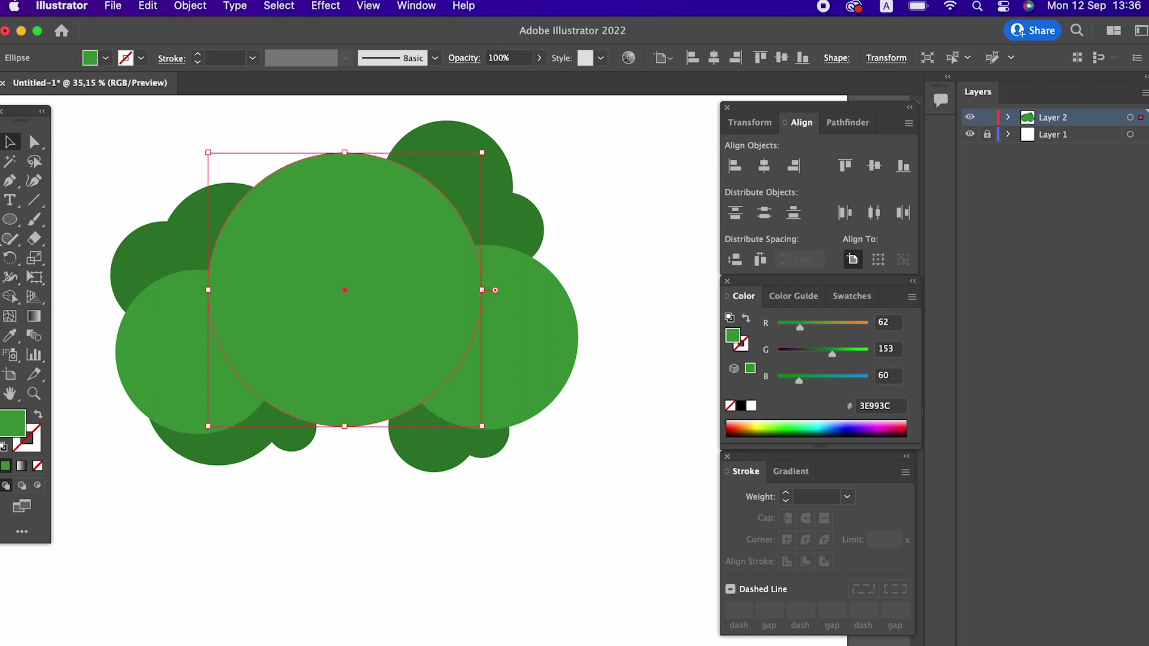
{"action": "left_click", "coordinate": [43, 176]}
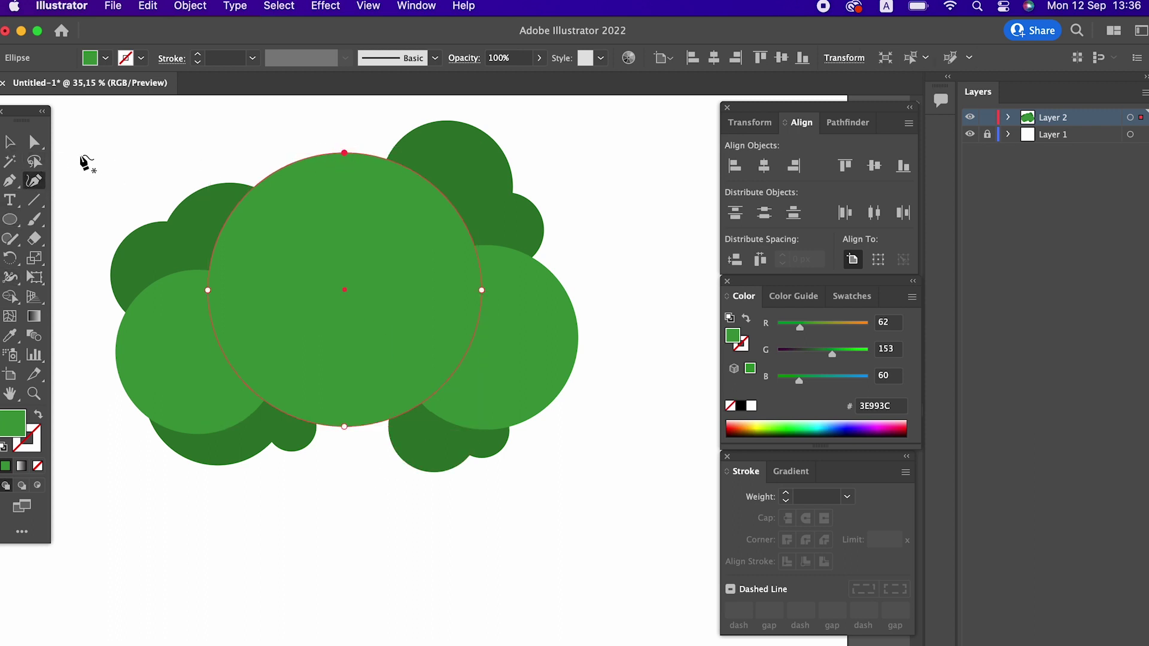
{"action": "left_click", "coordinate": [253, 180]}
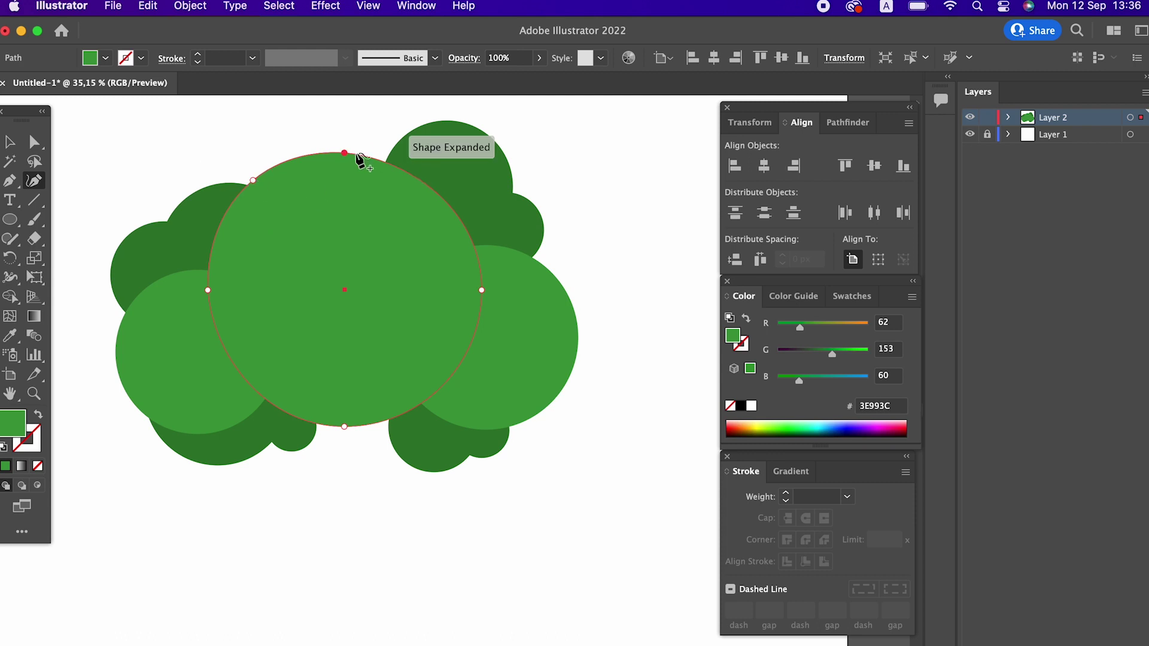
{"action": "left_click_drag", "start_coordinate": [345, 153], "coordinate": [411, 168]}
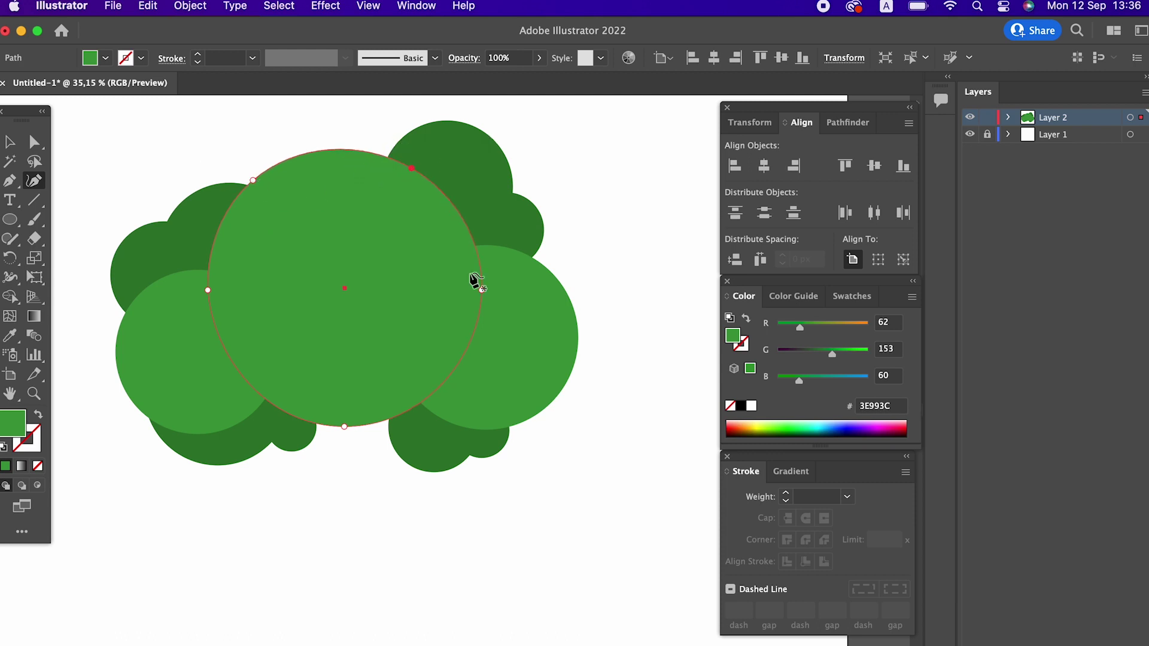
{"action": "left_click_drag", "start_coordinate": [481, 290], "coordinate": [503, 280]}
{"action": "left_click_drag", "start_coordinate": [256, 391], "coordinate": [238, 382]}
{"action": "left_click", "coordinate": [456, 392]}
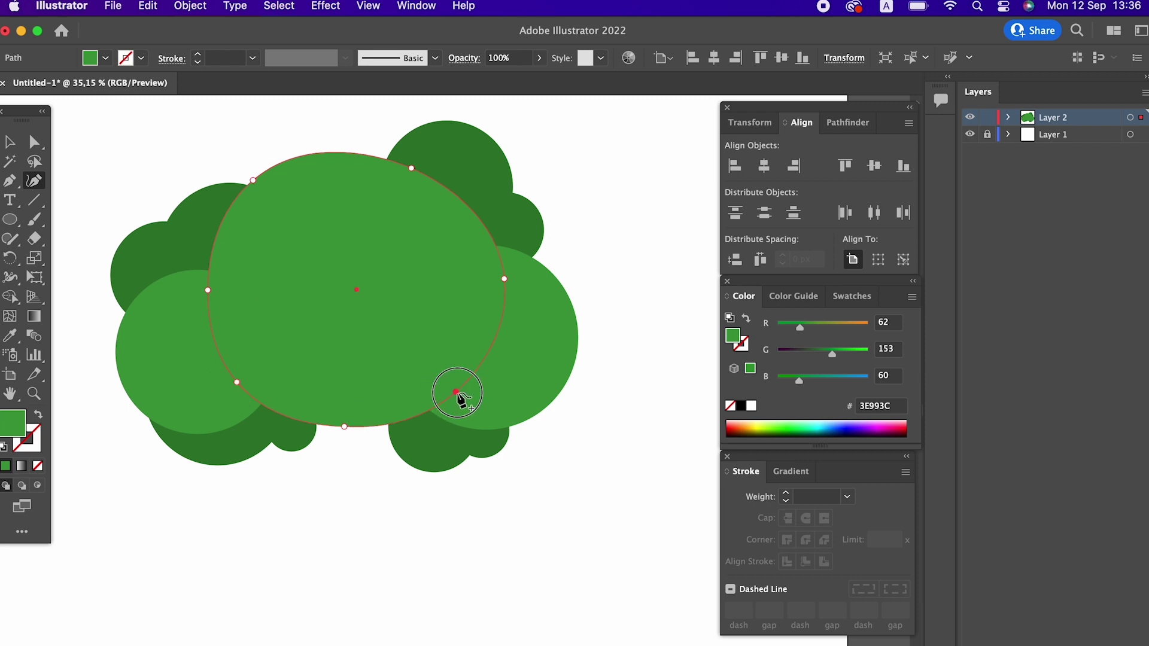
{"action": "left_click_drag", "start_coordinate": [253, 180], "coordinate": [287, 161]}
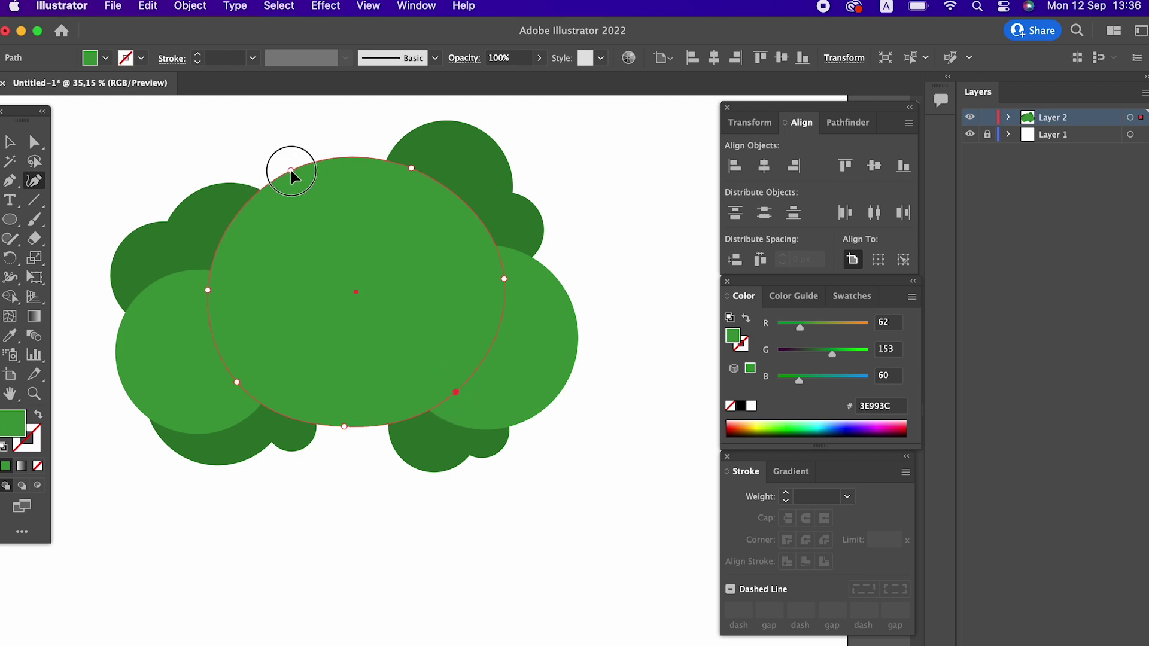
- Widen the left light-green circle and bulge its top into an irregular blob
{"action": "key", "text": "v"}
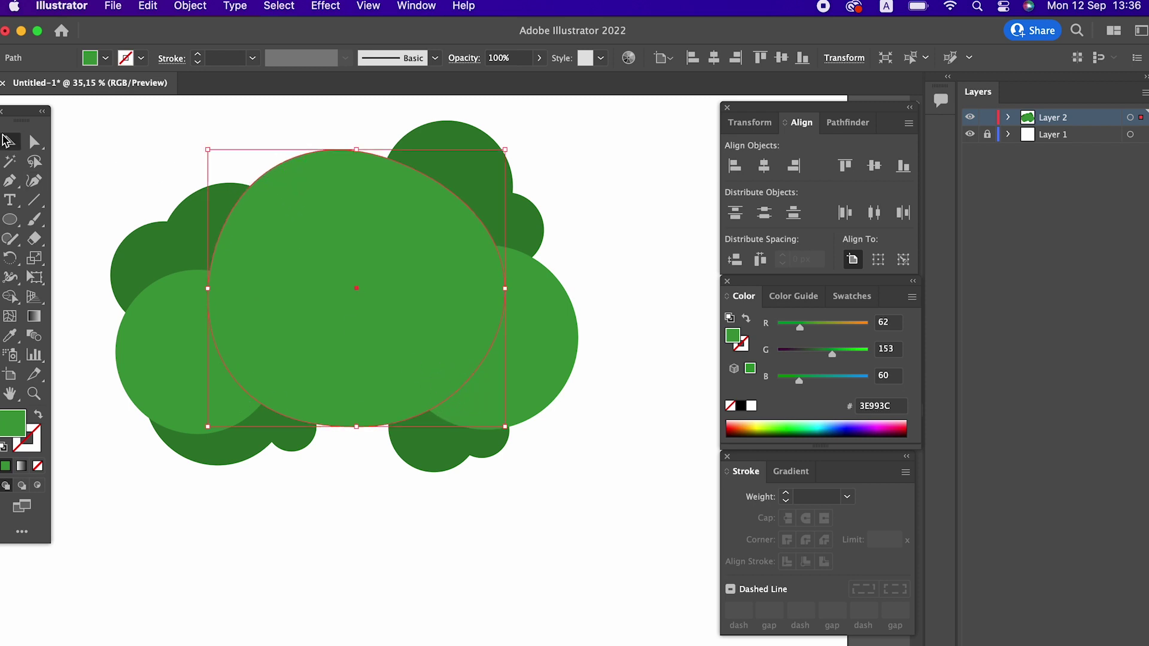
{"action": "left_click", "coordinate": [154, 332]}
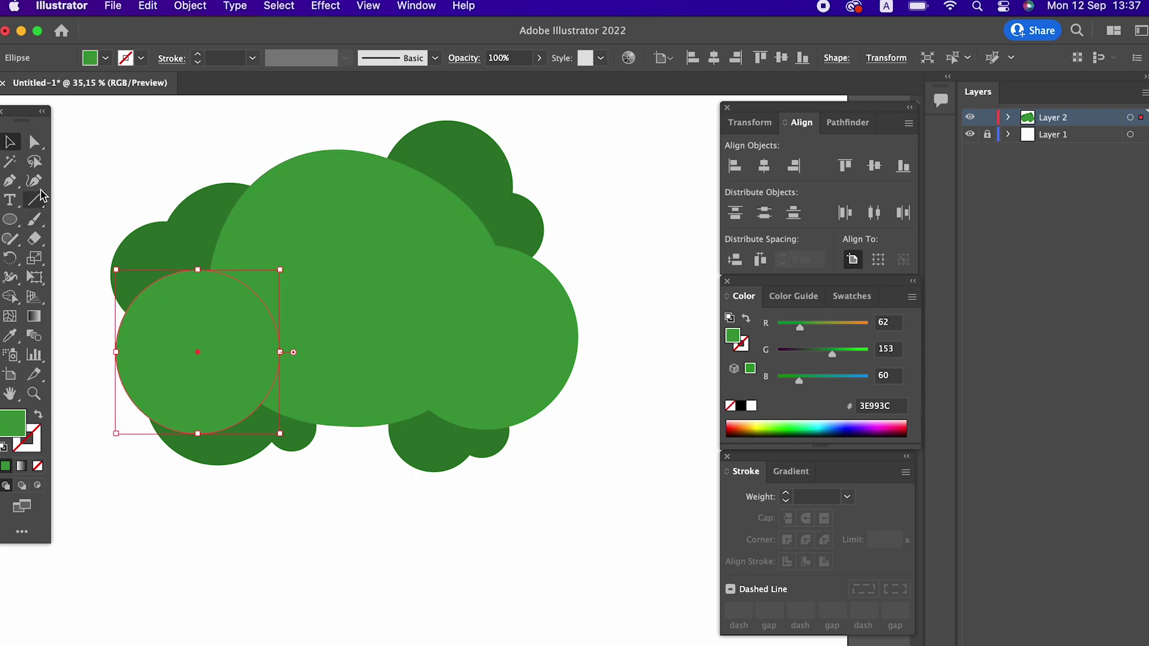
{"action": "left_click", "coordinate": [39, 186]}
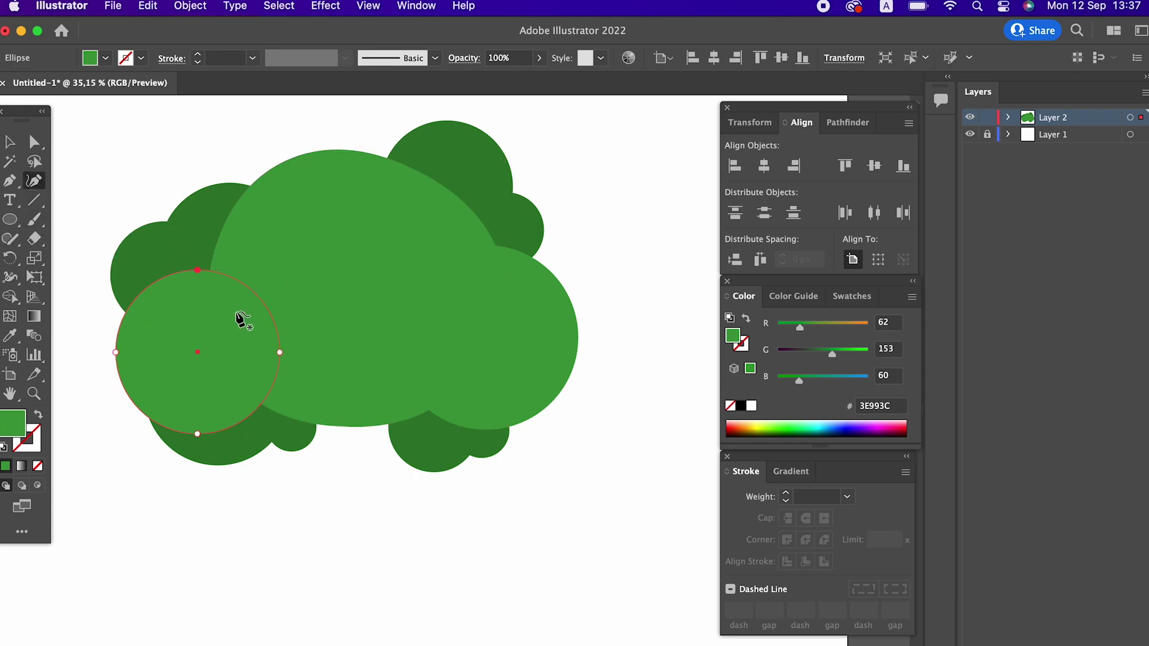
{"action": "left_click_drag", "start_coordinate": [280, 352], "coordinate": [318, 351]}
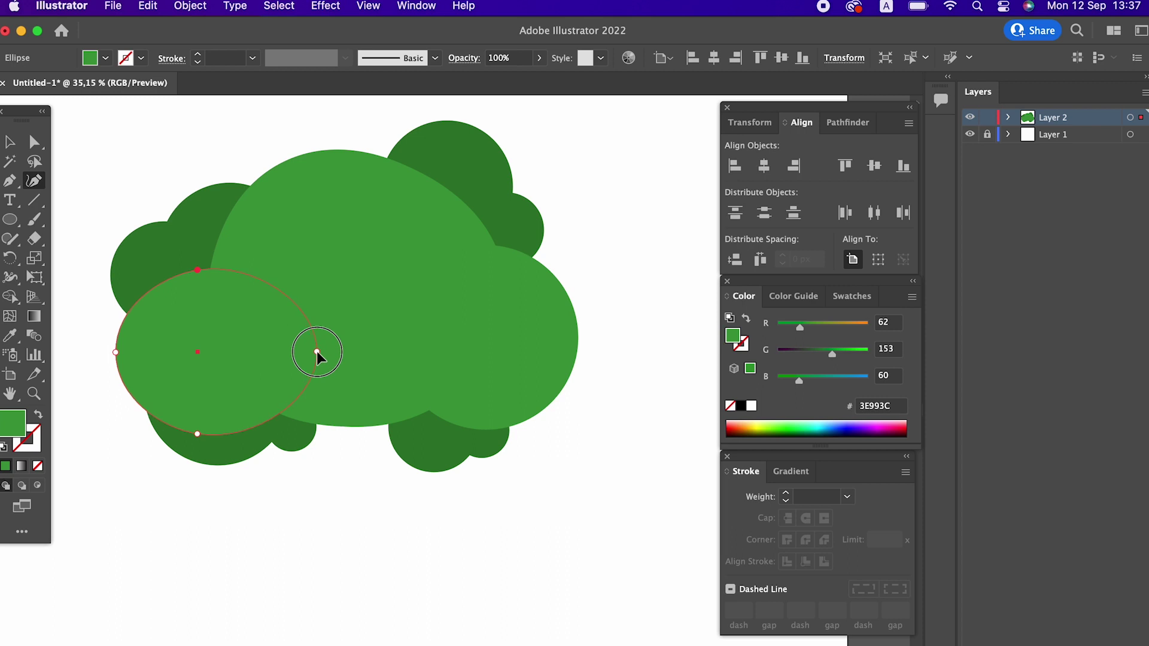
{"action": "mouse_move", "coordinate": [256, 279]}
{"action": "left_mouse_down"}
{"action": "mouse_move", "coordinate": [261, 264]}
{"action": "mouse_move", "coordinate": [197, 258]}
{"action": "left_mouse_up"}
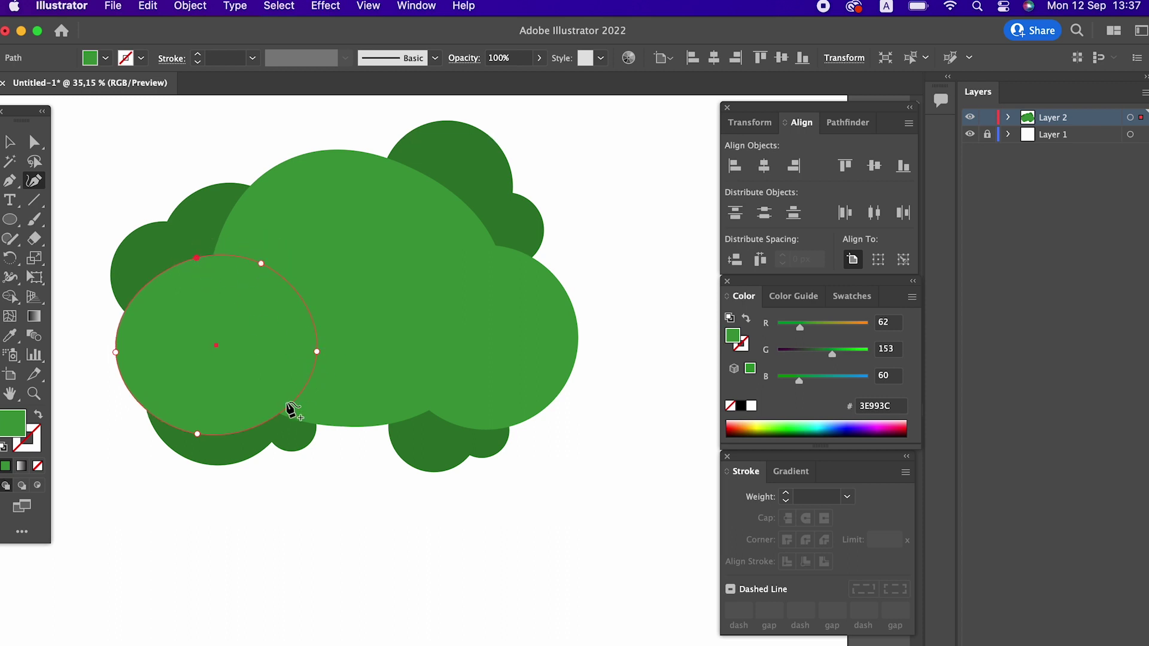
{"action": "left_click", "coordinate": [290, 417]}
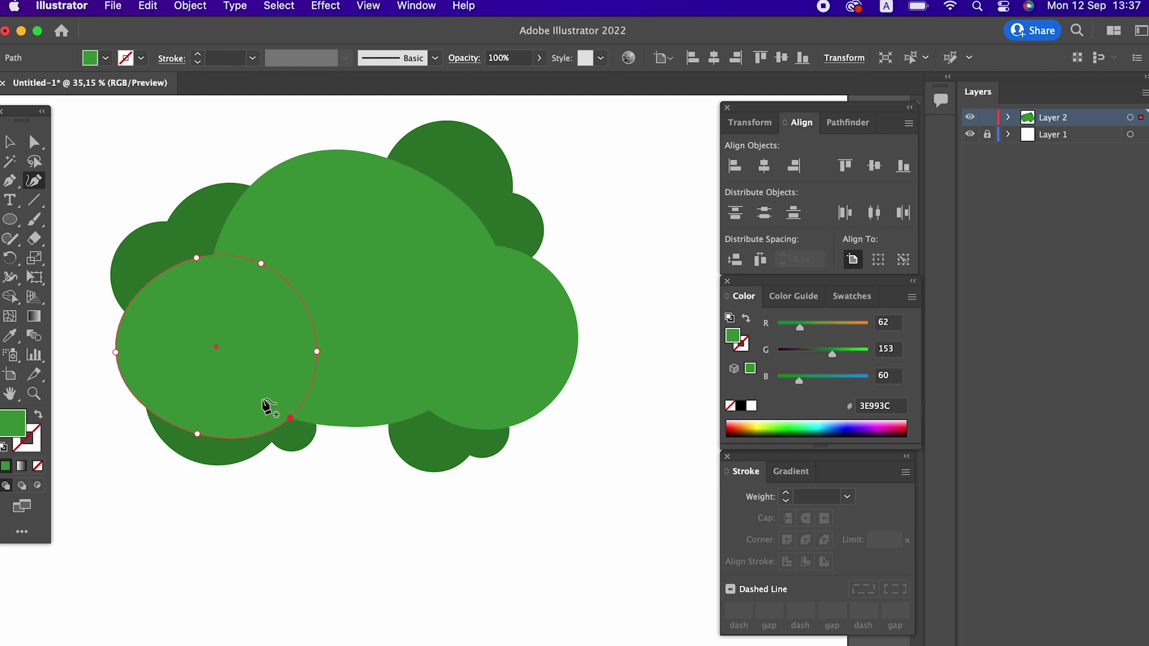
- Distort the right light-green circle by pulling its top, lower-left and left points
{"action": "key", "text": "v"}
{"action": "left_click", "coordinate": [489, 373]}
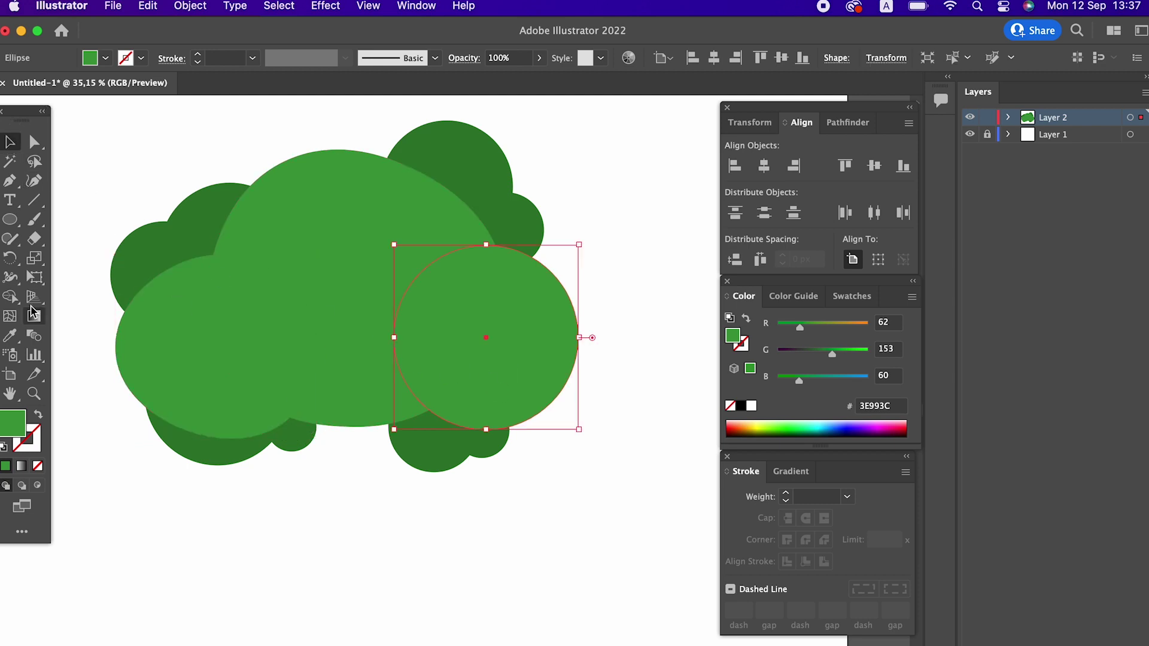
{"action": "left_click", "coordinate": [27, 182]}
{"action": "left_click_drag", "start_coordinate": [486, 246], "coordinate": [444, 232]}
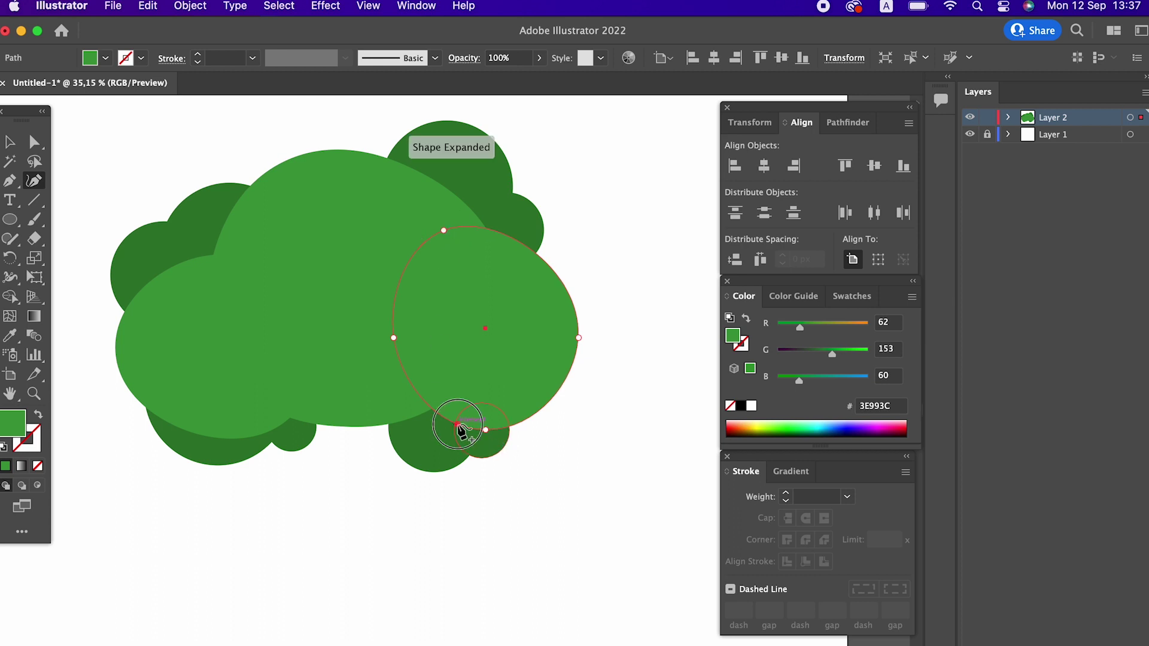
{"action": "left_click_drag", "start_coordinate": [462, 429], "coordinate": [408, 395]}
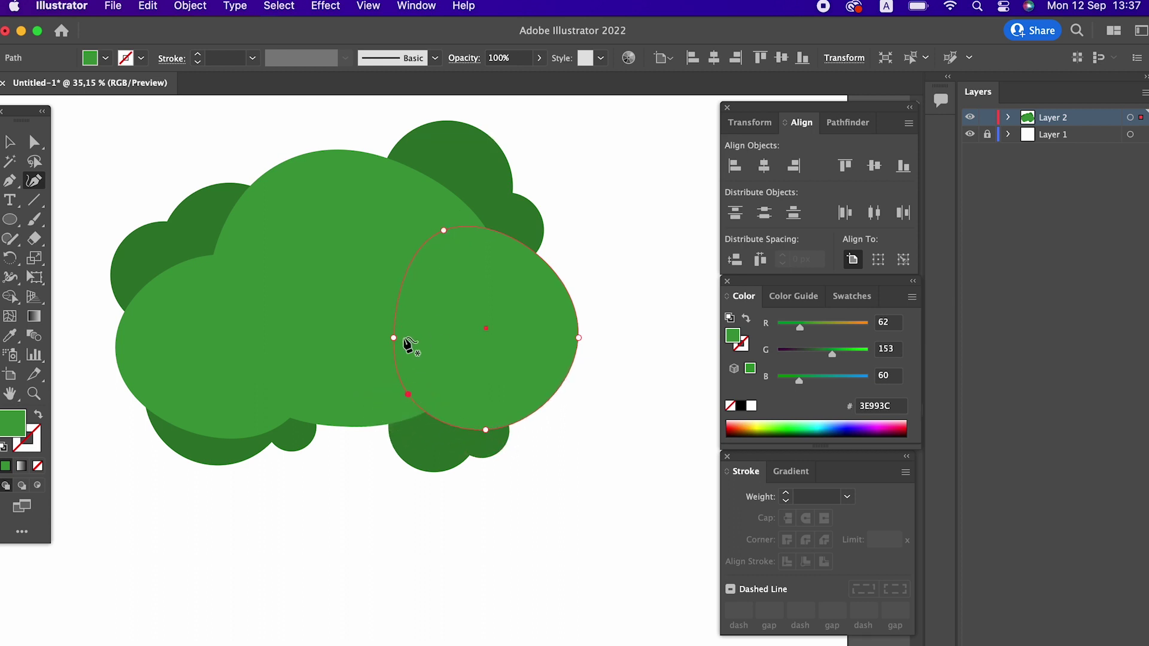
{"action": "left_click_drag", "start_coordinate": [393, 339], "coordinate": [367, 331]}
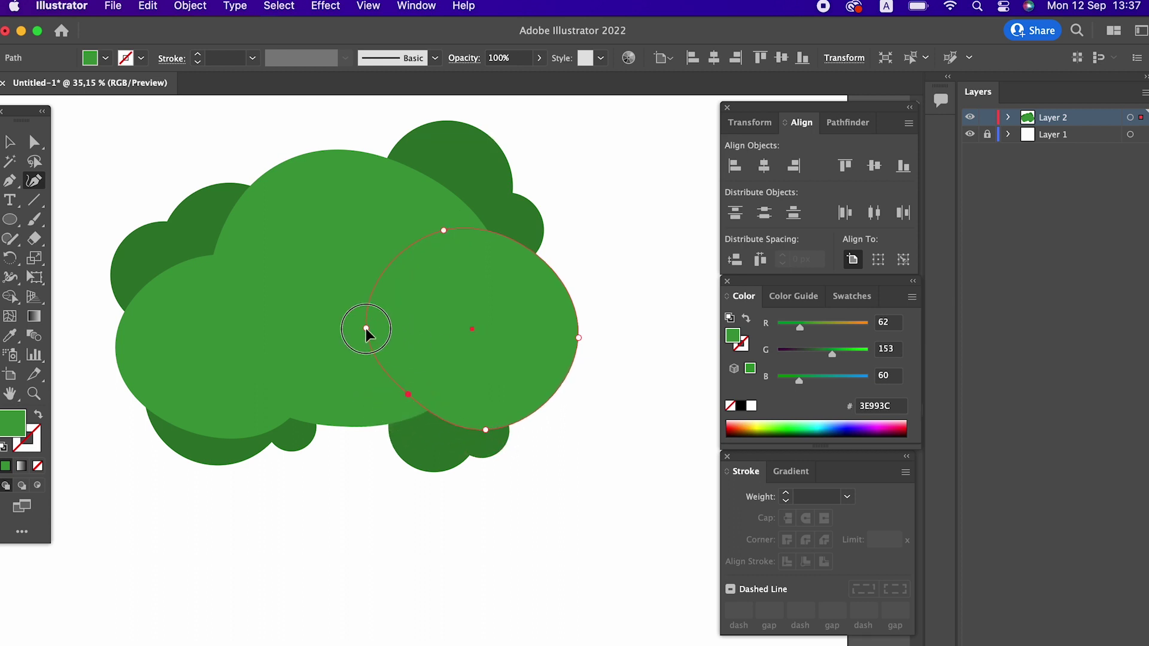
{"action": "left_click", "coordinate": [3, 112]}
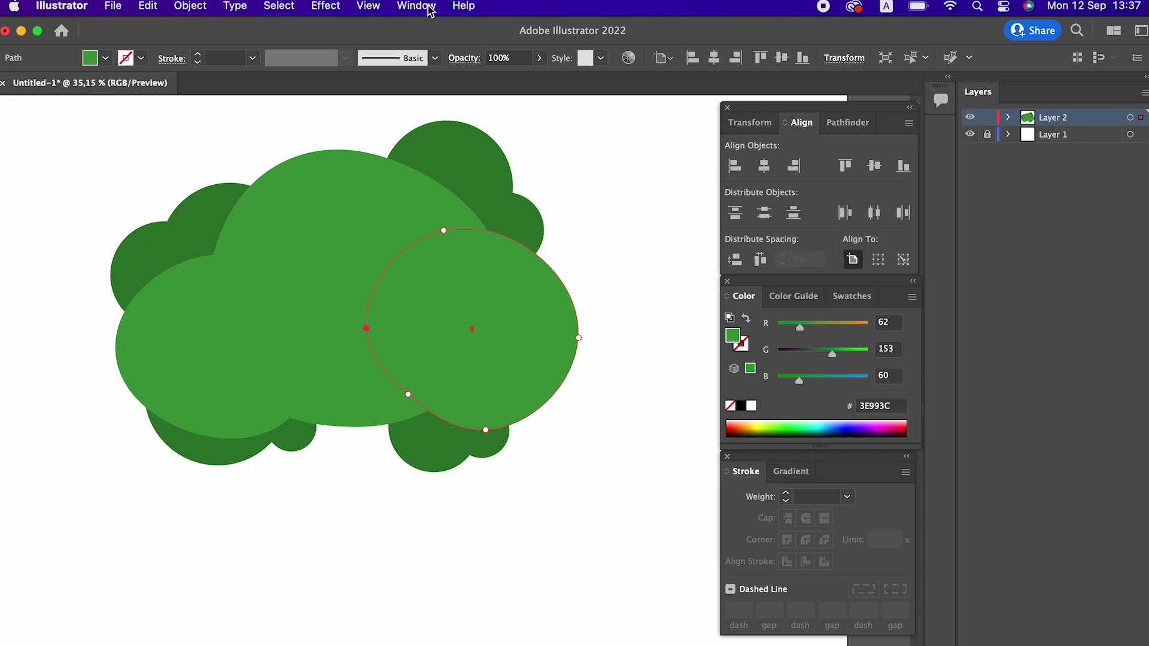
- Check the path in the Appearance panel, then select all and deselect to review the crown
{"action": "left_click", "coordinate": [431, 8]}
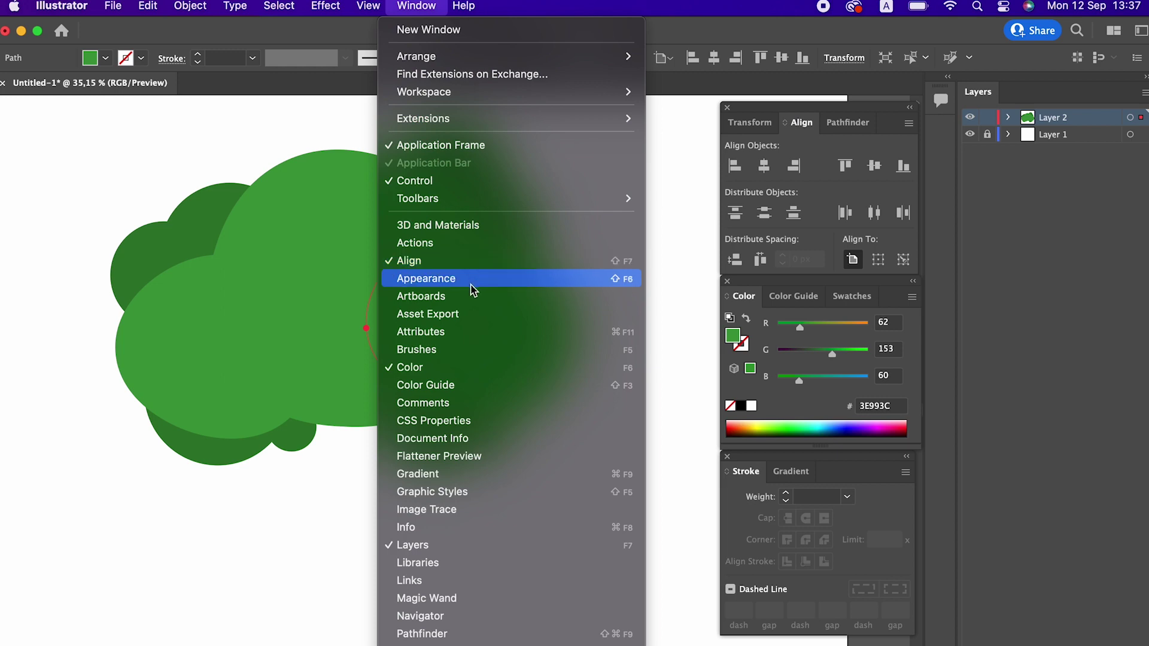
{"action": "left_click", "coordinate": [470, 287]}
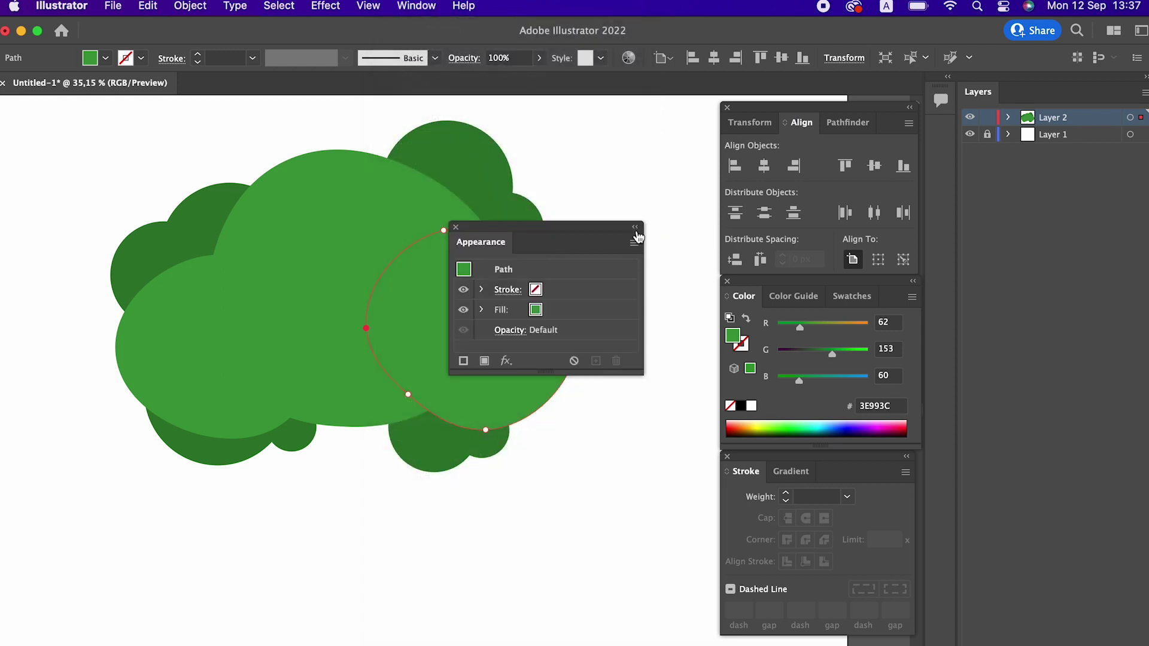
{"action": "left_click", "coordinate": [457, 226]}
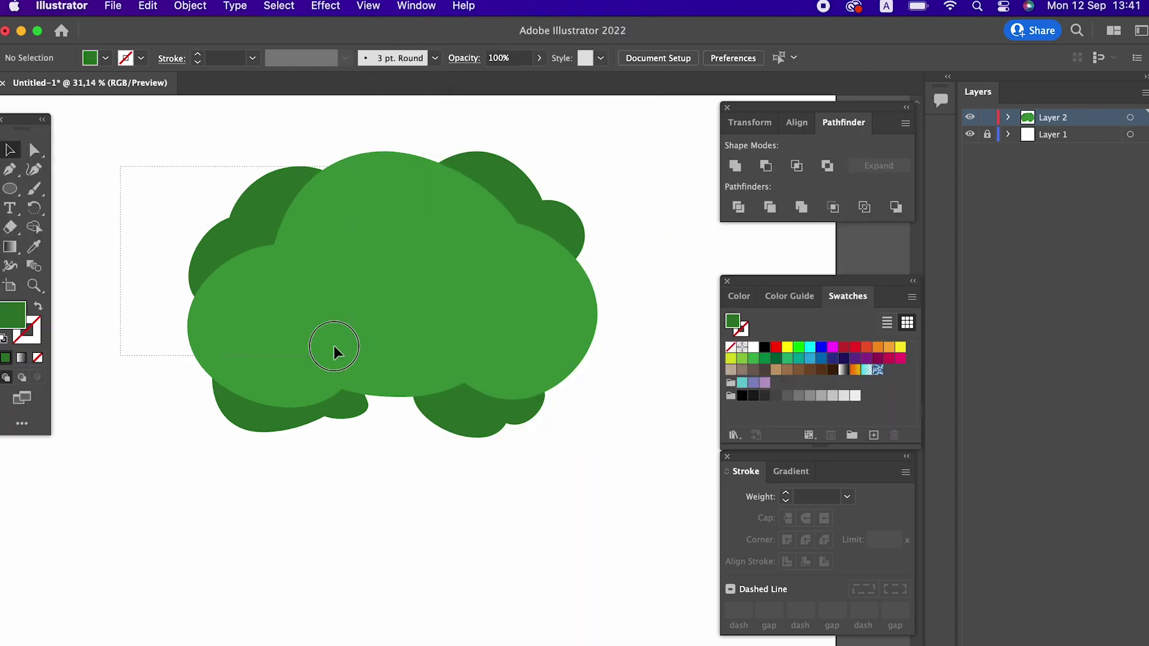
{"action": "key", "text": "ctrl+a"}
{"action": "left_click", "coordinate": [383, 481]}
- Start a Pen outline for the trunk, placing its sides and bottom corners below the crown
{"action": "left_click", "coordinate": [11, 169]}
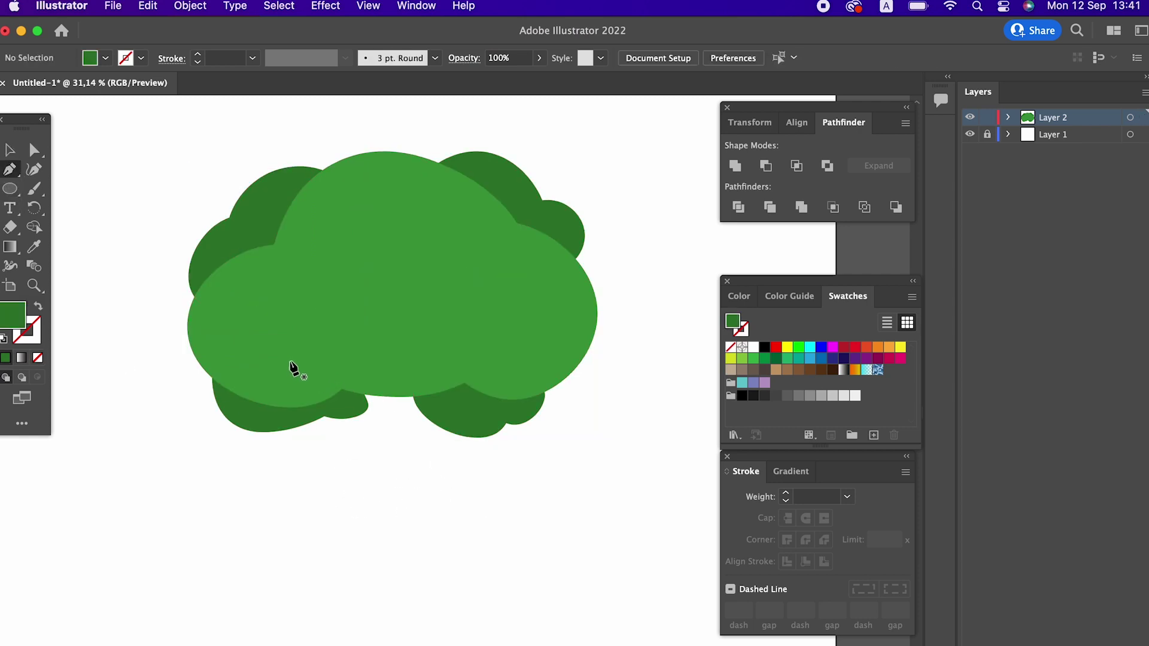
{"action": "left_click", "coordinate": [290, 361]}
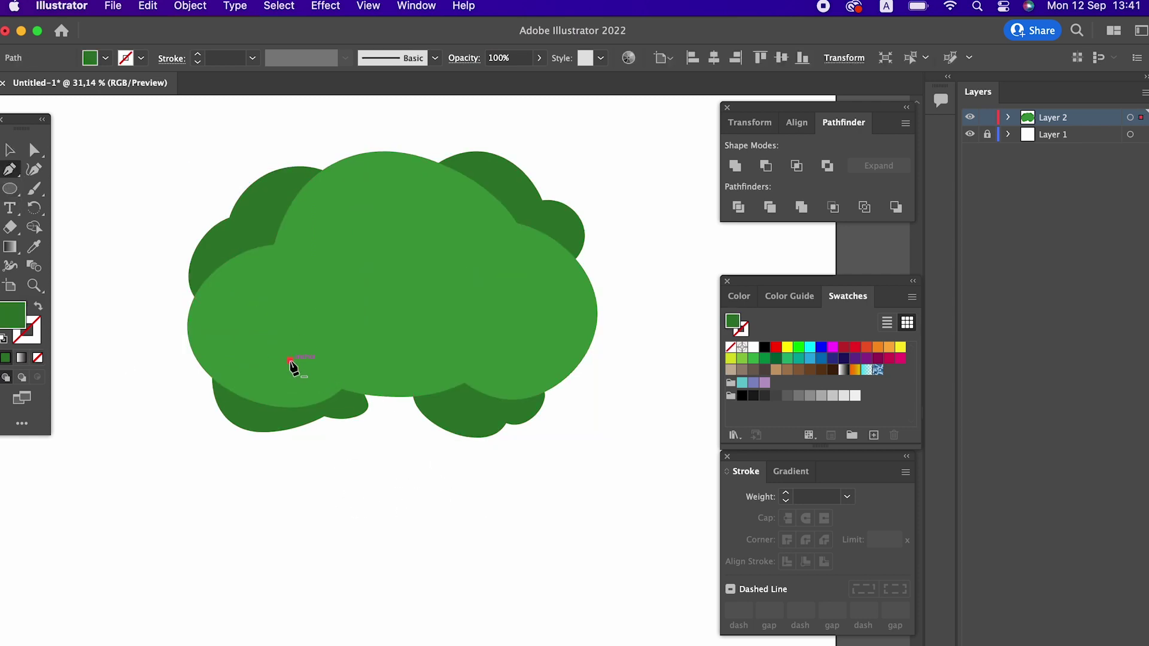
{"action": "left_click", "coordinate": [349, 427]}
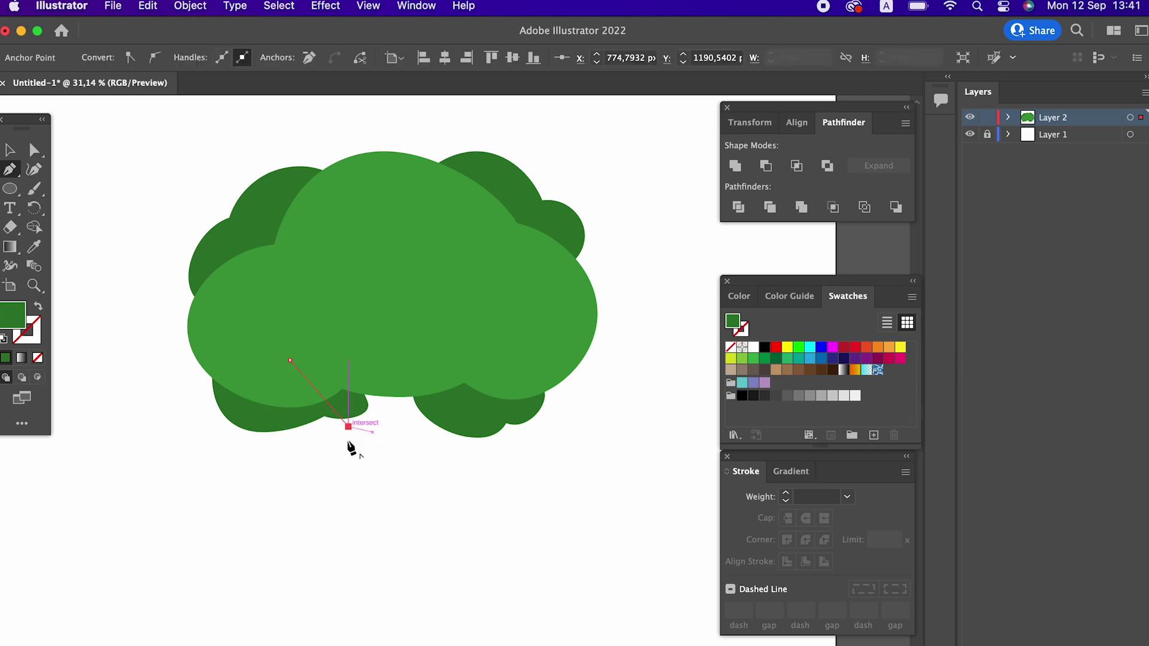
{"action": "left_click", "coordinate": [341, 611]}
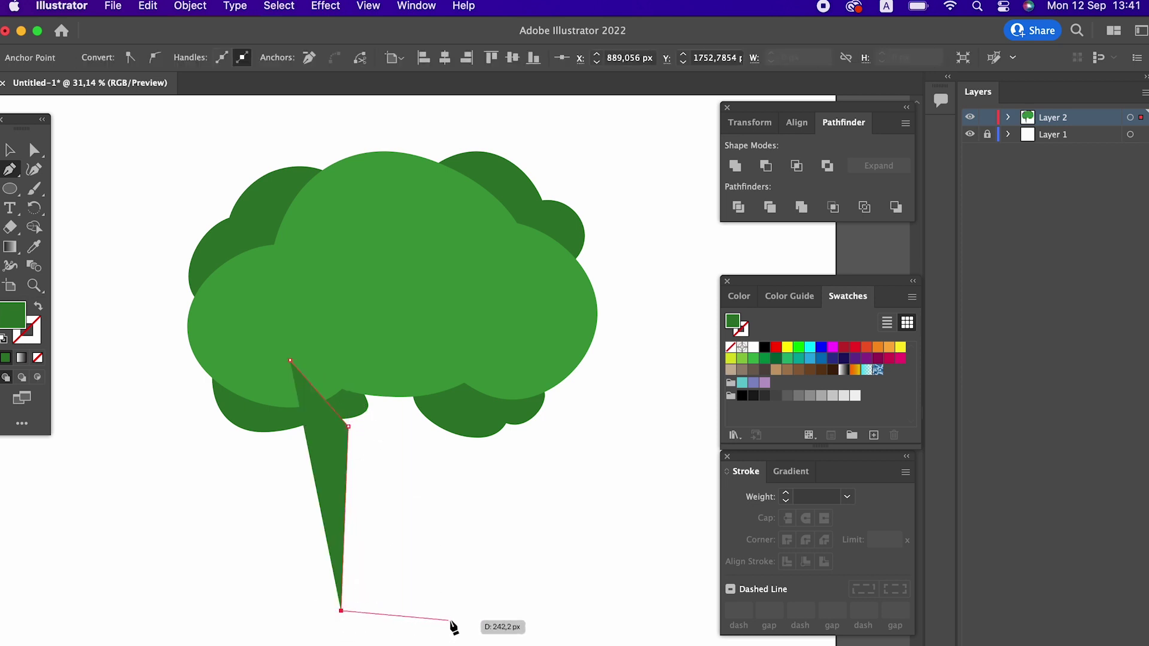
{"action": "left_click", "coordinate": [456, 616]}
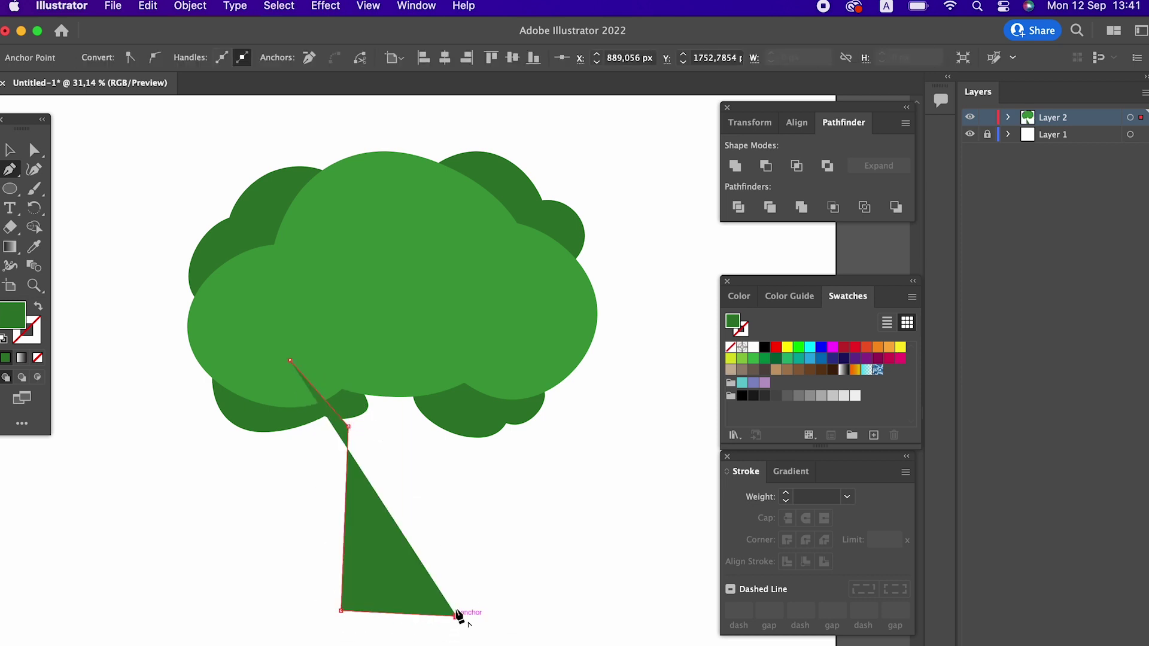
{"action": "left_click", "coordinate": [446, 441]}
- Outline the forked branch tips and notches, then close the trunk shape
{"action": "left_click", "coordinate": [483, 347]}
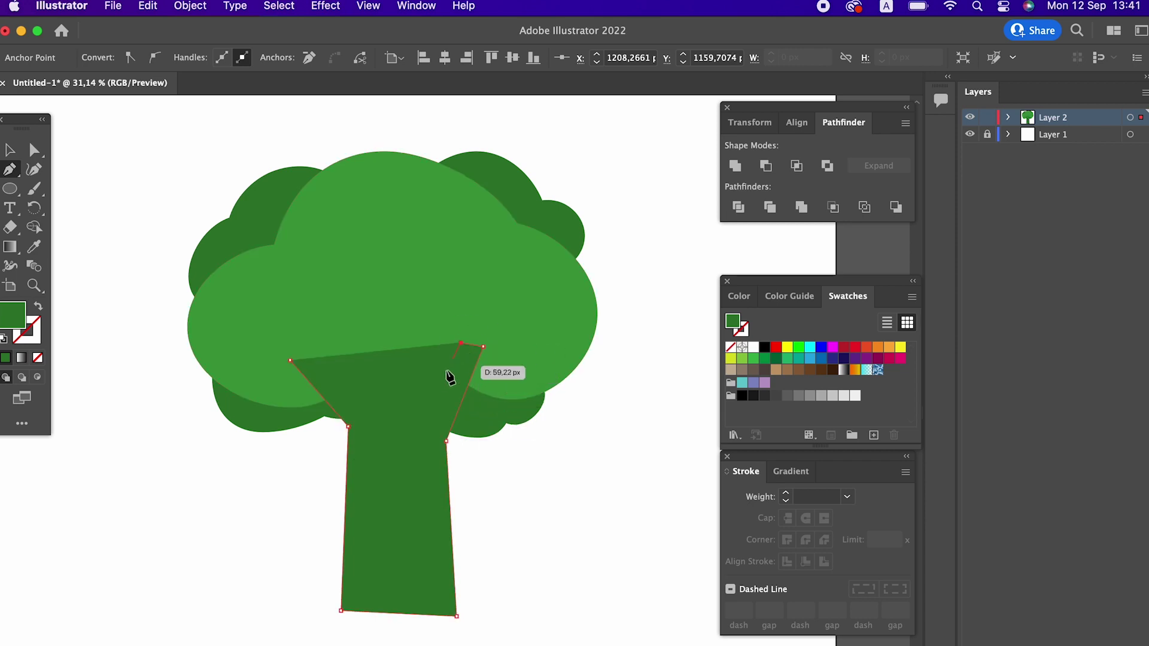
{"action": "left_click", "coordinate": [423, 397]}
{"action": "left_click", "coordinate": [413, 421]}
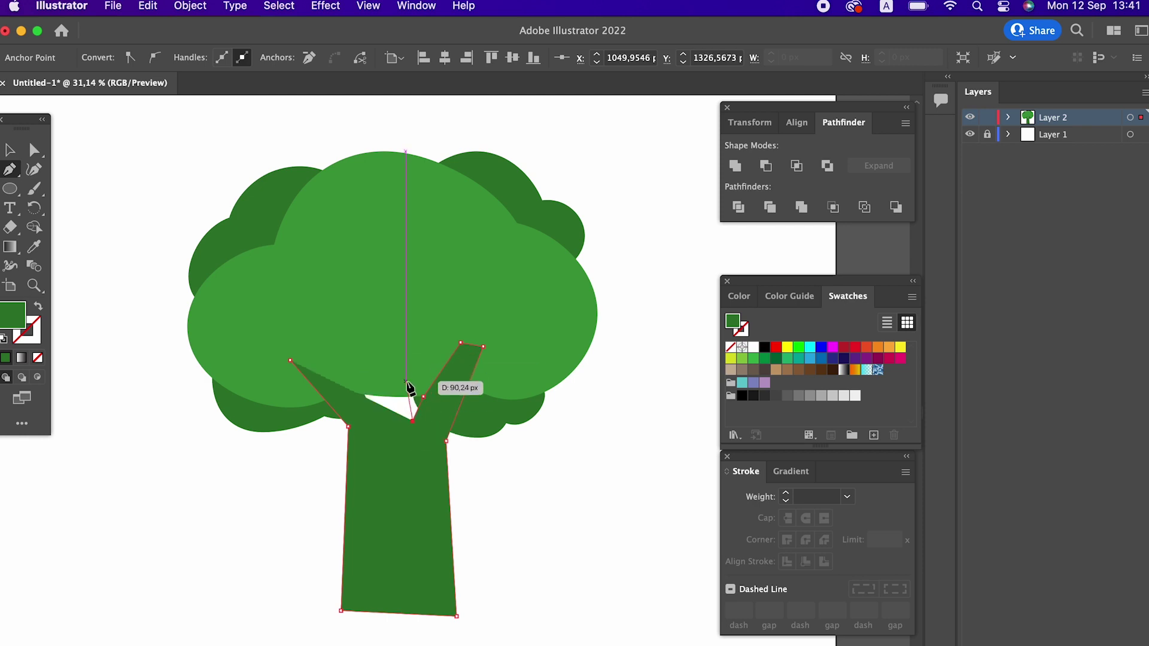
{"action": "left_click", "coordinate": [366, 342]}
{"action": "left_click", "coordinate": [399, 367]}
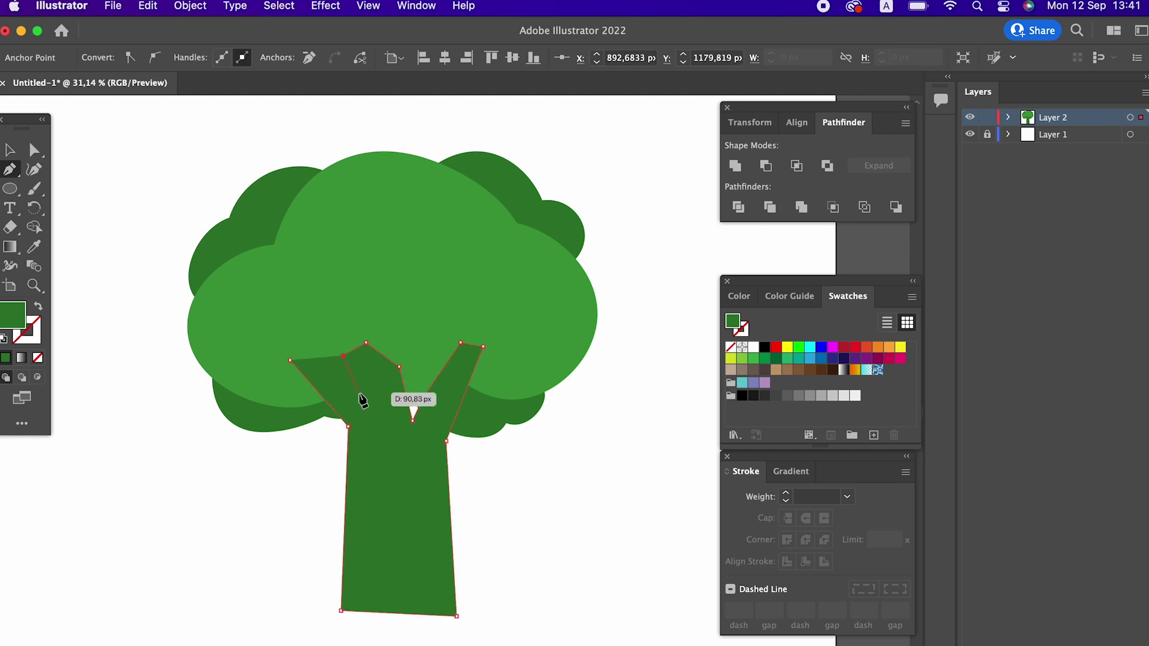
{"action": "left_click", "coordinate": [368, 407]}
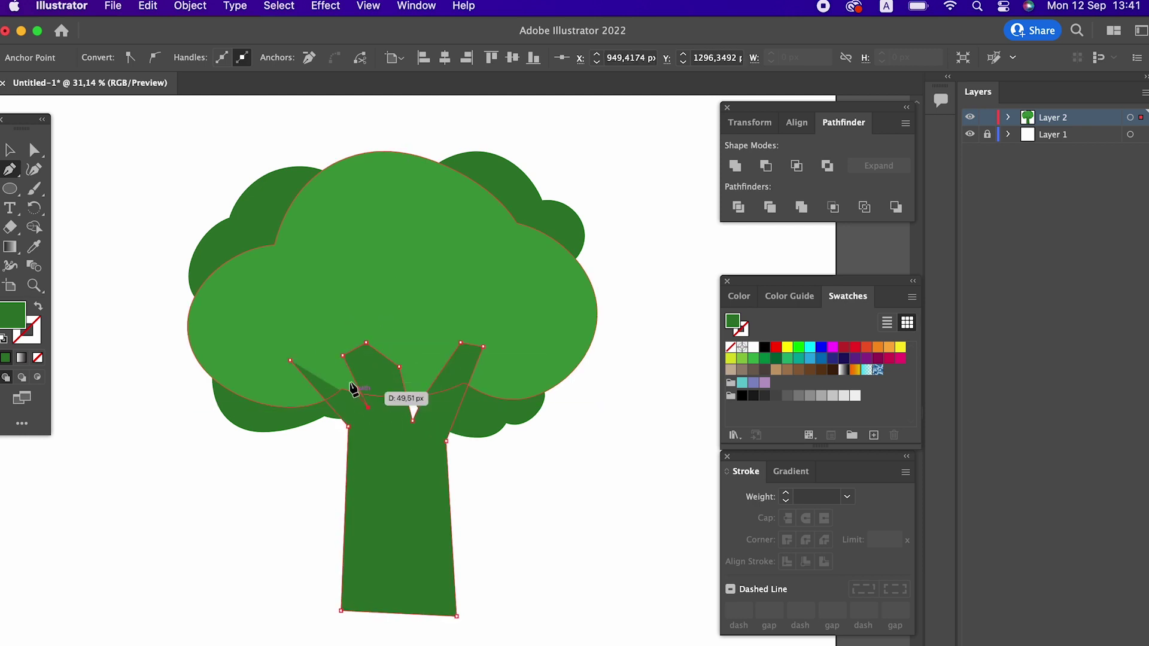
{"action": "left_click", "coordinate": [291, 360]}
- Fill the trunk with a light yellow-green and select the crown
{"action": "double_click", "coordinate": [3, 323]}
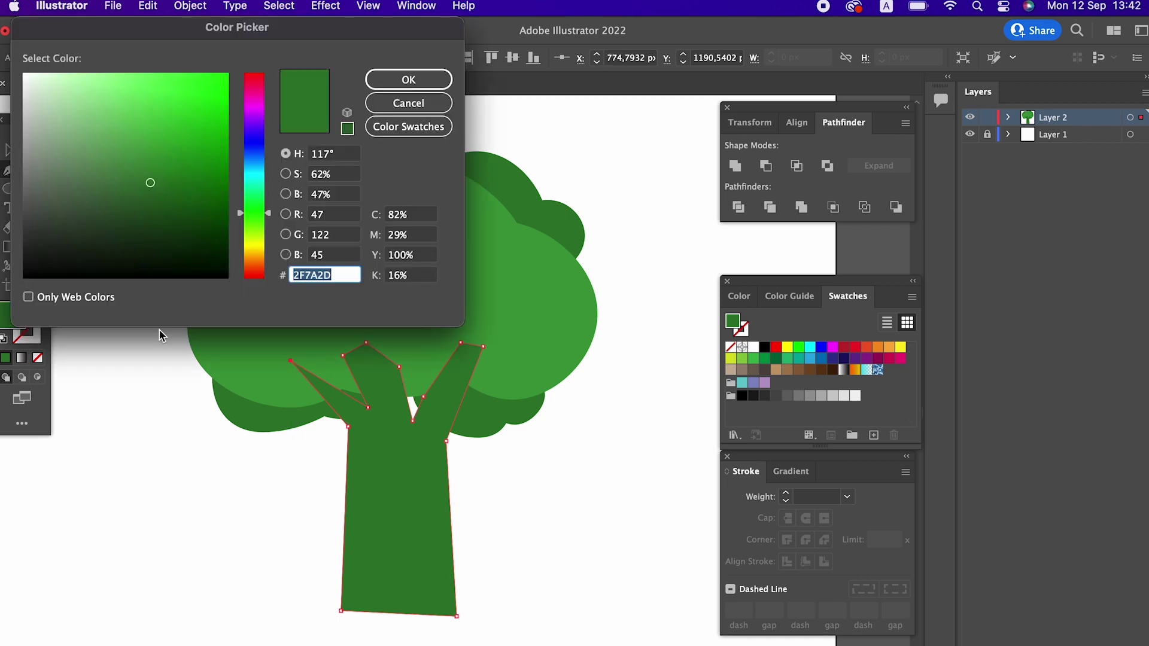
{"action": "left_click", "coordinate": [130, 103]}
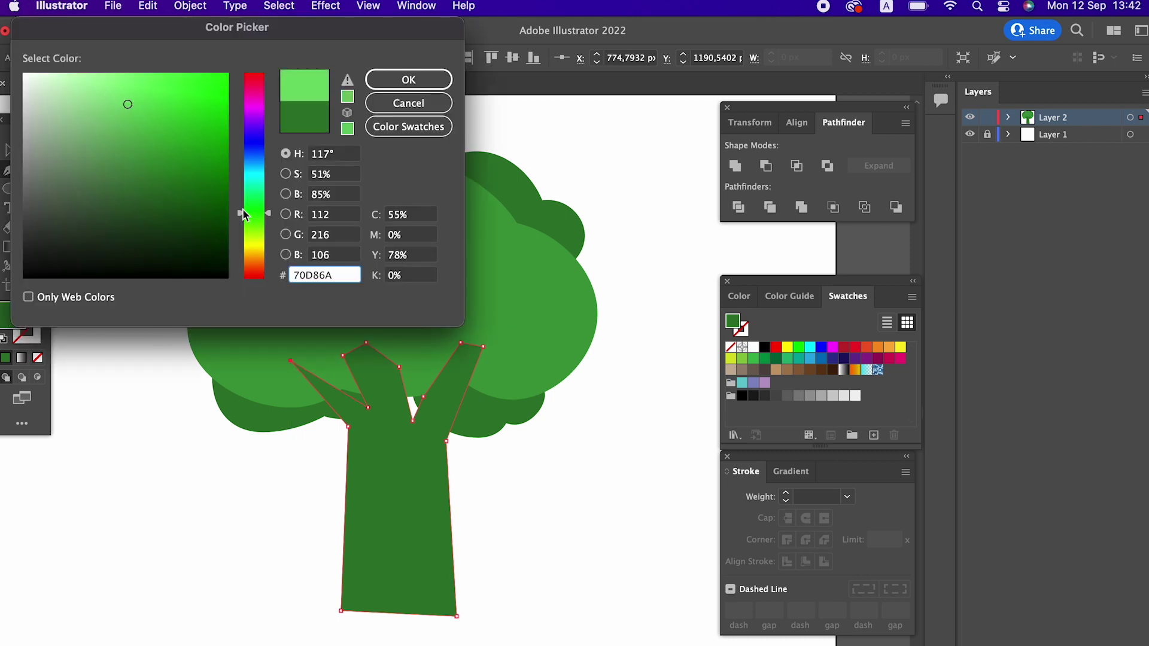
{"action": "left_click_drag", "start_coordinate": [241, 213], "coordinate": [248, 231]}
{"action": "left_click", "coordinate": [409, 79]}
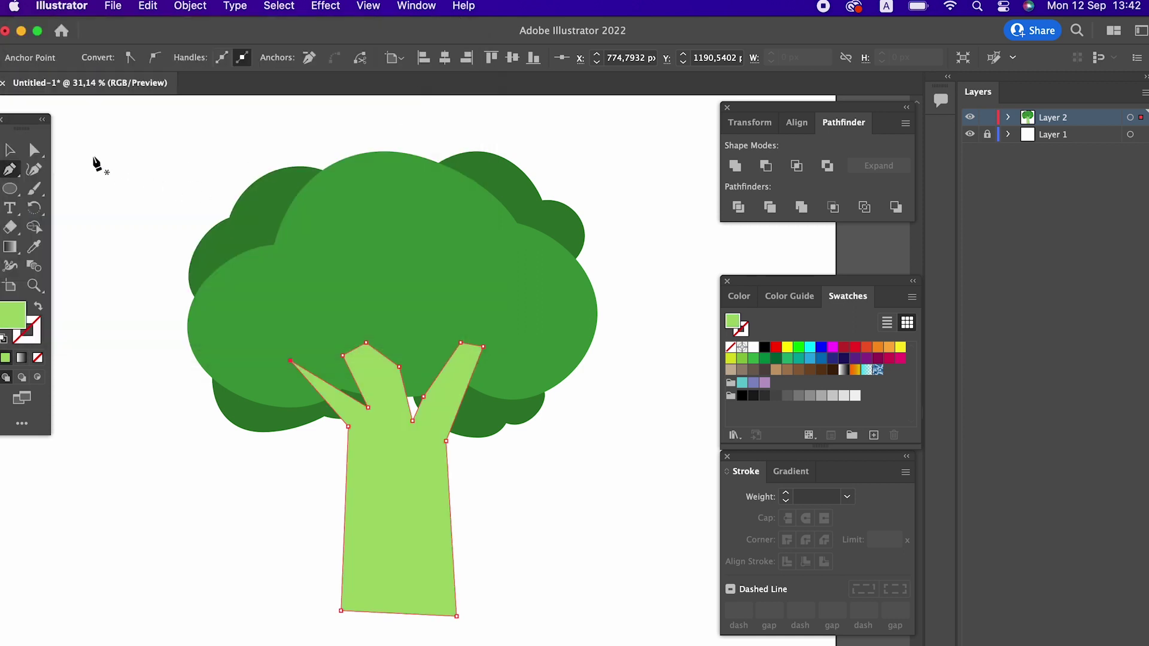
{"action": "left_click", "coordinate": [12, 151]}
{"action": "left_click", "coordinate": [332, 221]}
{"action": "right_click", "coordinate": [525, 299]}
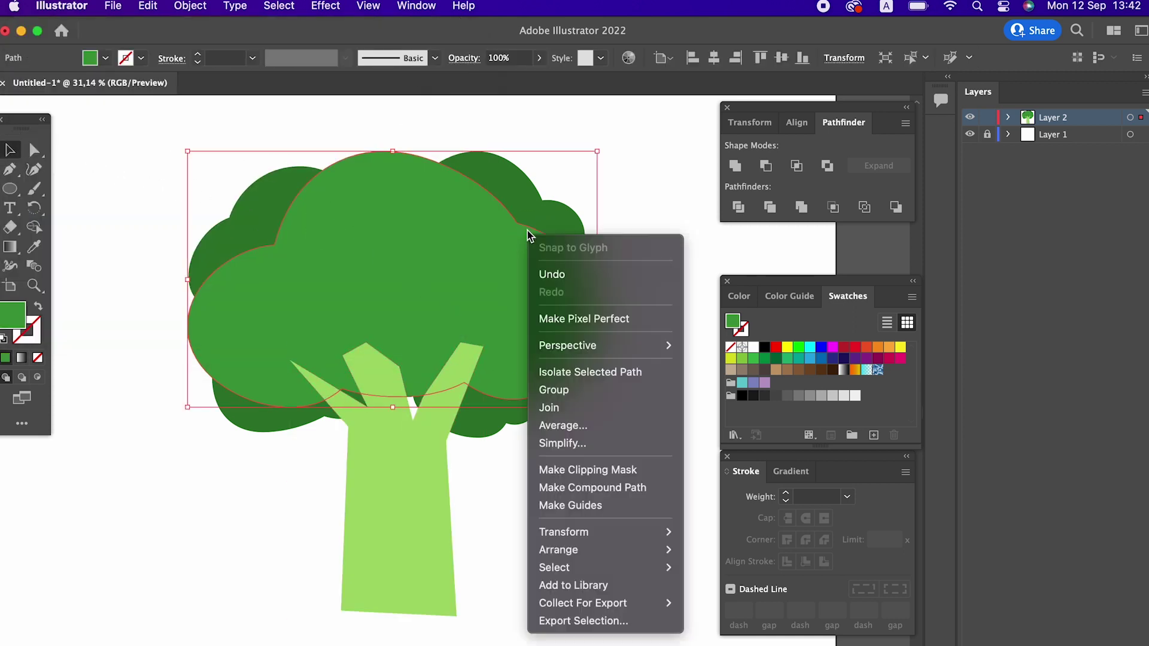
- Bring the crown group in front of the trunk and reframe the view on the broccoli
{"action": "right_click", "coordinate": [417, 250]}
{"action": "mouse_move", "coordinate": [446, 564]}
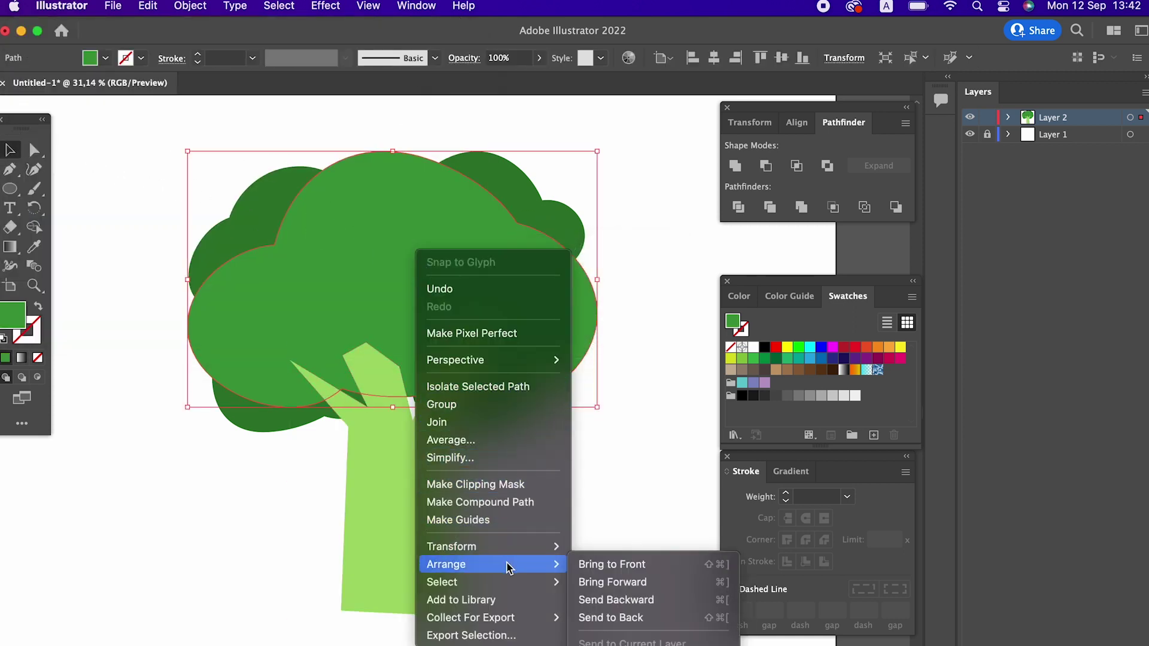
{"action": "left_click", "coordinate": [605, 564]}
{"action": "left_click", "coordinate": [580, 479]}
{"action": "left_click_drag", "start_coordinate": [578, 484], "coordinate": [488, 456]}
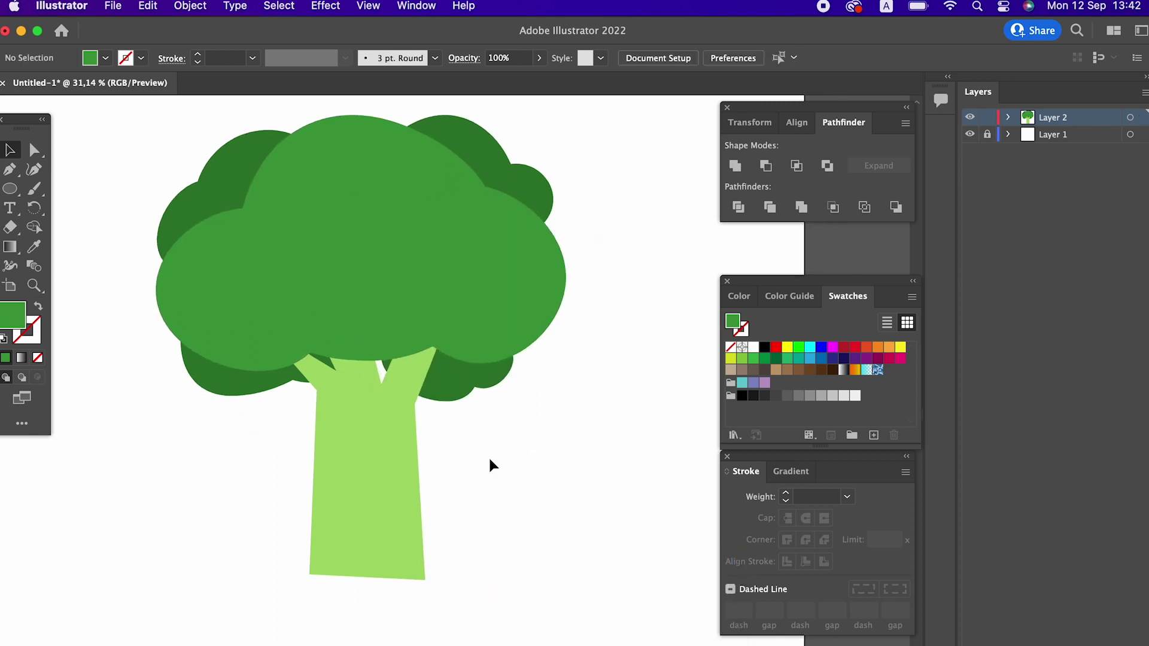
{"action": "left_click", "coordinate": [399, 462]}
{"action": "scroll", "coordinate": [399, 463], "scroll_direction": "up", "scroll_amount": 3}
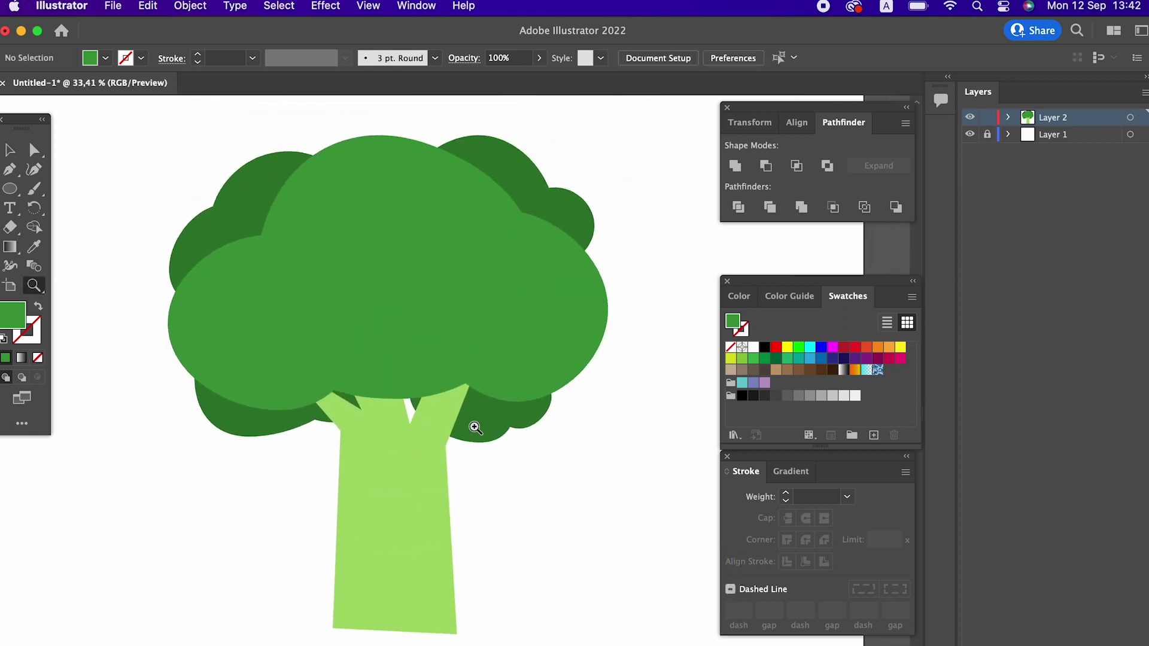
{"action": "left_click", "coordinate": [473, 424]}
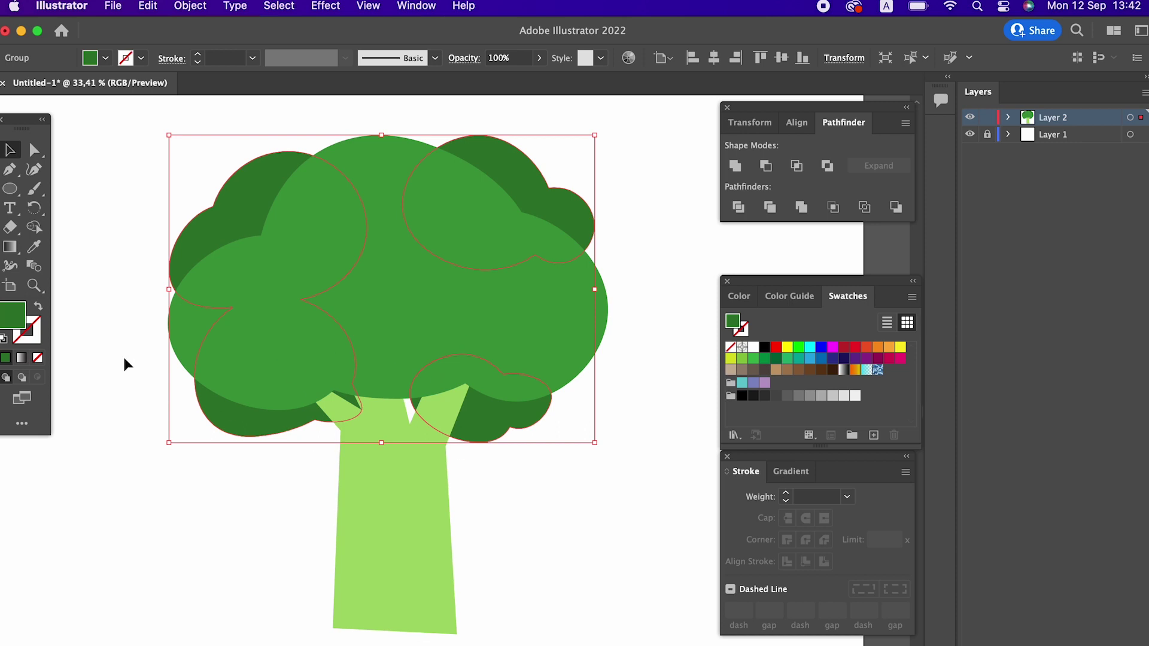
{"action": "left_click", "coordinate": [34, 169]}
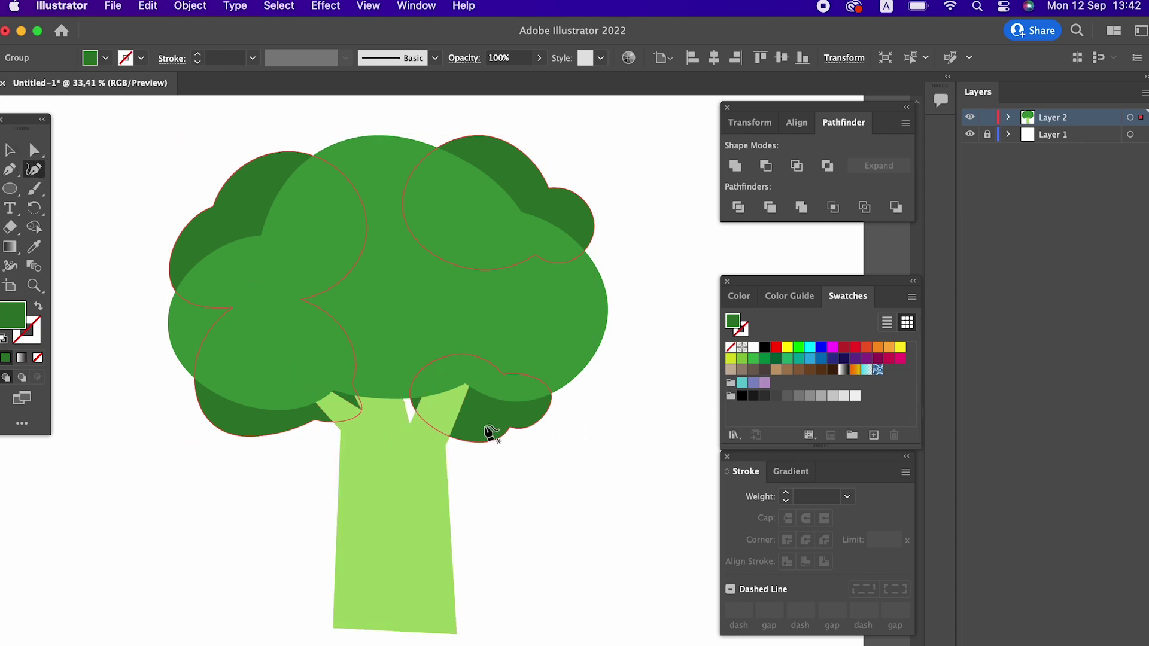
{"action": "left_click", "coordinate": [5, 146]}
{"action": "right_click", "coordinate": [510, 420]}
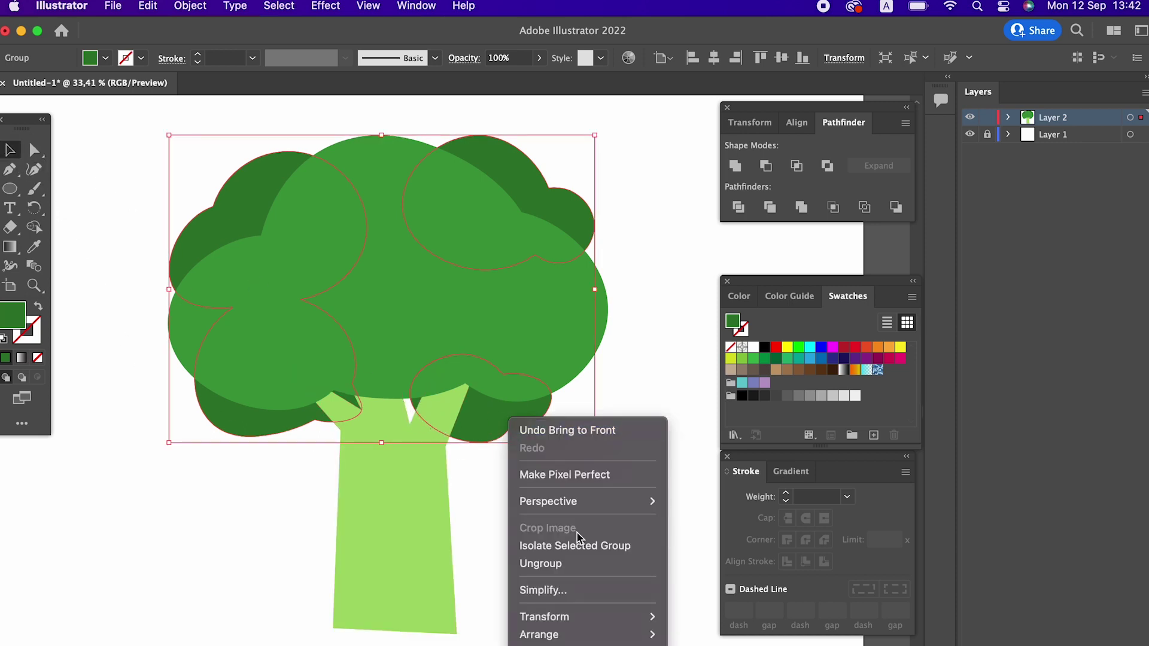
- Ungroup the crown and drag the lower-right lobe's points left and up over the trunk fork
{"action": "left_click", "coordinate": [541, 564]}
{"action": "left_click", "coordinate": [495, 460]}
{"action": "left_click", "coordinate": [497, 436]}
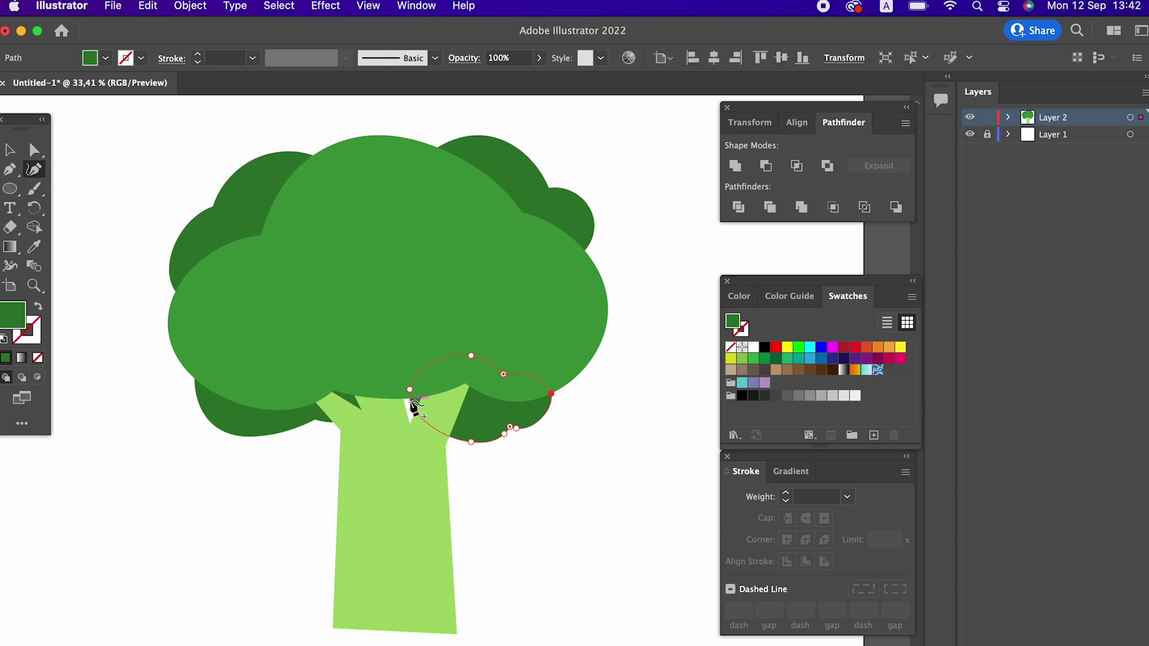
{"action": "left_click_drag", "start_coordinate": [410, 389], "coordinate": [373, 396]}
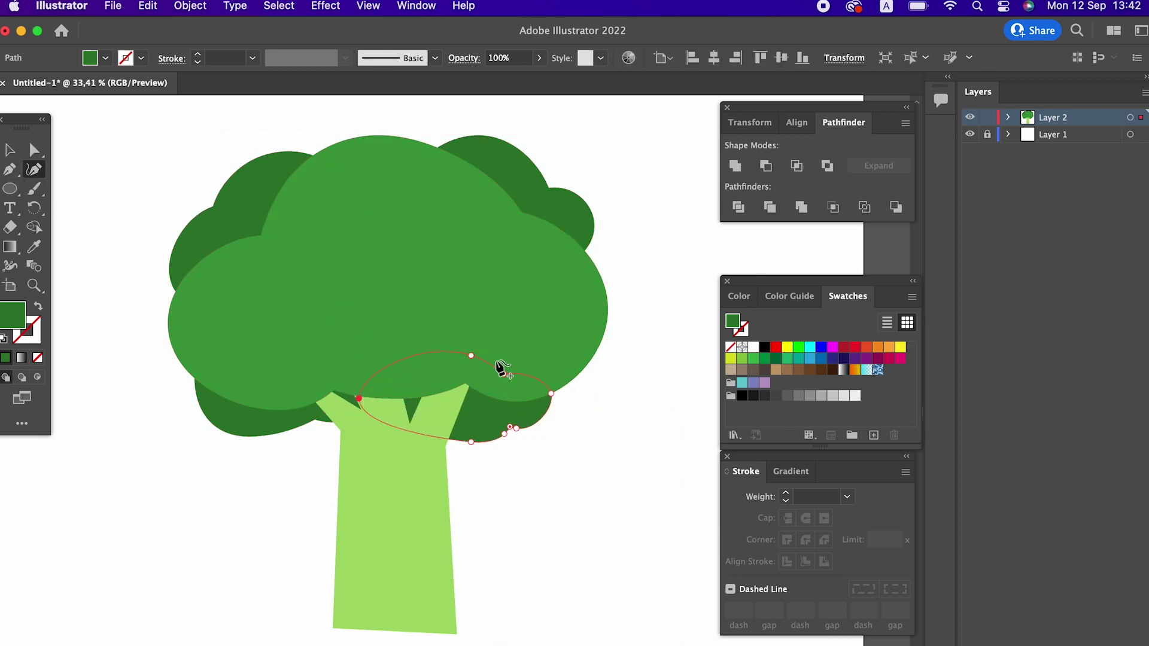
{"action": "left_click_drag", "start_coordinate": [473, 359], "coordinate": [396, 312]}
{"action": "left_click_drag", "start_coordinate": [468, 453], "coordinate": [465, 450]}
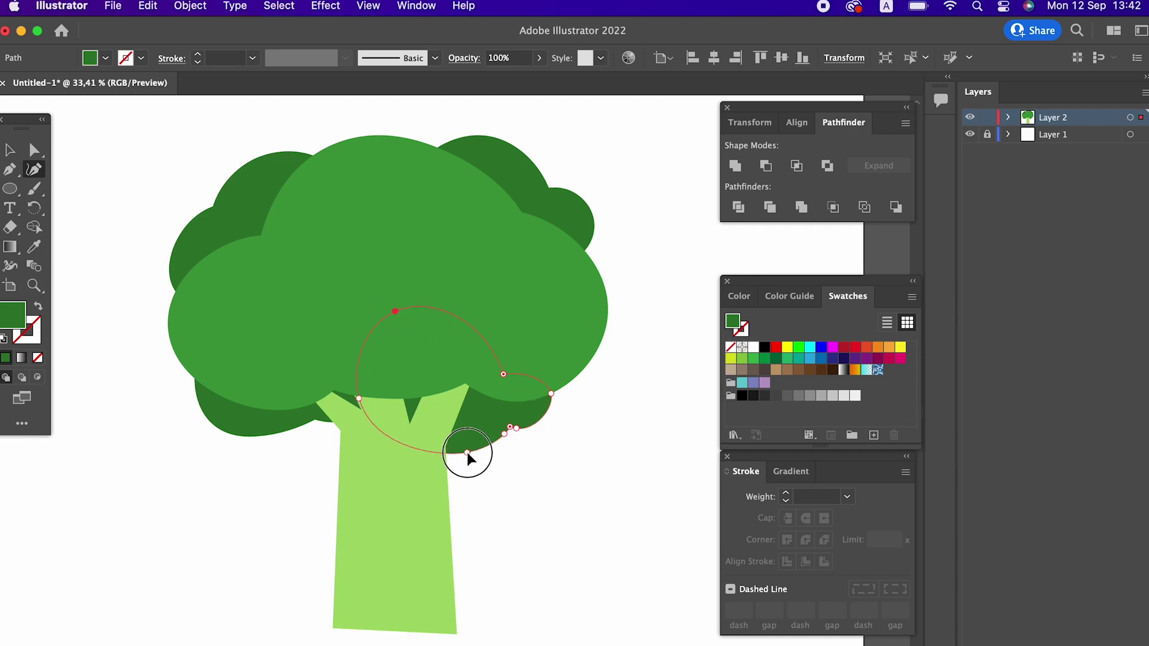
{"action": "left_click", "coordinate": [8, 156]}
{"action": "left_click", "coordinate": [531, 473]}
{"action": "scroll", "coordinate": [520, 479], "scroll_direction": "right", "scroll_amount": 2}
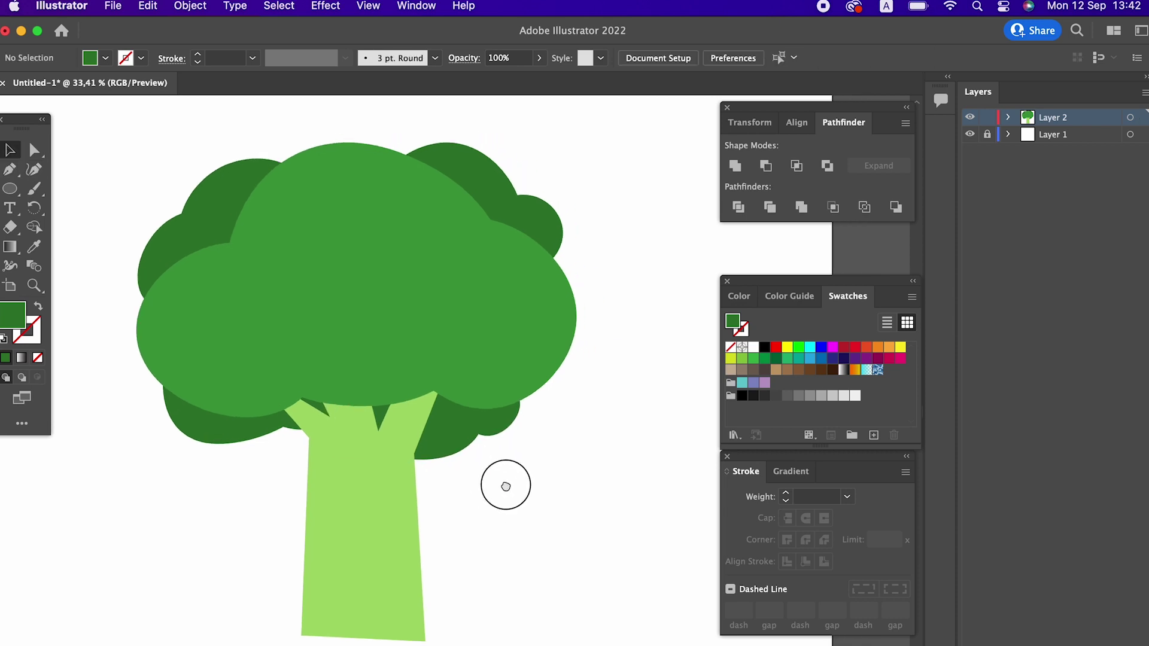
- Add an extra anchor point on the trunk's left branch edge
{"action": "left_click", "coordinate": [387, 505]}
{"action": "left_click", "coordinate": [33, 171]}
{"action": "left_click", "coordinate": [269, 364]}
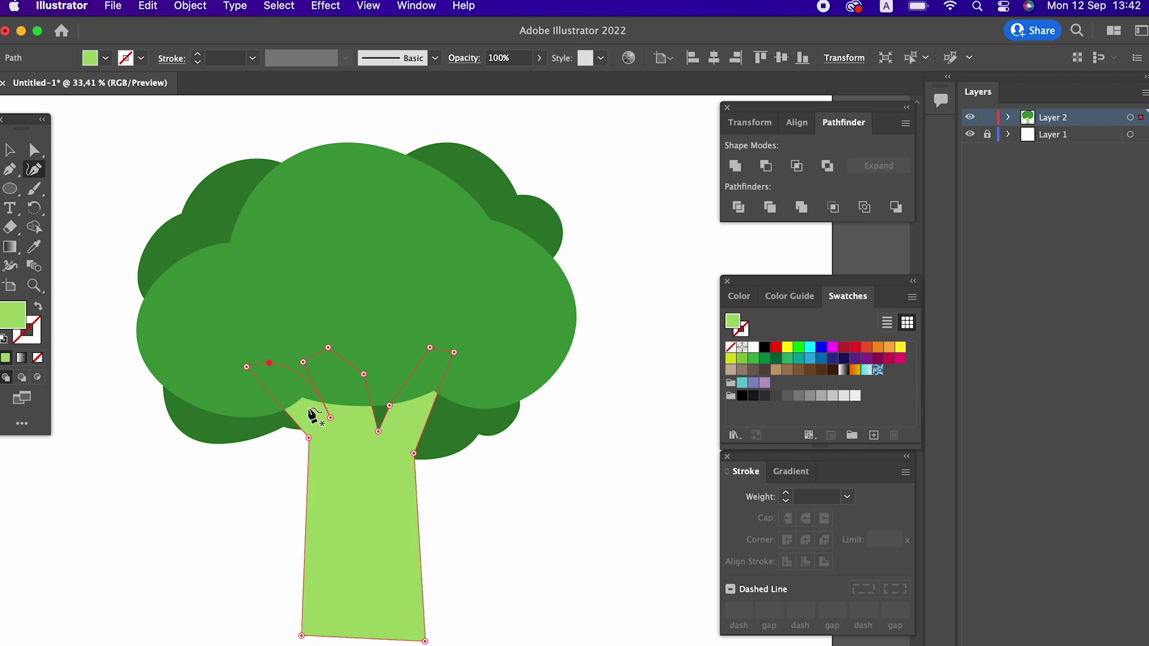
{"action": "key", "text": "super+z"}
{"action": "key", "text": "super+z"}
{"action": "key", "text": "super+shift+z"}
- Drag the new point and a neighbouring anchor to bend the left branch into a small fork
{"action": "left_click", "coordinate": [10, 170]}
{"action": "left_click", "coordinate": [279, 387]}
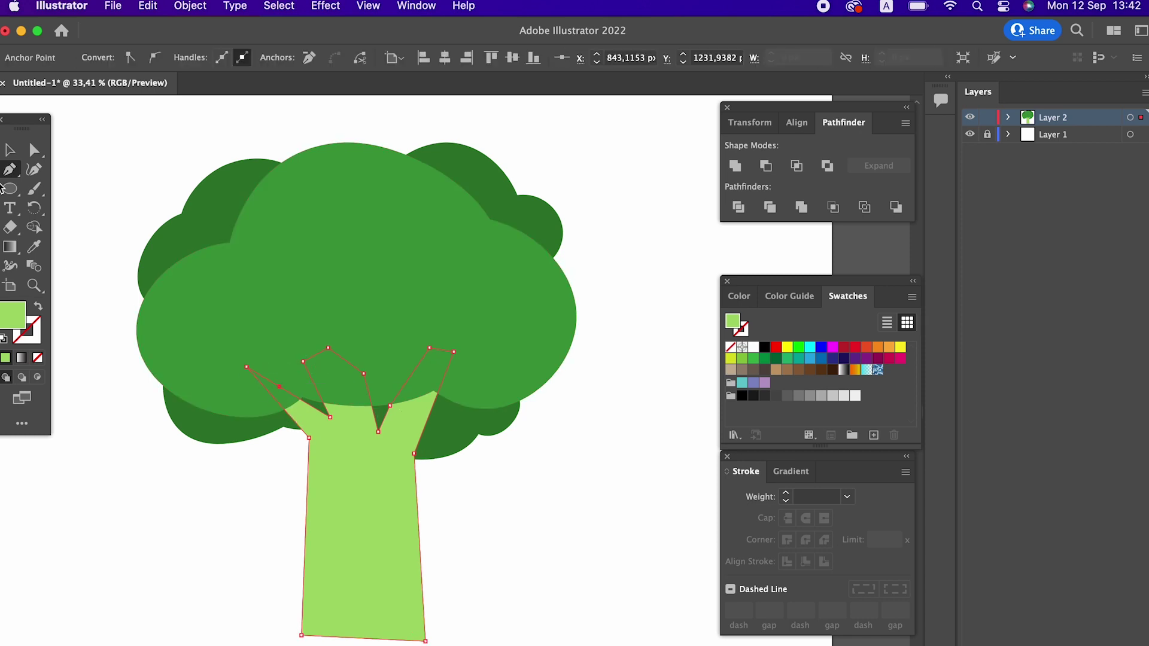
{"action": "left_click", "coordinate": [32, 172]}
{"action": "left_click_drag", "start_coordinate": [275, 383], "coordinate": [271, 364]}
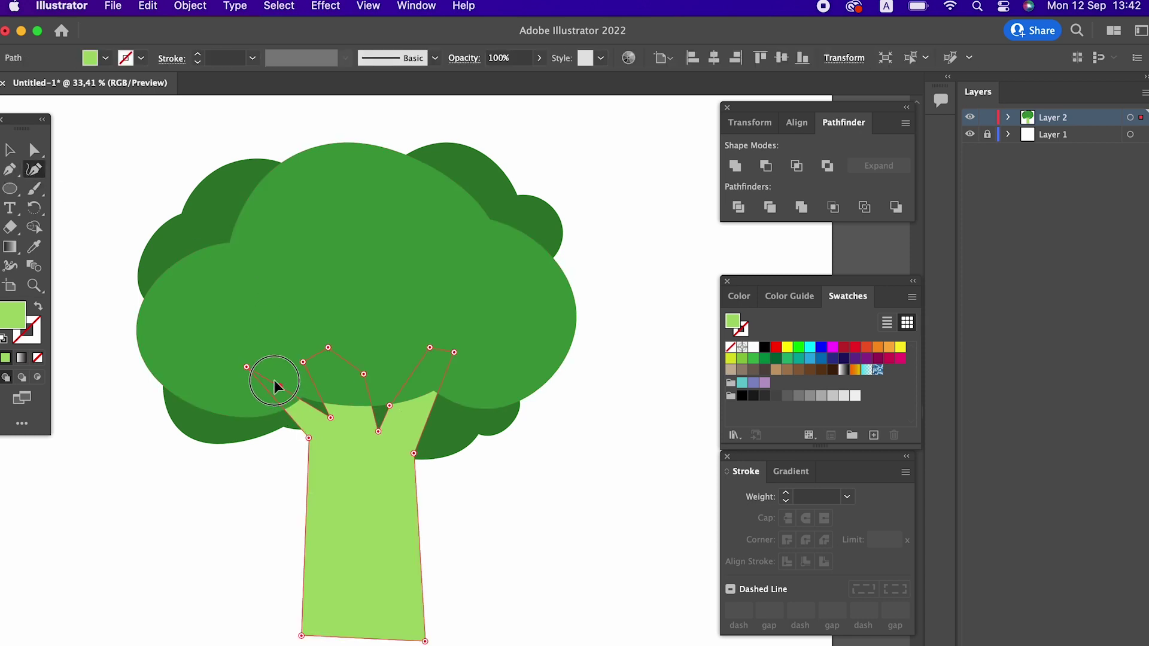
{"action": "left_click", "coordinate": [328, 424]}
{"action": "left_click_drag", "start_coordinate": [303, 362], "coordinate": [311, 360]}
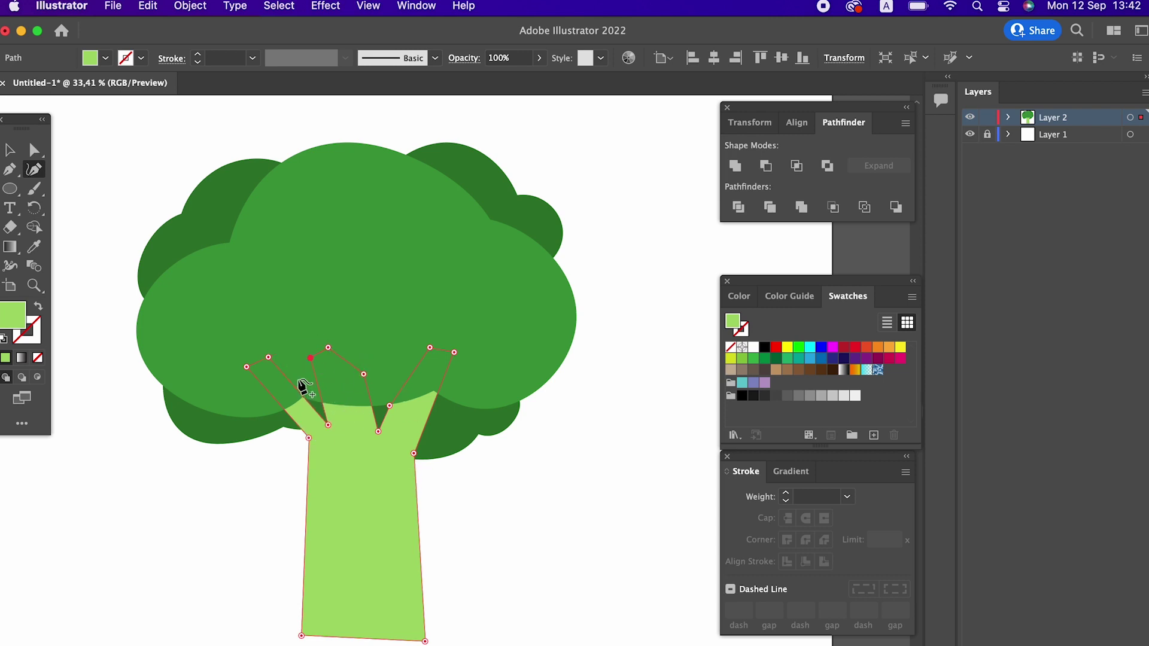
{"action": "left_click", "coordinate": [9, 149]}
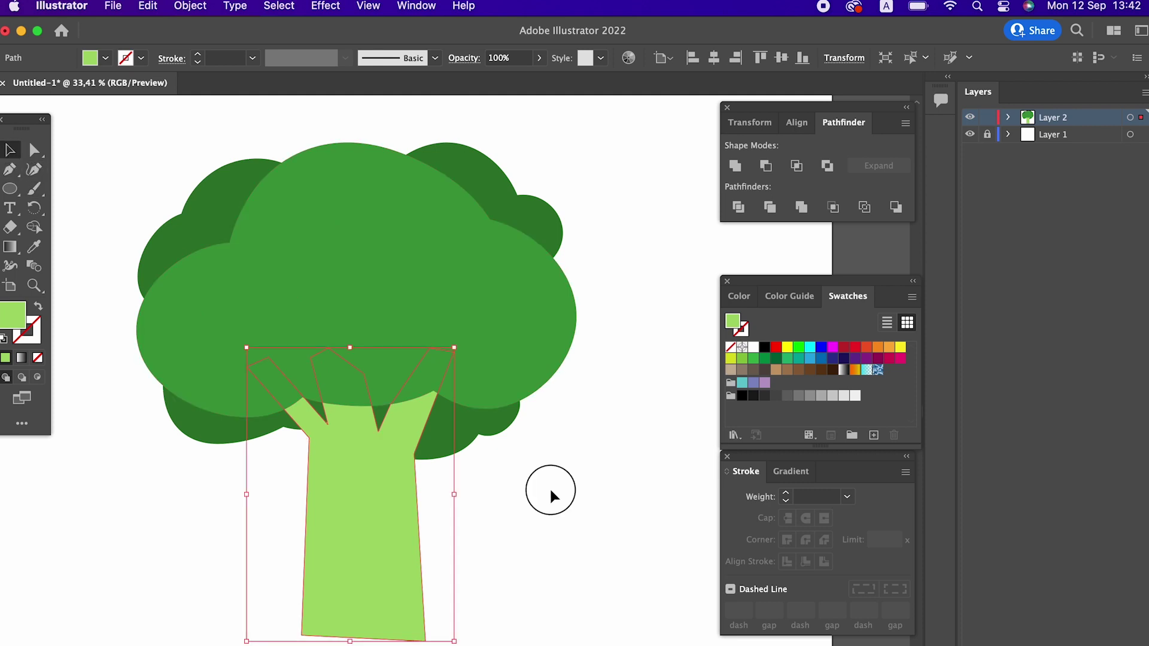
{"action": "left_click", "coordinate": [549, 487]}
{"action": "scroll", "coordinate": [526, 479], "scroll_direction": "down", "scroll_amount": 1}
- Pen-draw a closed forked branch shape across the upper trunk with left and right arms
{"action": "left_click", "coordinate": [10, 169]}
{"action": "left_click", "coordinate": [325, 467]}
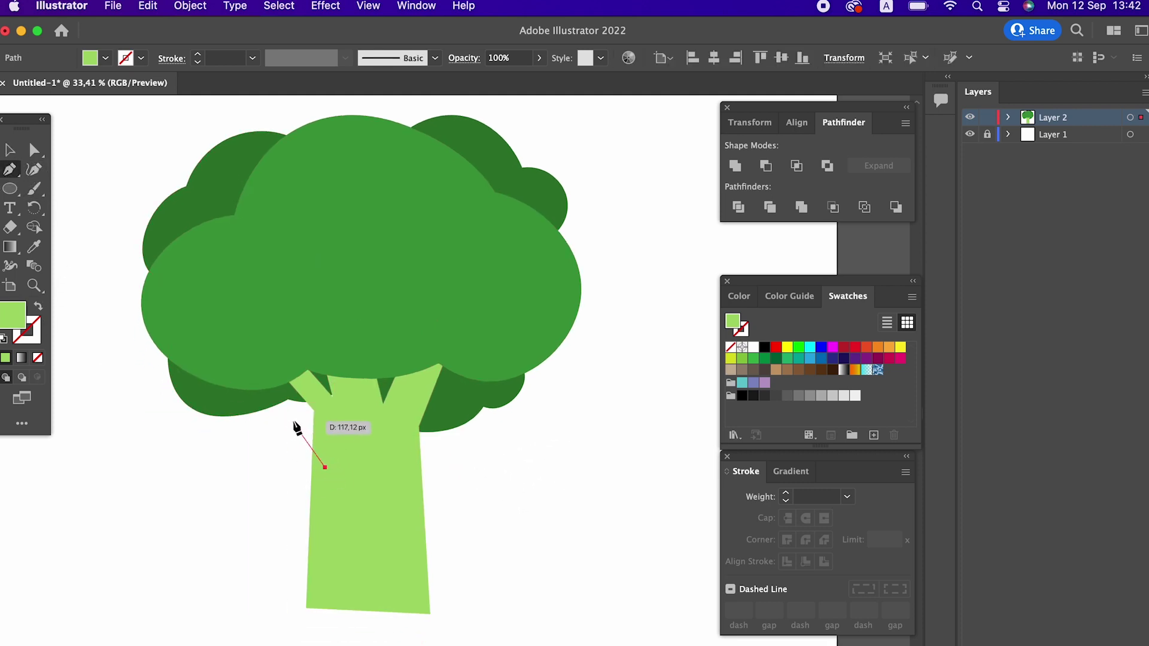
{"action": "left_click", "coordinate": [294, 416]}
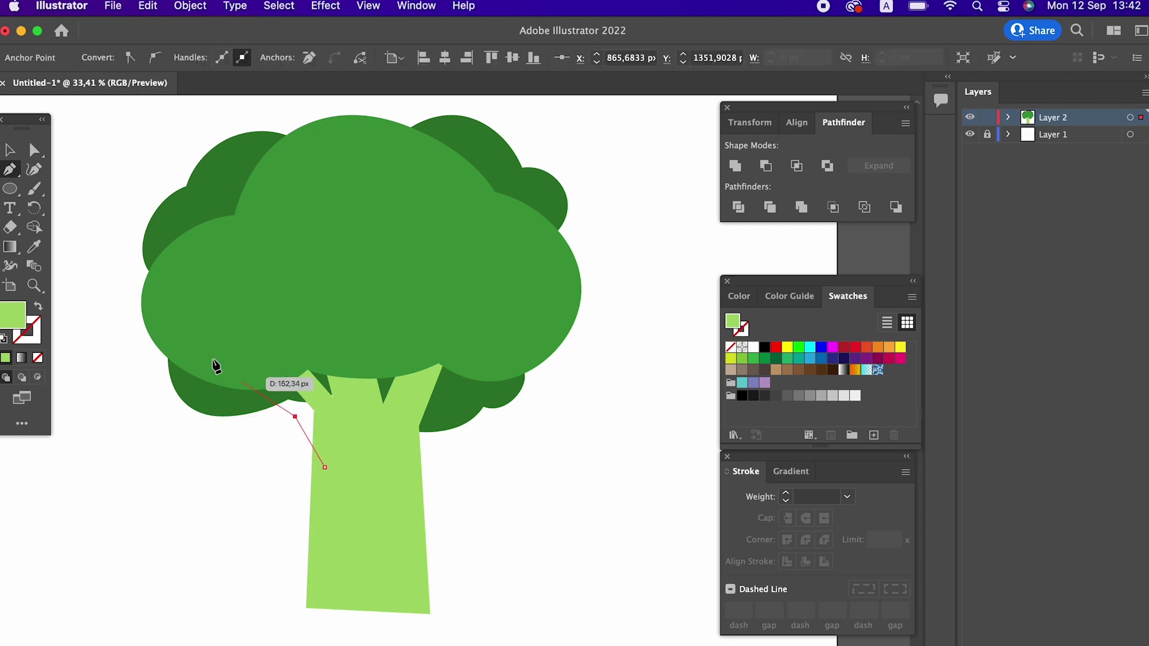
{"action": "left_click", "coordinate": [213, 356]}
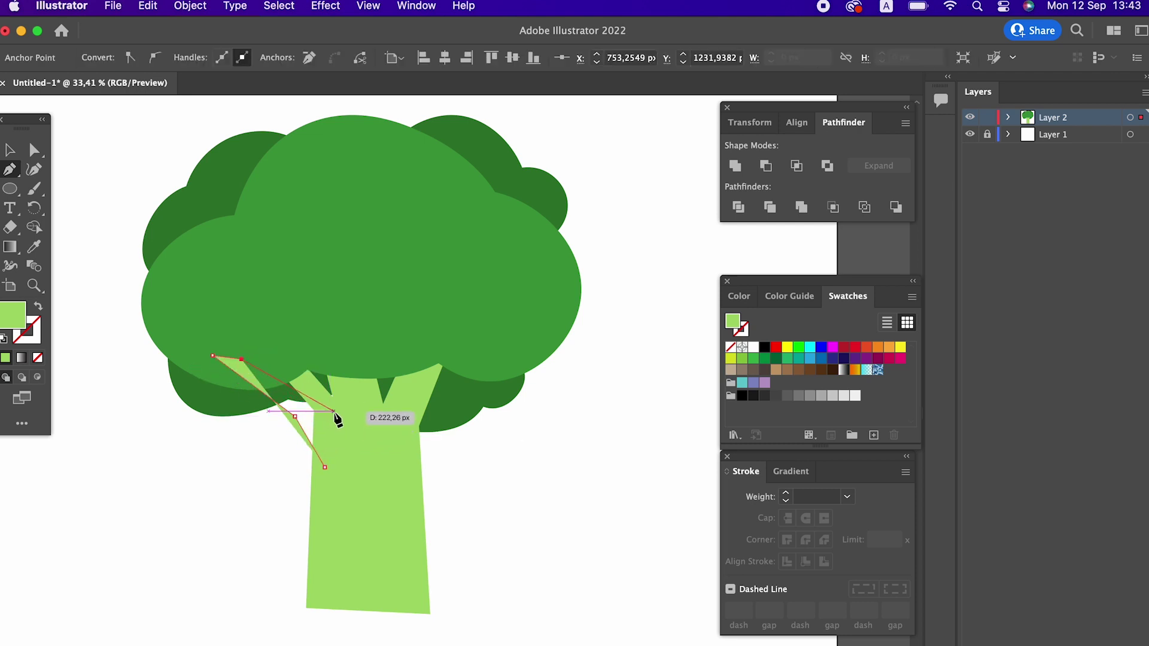
{"action": "left_click", "coordinate": [333, 396]}
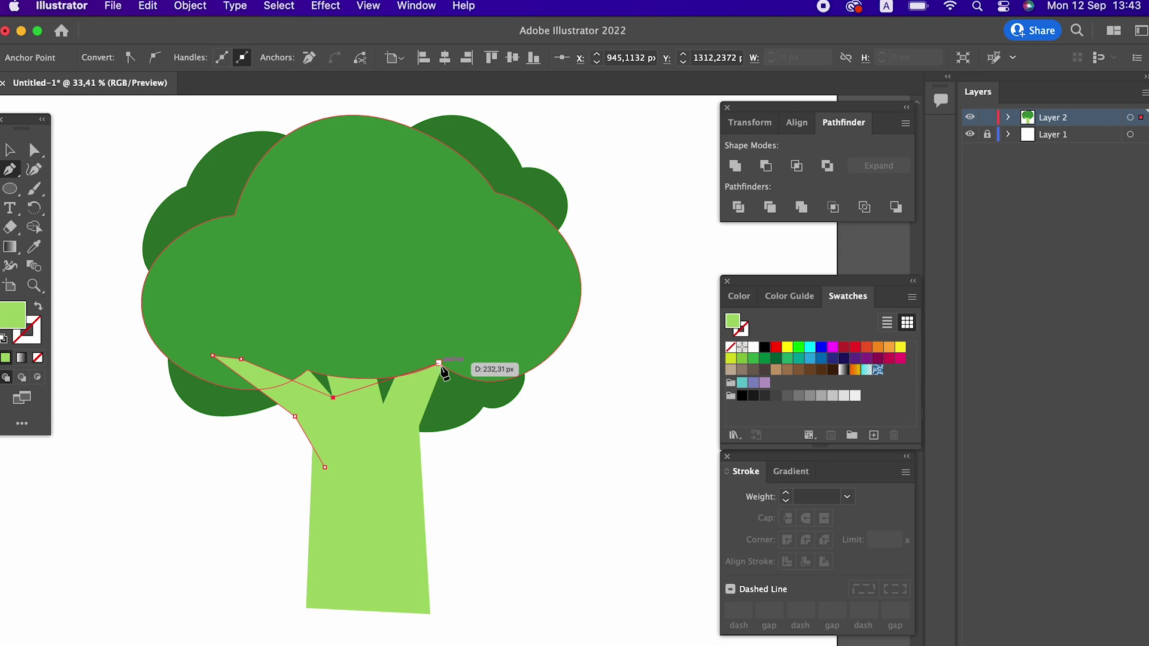
{"action": "left_click", "coordinate": [395, 416]}
{"action": "left_click", "coordinate": [457, 332]}
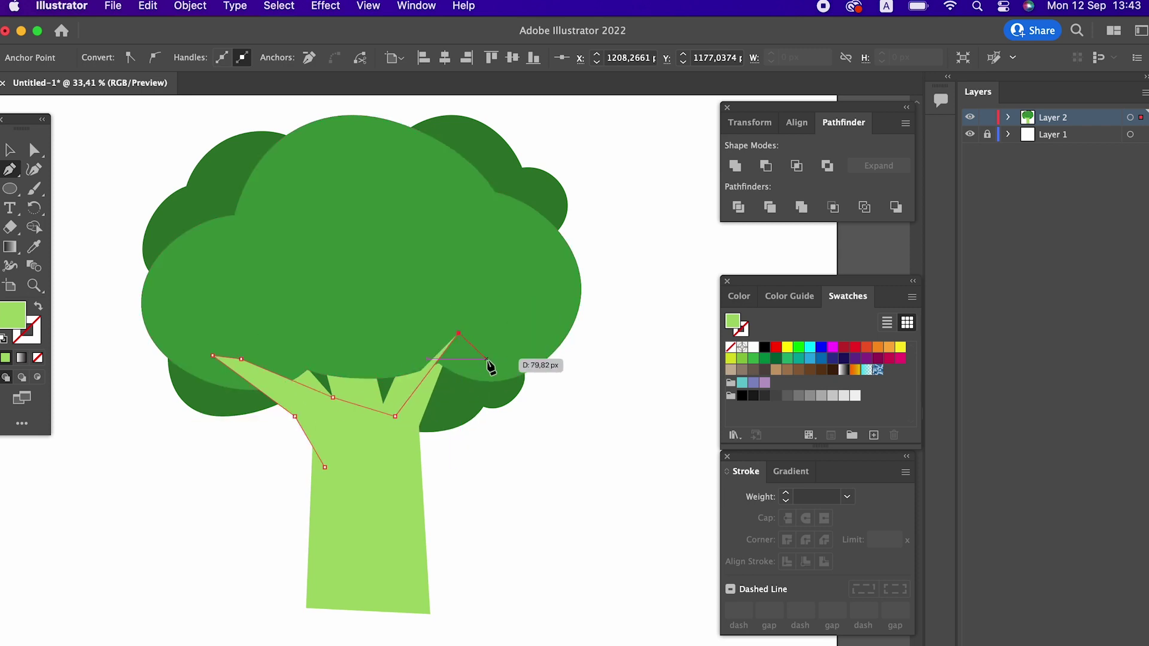
{"action": "left_click", "coordinate": [486, 359]}
{"action": "left_click", "coordinate": [441, 439]}
{"action": "left_click", "coordinate": [415, 522]}
{"action": "left_click", "coordinate": [324, 467]}
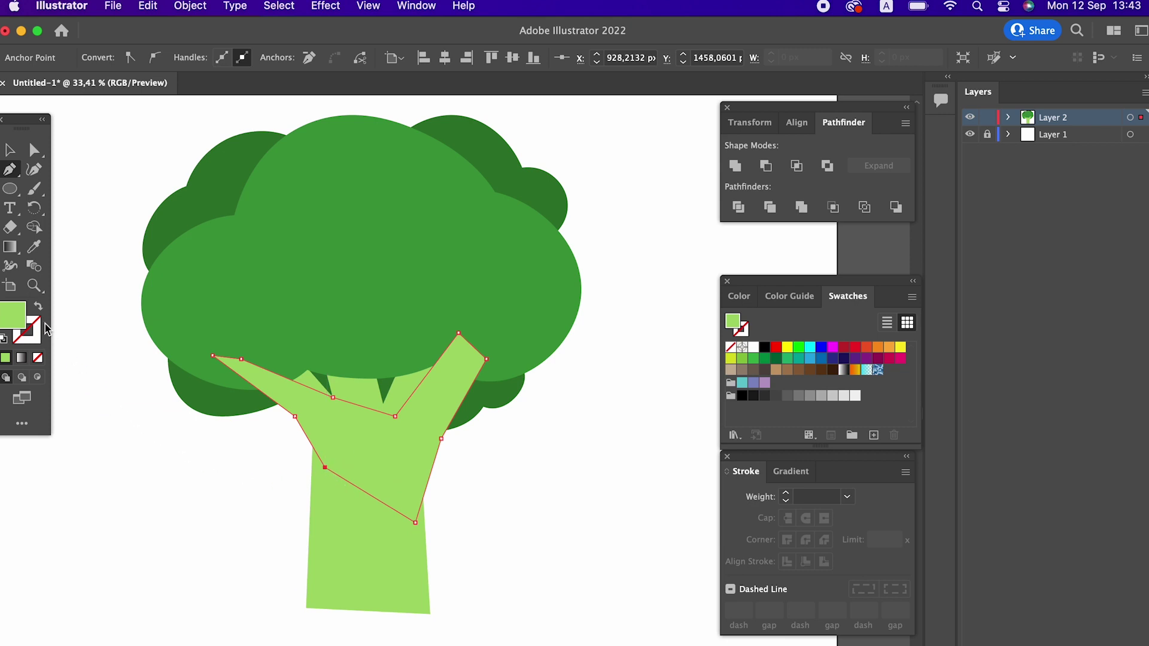
- Fill the branch shape with a darker medium green
{"action": "double_click", "coordinate": [16, 326]}
{"action": "left_click_drag", "start_coordinate": [155, 107], "coordinate": [154, 127]}
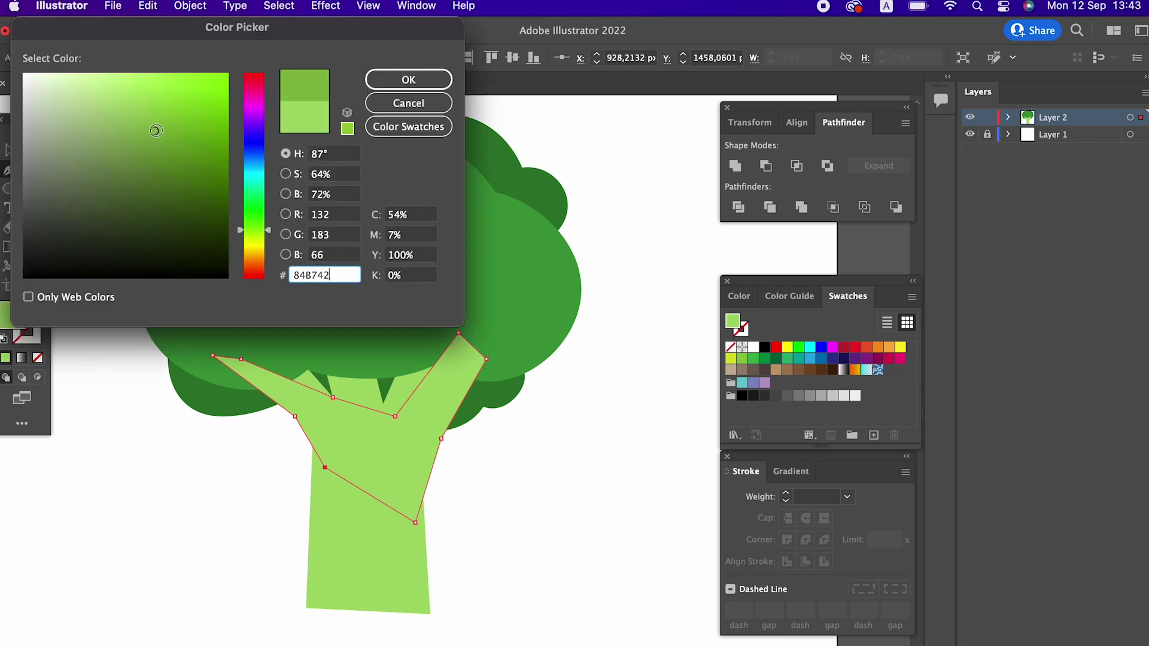
{"action": "left_click", "coordinate": [434, 80]}
- Select the branch with the crown circles and arrange the branch behind the crown
{"action": "left_click", "coordinate": [11, 154]}
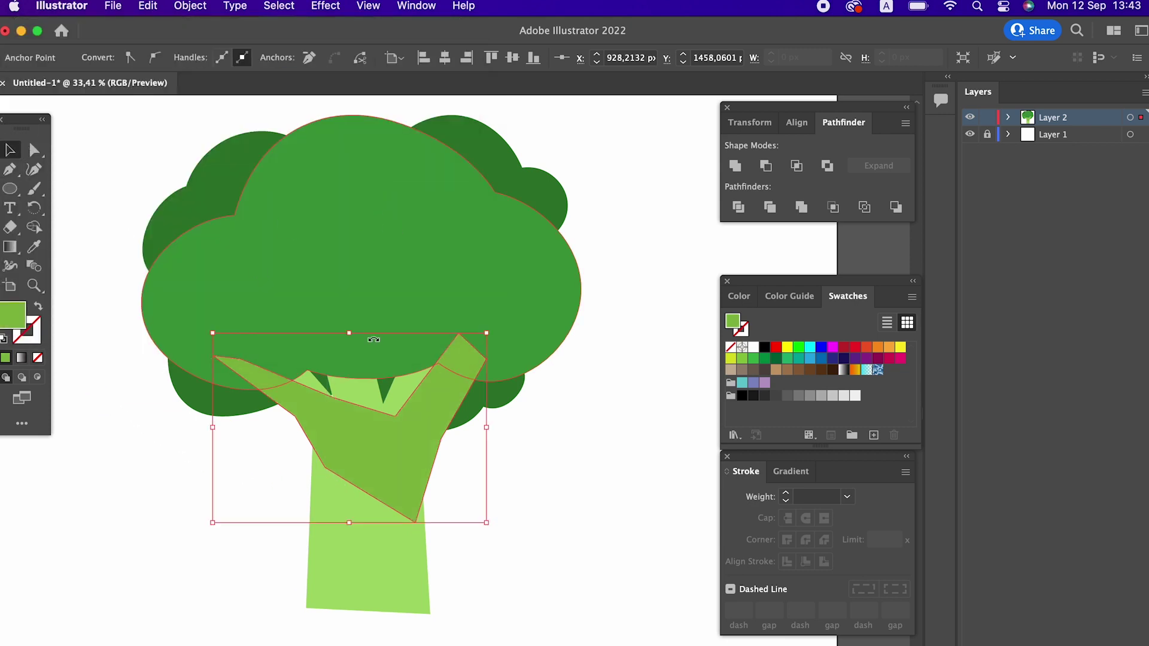
{"action": "left_click", "coordinate": [506, 404], "text": "shift"}
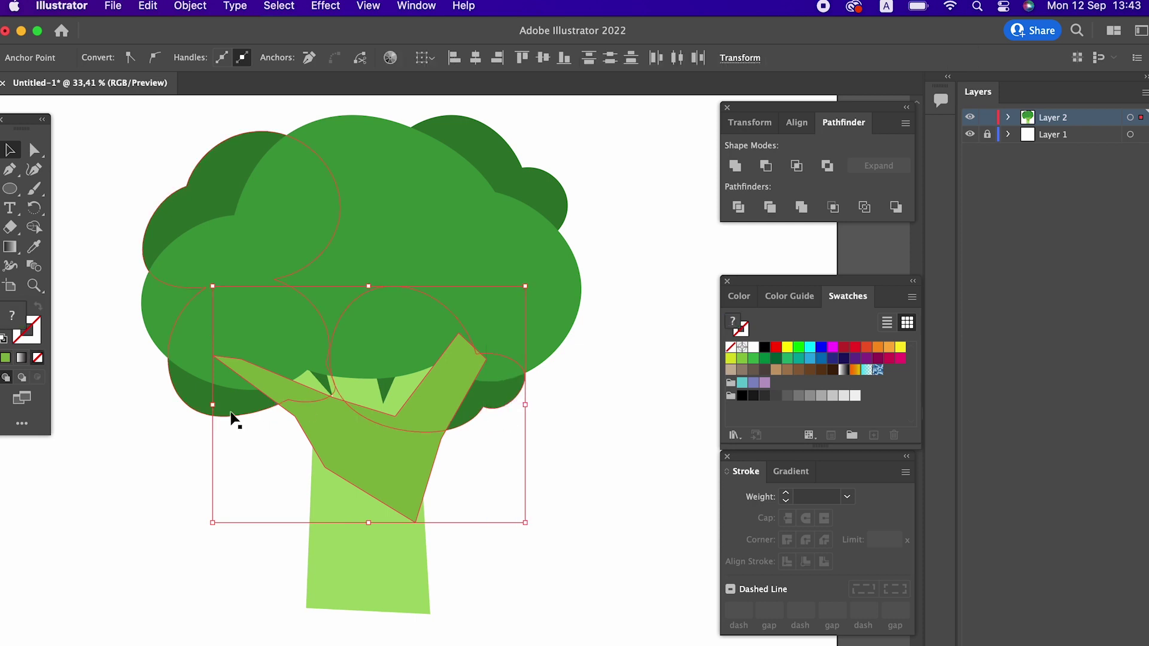
{"action": "left_click", "coordinate": [196, 387], "text": "shift"}
{"action": "right_click", "coordinate": [434, 363]}
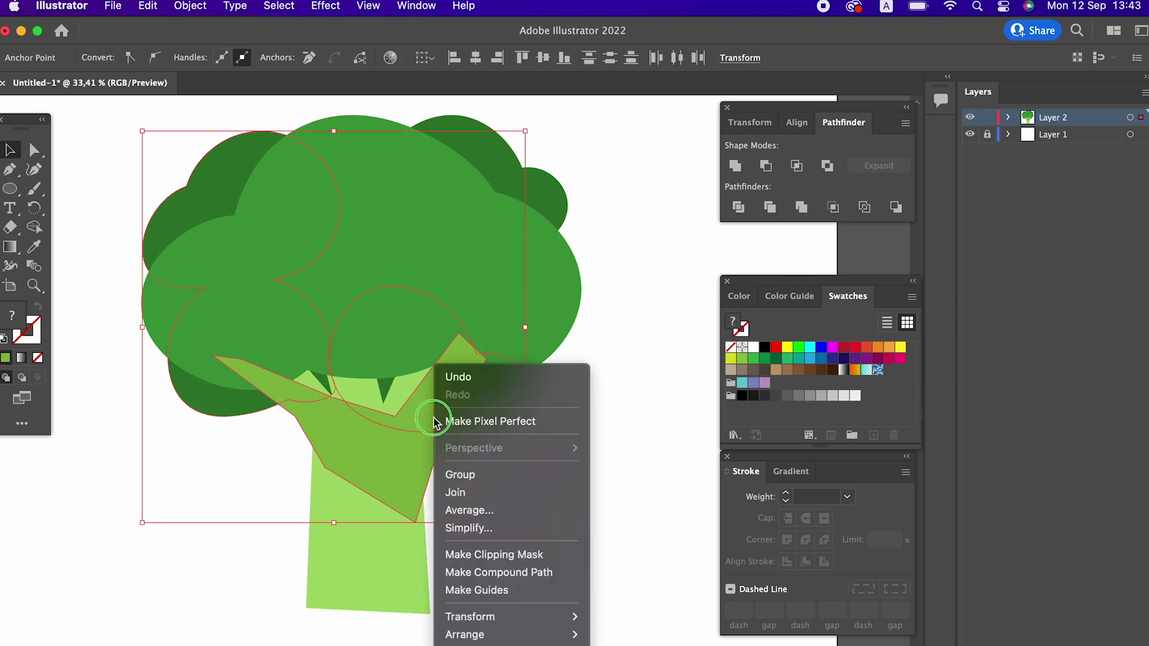
{"action": "mouse_move", "coordinate": [485, 634]}
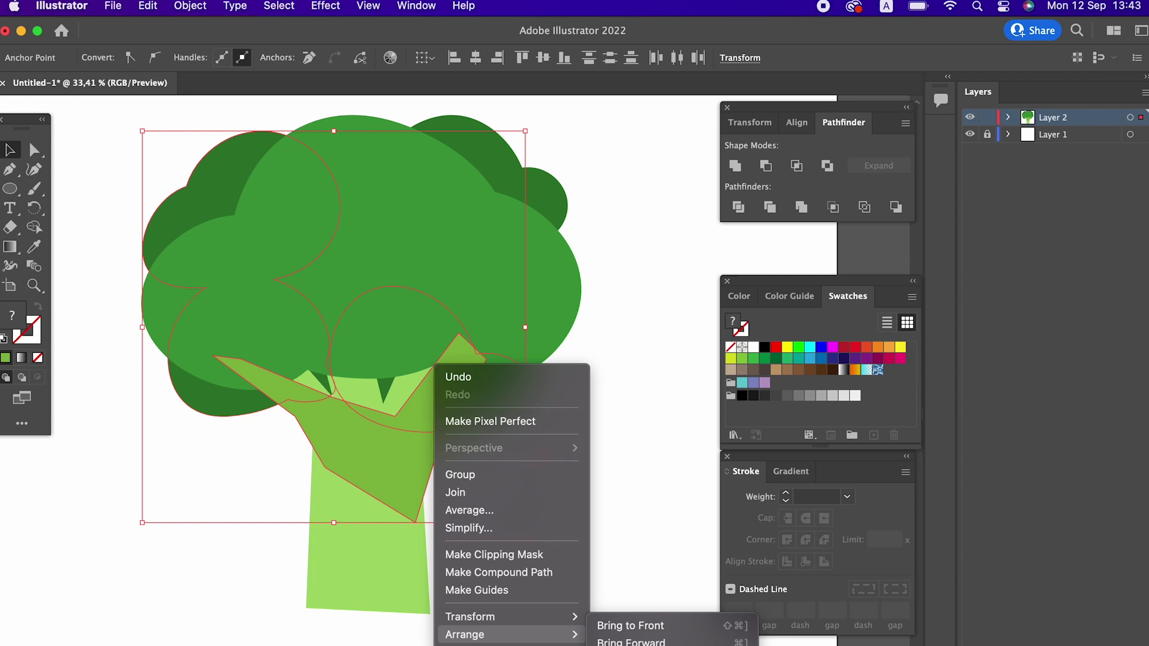
{"action": "left_click", "coordinate": [634, 638]}
{"action": "left_click", "coordinate": [589, 509]}
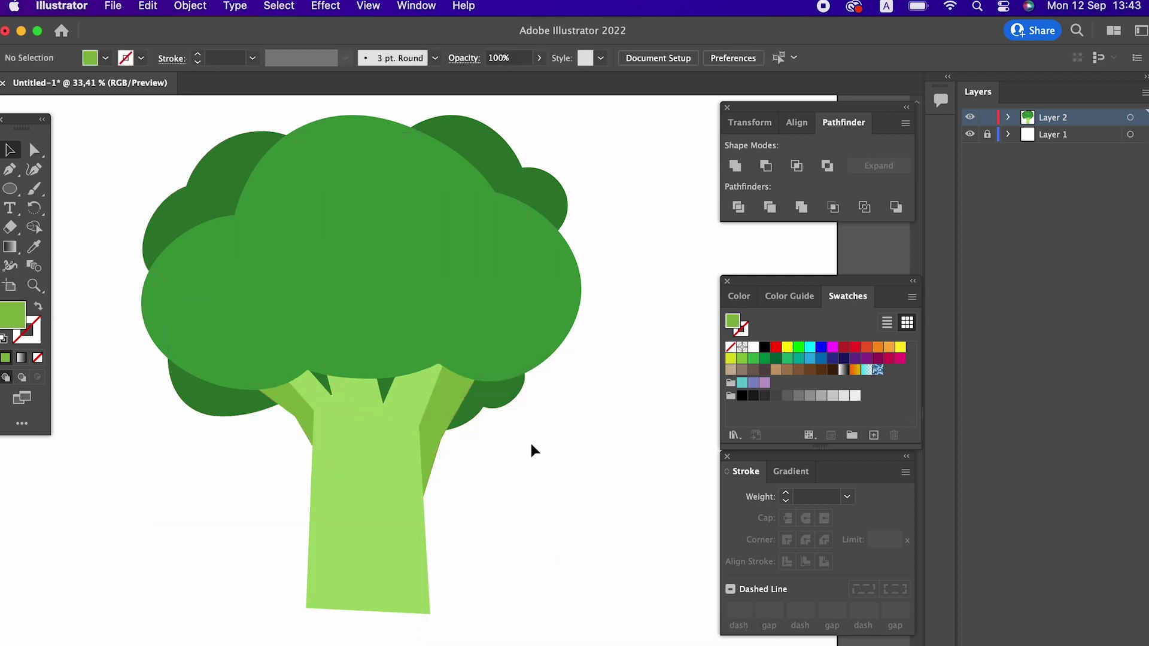
- Zoom in and adjust the branch's lower points to line both trunk edges
{"action": "key", "text": "z"}
{"action": "left_click_drag", "start_coordinate": [436, 410], "coordinate": [475, 448]}
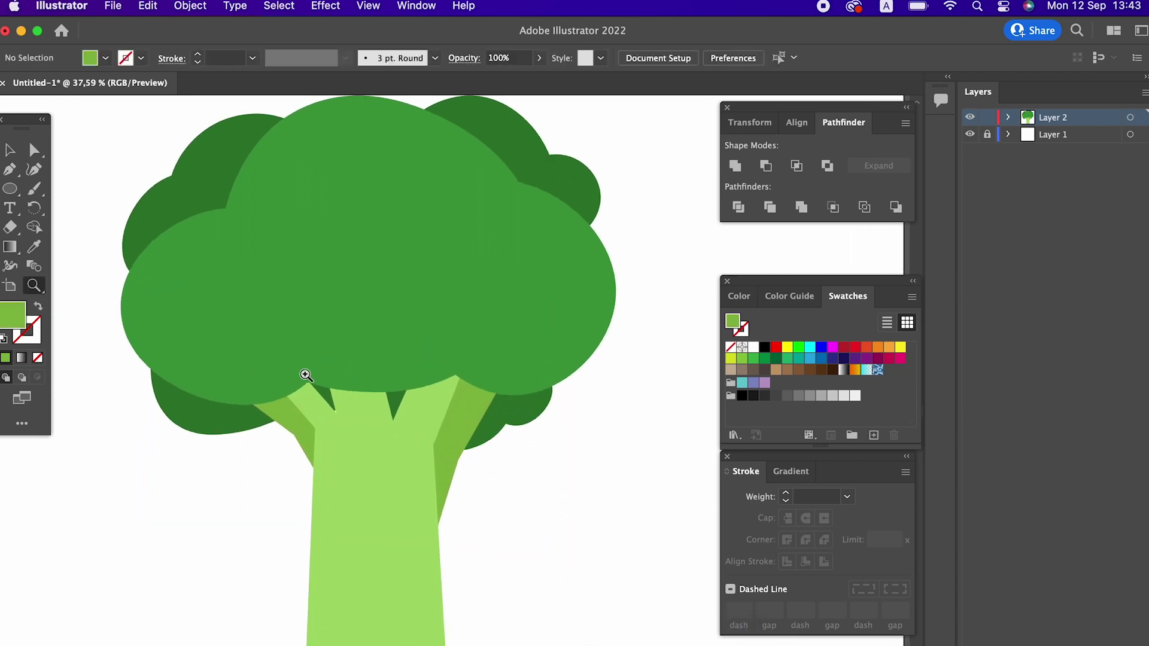
{"action": "left_click", "coordinate": [34, 149]}
{"action": "left_click", "coordinate": [312, 461]}
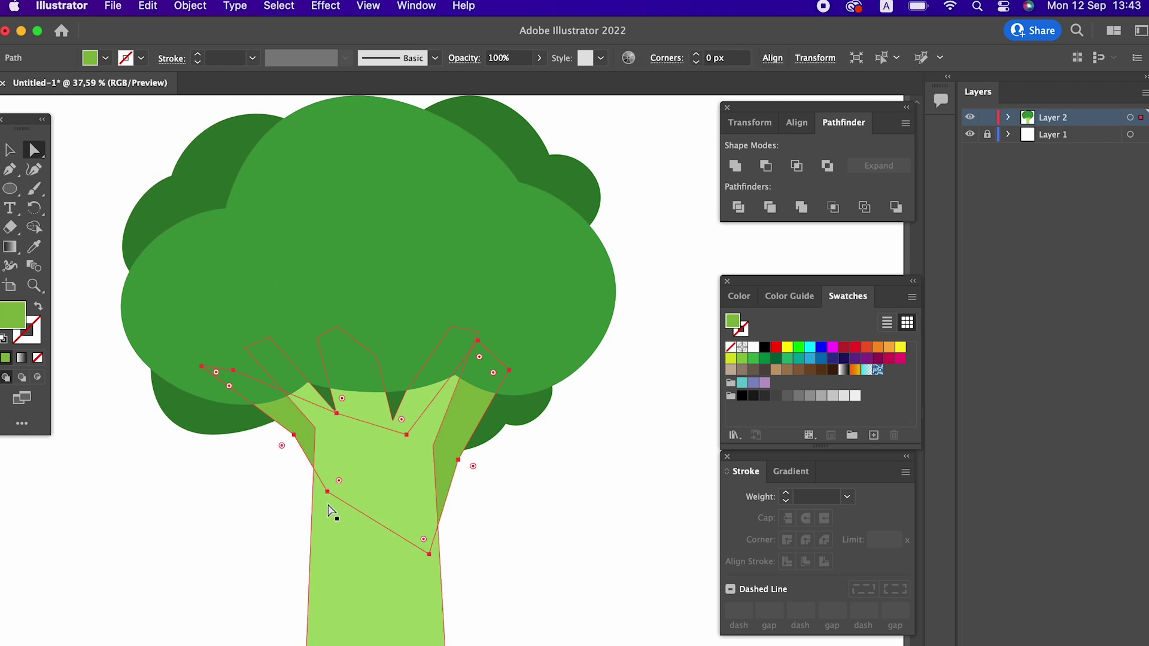
{"action": "left_click_drag", "start_coordinate": [328, 496], "coordinate": [318, 538]}
{"action": "left_click", "coordinate": [542, 516]}
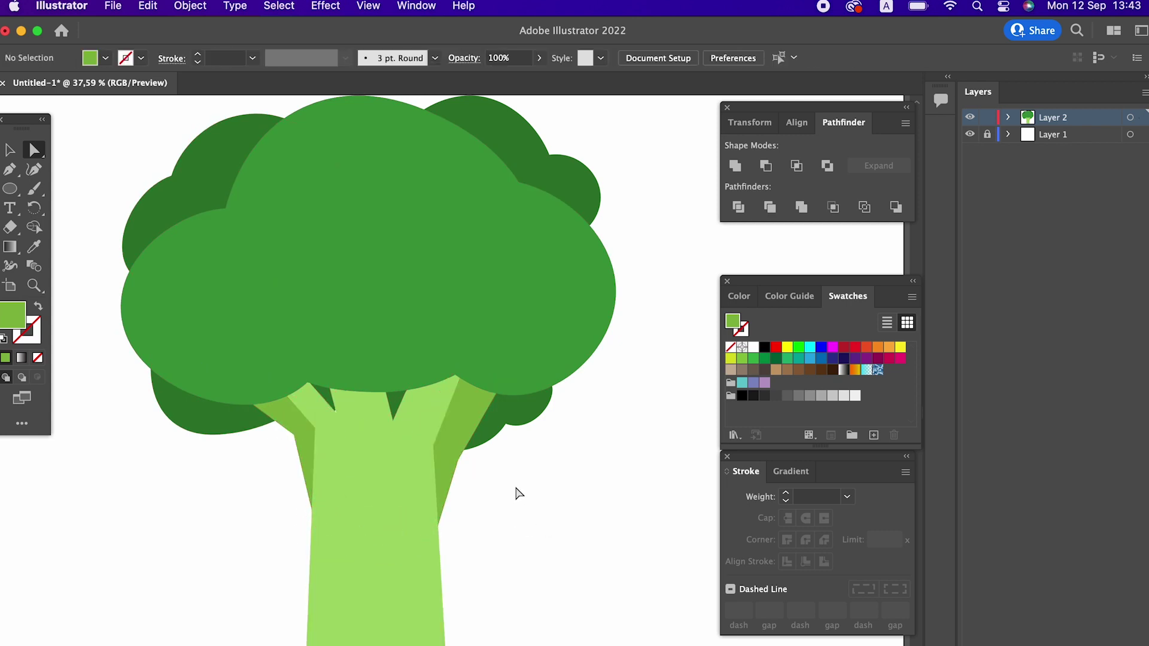
{"action": "left_click", "coordinate": [458, 460]}
{"action": "left_click_drag", "start_coordinate": [457, 459], "coordinate": [455, 451]}
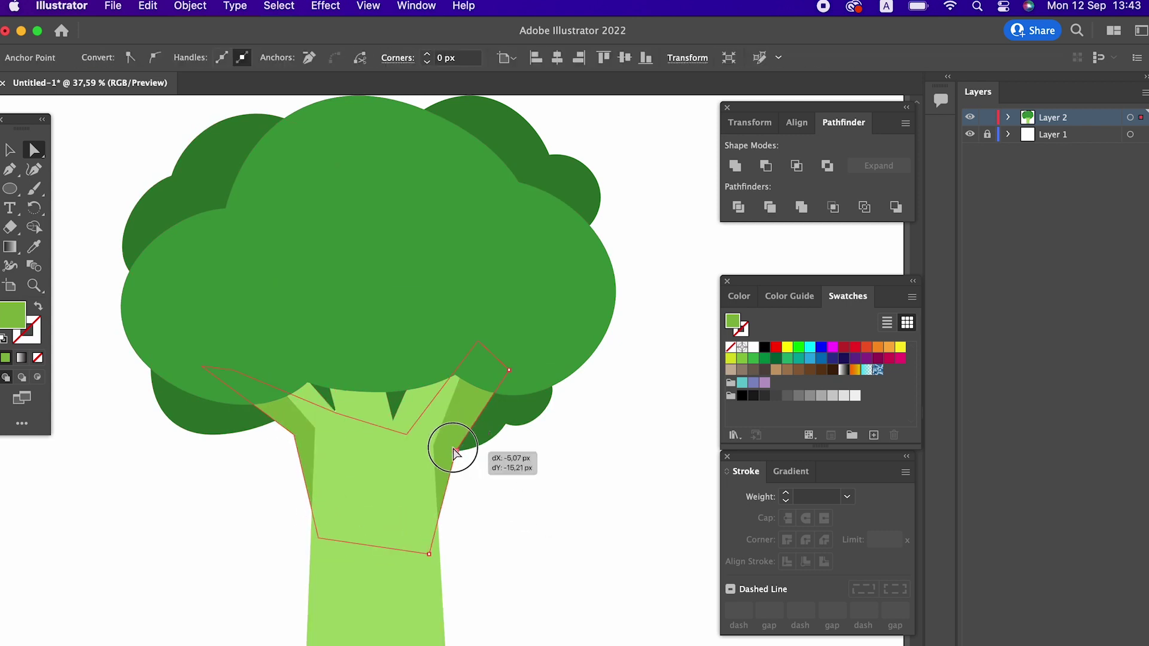
{"action": "left_click_drag", "start_coordinate": [429, 554], "coordinate": [440, 562]}
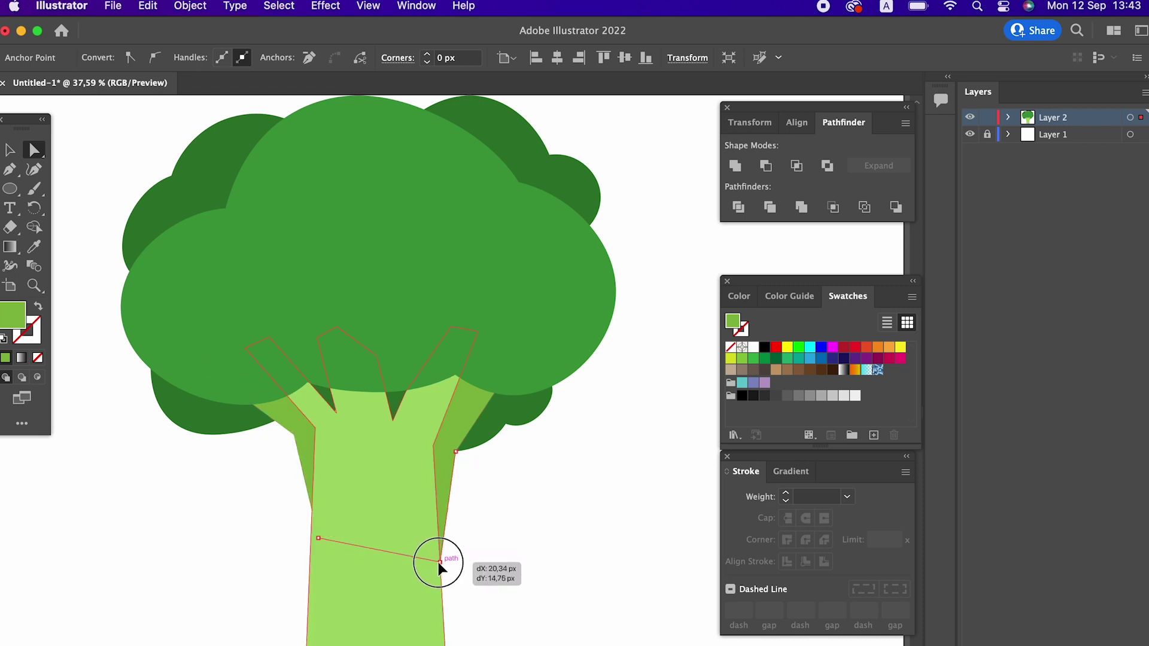
{"action": "left_click", "coordinate": [508, 484]}
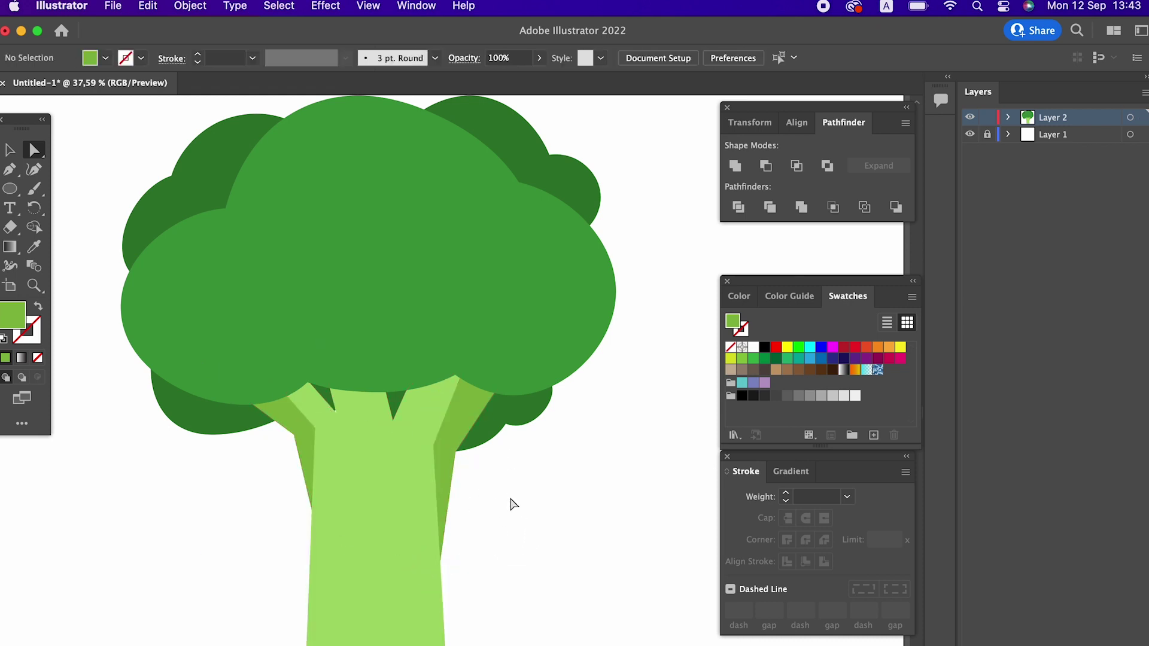
- Pull the top-left and top-right fork points down-right, then begin a thin trunk strip
{"action": "scroll", "coordinate": [512, 504], "scroll_direction": "down", "scroll_amount": 2}
{"action": "left_click", "coordinate": [456, 374]}
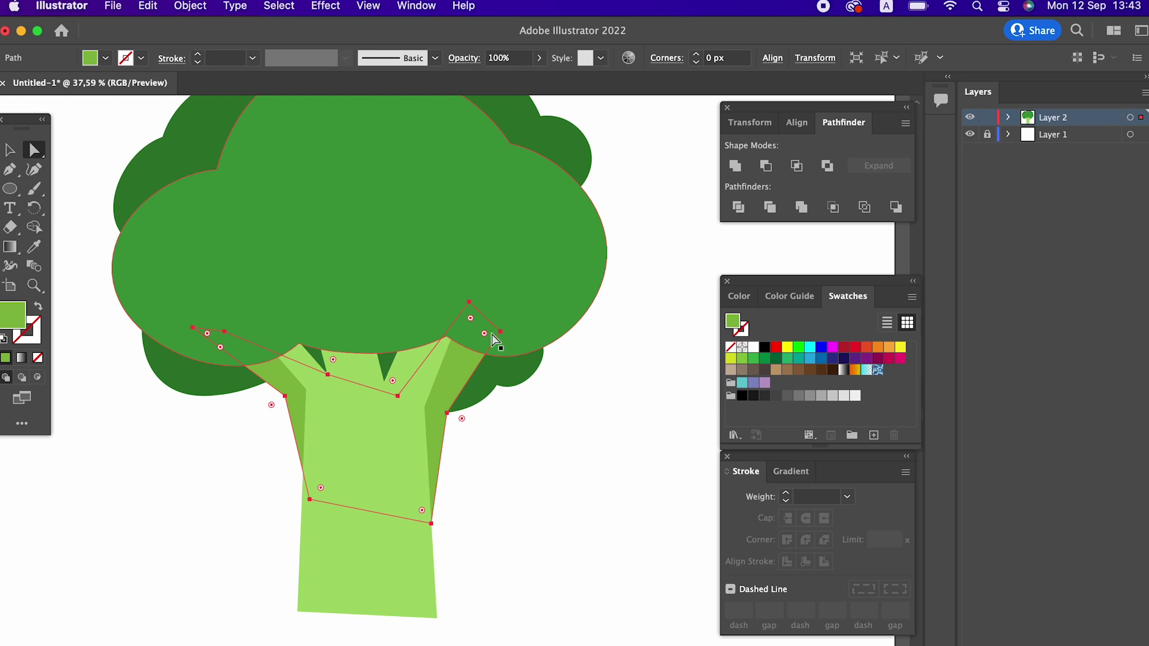
{"action": "left_click_drag", "start_coordinate": [469, 303], "coordinate": [484, 330]}
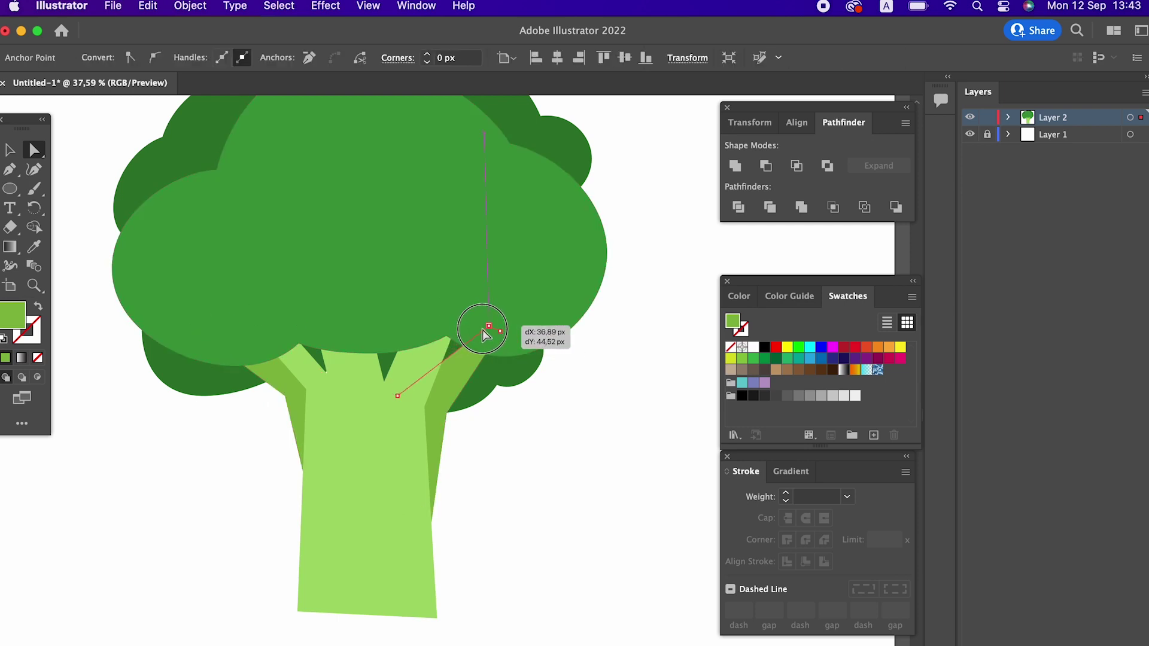
{"action": "left_click", "coordinate": [282, 387]}
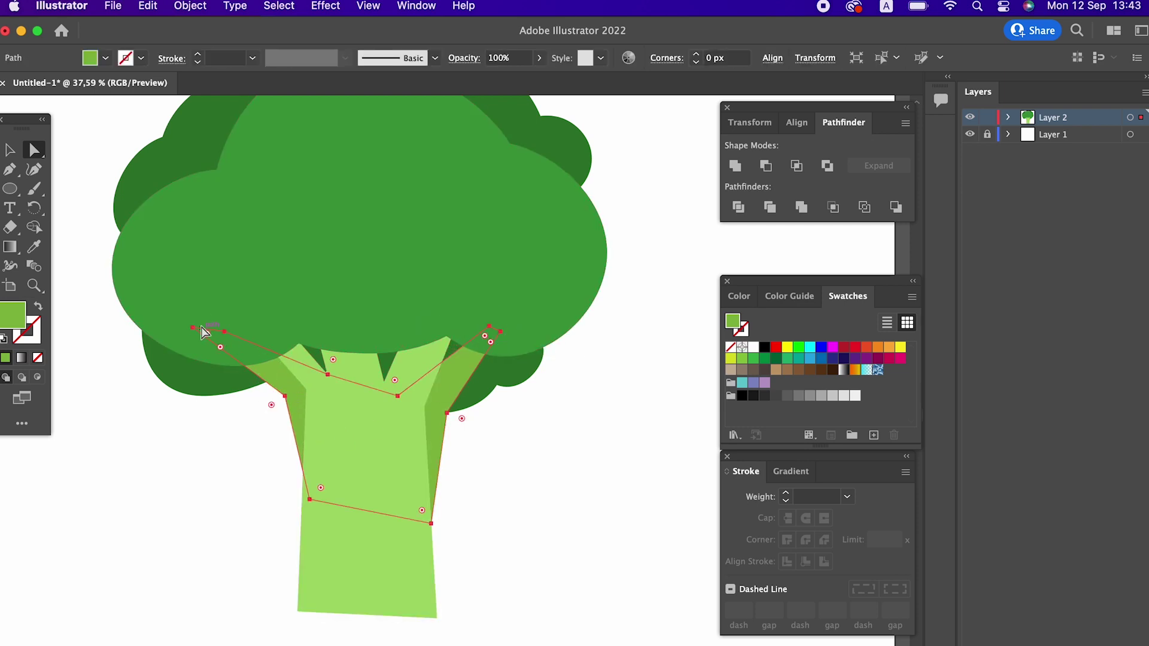
{"action": "left_click_drag", "start_coordinate": [193, 328], "coordinate": [213, 342]}
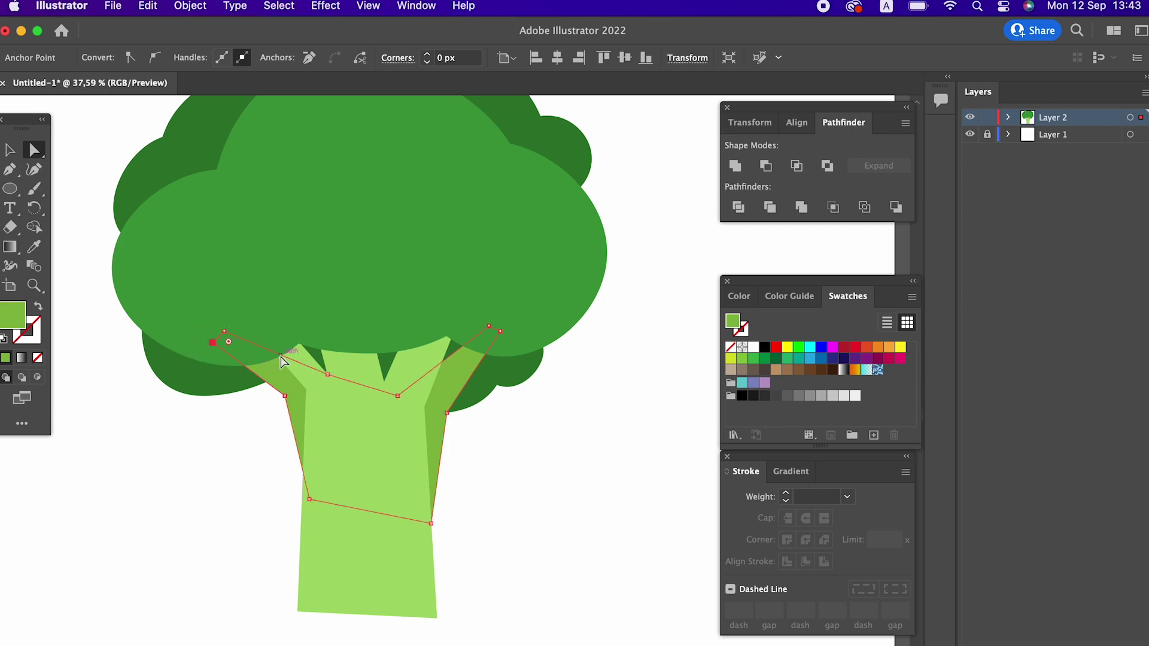
{"action": "left_click_drag", "start_coordinate": [327, 374], "coordinate": [319, 397]}
{"action": "left_click", "coordinate": [316, 396]}
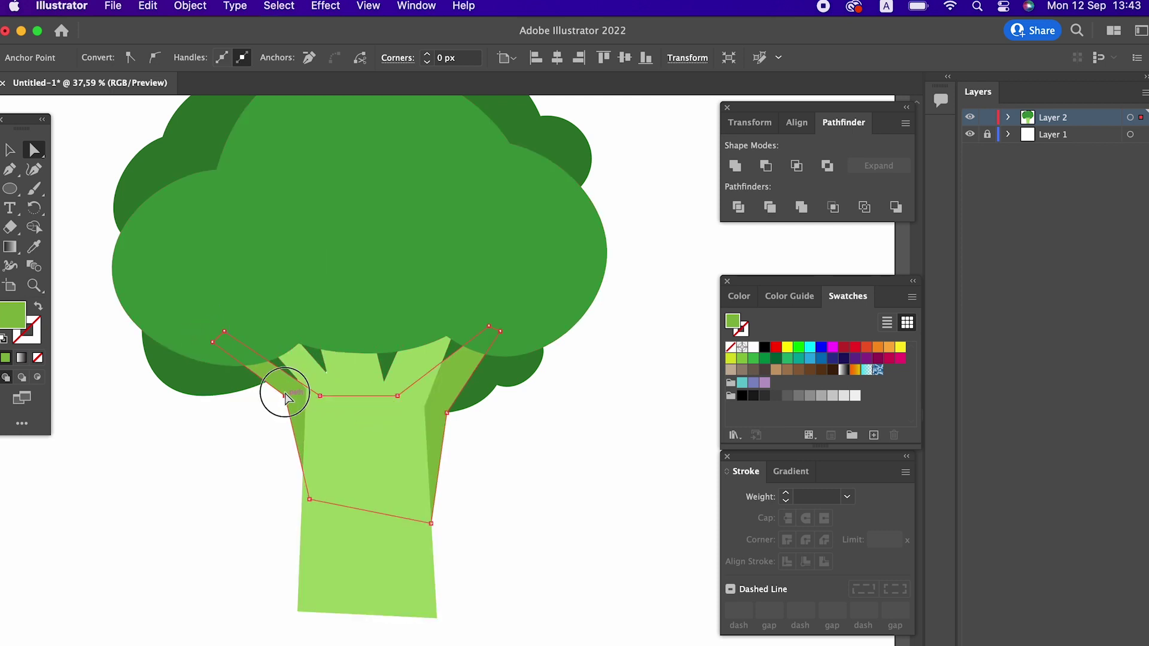
{"action": "left_click", "coordinate": [281, 405]}
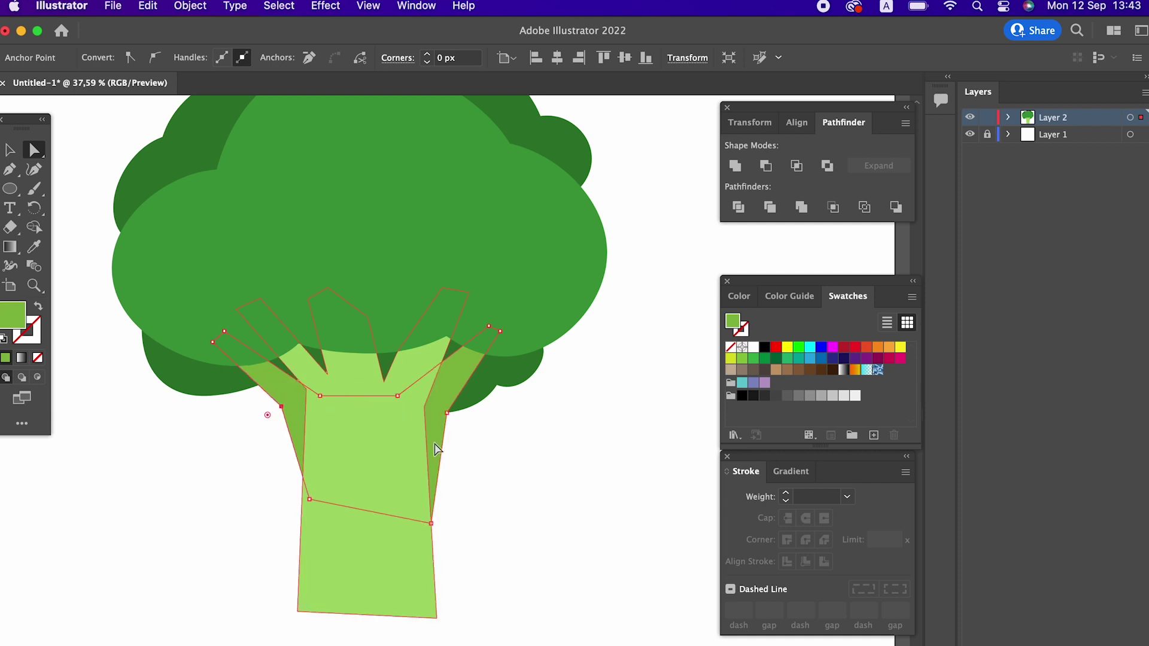
{"action": "left_click", "coordinate": [557, 457]}
{"action": "scroll", "coordinate": [584, 533], "scroll_direction": "up", "scroll_amount": 1}
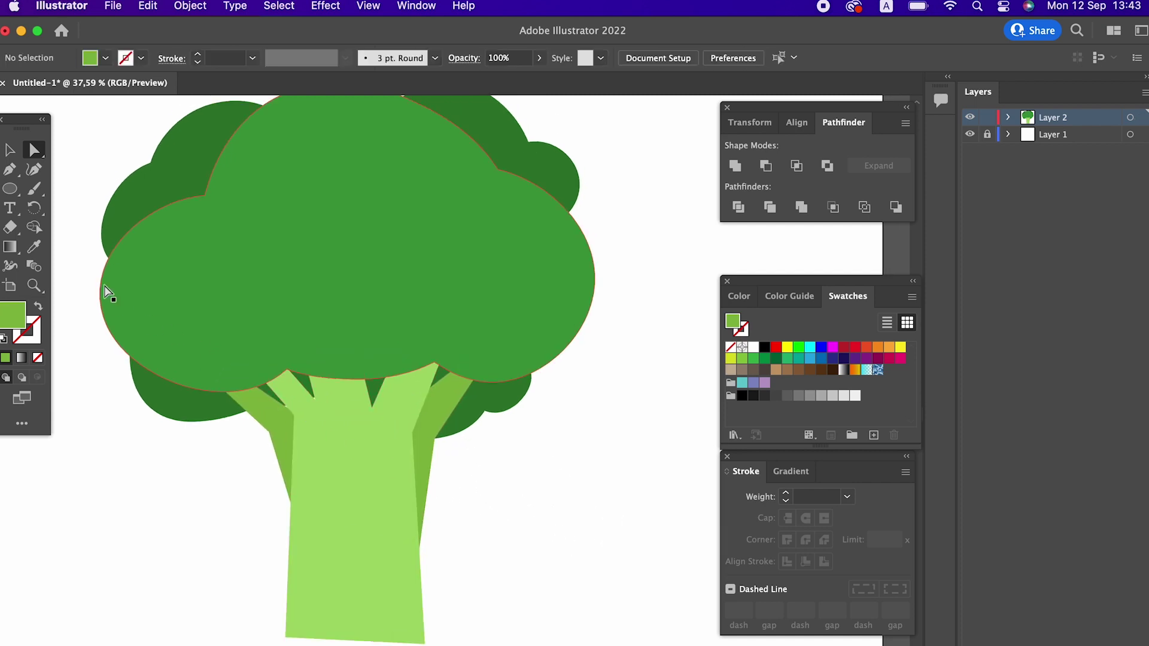
{"action": "left_click", "coordinate": [363, 459]}
{"action": "left_click", "coordinate": [355, 330]}
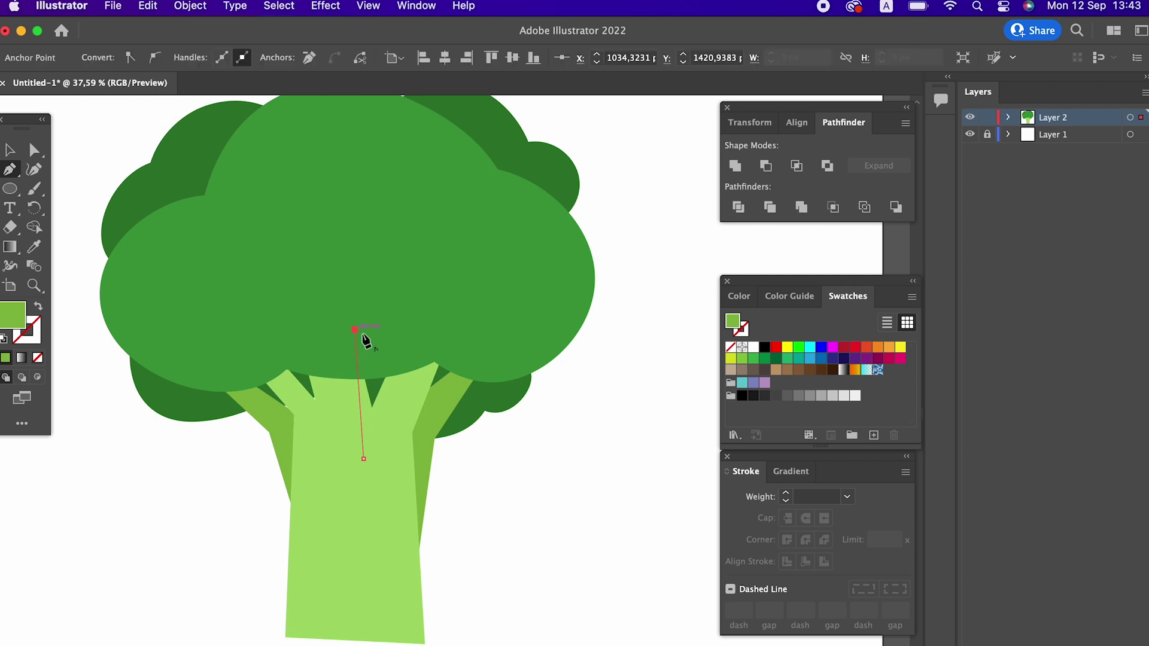
- Close the four-point center strip and bring the crown circles to the front over it
{"action": "left_click", "coordinate": [390, 465]}
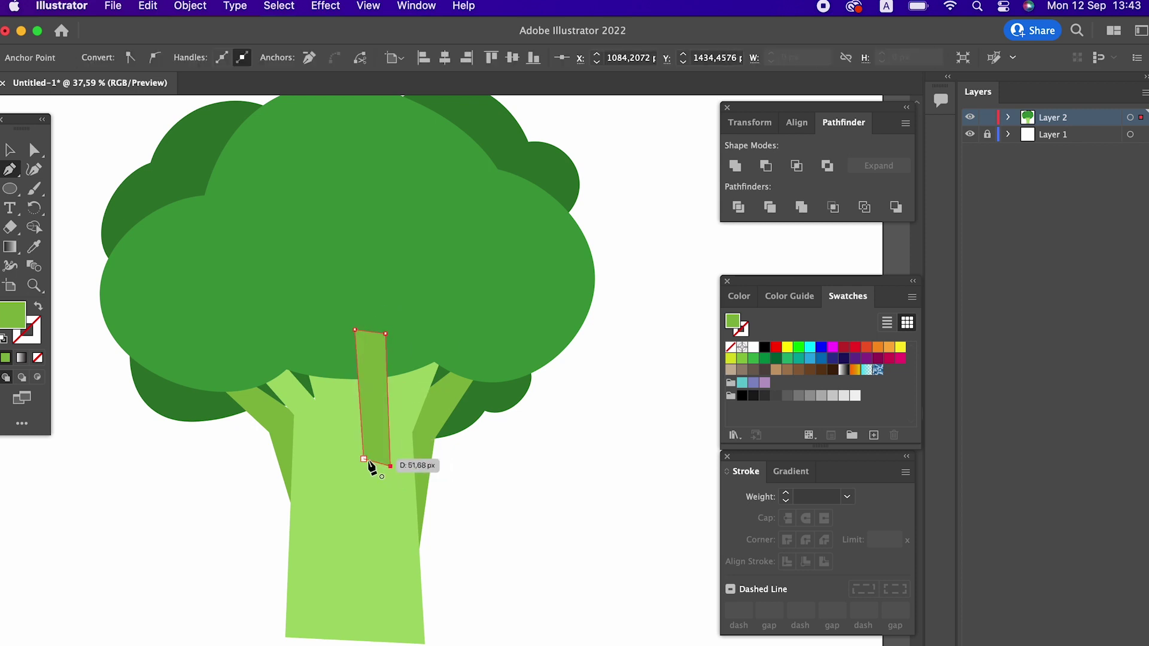
{"action": "left_click", "coordinate": [364, 459]}
{"action": "left_click", "coordinate": [9, 152]}
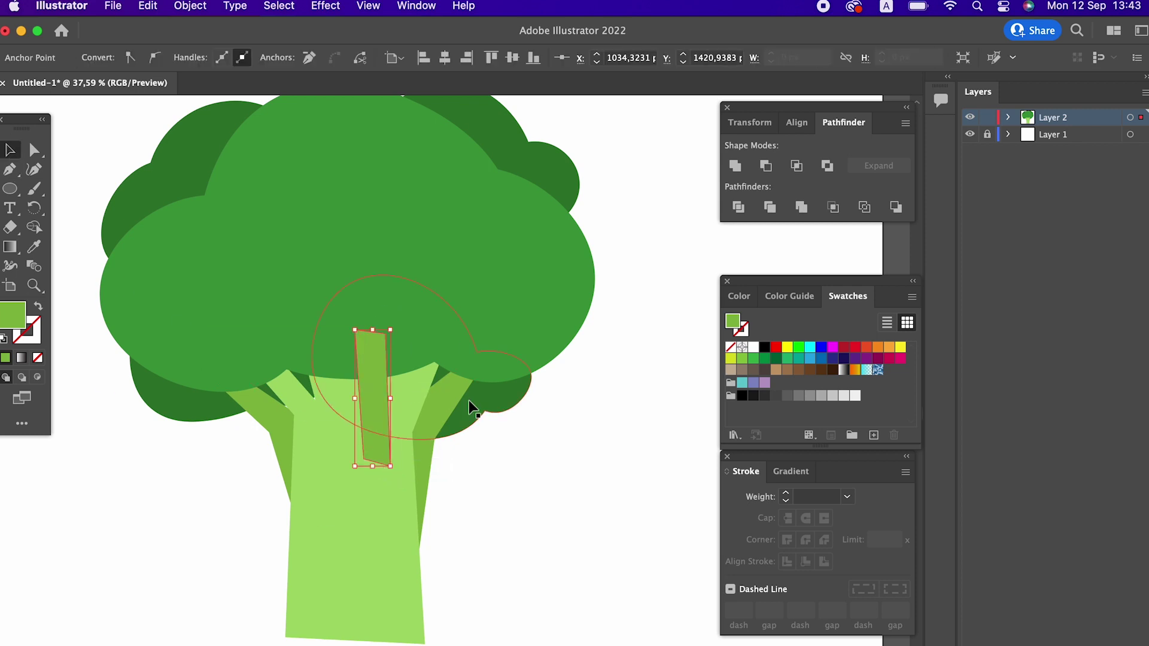
{"action": "left_click", "coordinate": [447, 406]}
{"action": "left_click", "coordinate": [506, 414], "text": "shift"}
{"action": "left_click", "coordinate": [165, 409], "text": "shift"}
{"action": "right_click", "coordinate": [522, 424]}
{"action": "mouse_move", "coordinate": [583, 634]}
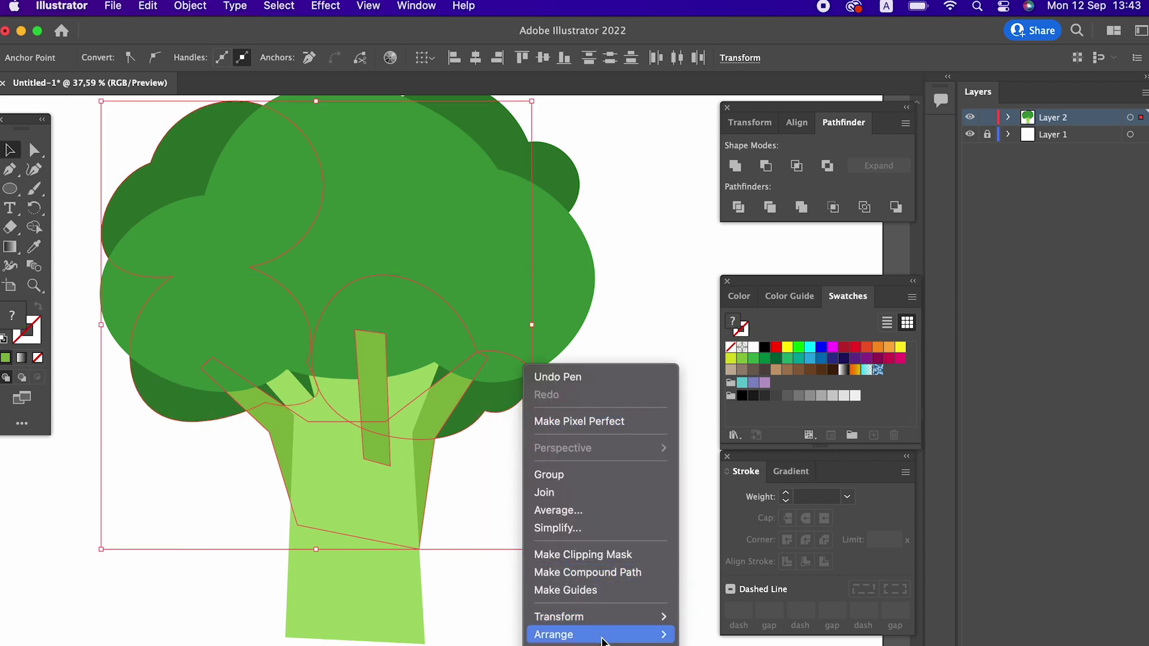
{"action": "left_click", "coordinate": [718, 626]}
{"action": "left_click", "coordinate": [551, 523]}
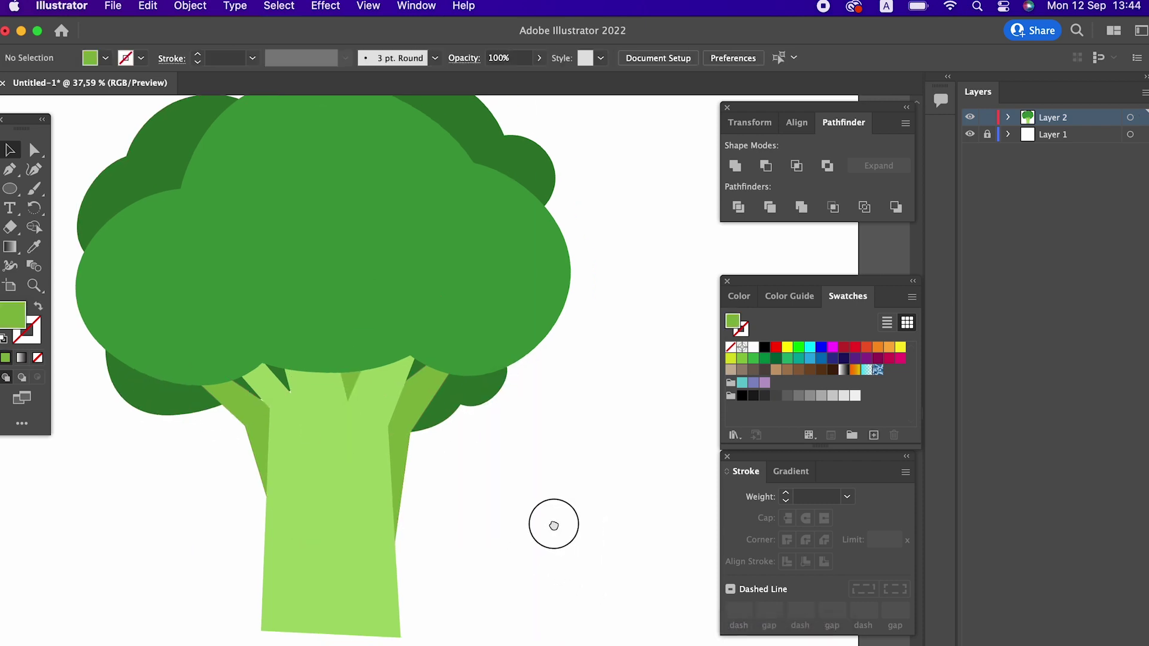
{"action": "left_click", "coordinate": [371, 444]}
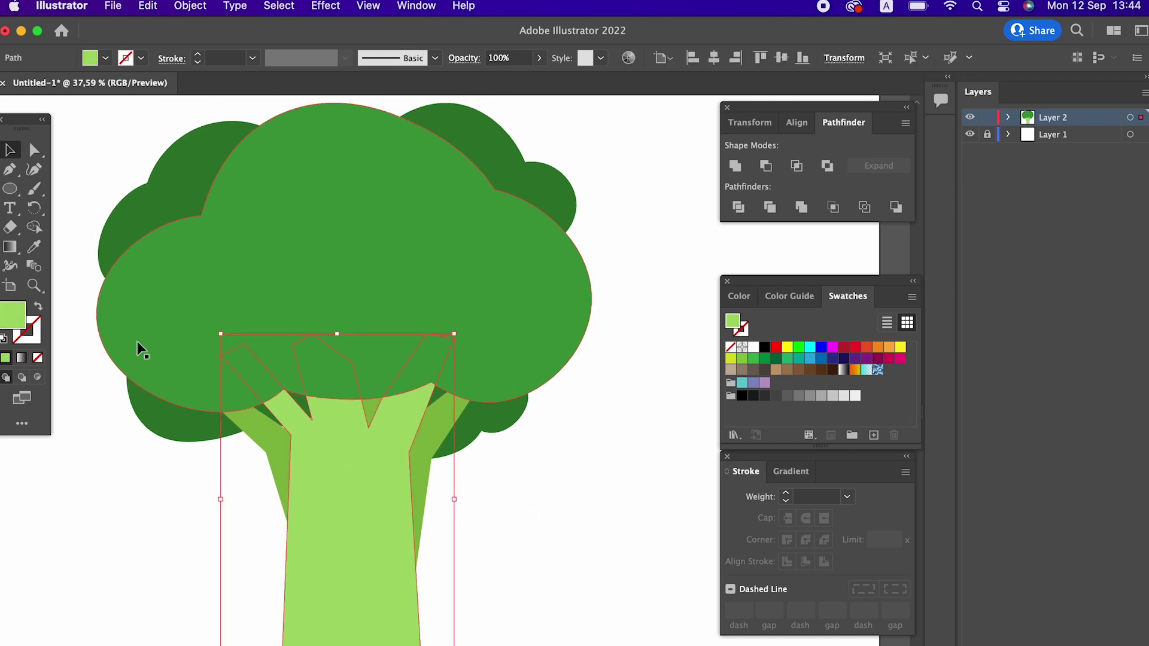
- Round both upper corners of the light trunk where the branches meet
{"action": "left_click", "coordinate": [34, 150]}
{"action": "left_click_drag", "start_coordinate": [291, 435], "coordinate": [293, 439]}
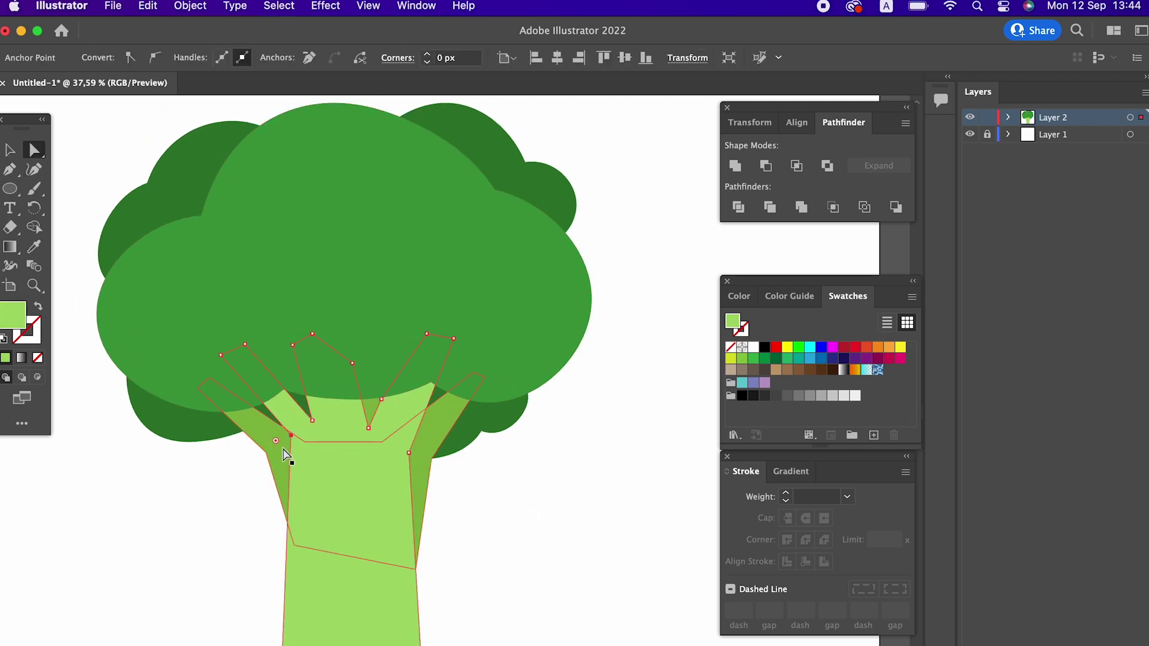
{"action": "left_click_drag", "start_coordinate": [275, 440], "coordinate": [236, 525]}
{"action": "left_click", "coordinate": [577, 505]}
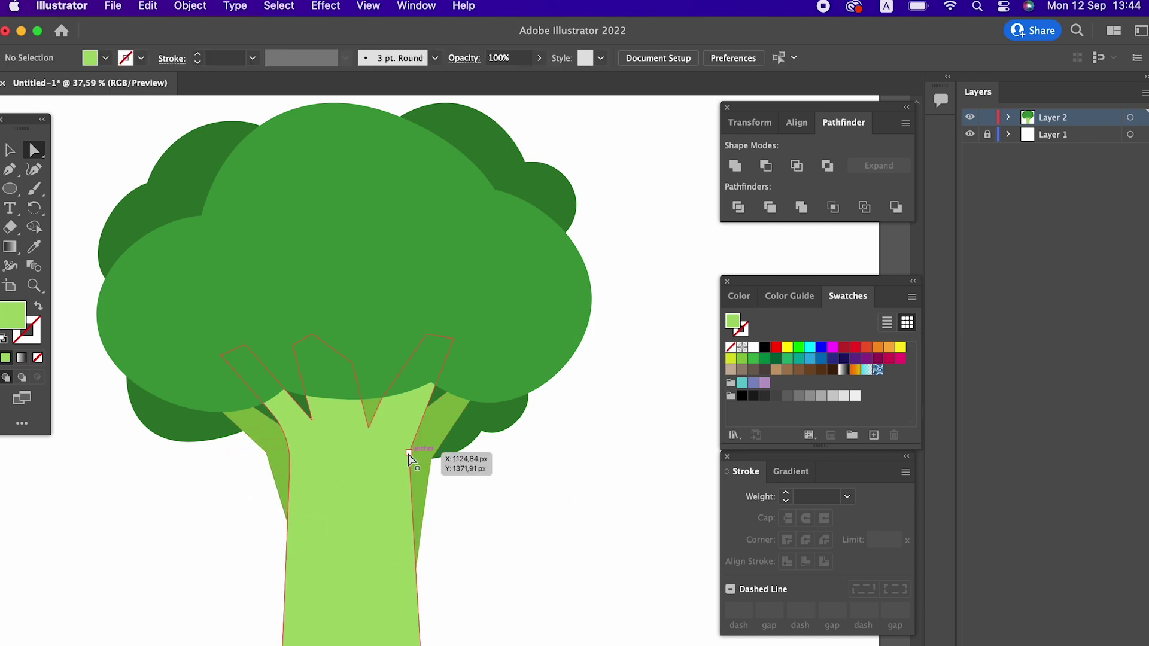
{"action": "left_click", "coordinate": [410, 454]}
{"action": "mouse_move", "coordinate": [425, 456]}
{"action": "left_mouse_down"}
{"action": "mouse_move", "coordinate": [529, 521]}
{"action": "mouse_move", "coordinate": [490, 523]}
{"action": "left_mouse_up"}
{"action": "left_click", "coordinate": [528, 521]}
- Round the trunk's bottom corners at its base
{"action": "scroll", "coordinate": [489, 523], "scroll_direction": "down", "scroll_amount": 3}
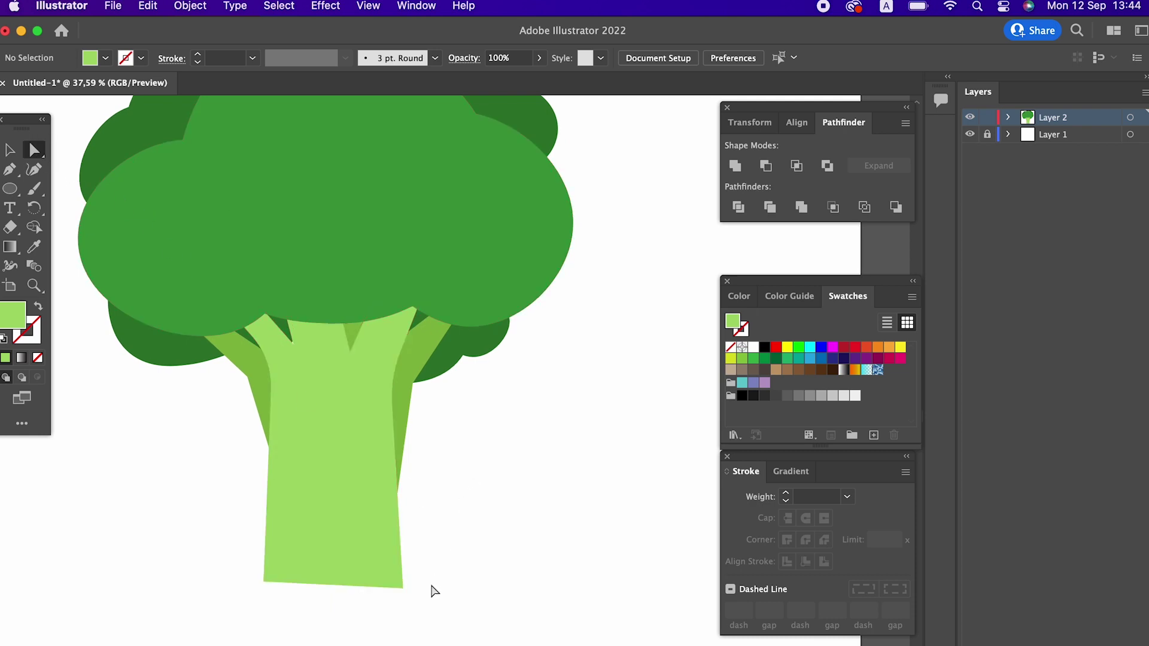
{"action": "left_click", "coordinate": [335, 585]}
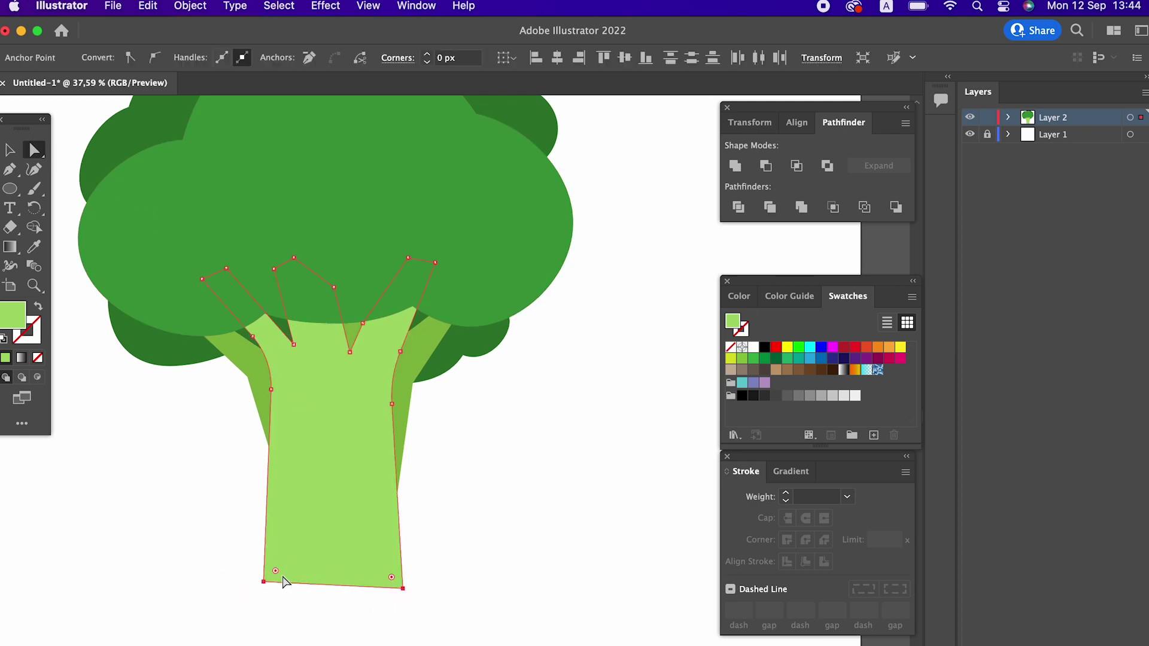
{"action": "left_click_drag", "start_coordinate": [278, 576], "coordinate": [284, 569]}
{"action": "left_click", "coordinate": [515, 610]}
{"action": "scroll", "coordinate": [526, 604], "scroll_direction": "up", "scroll_amount": 3}
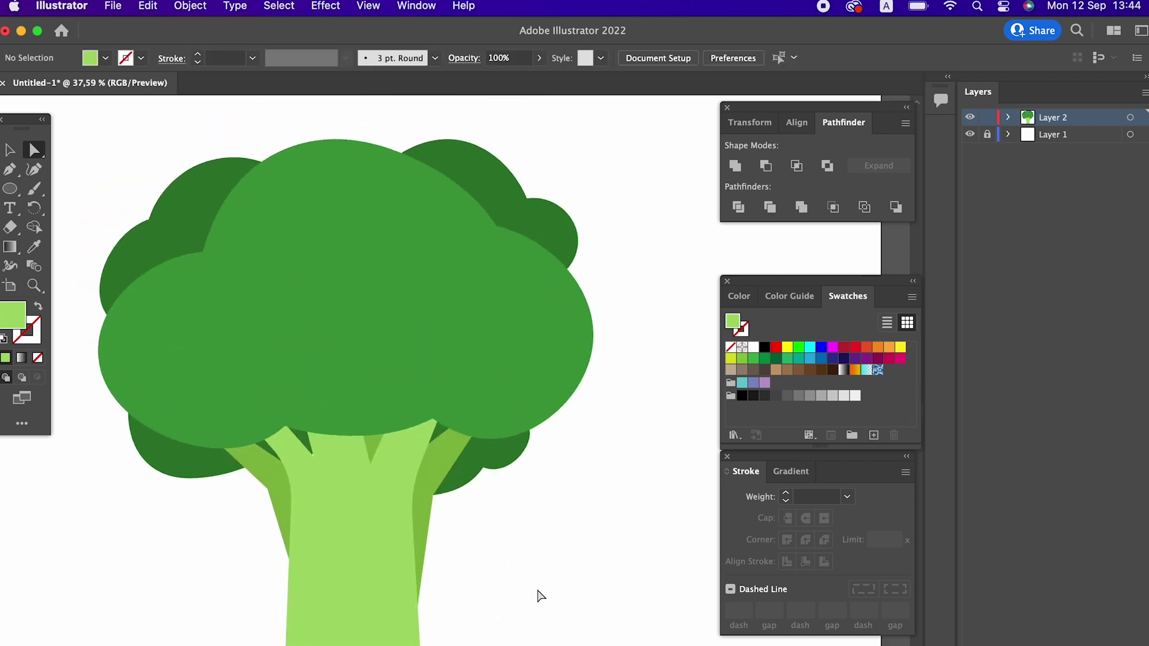
{"action": "left_click_drag", "start_coordinate": [536, 600], "coordinate": [524, 472]}
{"action": "scroll", "coordinate": [523, 471], "scroll_direction": "up", "scroll_amount": 2}
{"action": "scroll", "coordinate": [528, 431], "scroll_direction": "down", "scroll_amount": 2}
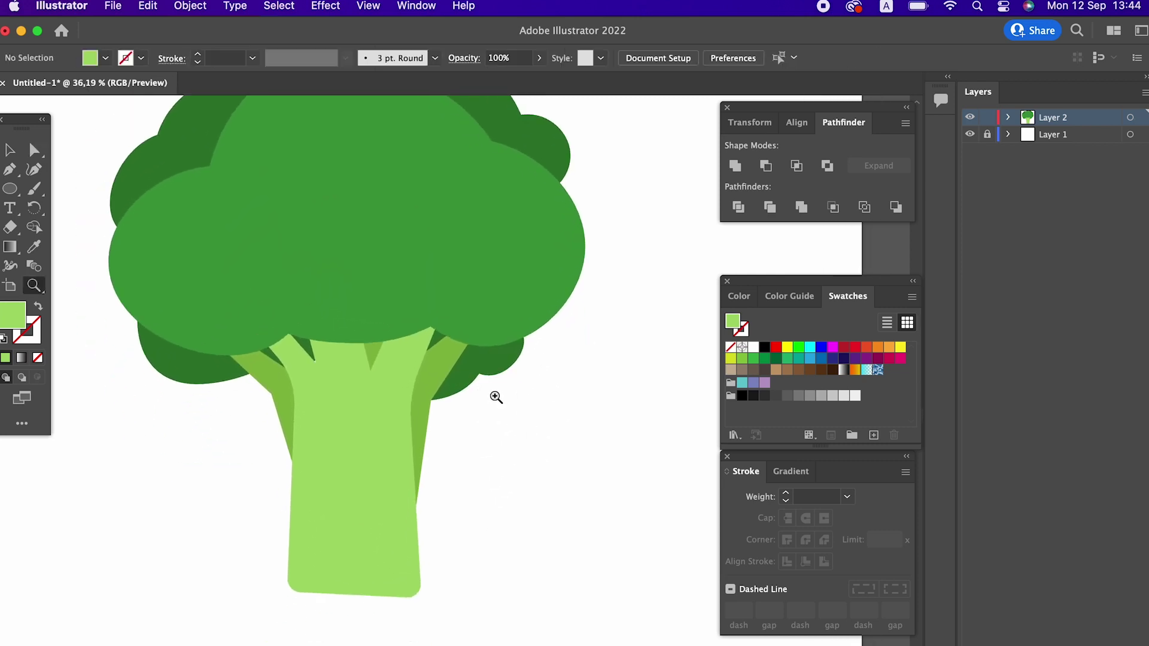
{"action": "left_click_drag", "start_coordinate": [495, 397], "coordinate": [482, 418]}
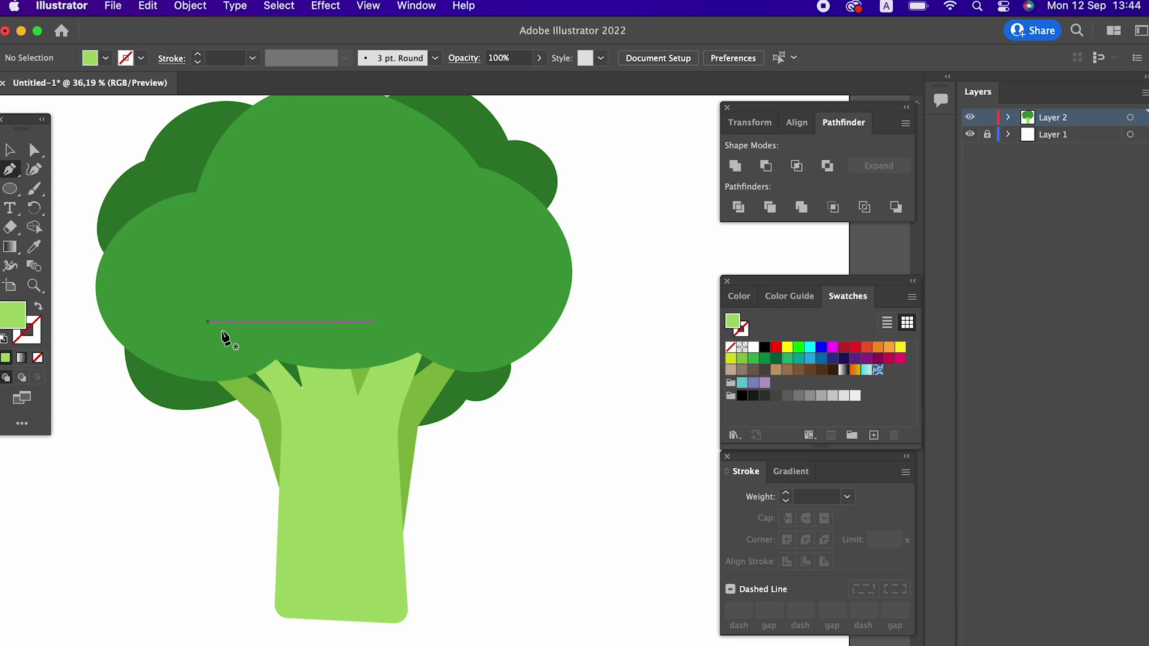
{"action": "scroll", "coordinate": [371, 451], "scroll_direction": "up", "scroll_amount": 2}
- Pull a darker branch point out to the left and round its top-right corner
{"action": "left_click", "coordinate": [34, 149]}
{"action": "left_click", "coordinate": [242, 383]}
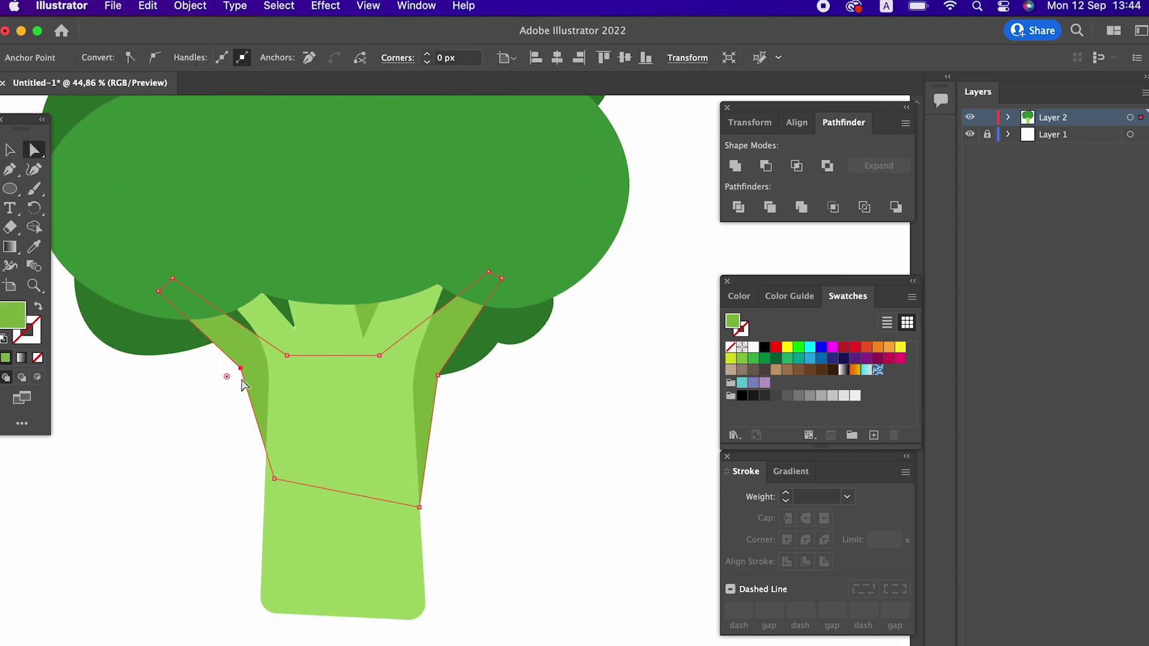
{"action": "mouse_move", "coordinate": [230, 382]}
{"action": "left_mouse_down"}
{"action": "mouse_move", "coordinate": [217, 403]}
{"action": "mouse_move", "coordinate": [185, 402]}
{"action": "left_mouse_up"}
{"action": "left_click", "coordinate": [487, 495]}
{"action": "key", "text": "z"}
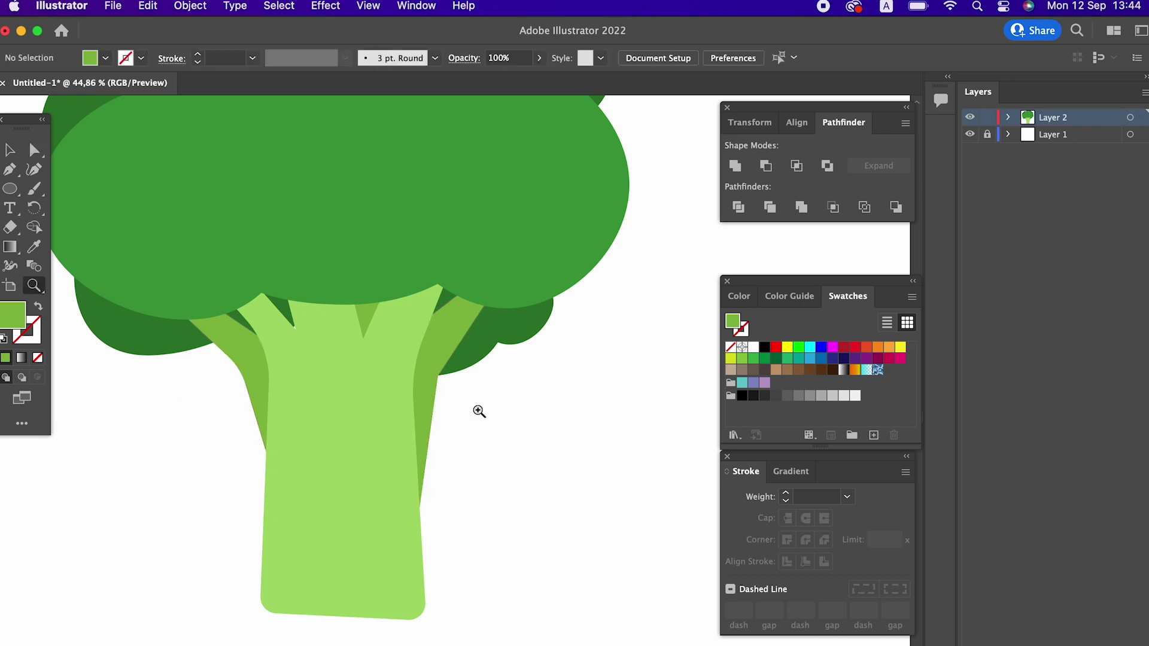
{"action": "scroll", "coordinate": [477, 410], "scroll_direction": "up", "scroll_amount": 1}
{"action": "left_click", "coordinate": [30, 150]}
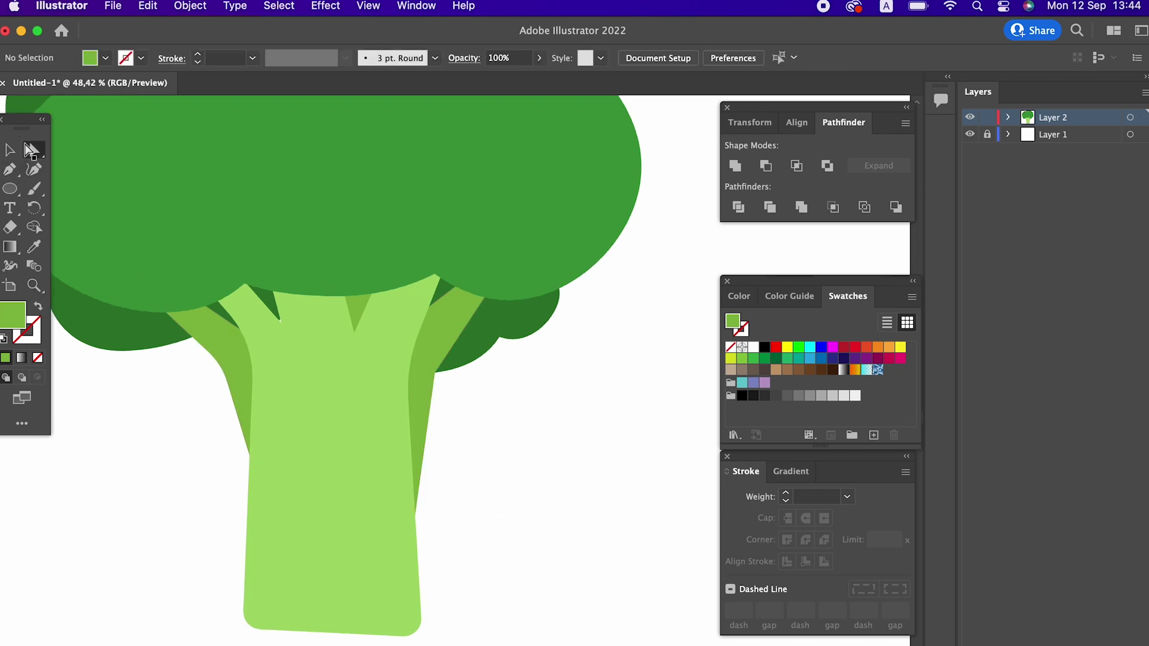
{"action": "left_click", "coordinate": [441, 382]}
{"action": "left_click_drag", "start_coordinate": [449, 378], "coordinate": [541, 484]}
{"action": "key", "text": "v"}
{"action": "left_click", "coordinate": [503, 404]}
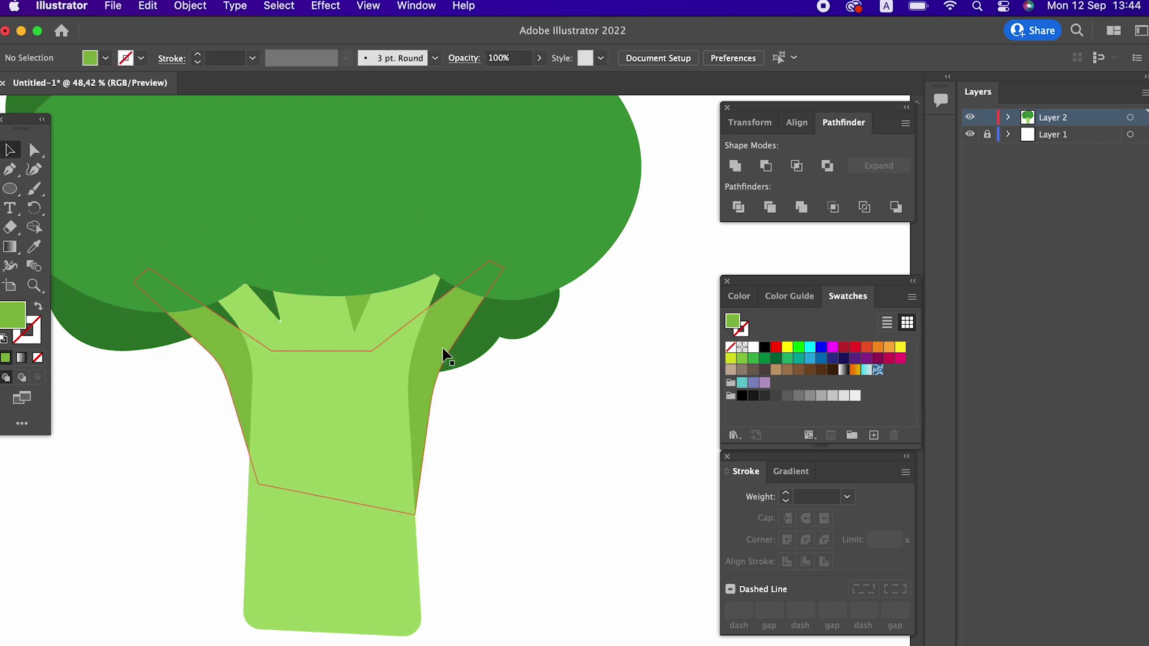
- Isolate the darker branch shape and draw a closed cutting shape over the trunk top and crown
{"action": "double_click", "coordinate": [443, 347]}
{"action": "key", "text": "z"}
{"action": "left_click_drag", "start_coordinate": [440, 340], "coordinate": [482, 371]}
{"action": "left_click", "coordinate": [5, 177]}
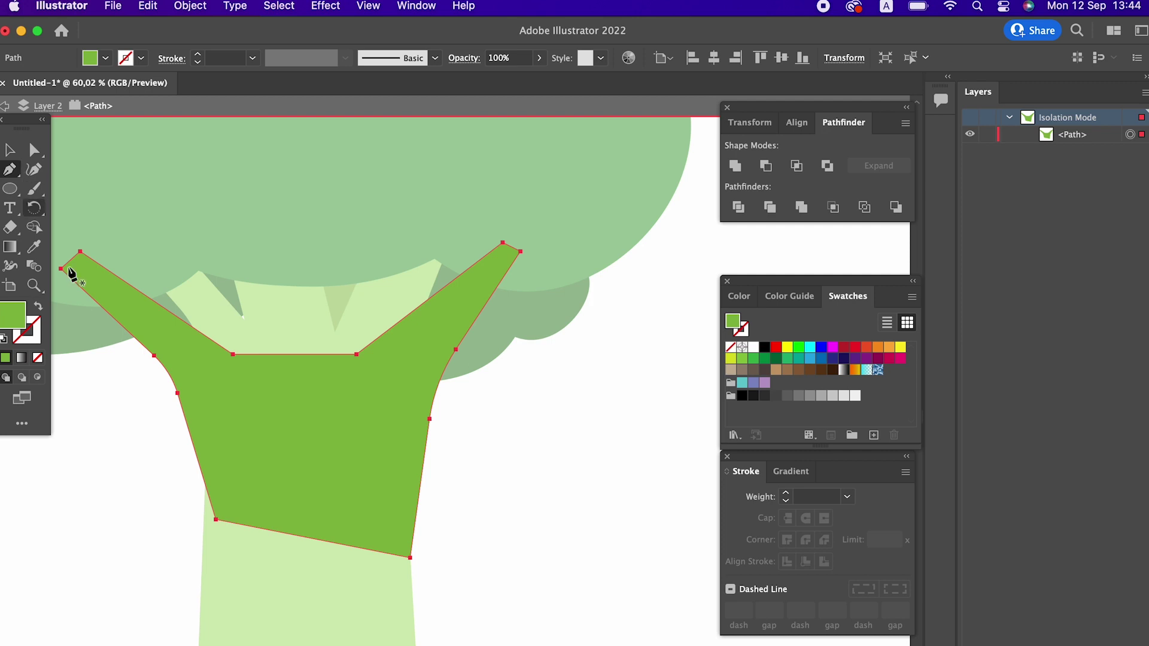
{"action": "scroll", "coordinate": [116, 362], "scroll_direction": "left", "scroll_amount": 5}
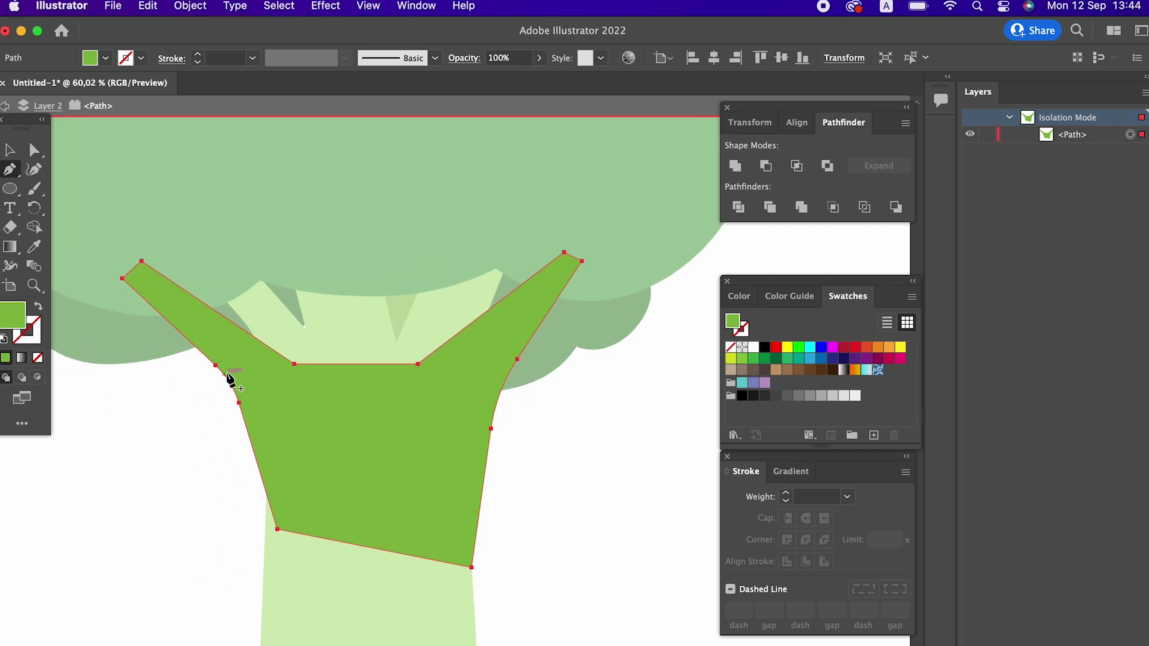
{"action": "left_click", "coordinate": [109, 339]}
{"action": "left_click_drag", "start_coordinate": [268, 326], "coordinate": [323, 275]}
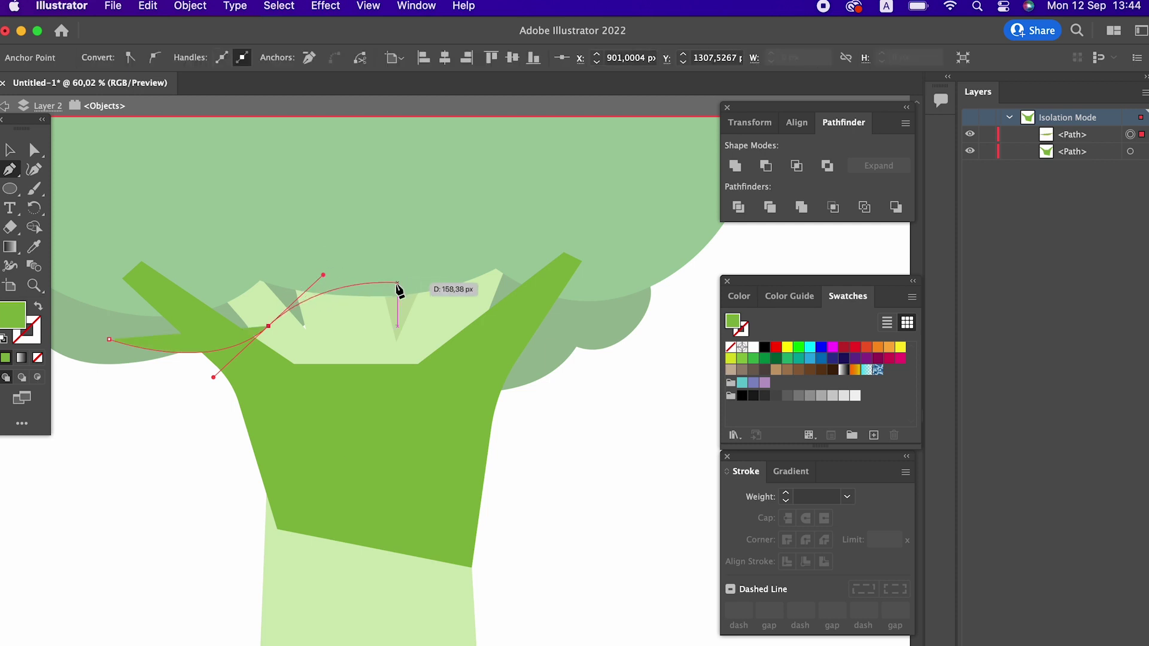
{"action": "left_click", "coordinate": [459, 315]}
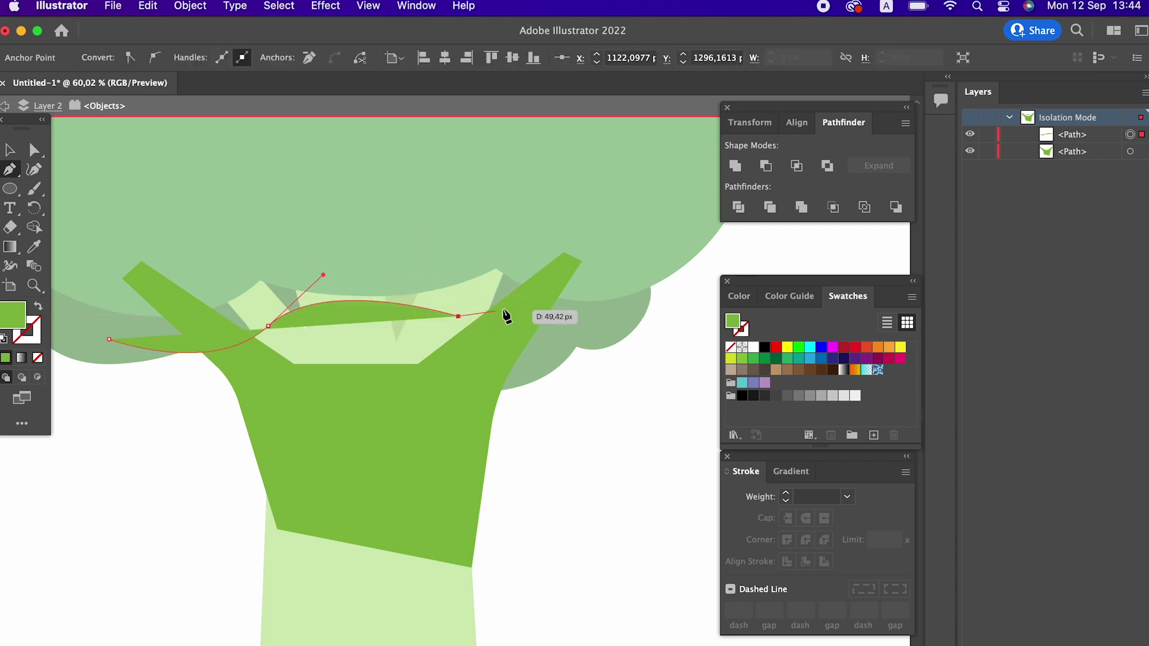
{"action": "left_click_drag", "start_coordinate": [564, 353], "coordinate": [675, 364]}
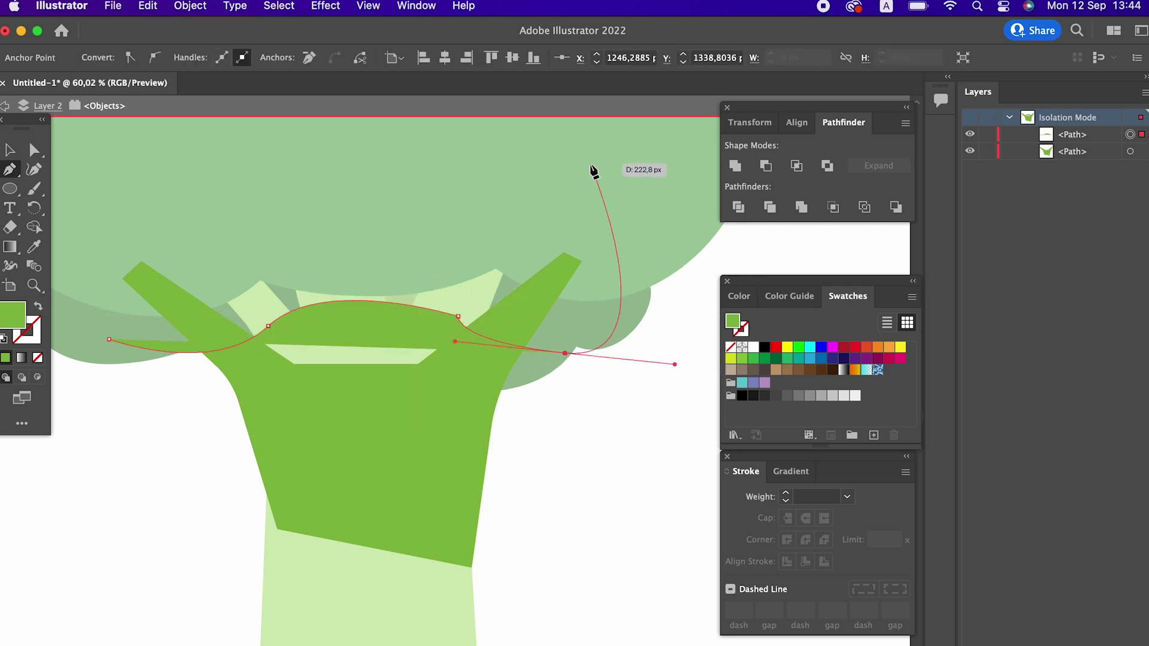
{"action": "left_click_drag", "start_coordinate": [589, 166], "coordinate": [339, 132]}
{"action": "left_click_drag", "start_coordinate": [117, 225], "coordinate": [94, 280]}
{"action": "left_click_drag", "start_coordinate": [109, 339], "coordinate": [27, 326]}
- Fill the cutting shape darker green, divide it with the branch shape, and delete the leftover top piece
{"action": "double_click", "coordinate": [18, 319]}
{"action": "left_click_drag", "start_coordinate": [181, 147], "coordinate": [159, 153]}
{"action": "left_click", "coordinate": [408, 80]}
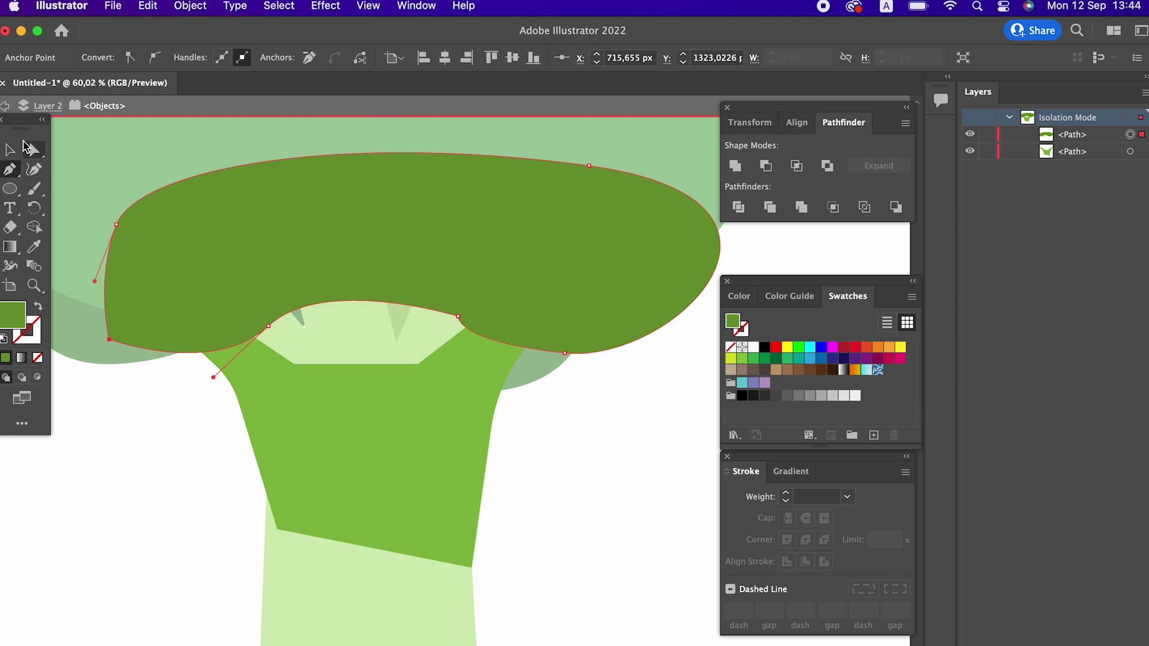
{"action": "left_click", "coordinate": [10, 153]}
{"action": "left_click", "coordinate": [382, 452], "text": "shift"}
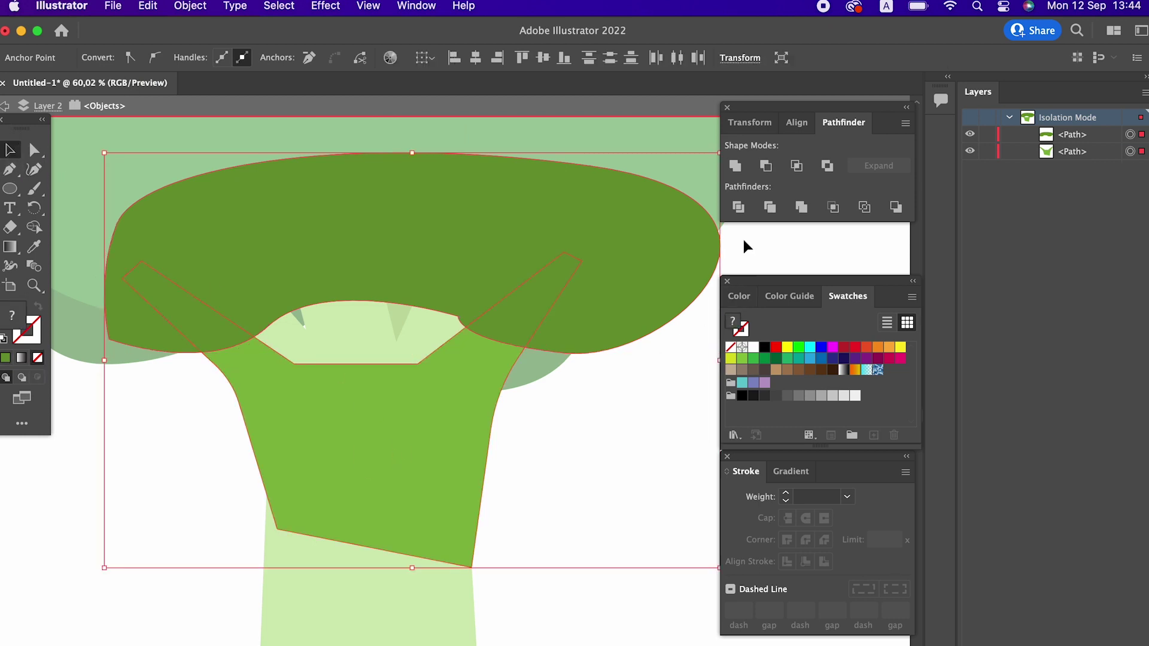
{"action": "left_click", "coordinate": [738, 208]}
{"action": "right_click", "coordinate": [592, 332]}
{"action": "left_click", "coordinate": [657, 428]}
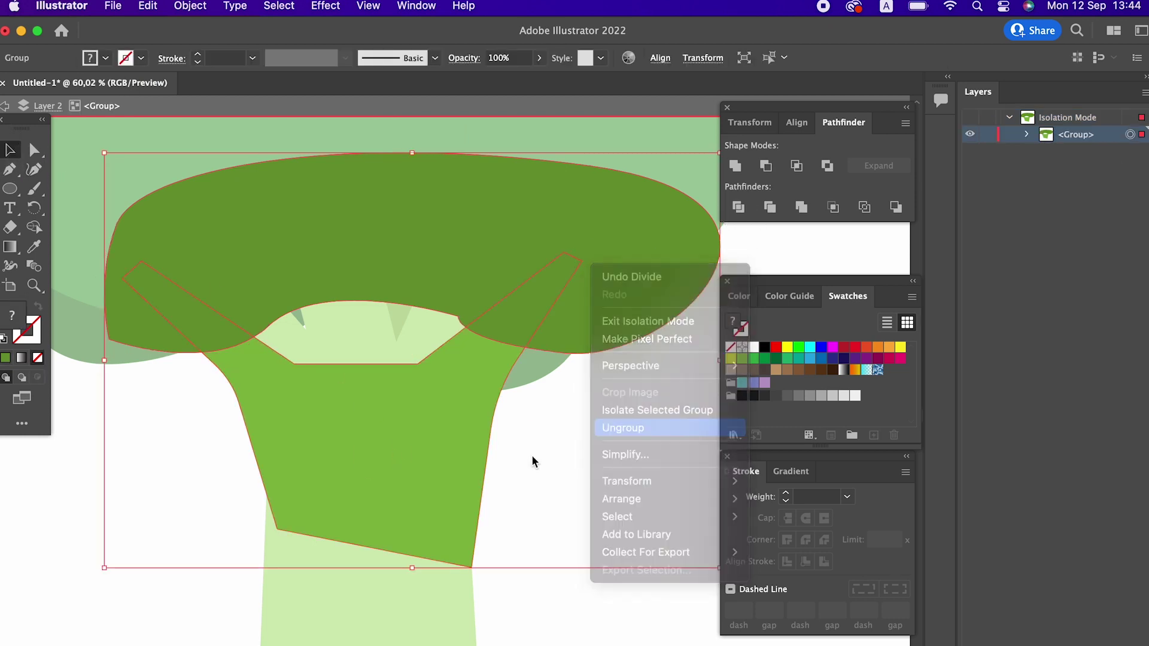
{"action": "left_click", "coordinate": [533, 461]}
{"action": "left_click", "coordinate": [599, 317]}
{"action": "key", "text": "Delete"}
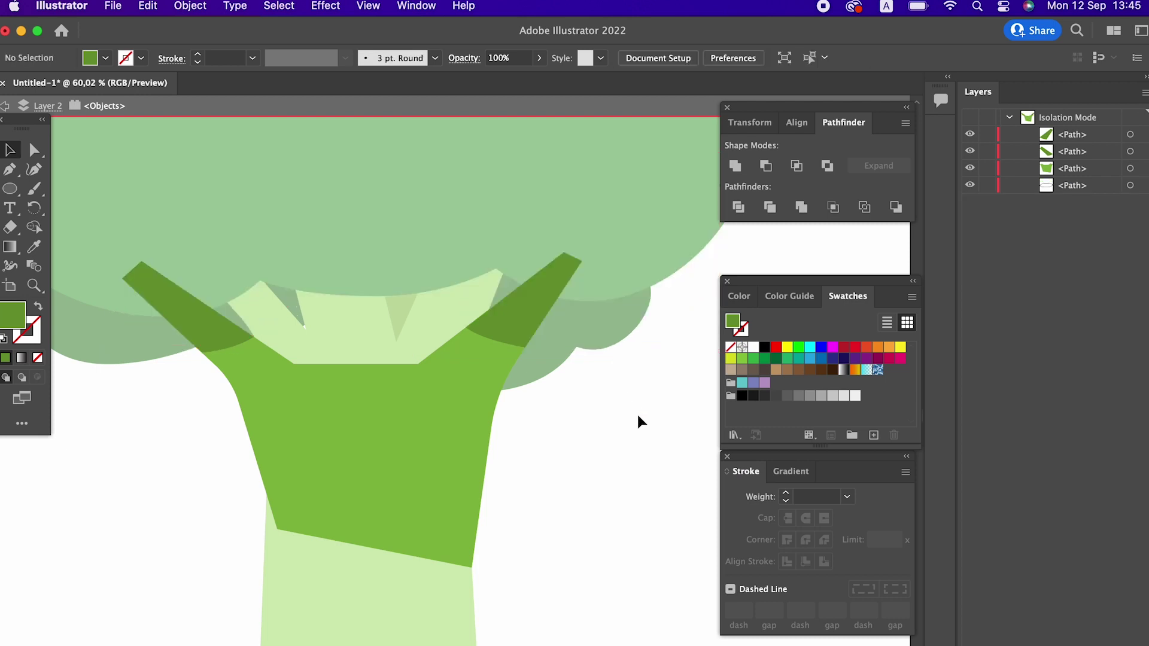
- Draw a fan-shaped fork path inside the isolated middle stem shape
{"action": "double_click", "coordinate": [637, 415]}
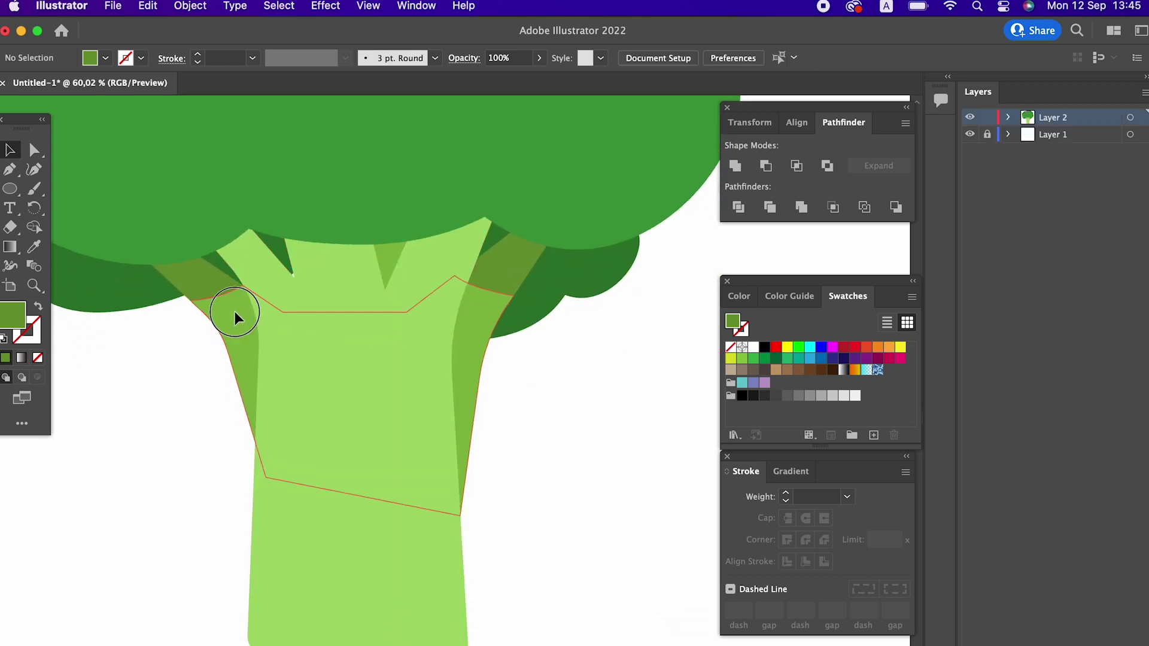
{"action": "double_click", "coordinate": [240, 311]}
{"action": "left_click", "coordinate": [10, 170]}
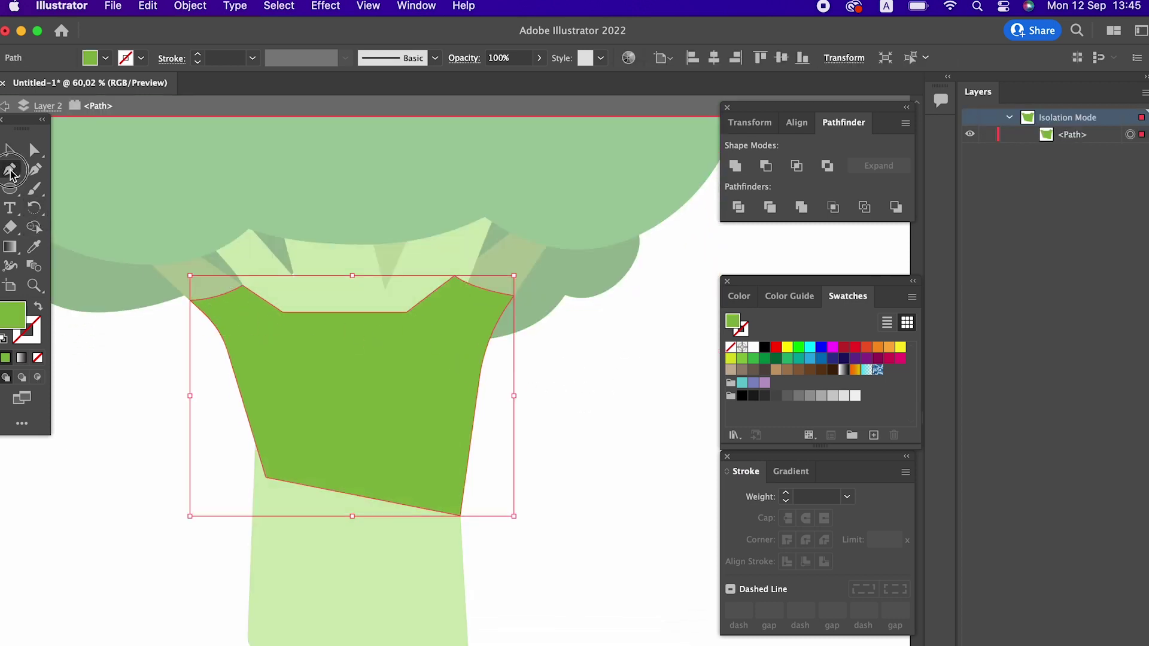
{"action": "left_click", "coordinate": [196, 281]}
{"action": "left_click_drag", "start_coordinate": [262, 349], "coordinate": [274, 381]}
{"action": "left_click", "coordinate": [322, 506]}
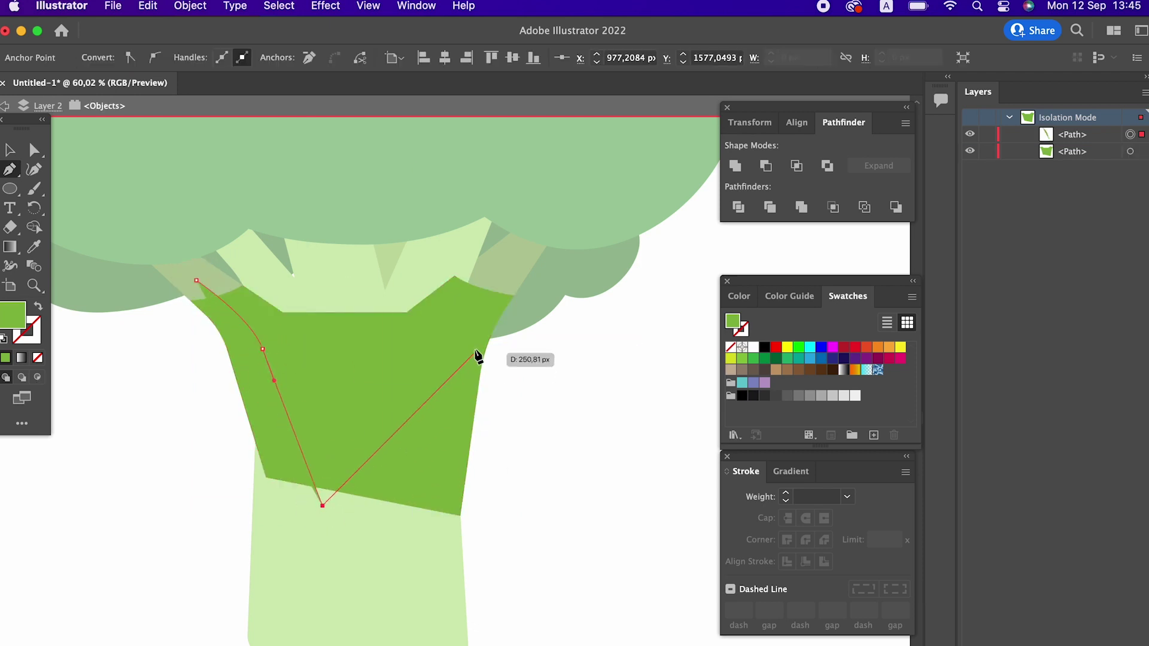
{"action": "left_click", "coordinate": [494, 275]}
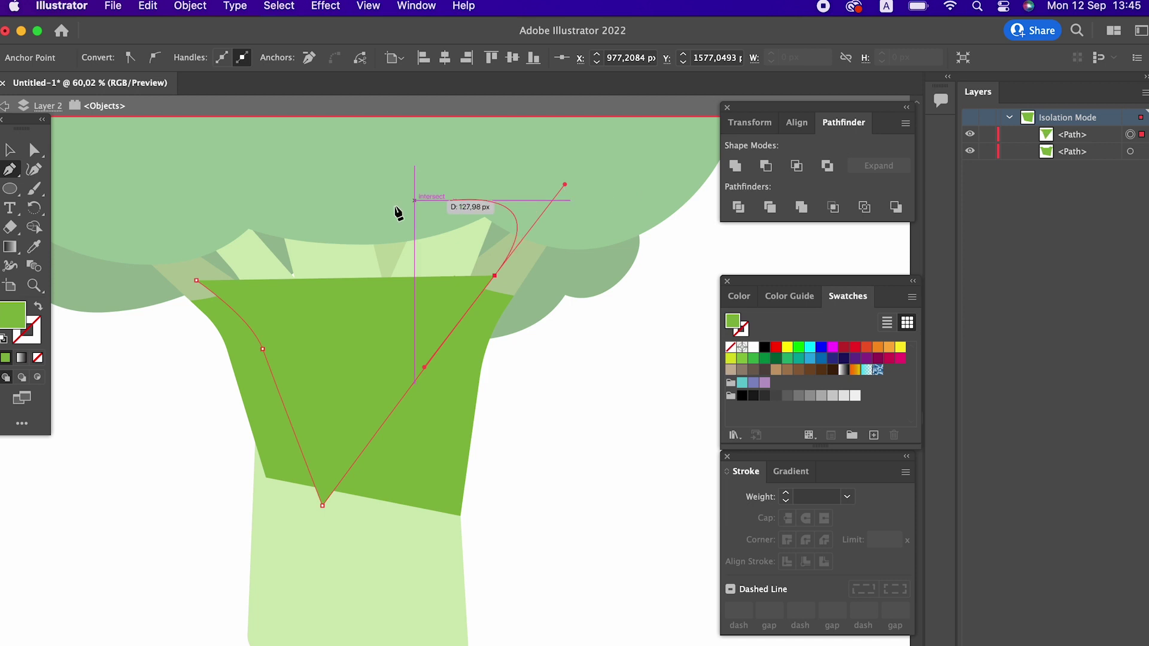
{"action": "left_click_drag", "start_coordinate": [196, 280], "coordinate": [180, 344]}
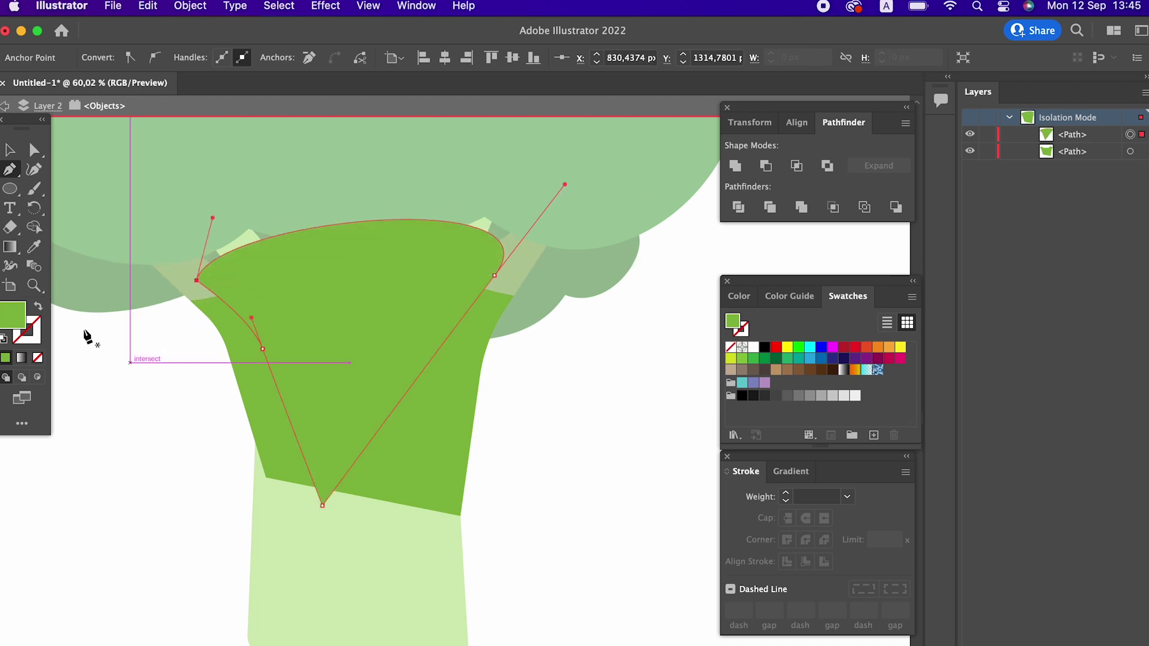
- Give the fan shape the sampled darker green and raise its bottom point
{"action": "left_click", "coordinate": [34, 246]}
{"action": "left_click", "coordinate": [178, 270]}
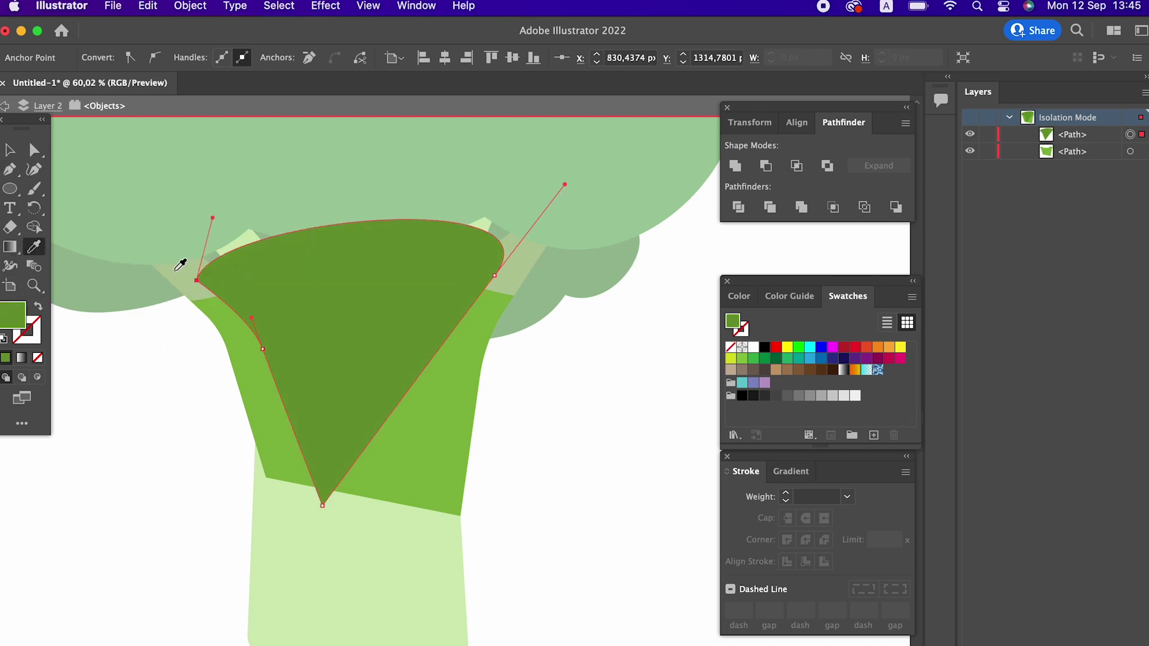
{"action": "left_click", "coordinate": [10, 149]}
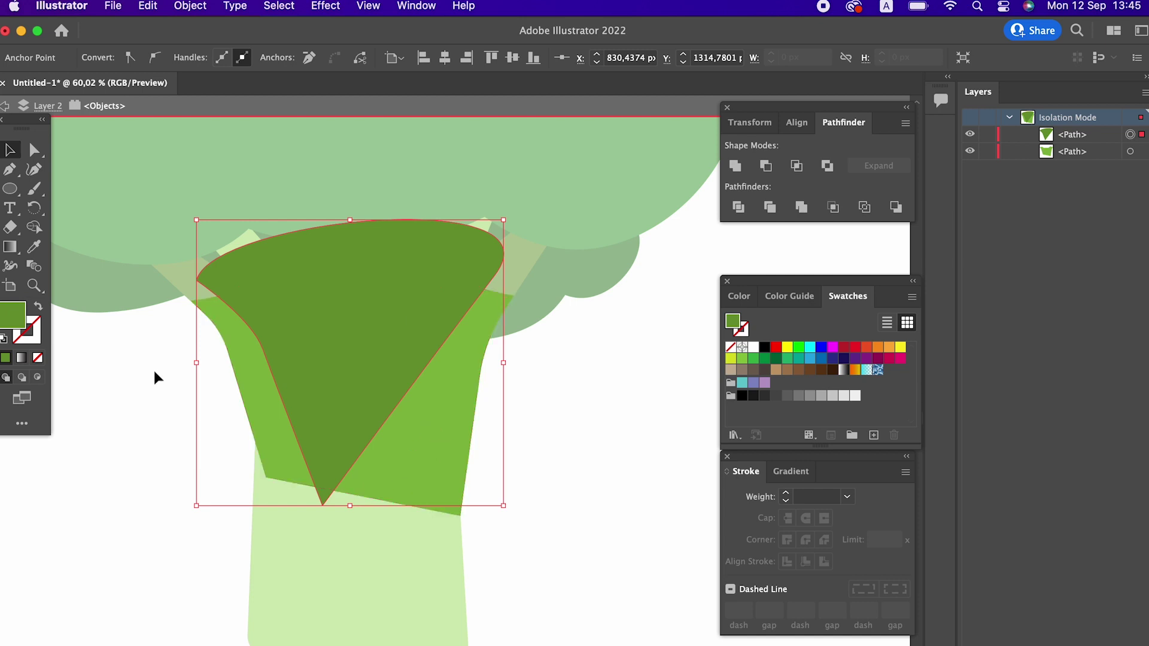
{"action": "left_click", "coordinate": [33, 149]}
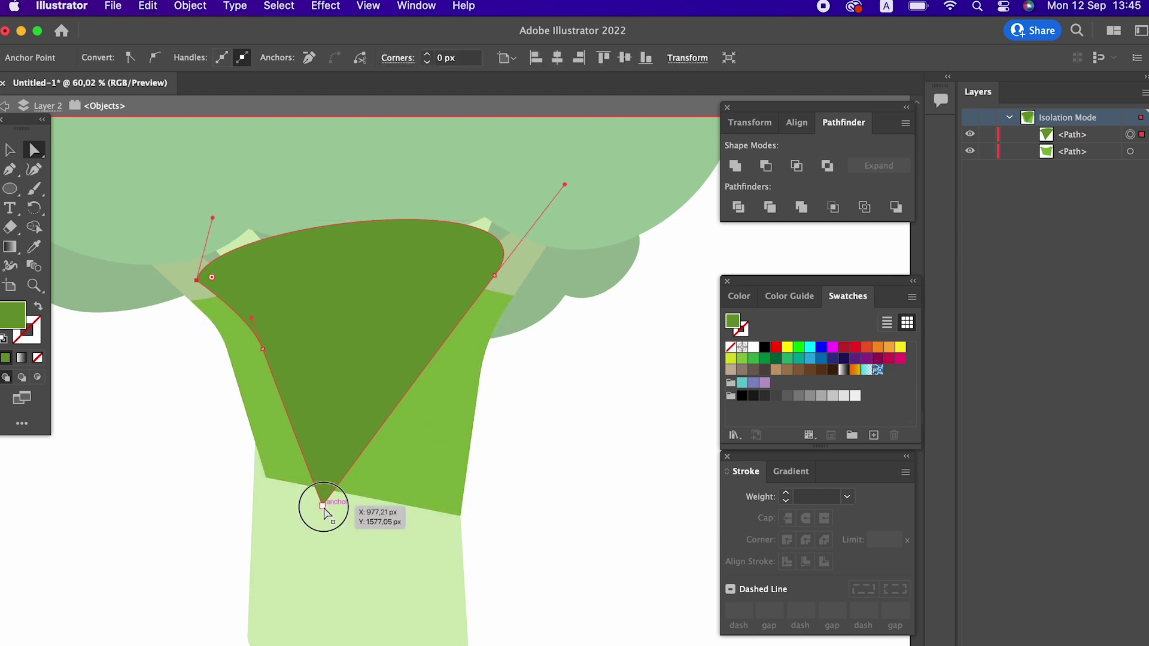
{"action": "left_click_drag", "start_coordinate": [324, 509], "coordinate": [334, 467]}
{"action": "left_click", "coordinate": [9, 150]}
{"action": "double_click", "coordinate": [565, 407]}
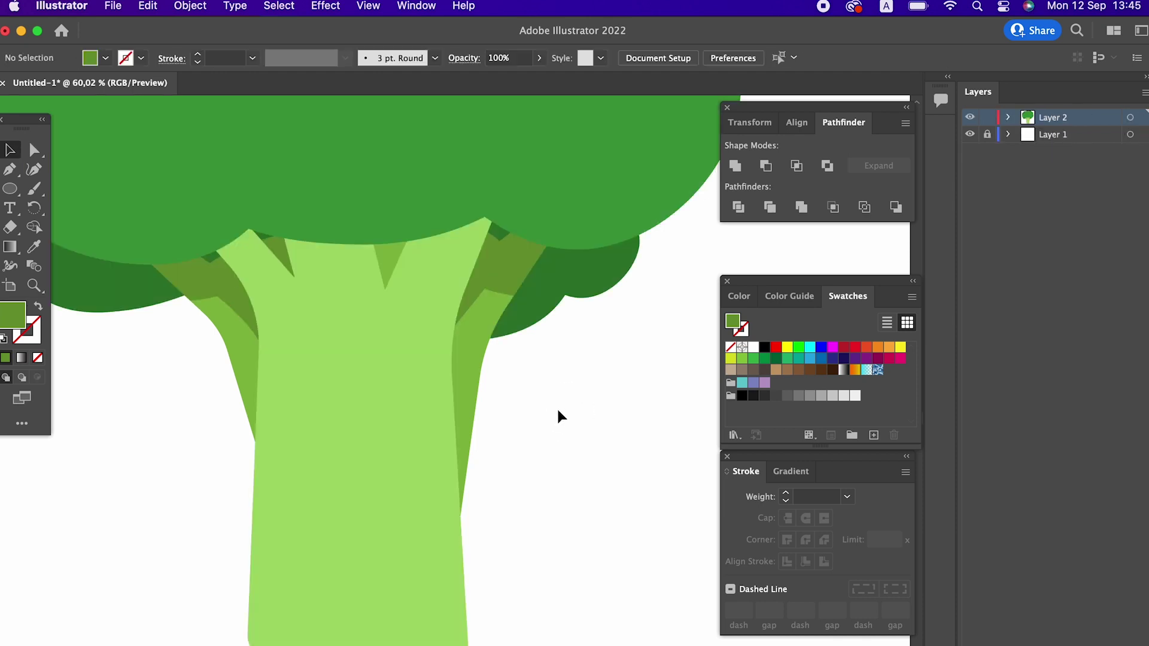
- Divide the V-shaped trunk shape together with its overlapping shading shapes
{"action": "double_click", "coordinate": [239, 308]}
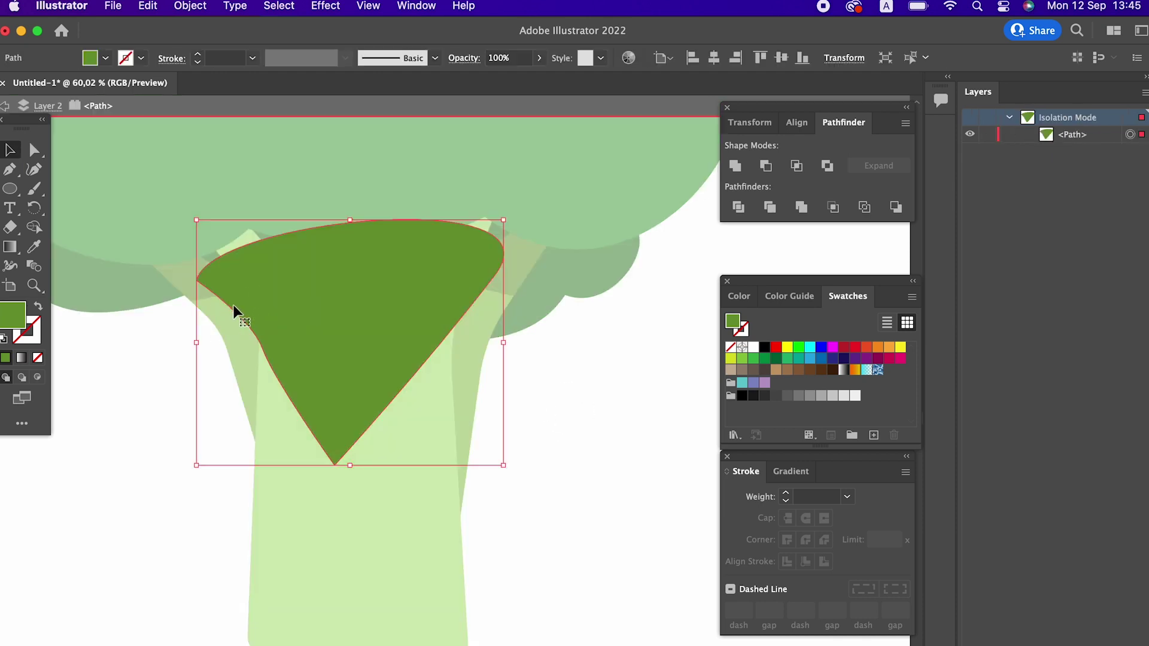
{"action": "double_click", "coordinate": [240, 383]}
{"action": "double_click", "coordinate": [228, 359]}
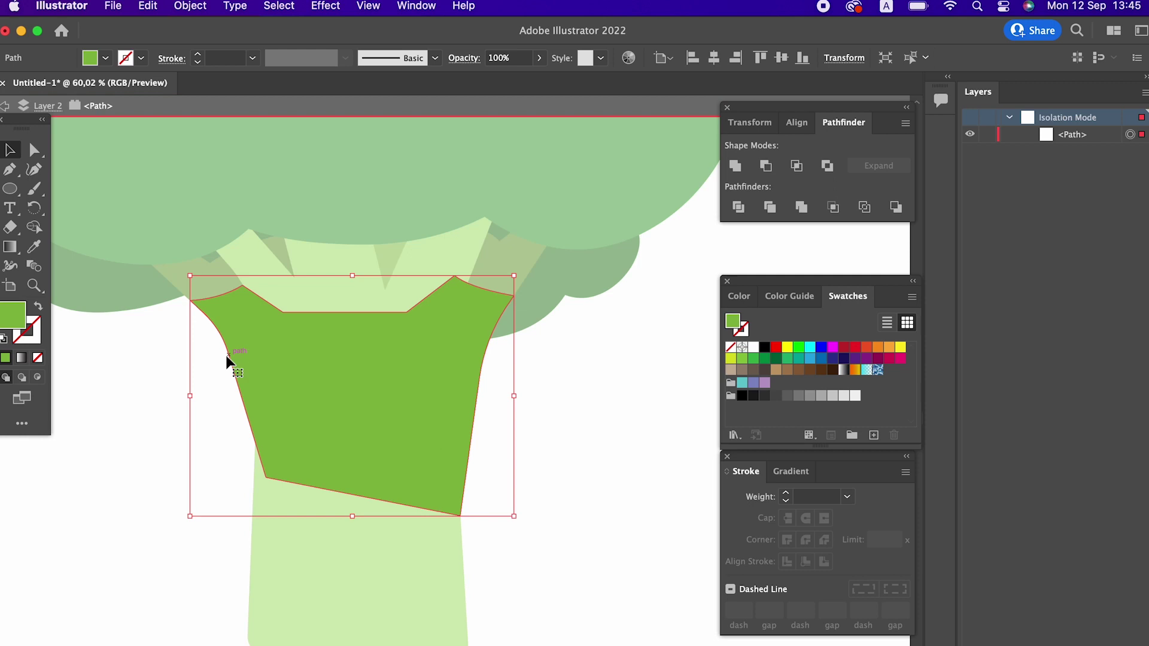
{"action": "double_click", "coordinate": [171, 399]}
{"action": "left_click", "coordinate": [238, 314]}
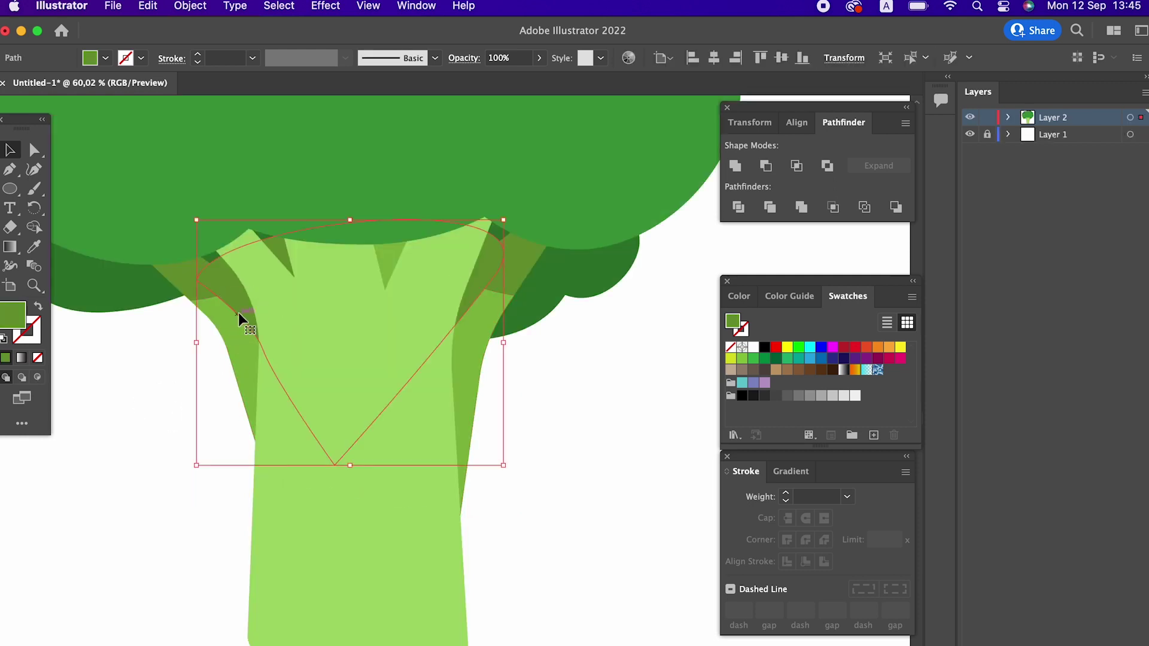
{"action": "left_click", "coordinate": [232, 331], "text": "shift"}
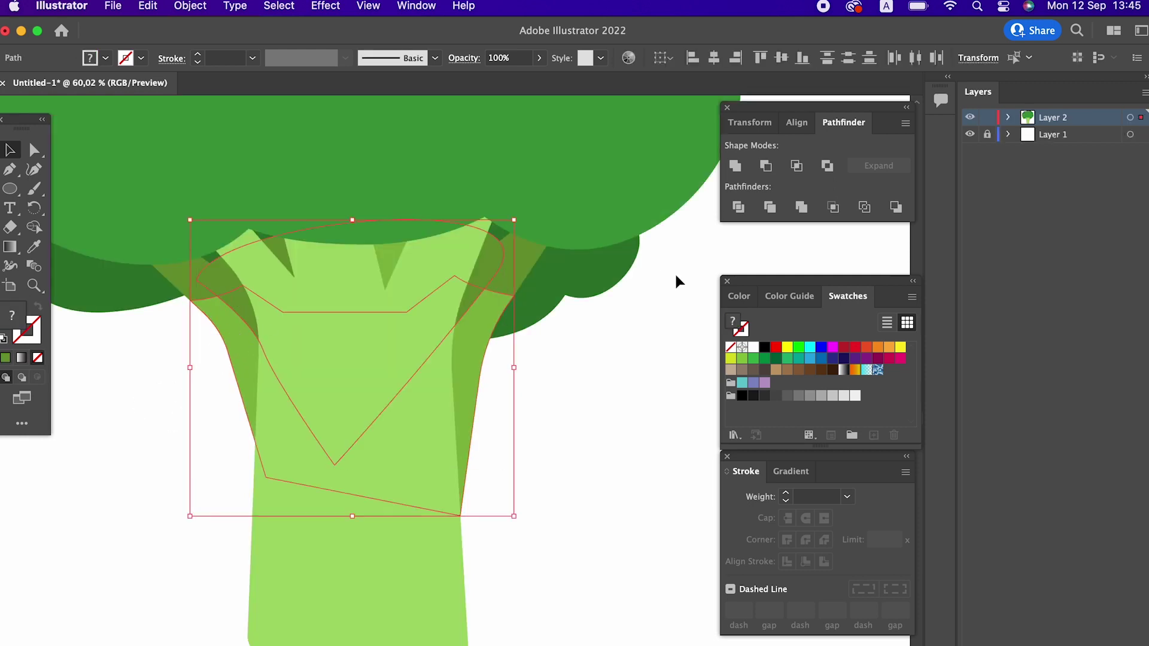
{"action": "left_click", "coordinate": [740, 211]}
- Delete the leftover top ellipse piece from the divided group and zoom in on the trunk
{"action": "double_click", "coordinate": [480, 301]}
{"action": "left_click", "coordinate": [474, 252]}
{"action": "key", "text": "Delete"}
{"action": "key", "text": "Escape"}
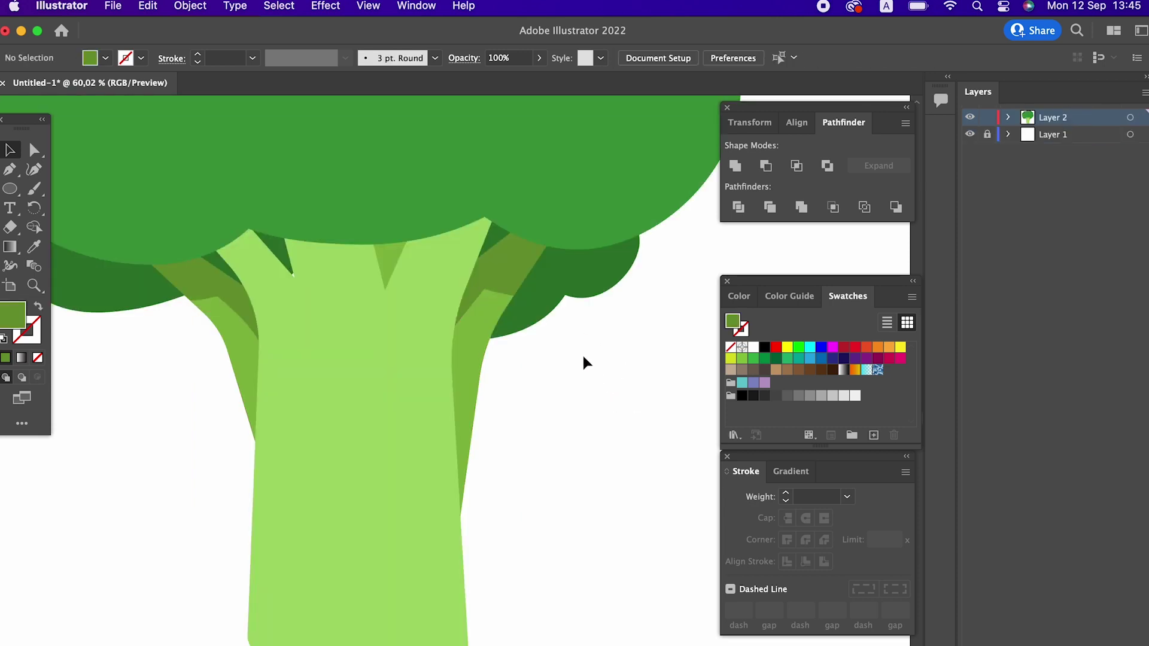
{"action": "key", "text": "z"}
{"action": "mouse_move", "coordinate": [526, 398]}
{"action": "left_mouse_down"}
{"action": "mouse_move", "coordinate": [426, 413]}
{"action": "mouse_move", "coordinate": [544, 404]}
{"action": "left_mouse_up"}
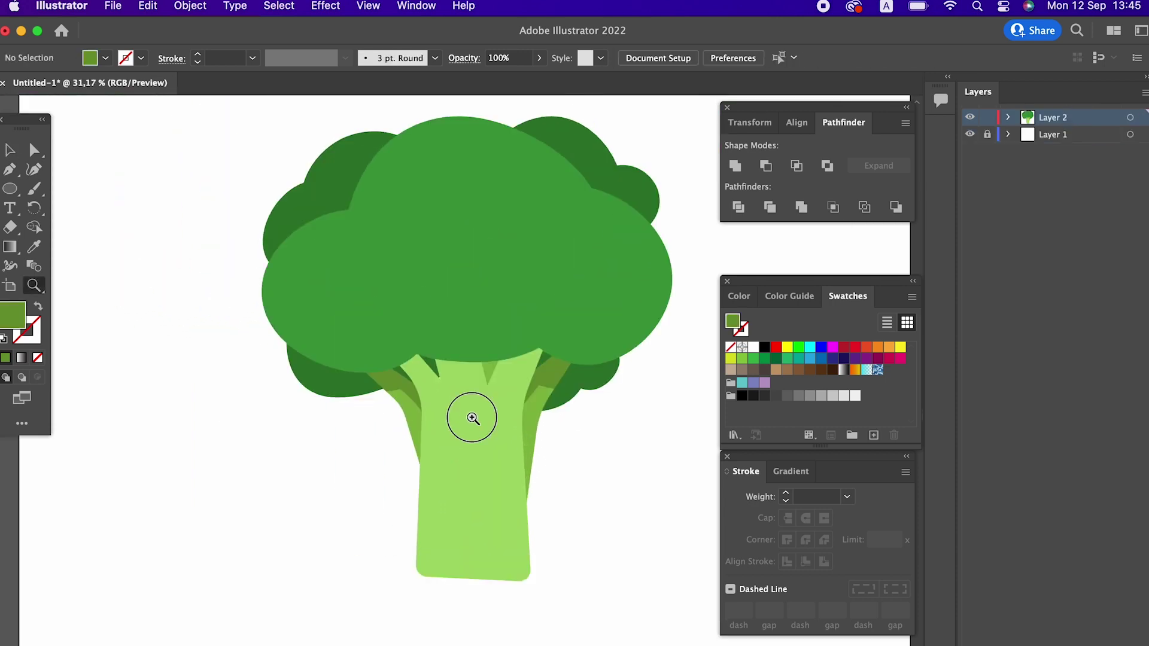
- Isolate the light green trunk, zoom on the forks, and add an anchor on the left branch's top edge
{"action": "left_click", "coordinate": [10, 149]}
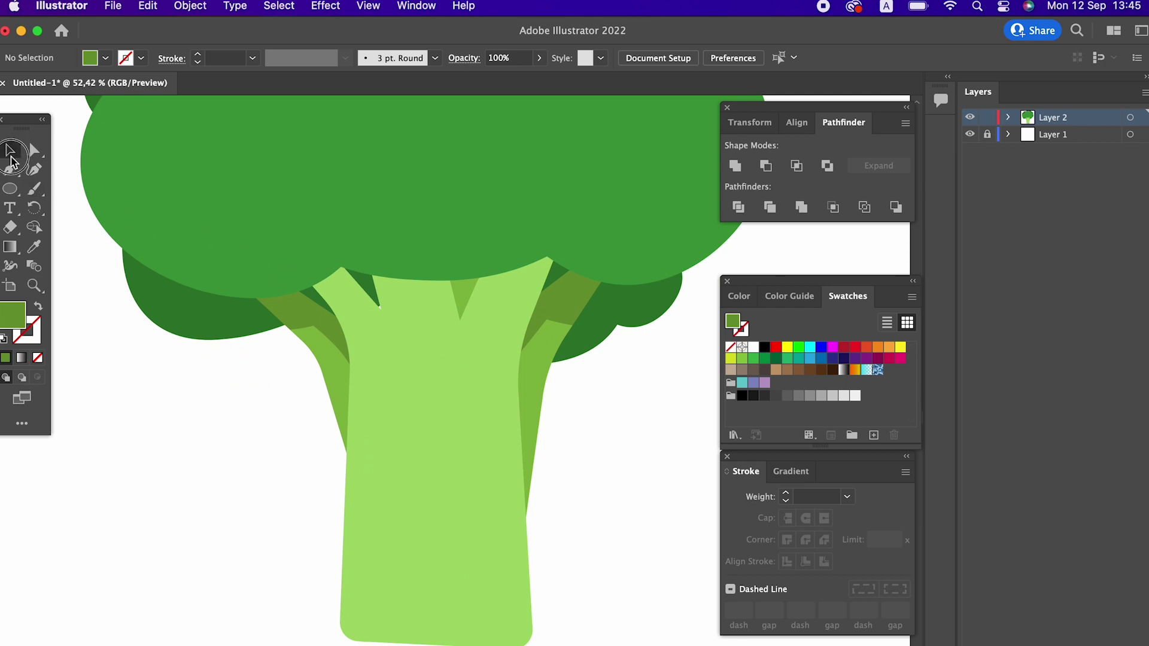
{"action": "double_click", "coordinate": [438, 367]}
{"action": "key", "text": "z"}
{"action": "left_click_drag", "start_coordinate": [438, 368], "coordinate": [514, 347]}
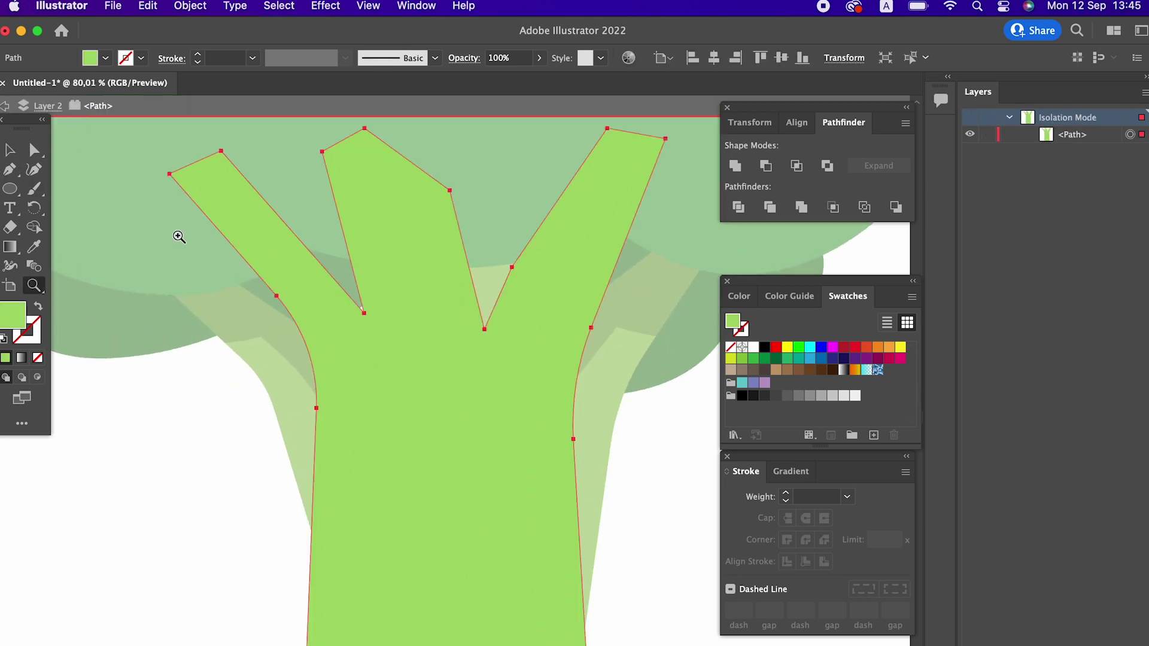
{"action": "left_click", "coordinate": [13, 171]}
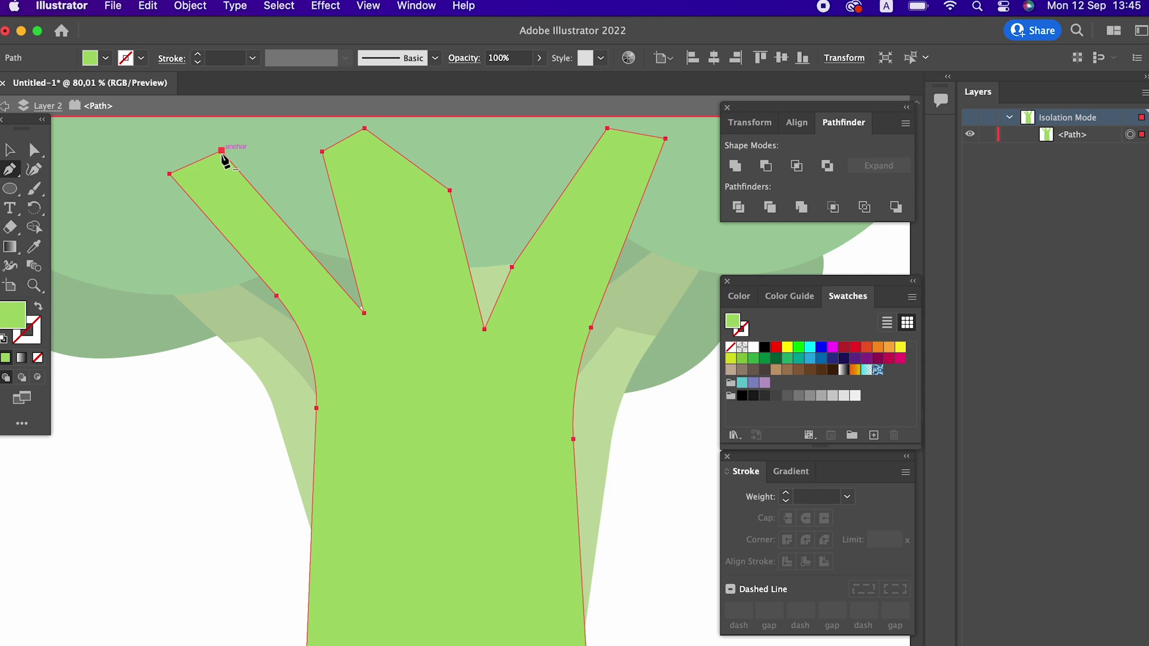
{"action": "left_click", "coordinate": [204, 158]}
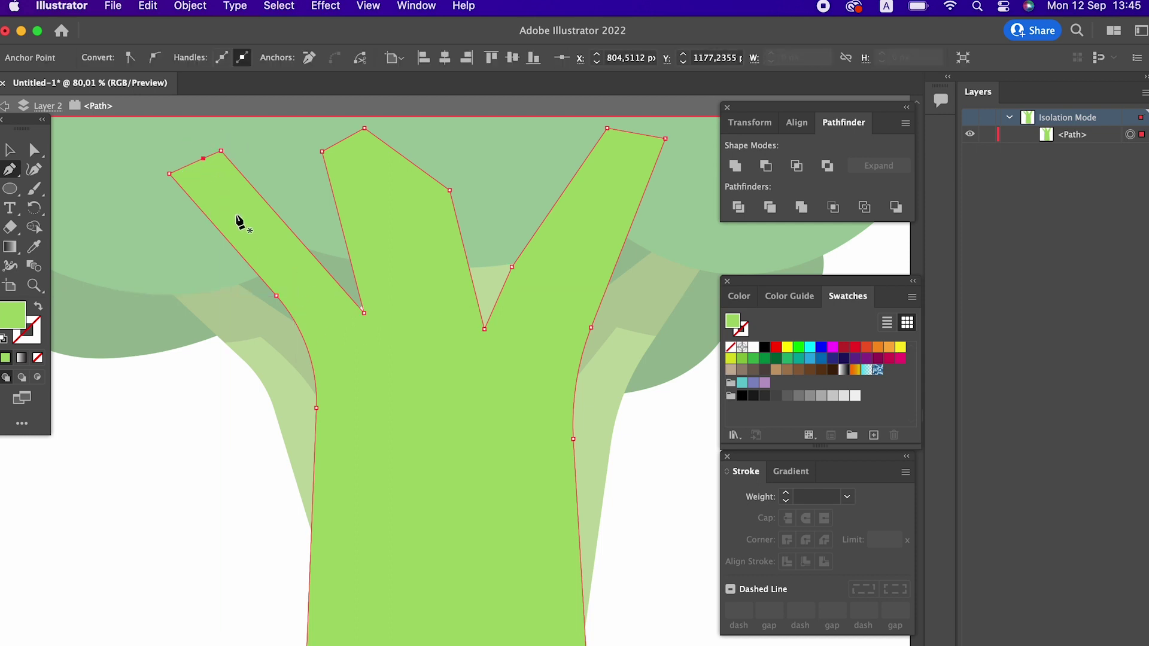
- Trace an open shading strip from the trunk up the left branch's inner edge
{"action": "left_click", "coordinate": [381, 496]}
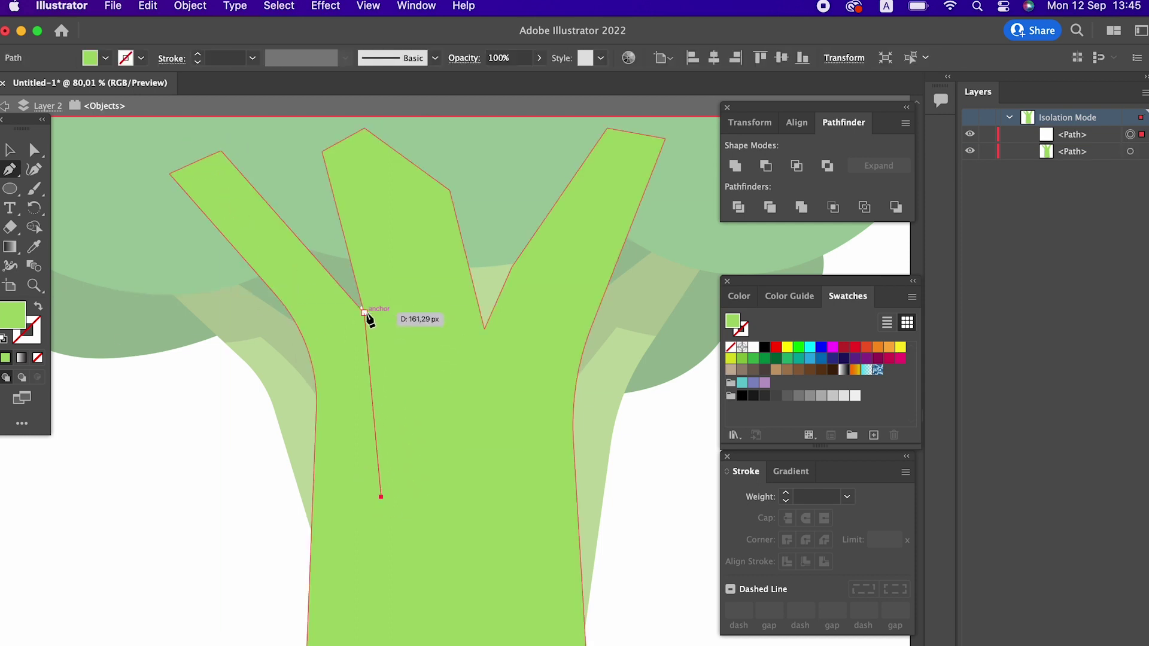
{"action": "left_click", "coordinate": [364, 312]}
{"action": "left_click", "coordinate": [220, 151]}
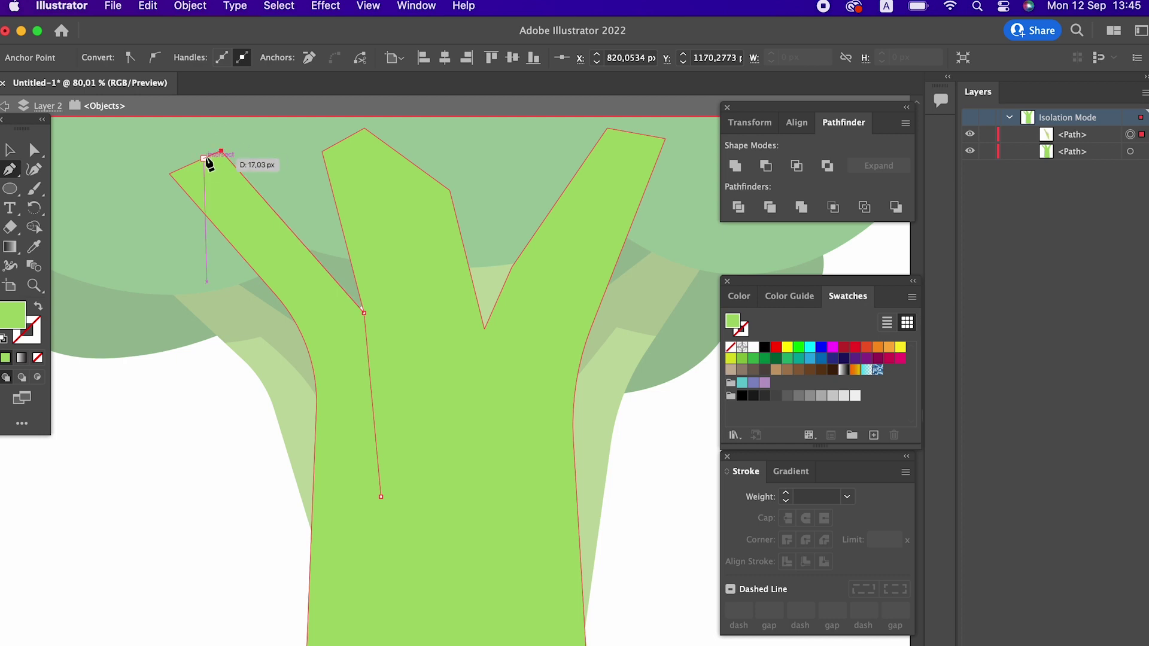
{"action": "left_click", "coordinate": [350, 286]}
{"action": "left_click", "coordinate": [351, 346]}
{"action": "left_click", "coordinate": [351, 407]}
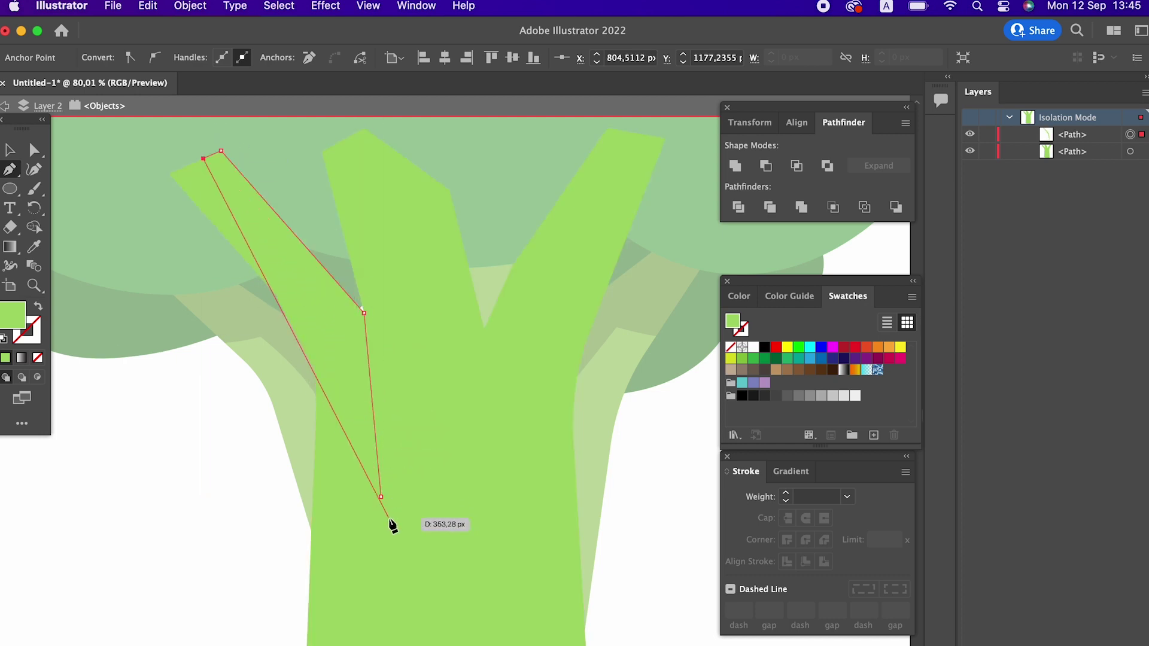
{"action": "mouse_move", "coordinate": [381, 497]}
{"action": "left_mouse_down"}
{"action": "mouse_move", "coordinate": [345, 631]}
{"action": "mouse_move", "coordinate": [404, 645]}
{"action": "left_mouse_up"}
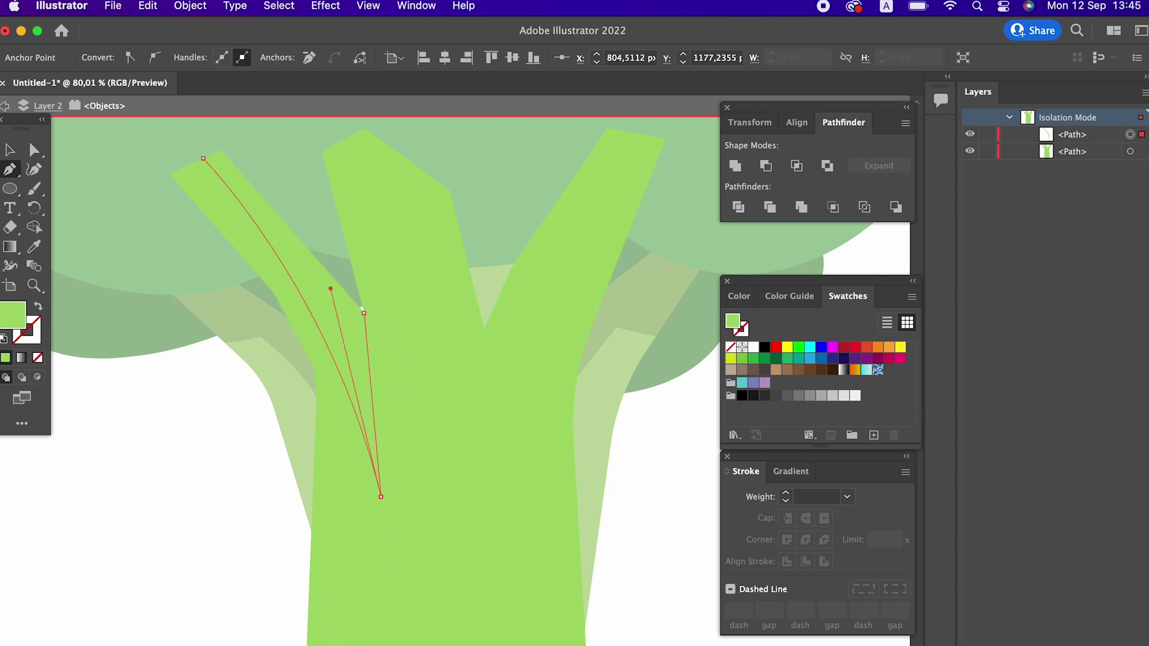
{"action": "key", "text": "super+z"}
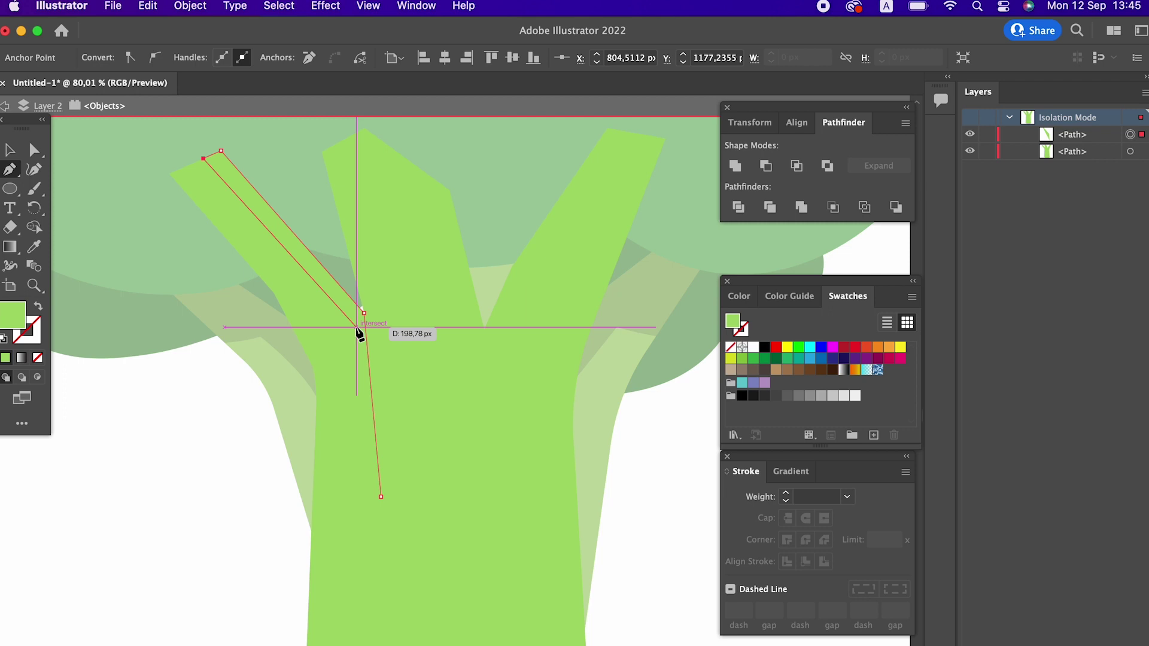
{"action": "left_click", "coordinate": [340, 327]}
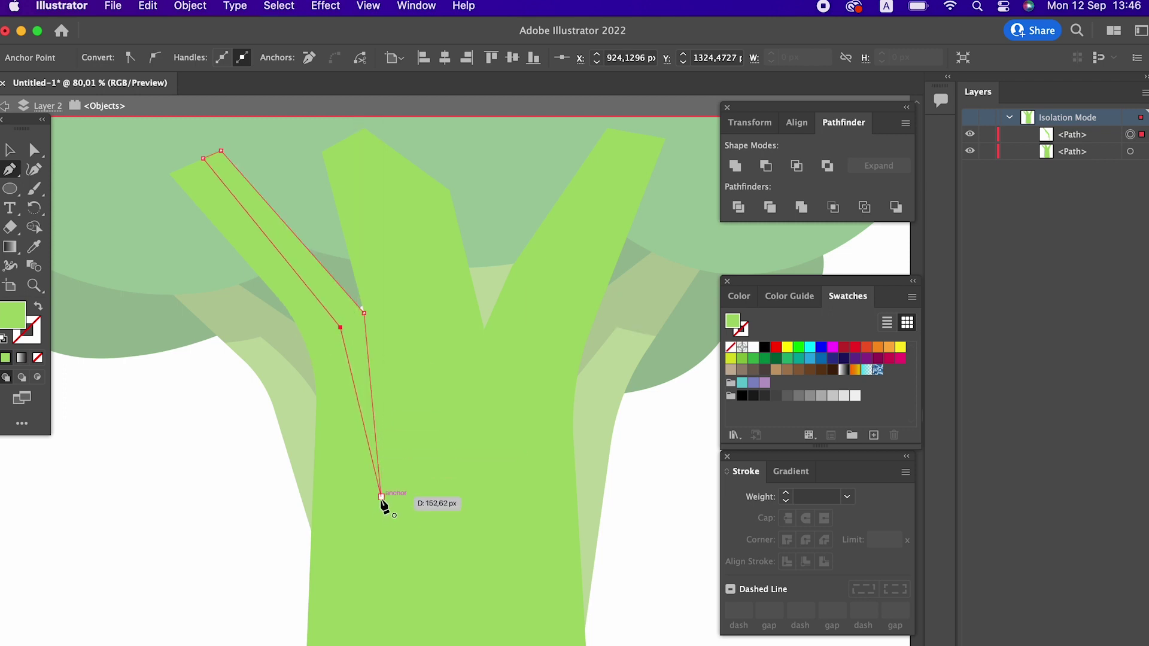
{"action": "scroll", "coordinate": [526, 346], "scroll_direction": "right", "scroll_amount": 3}
{"action": "scroll", "coordinate": [526, 347], "scroll_direction": "up", "scroll_amount": 2}
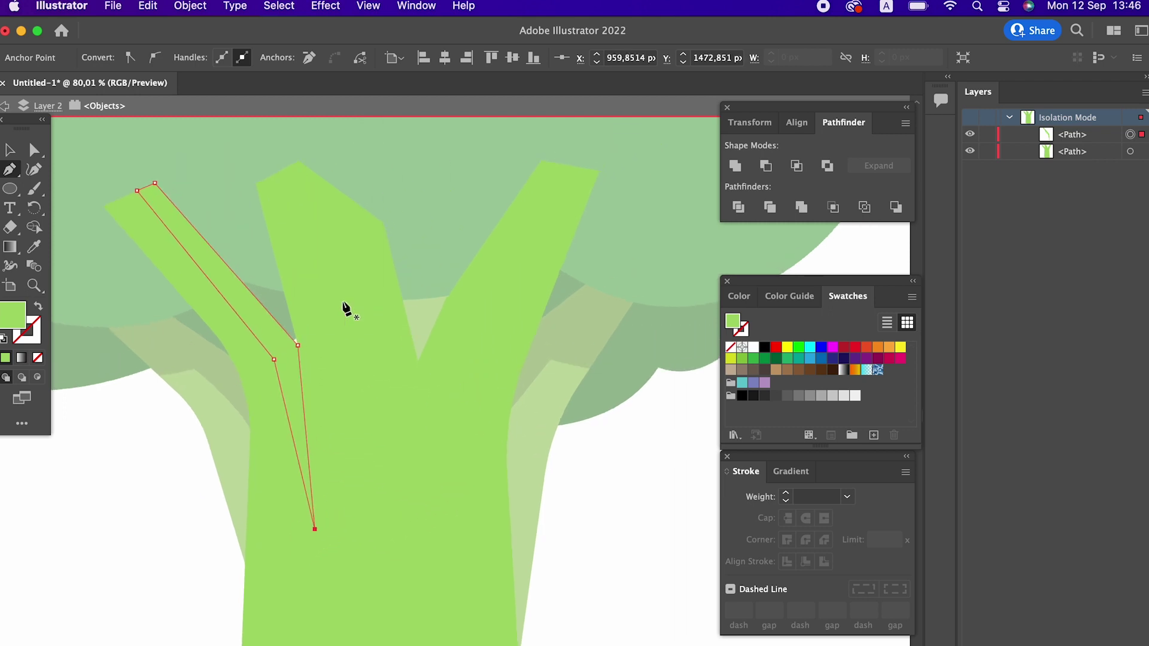
{"action": "key", "text": "Return"}
- Draw rounded closed floret shapes on the left, middle and right branch tips
{"action": "left_click", "coordinate": [167, 346]}
{"action": "left_click_drag", "start_coordinate": [266, 298], "coordinate": [277, 247]}
{"action": "left_click", "coordinate": [144, 139]}
{"action": "left_click_drag", "start_coordinate": [132, 154], "coordinate": [109, 163]}
{"action": "left_click_drag", "start_coordinate": [164, 349], "coordinate": [281, 317]}
{"action": "left_click", "coordinate": [279, 314]}
{"action": "left_click_drag", "start_coordinate": [432, 312], "coordinate": [464, 271]}
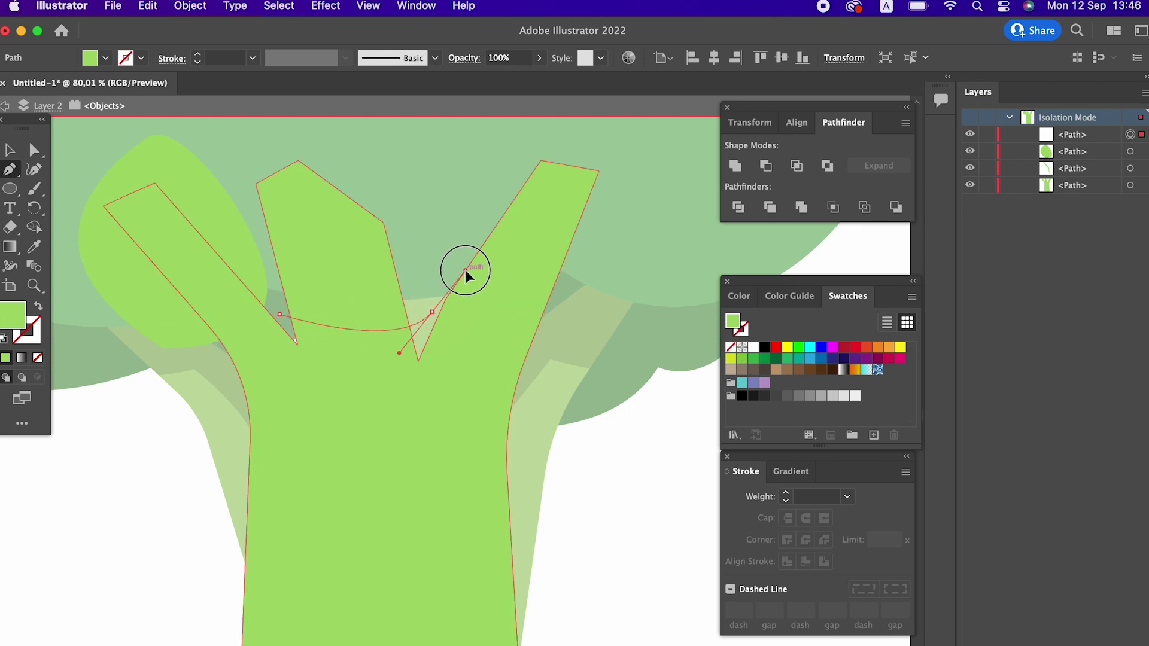
{"action": "left_click_drag", "start_coordinate": [286, 141], "coordinate": [236, 164]}
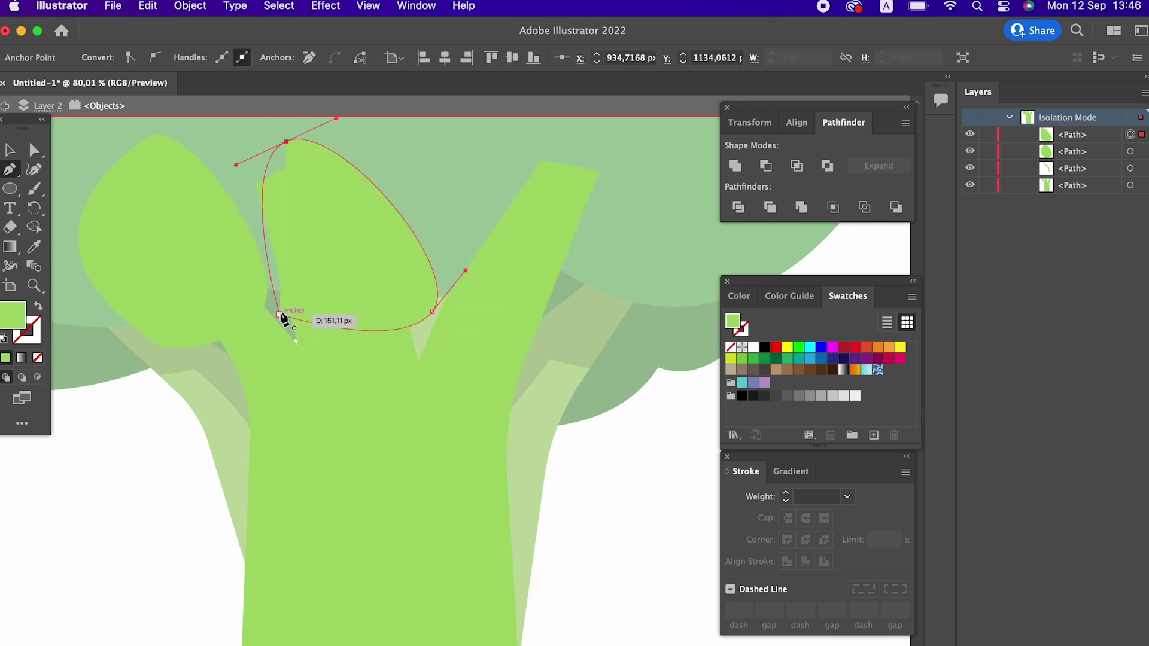
{"action": "left_click_drag", "start_coordinate": [280, 316], "coordinate": [306, 358]}
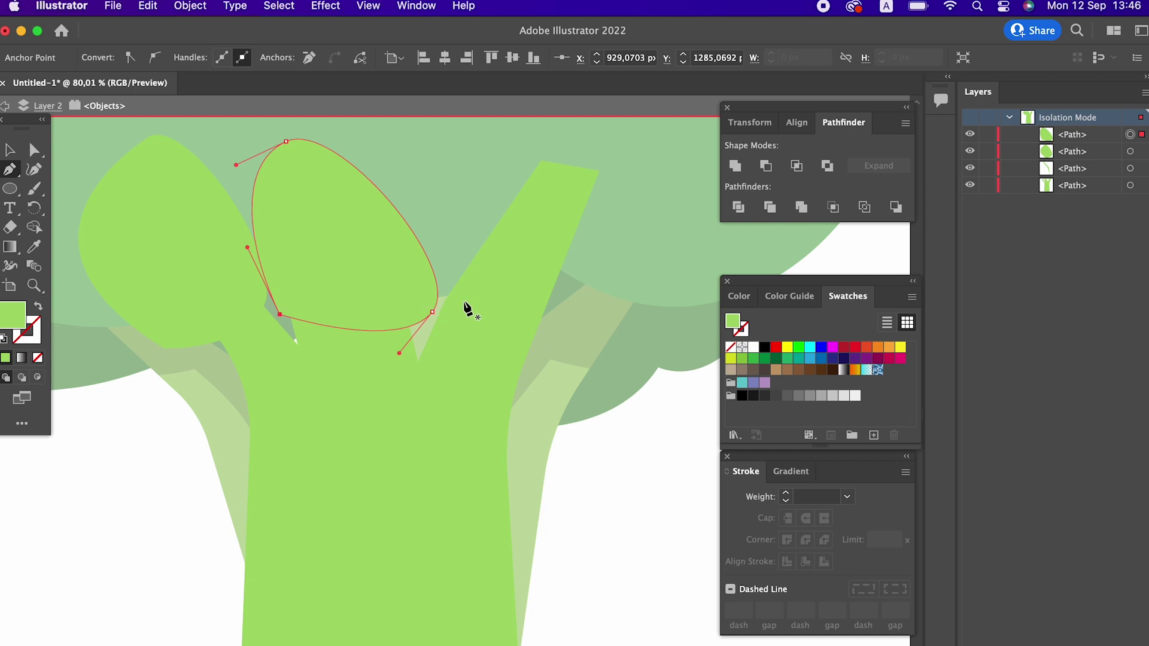
{"action": "left_click", "coordinate": [402, 298]}
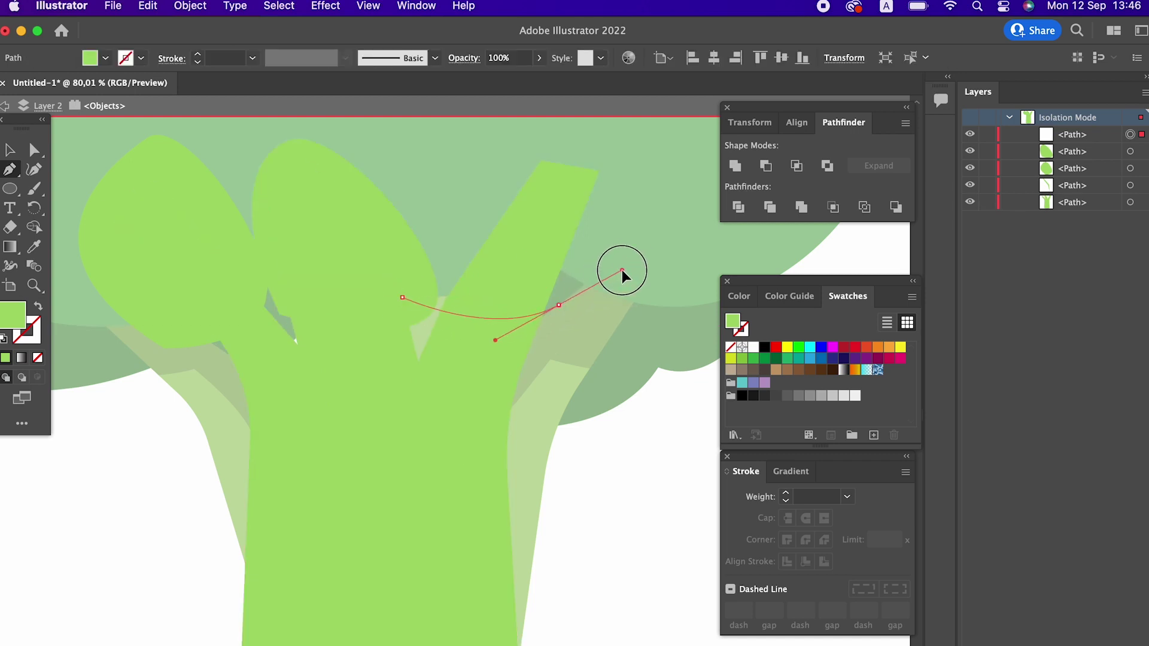
{"action": "left_click_drag", "start_coordinate": [613, 275], "coordinate": [628, 264]}
{"action": "left_click_drag", "start_coordinate": [598, 147], "coordinate": [496, 146]}
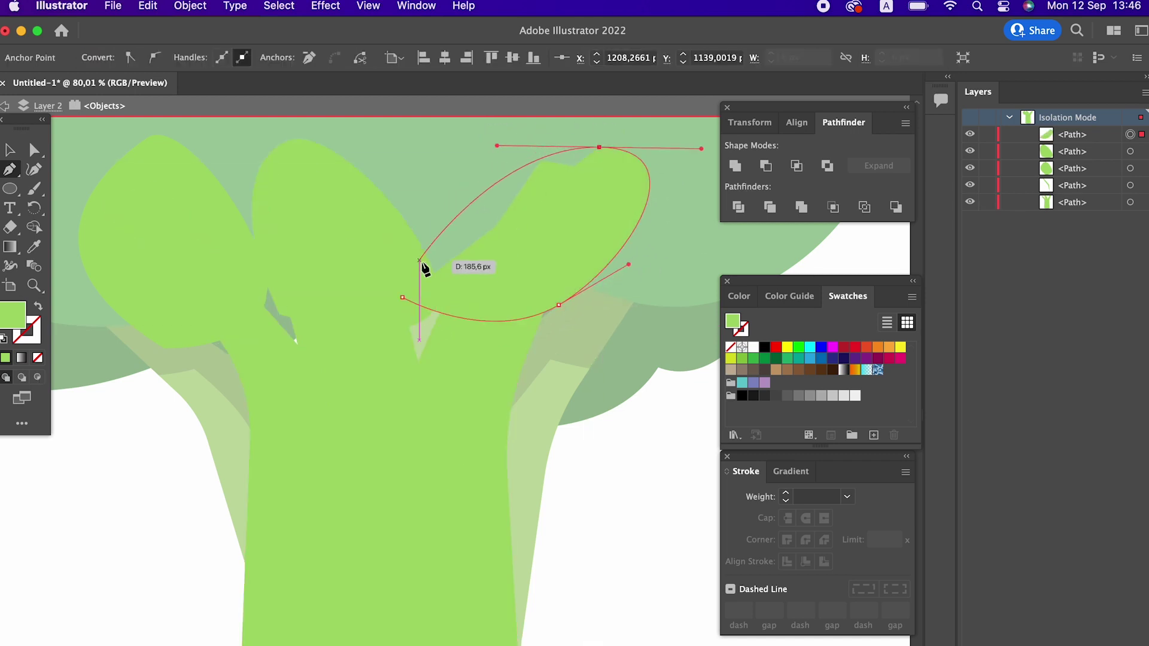
{"action": "left_click", "coordinate": [402, 297]}
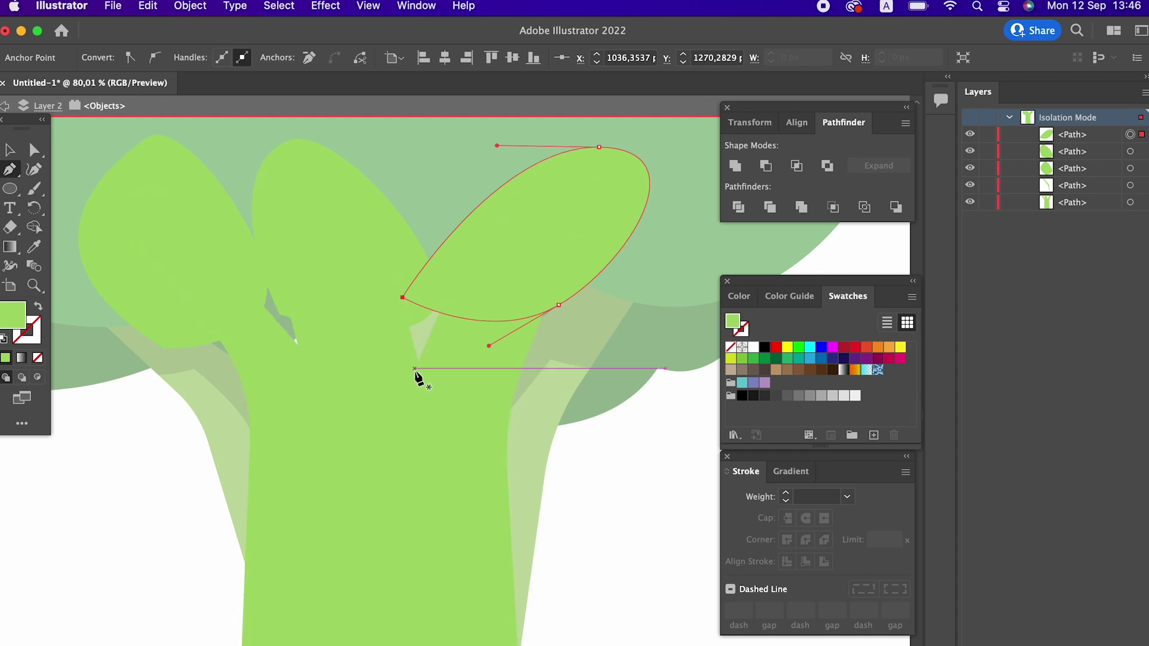
- Draw a narrow closed strip running down the trunk between the middle forks
{"action": "left_click", "coordinate": [385, 295]}
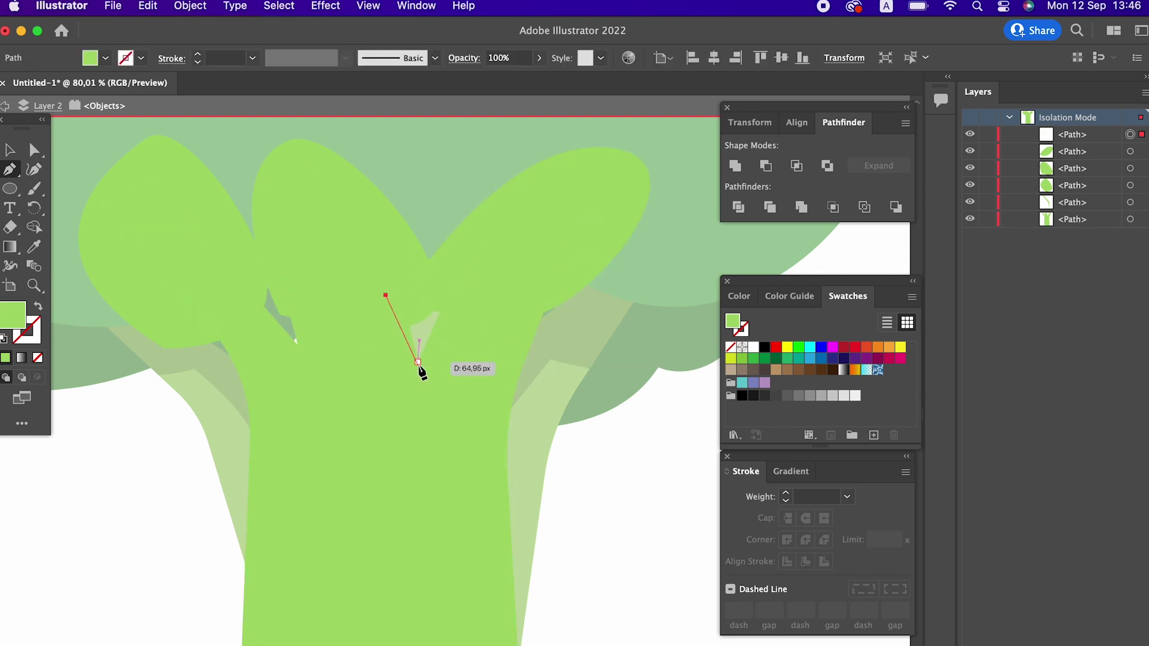
{"action": "left_click", "coordinate": [406, 314]}
{"action": "left_click", "coordinate": [419, 369]}
{"action": "left_click", "coordinate": [420, 429]}
{"action": "left_click", "coordinate": [434, 456]}
{"action": "left_click", "coordinate": [402, 421]}
{"action": "left_click", "coordinate": [403, 356]}
{"action": "left_click", "coordinate": [366, 305]}
{"action": "left_click", "coordinate": [386, 295]}
{"action": "scroll", "coordinate": [598, 443], "scroll_direction": "down", "scroll_amount": 3}
{"action": "scroll", "coordinate": [598, 443], "scroll_direction": "right", "scroll_amount": 2}
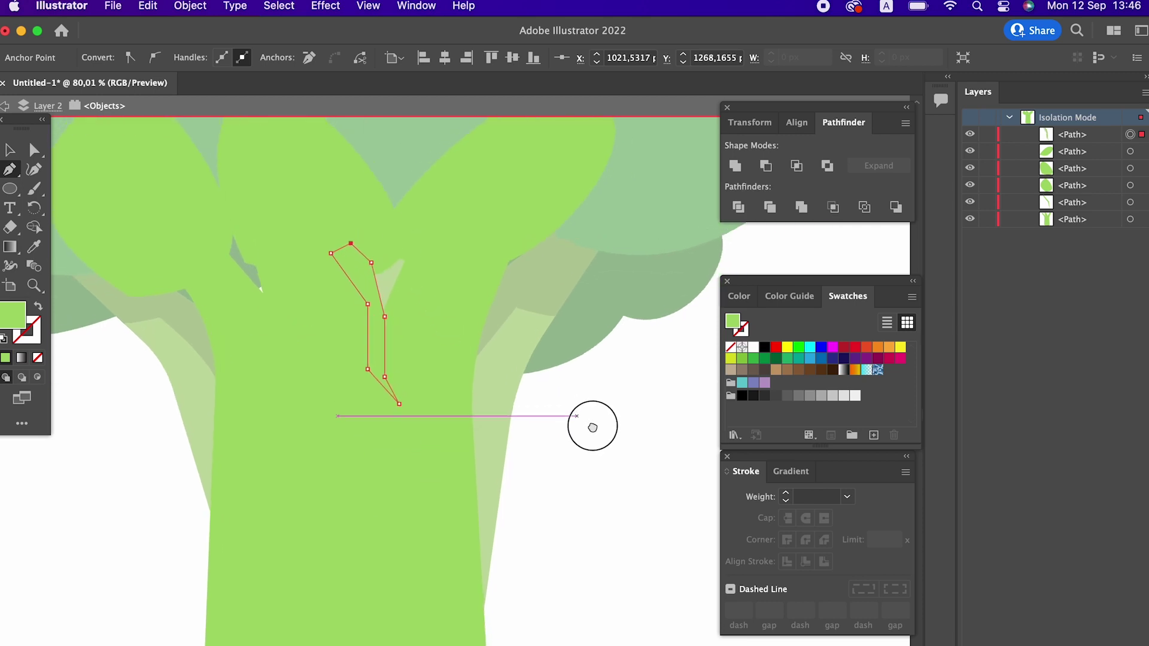
- Draw a narrow curved strip down the trunk's right branch, then marquee-select the leaf and stem shapes
{"action": "left_click", "coordinate": [508, 254]}
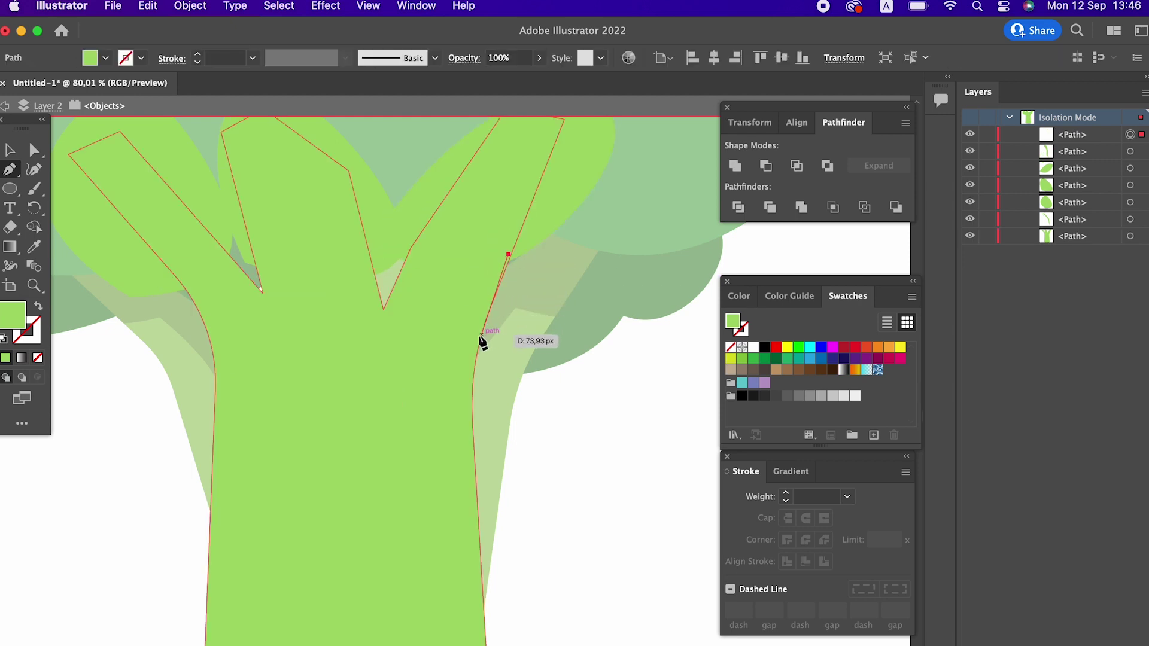
{"action": "left_click_drag", "start_coordinate": [489, 403], "coordinate": [489, 443]}
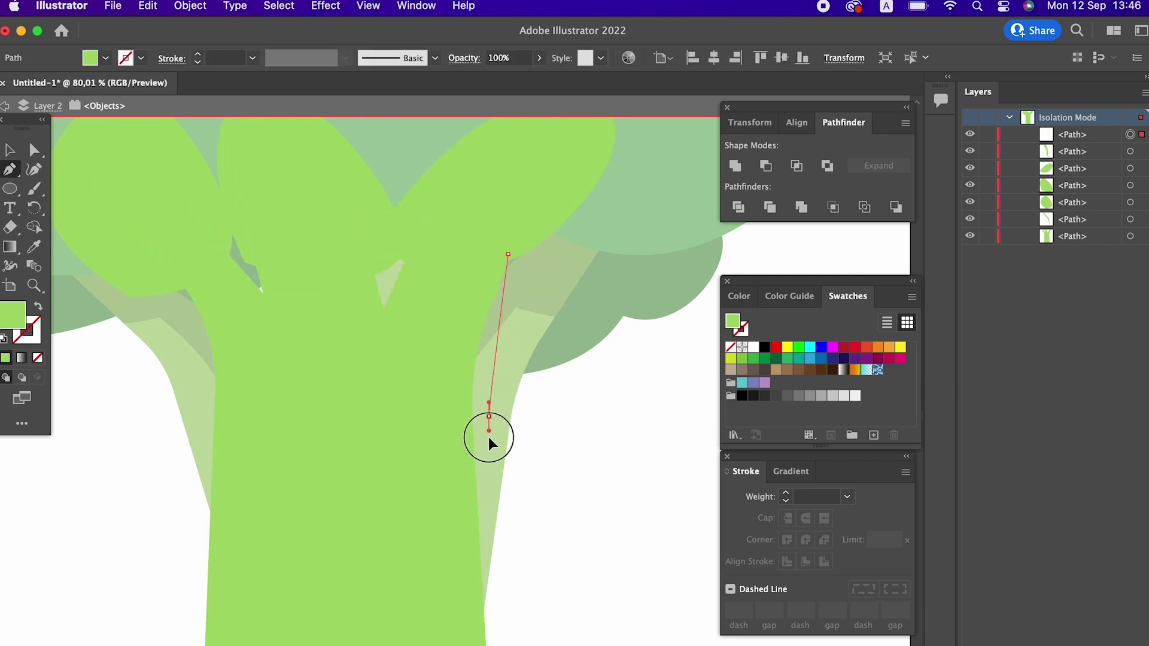
{"action": "left_click", "coordinate": [464, 565]}
{"action": "left_click", "coordinate": [451, 473]}
{"action": "left_click", "coordinate": [451, 329]}
{"action": "left_click_drag", "start_coordinate": [508, 254], "coordinate": [509, 296]}
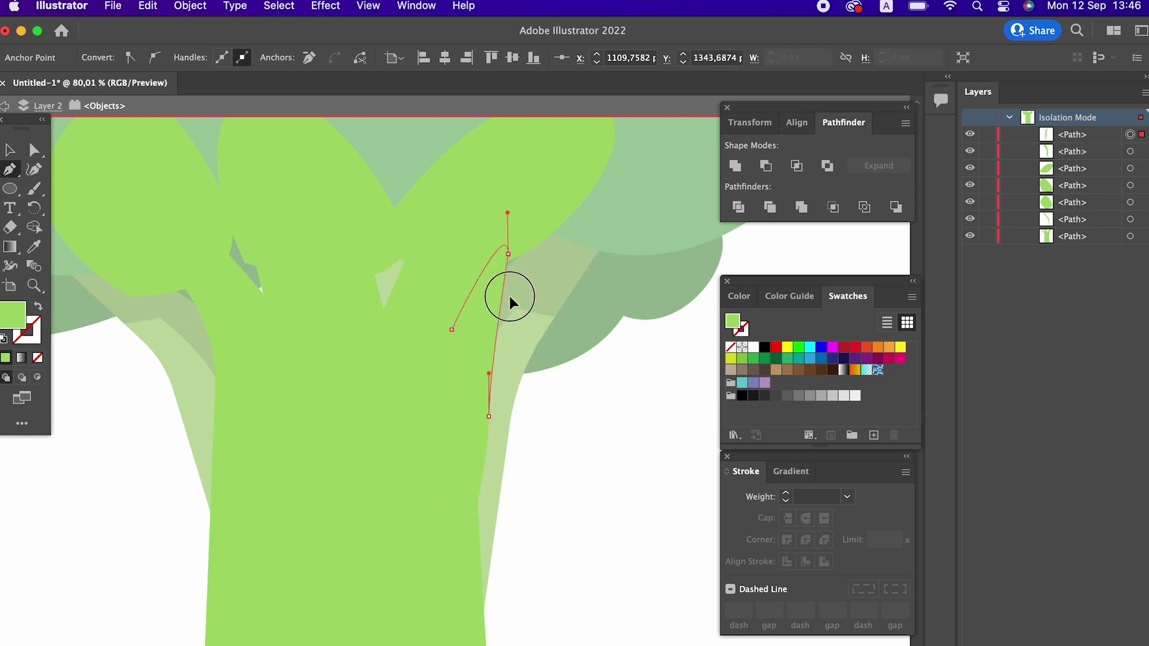
{"action": "scroll", "coordinate": [419, 347], "scroll_direction": "down", "scroll_amount": 5}
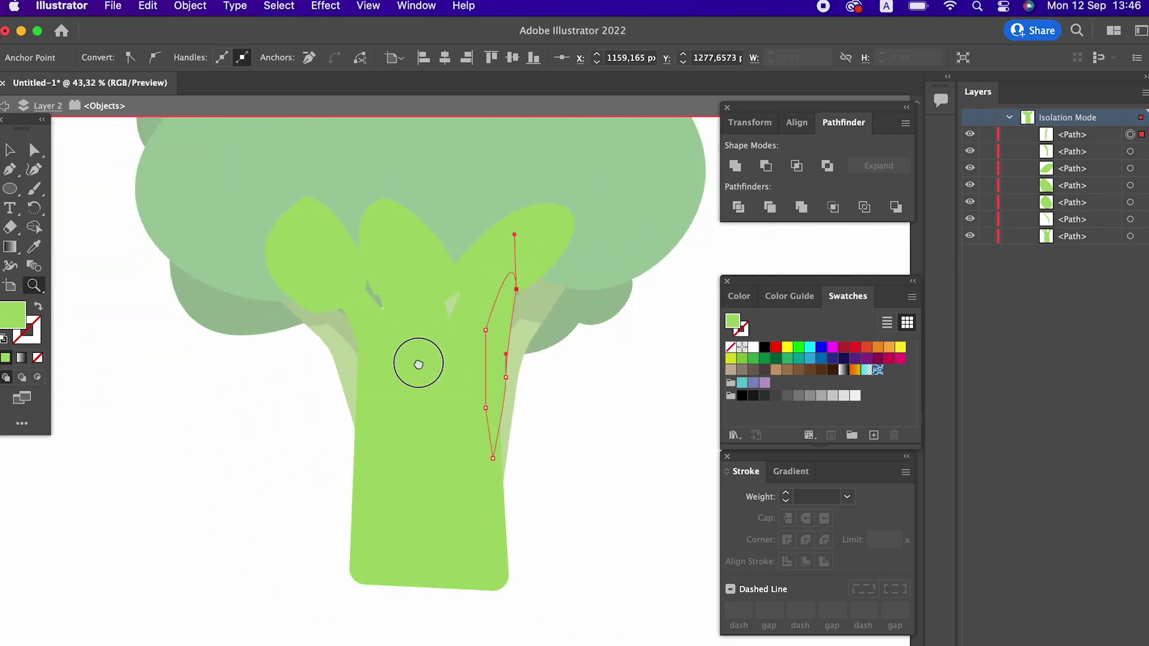
{"action": "left_click", "coordinate": [10, 149]}
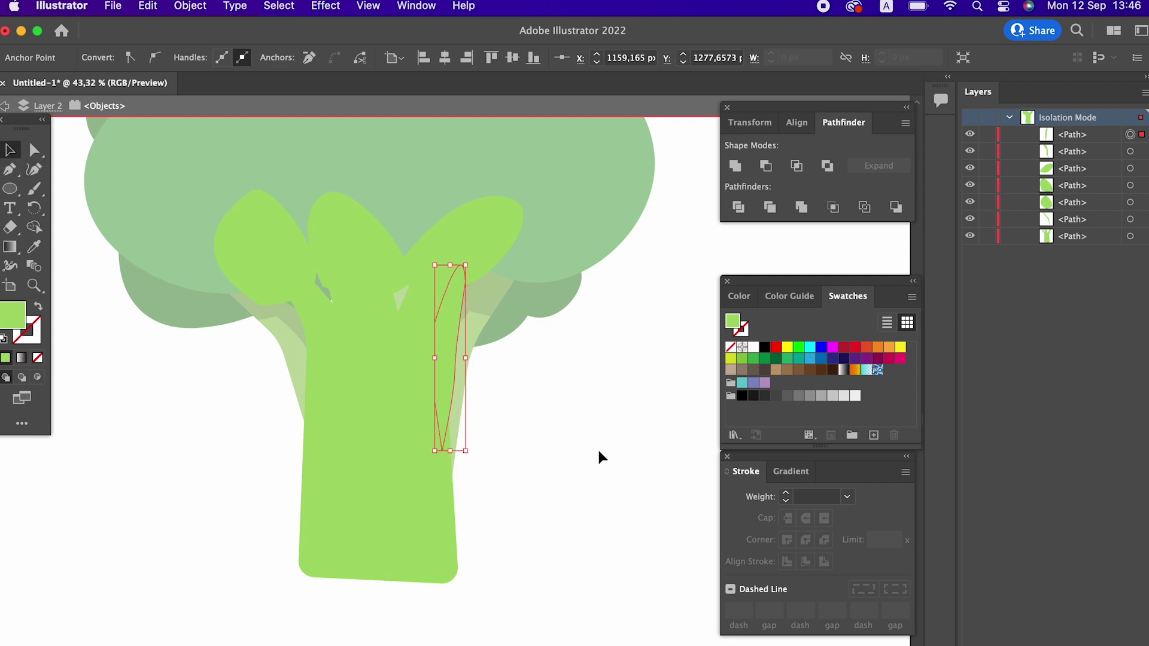
{"action": "left_click_drag", "start_coordinate": [229, 209], "coordinate": [411, 457]}
- Give the selected leaf and stem shapes a darker green fill
{"action": "left_click", "coordinate": [422, 498], "text": "shift"}
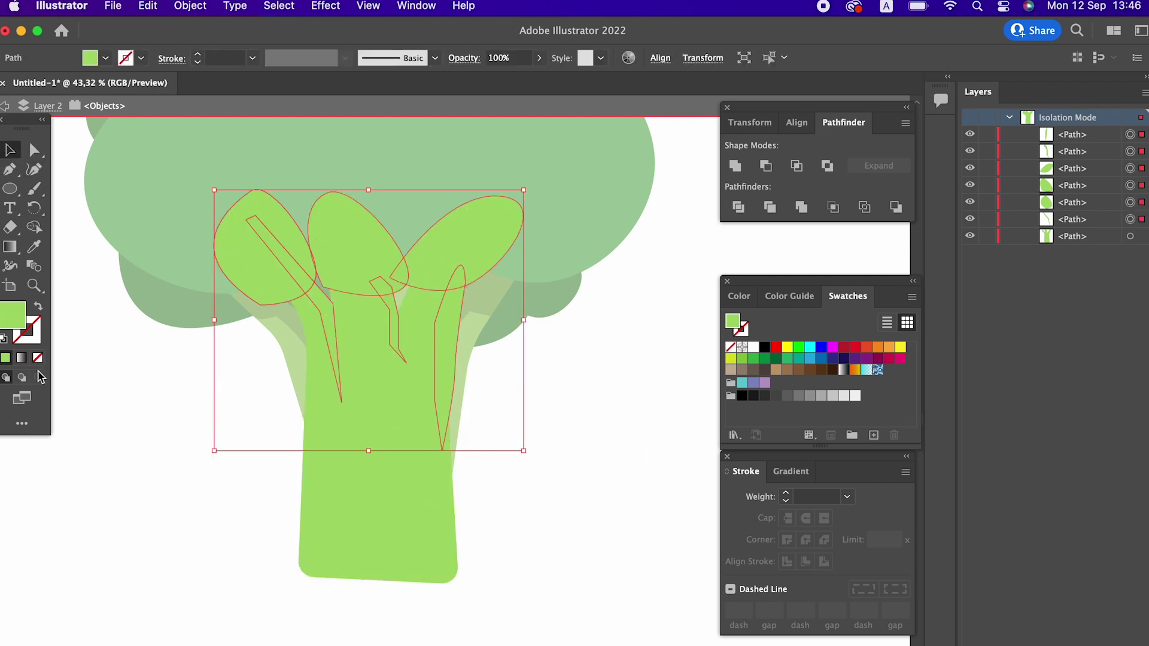
{"action": "double_click", "coordinate": [14, 323]}
{"action": "left_click_drag", "start_coordinate": [149, 118], "coordinate": [147, 123]}
{"action": "left_click", "coordinate": [409, 79]}
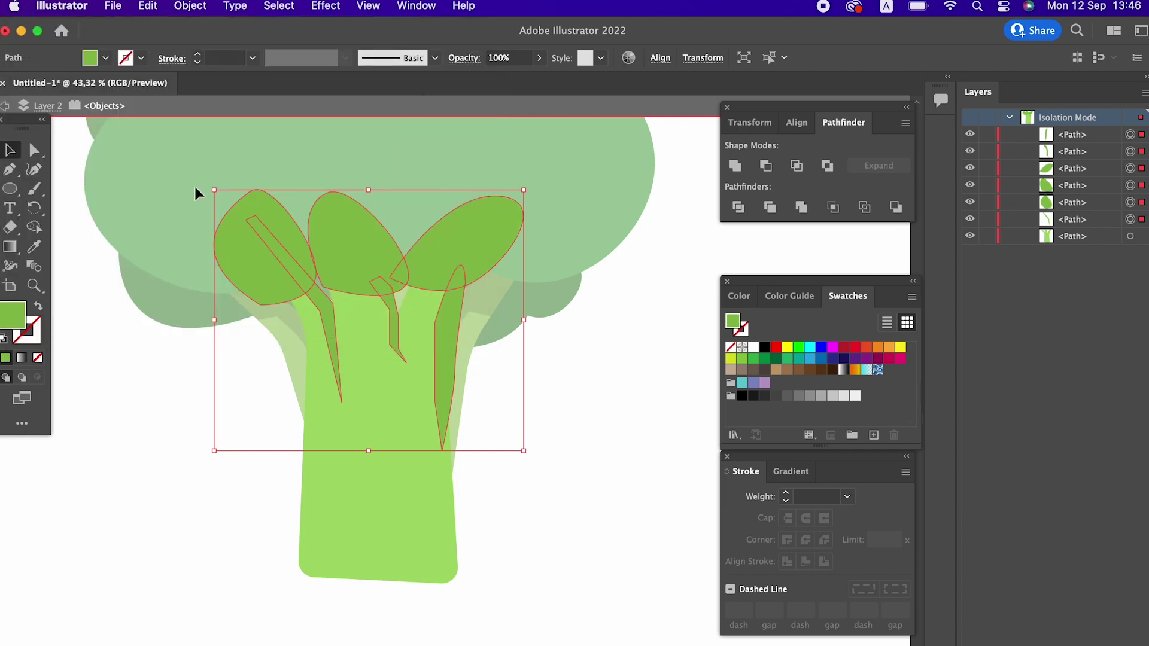
- Divide the trunk with the darker shapes, discard leftover ellipse pieces, and exit isolation mode
{"action": "left_click", "coordinate": [424, 513], "text": "shift"}
{"action": "left_click", "coordinate": [740, 206]}
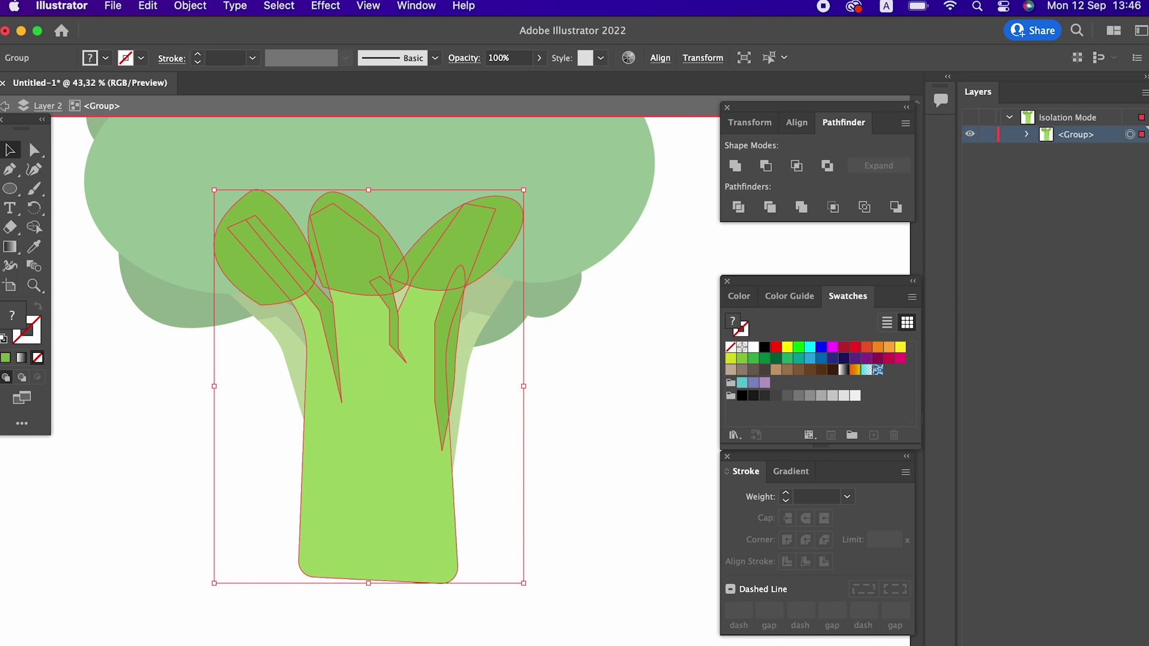
{"action": "left_click", "coordinate": [367, 317]}
{"action": "double_click", "coordinate": [545, 486]}
{"action": "key", "text": "z"}
{"action": "mouse_move", "coordinate": [540, 442]}
{"action": "left_mouse_down"}
{"action": "mouse_move", "coordinate": [538, 482]}
{"action": "mouse_move", "coordinate": [329, 359]}
{"action": "mouse_move", "coordinate": [592, 467]}
{"action": "left_mouse_up"}
{"action": "scroll", "coordinate": [592, 467], "scroll_direction": "down", "scroll_amount": 5}
- Enter the divided trunk group and delete the left leaf's outer piece
{"action": "key", "text": "v"}
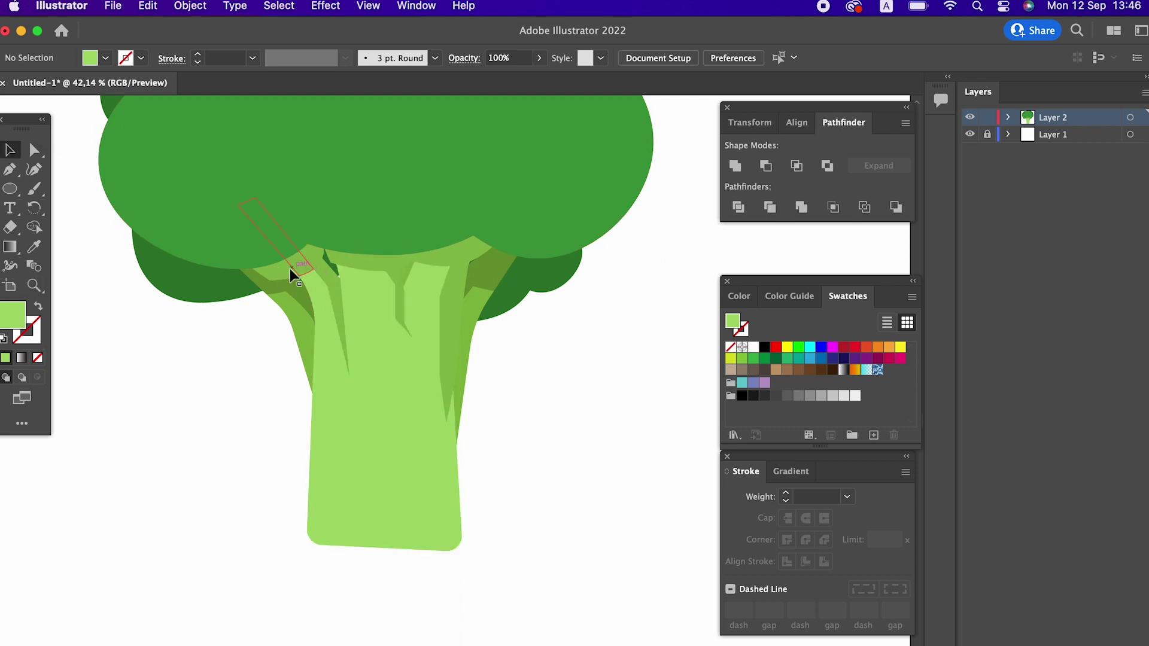
{"action": "left_click", "coordinate": [289, 270]}
{"action": "double_click", "coordinate": [293, 268]}
{"action": "left_click", "coordinate": [272, 261]}
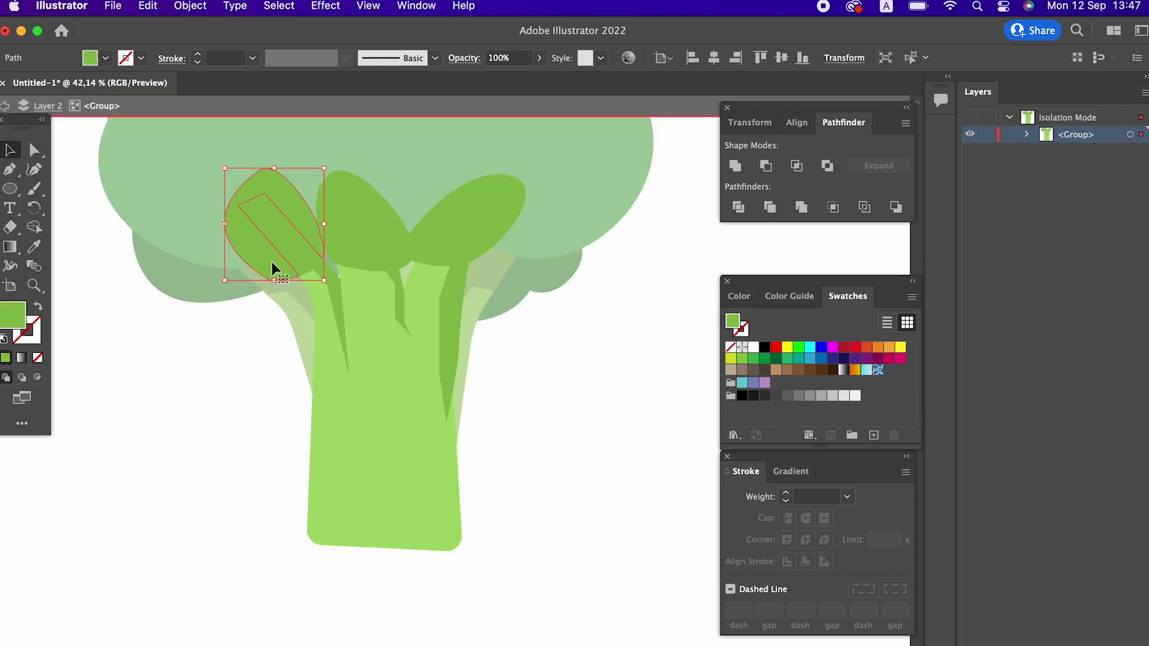
{"action": "left_click", "coordinate": [311, 264]}
{"action": "left_click", "coordinate": [404, 249]}
{"action": "left_click", "coordinate": [396, 223]}
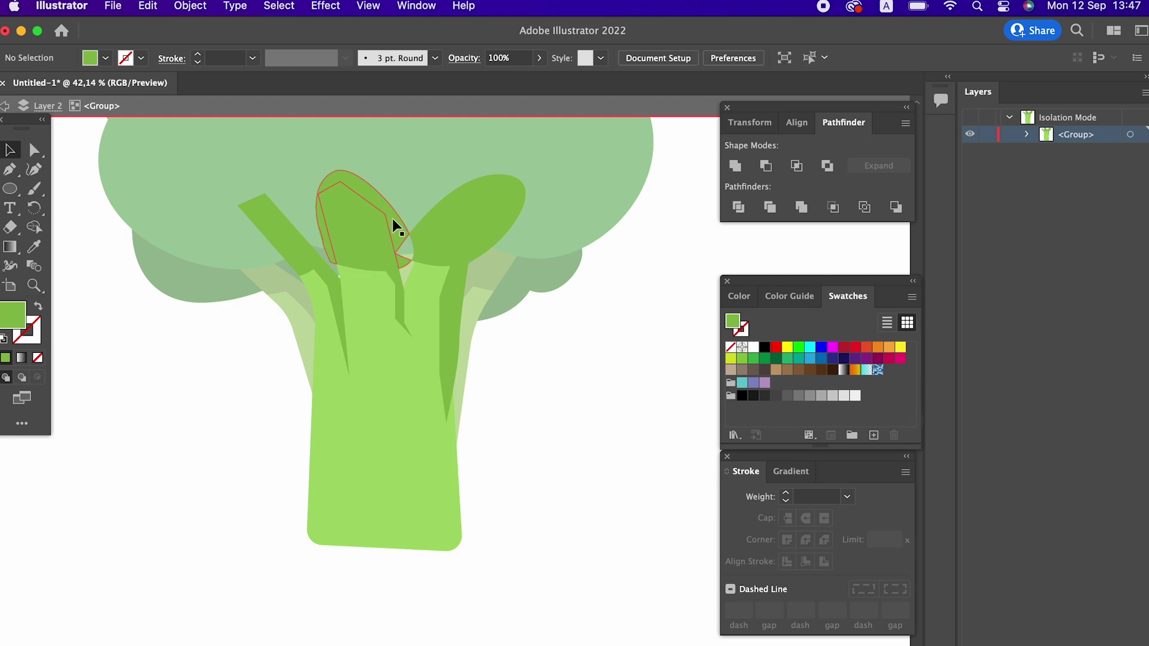
{"action": "key", "text": "Delete"}
- Delete the remaining leaf pieces and right-side sliver, then exit the group and rezoom
{"action": "left_click", "coordinate": [418, 230]}
{"action": "key", "text": "Delete"}
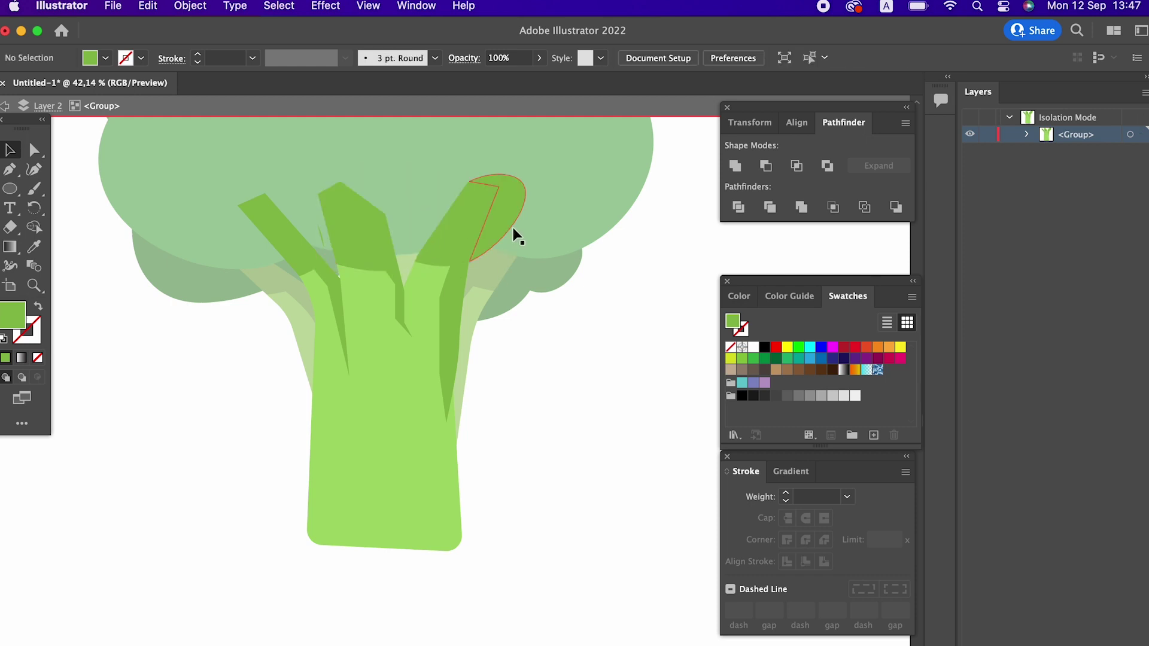
{"action": "left_click", "coordinate": [513, 229]}
{"action": "key", "text": "Delete"}
{"action": "left_click", "coordinate": [466, 301]}
{"action": "key", "text": "Delete"}
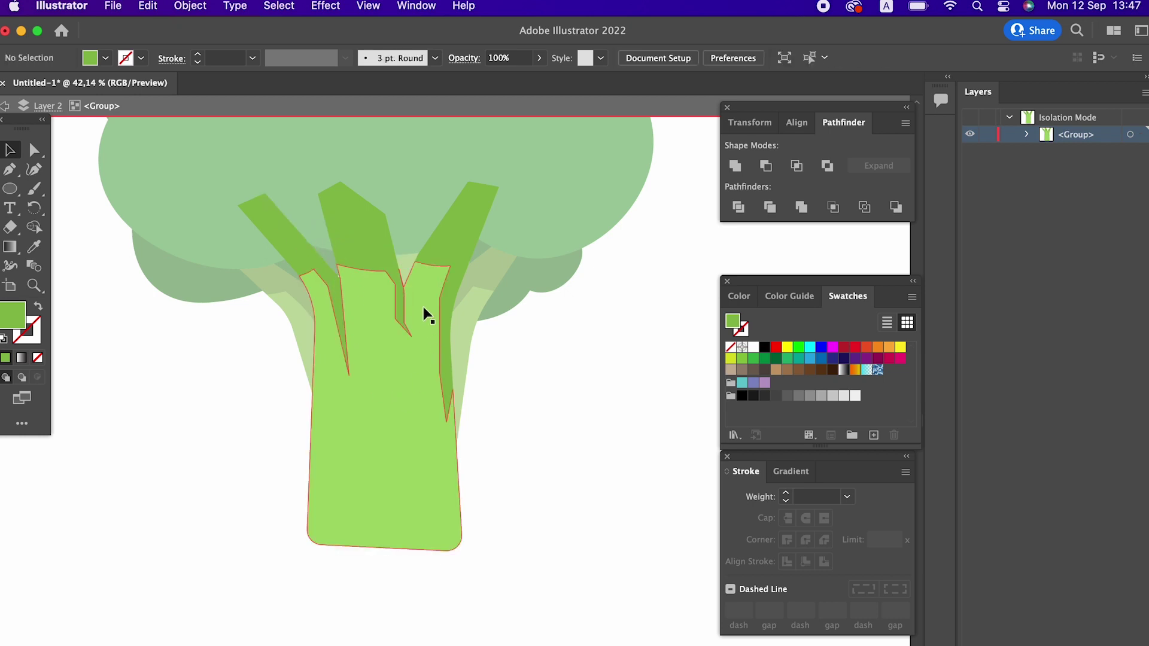
{"action": "double_click", "coordinate": [537, 434]}
{"action": "key", "text": "z"}
{"action": "mouse_move", "coordinate": [465, 318]}
{"action": "left_mouse_down"}
{"action": "mouse_move", "coordinate": [179, 367]}
{"action": "mouse_move", "coordinate": [411, 402]}
{"action": "mouse_move", "coordinate": [427, 395]}
{"action": "mouse_move", "coordinate": [469, 436]}
{"action": "left_mouse_up"}
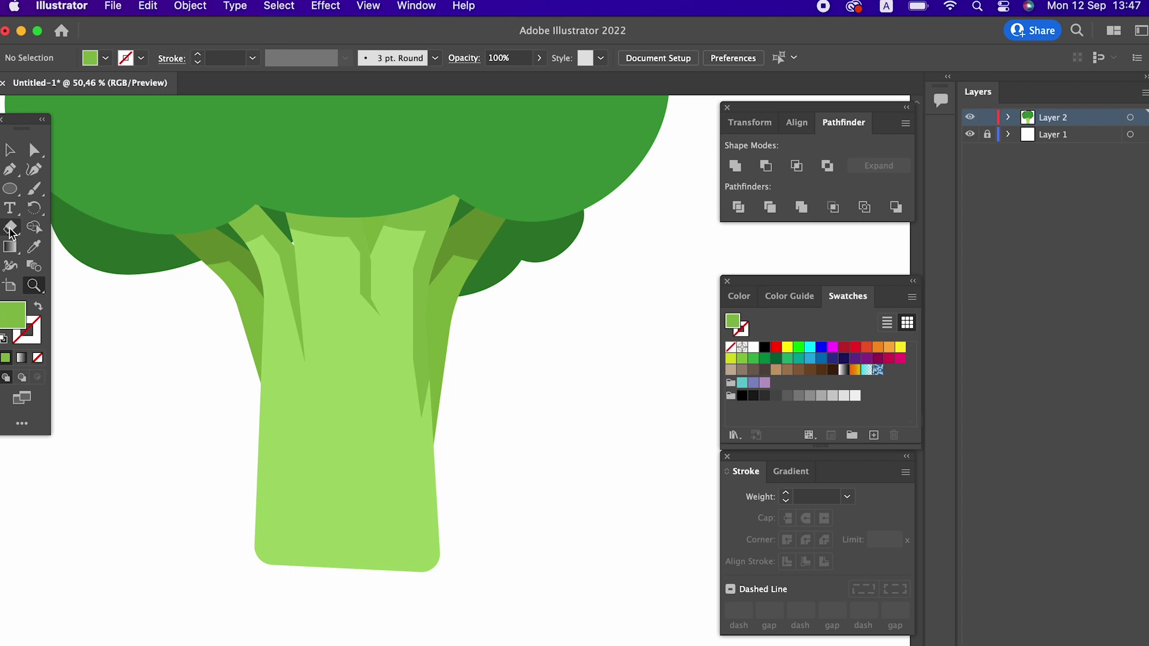
- Give the trunk a yellow-green C2D66B fill
{"action": "key", "text": "z"}
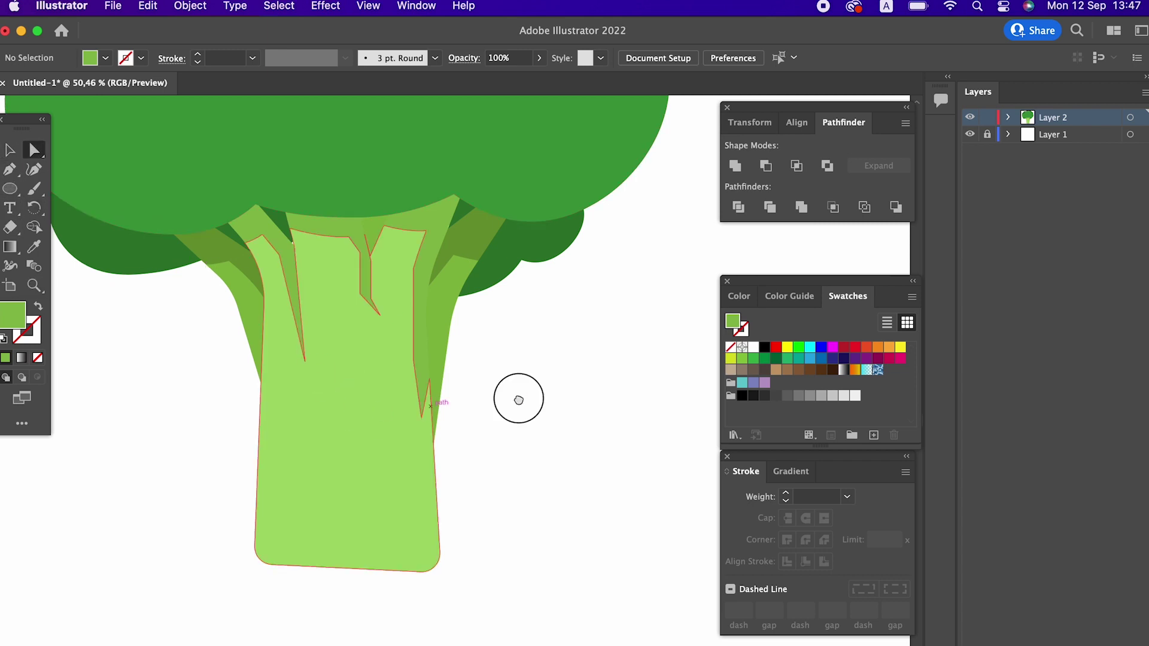
{"action": "mouse_move", "coordinate": [519, 398]}
{"action": "left_mouse_down"}
{"action": "mouse_move", "coordinate": [411, 444]}
{"action": "mouse_move", "coordinate": [442, 417]}
{"action": "left_mouse_up"}
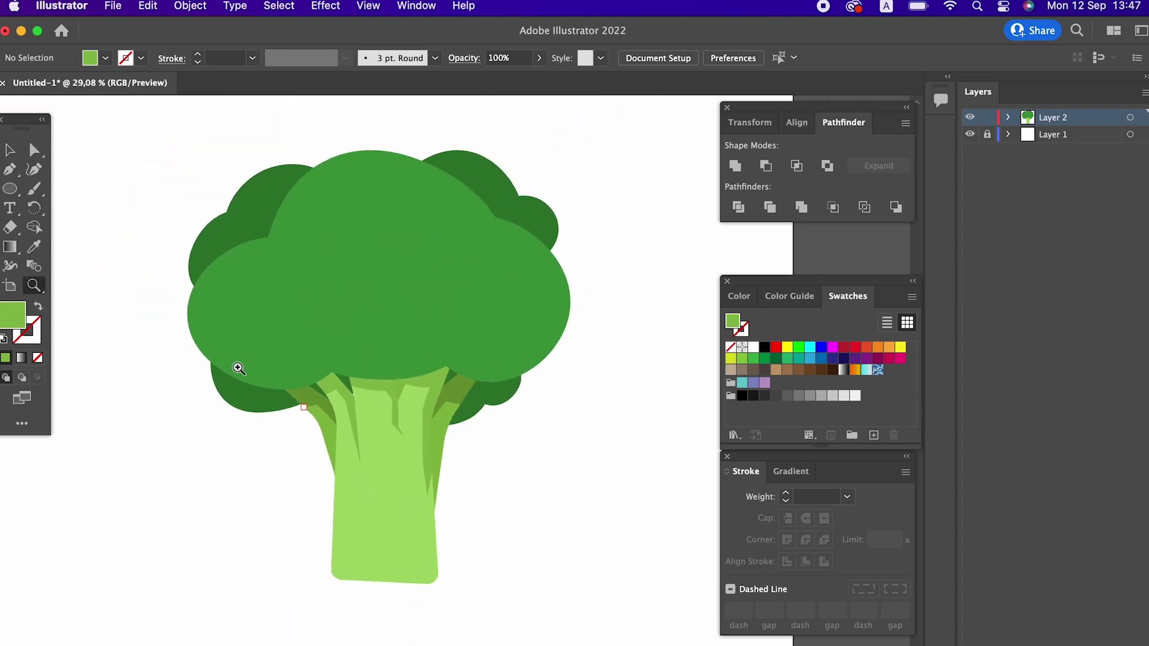
{"action": "left_click", "coordinate": [34, 149]}
{"action": "left_click", "coordinate": [416, 552]}
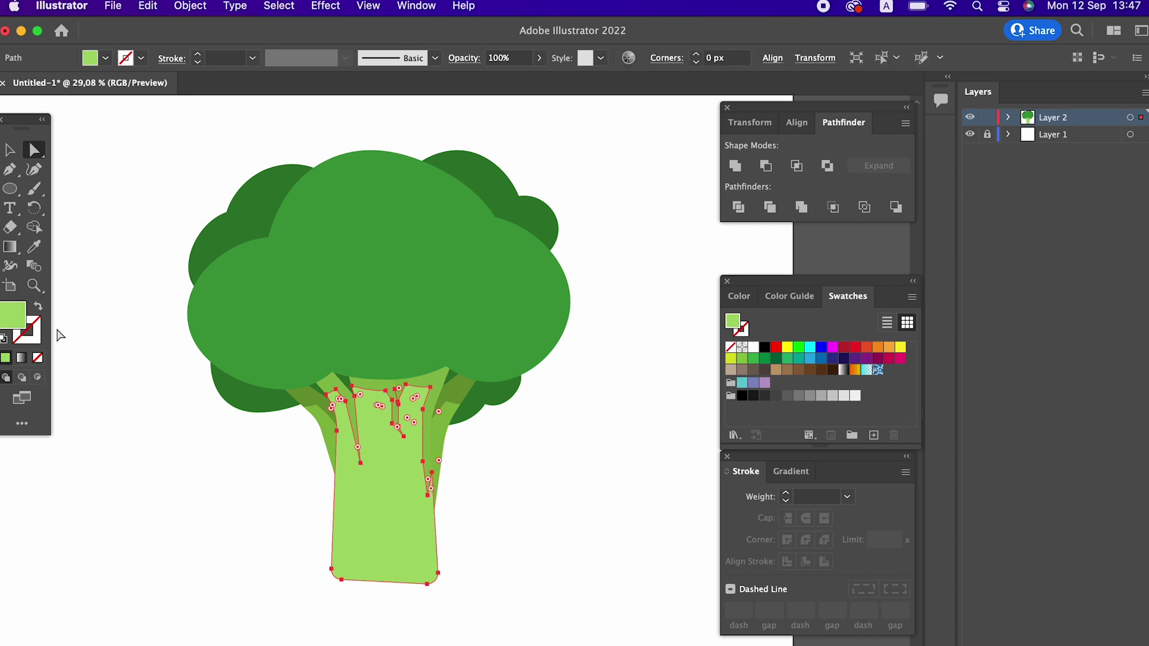
{"action": "double_click", "coordinate": [10, 313]}
{"action": "left_click", "coordinate": [254, 238]}
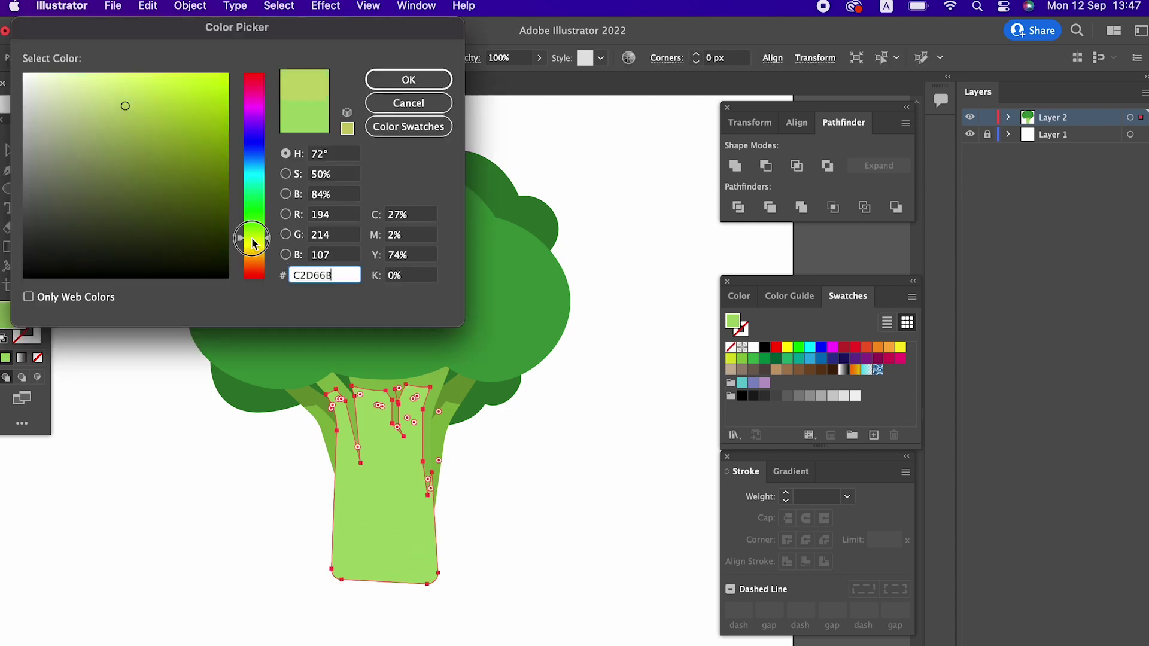
{"action": "left_click", "coordinate": [408, 83]}
{"action": "left_click", "coordinate": [509, 513]}
- Eyedrop the darker green onto the light green side branch shape
{"action": "key", "text": "z"}
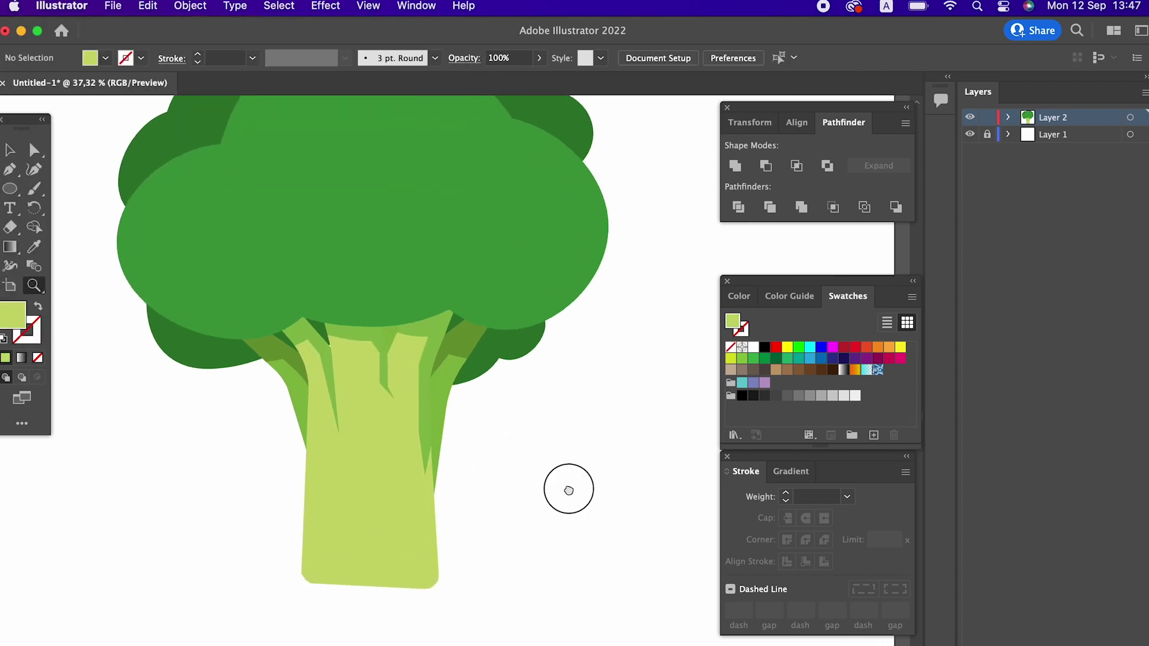
{"action": "left_click", "coordinate": [554, 457]}
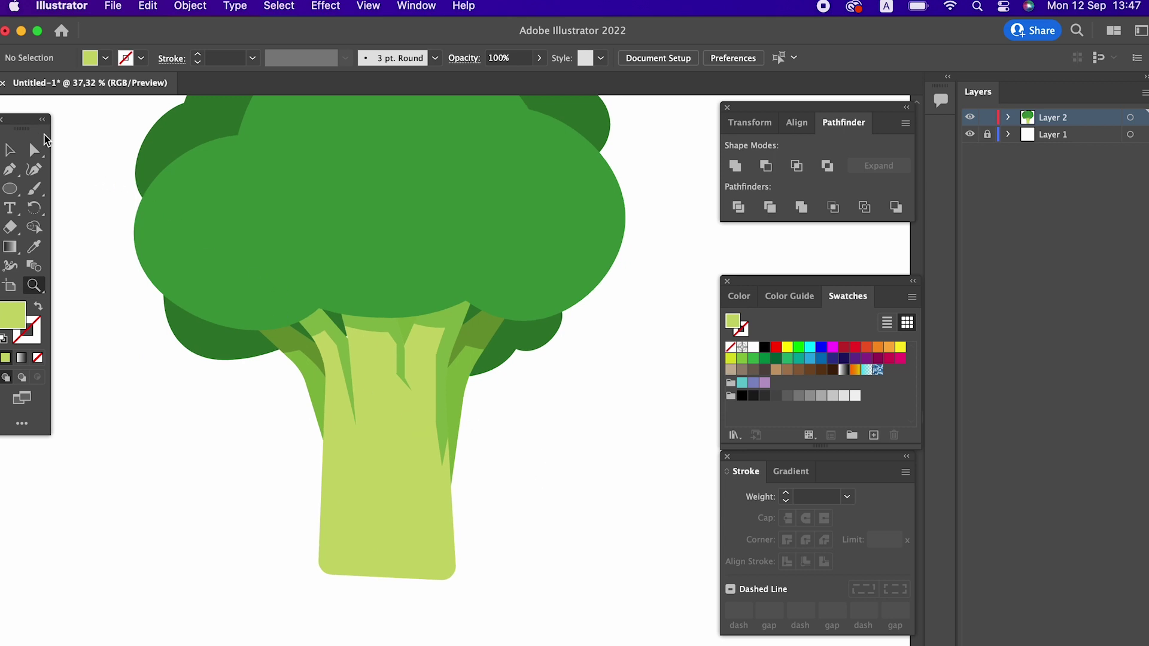
{"action": "left_click", "coordinate": [471, 369]}
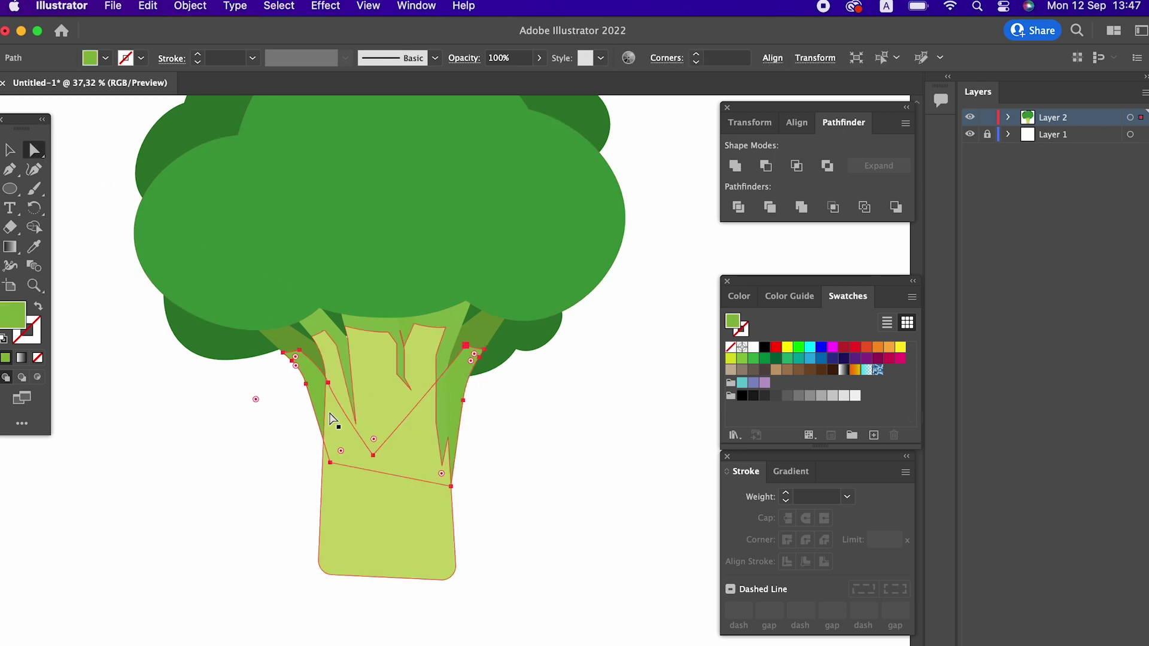
{"action": "left_click", "coordinate": [34, 246]}
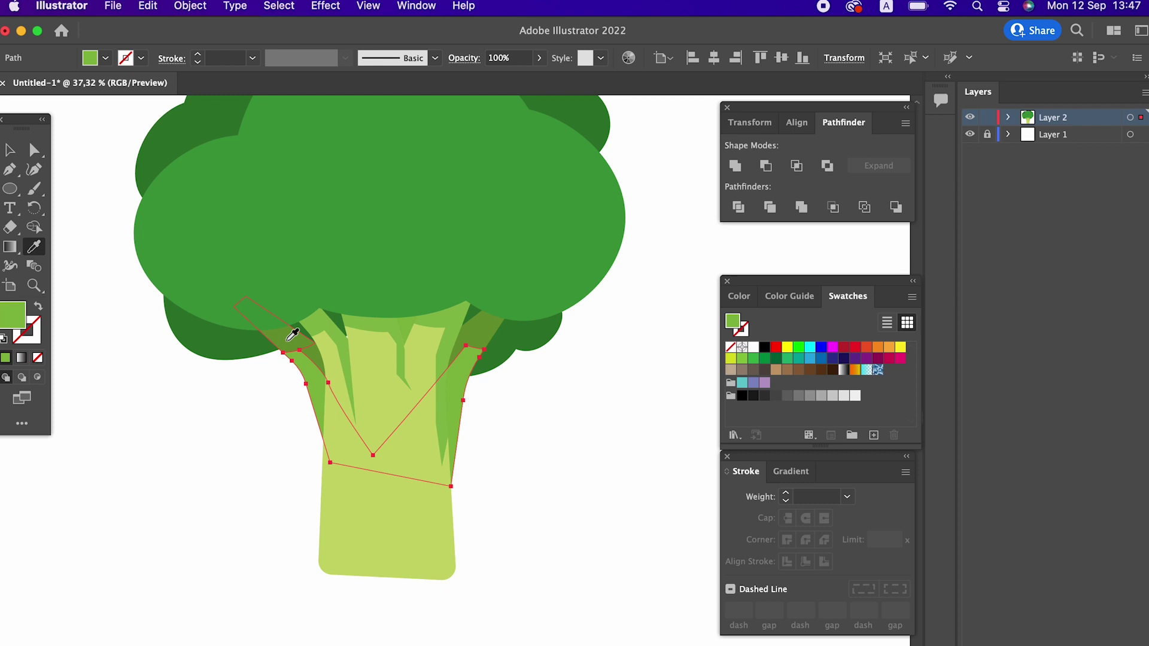
{"action": "left_click", "coordinate": [291, 335]}
- Set both branch-tip pieces to the darker green 6C9630
{"action": "key", "text": "z"}
{"action": "left_click", "coordinate": [539, 415]}
{"action": "left_click", "coordinate": [27, 151]}
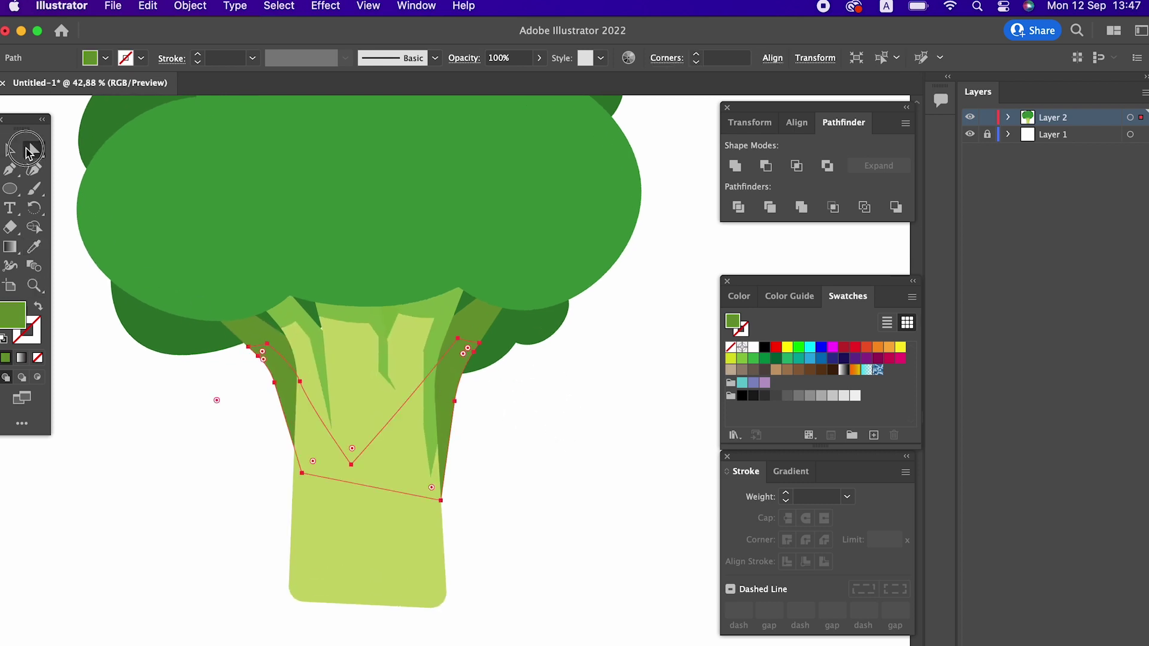
{"action": "left_click", "coordinate": [476, 324]}
{"action": "left_click", "coordinate": [244, 335], "text": "shift"}
{"action": "double_click", "coordinate": [4, 316]}
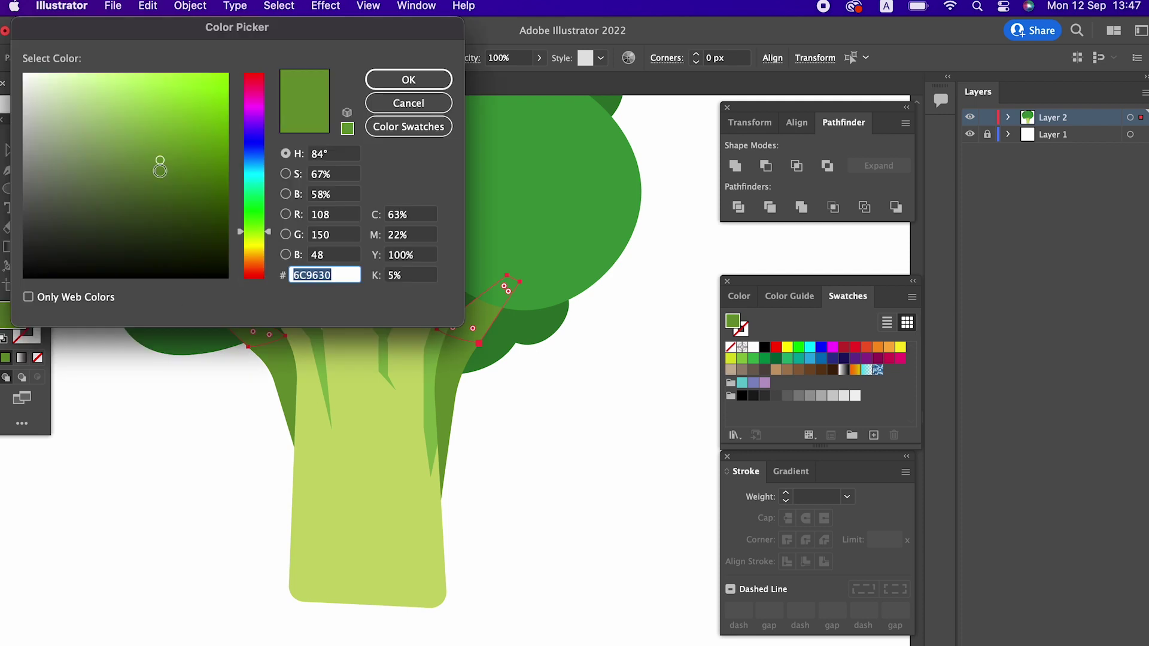
{"action": "left_click", "coordinate": [163, 175]}
{"action": "left_click", "coordinate": [408, 80]}
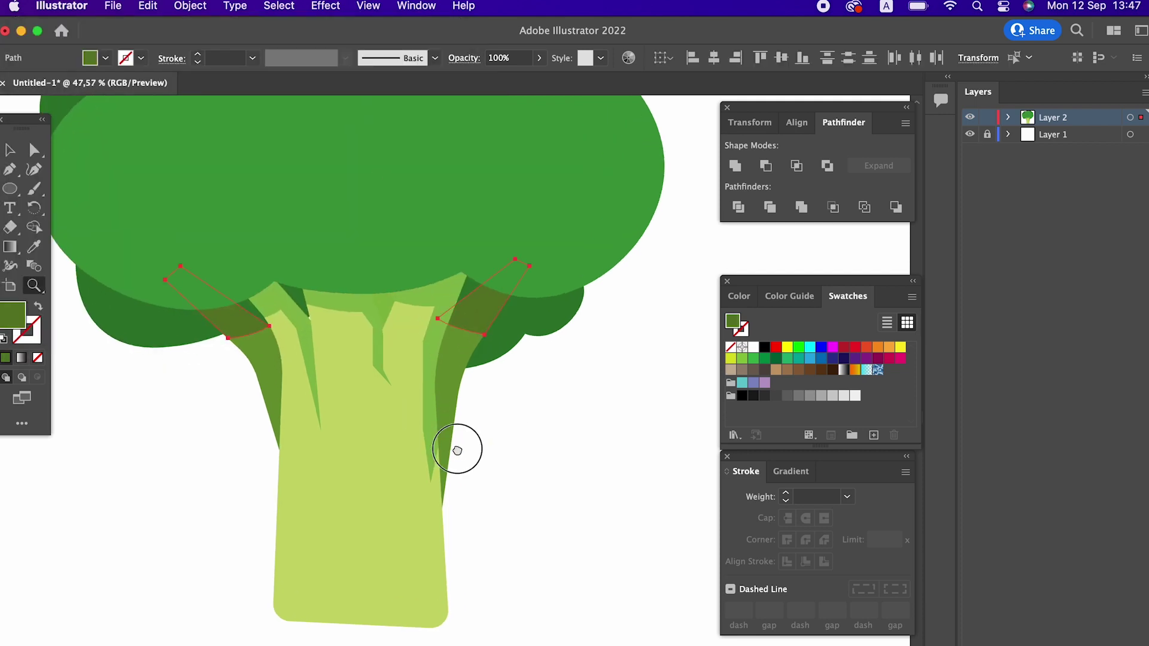
- Select the light green trunk piece together with a second stalk path
{"action": "left_click", "coordinate": [457, 450]}
{"action": "left_click", "coordinate": [387, 311]}
{"action": "left_click", "coordinate": [33, 146]}
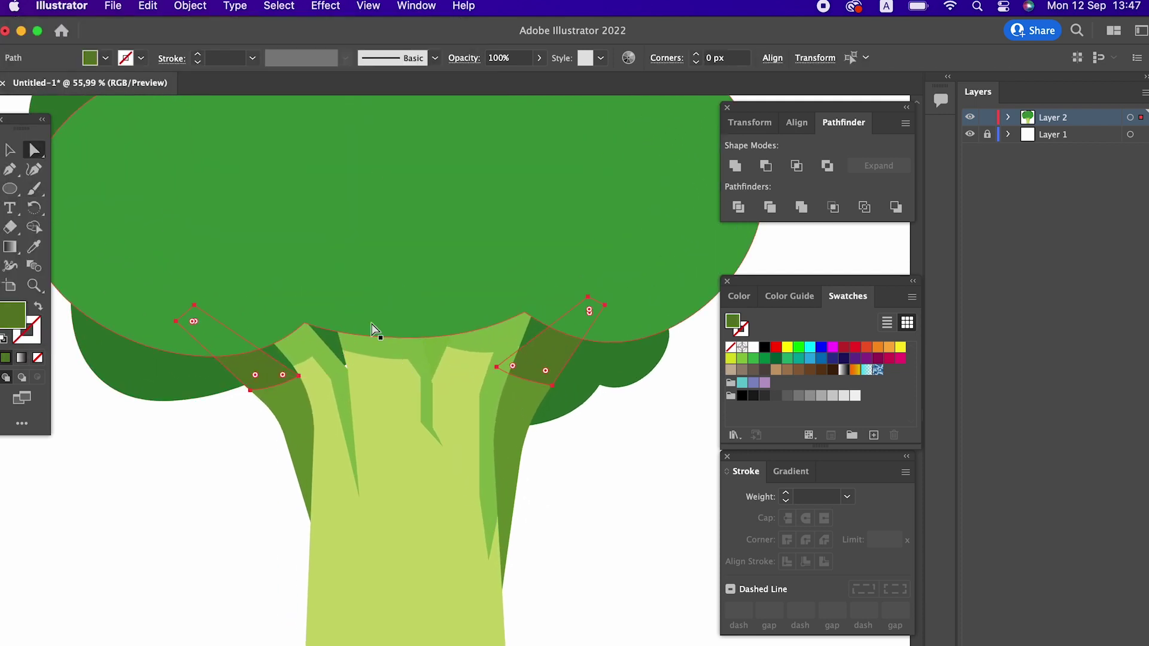
{"action": "left_click", "coordinate": [433, 353]}
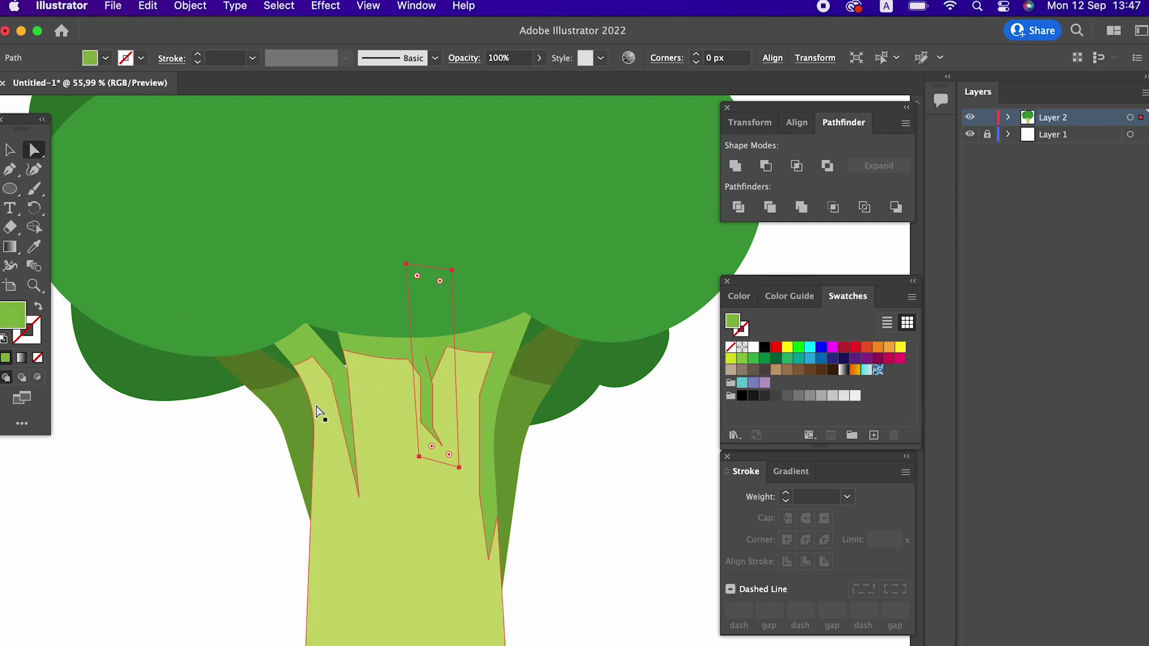
{"action": "key", "text": "z"}
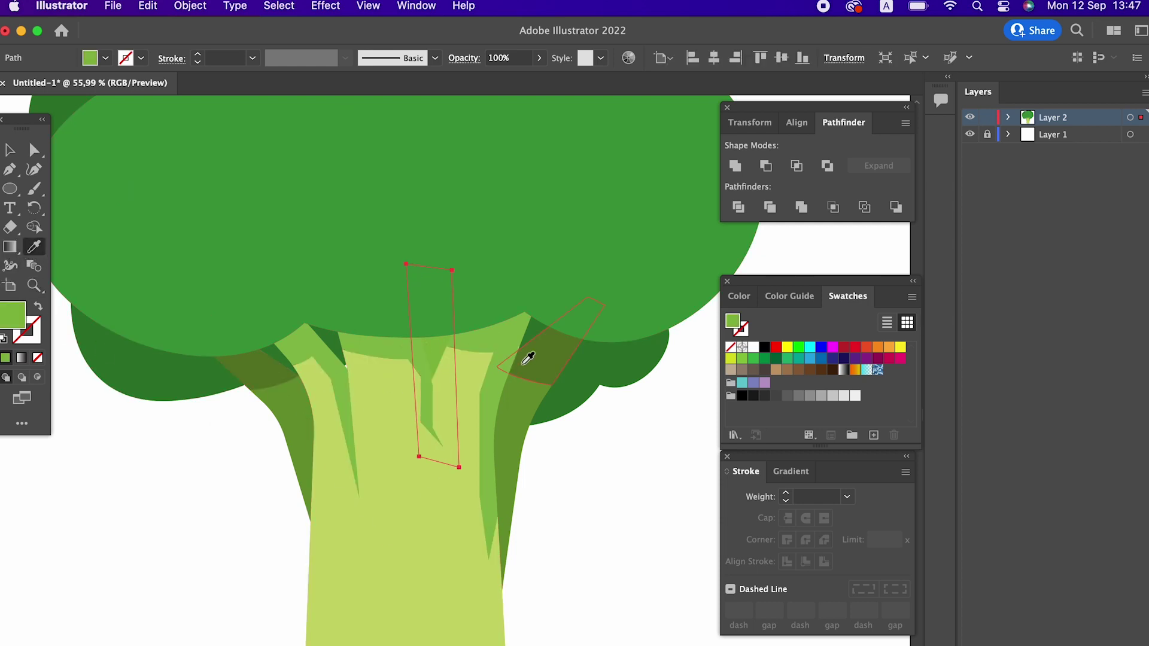
{"action": "left_click", "coordinate": [484, 359], "text": "alt"}
{"action": "scroll", "coordinate": [355, 418], "scroll_direction": "up", "scroll_amount": 5}
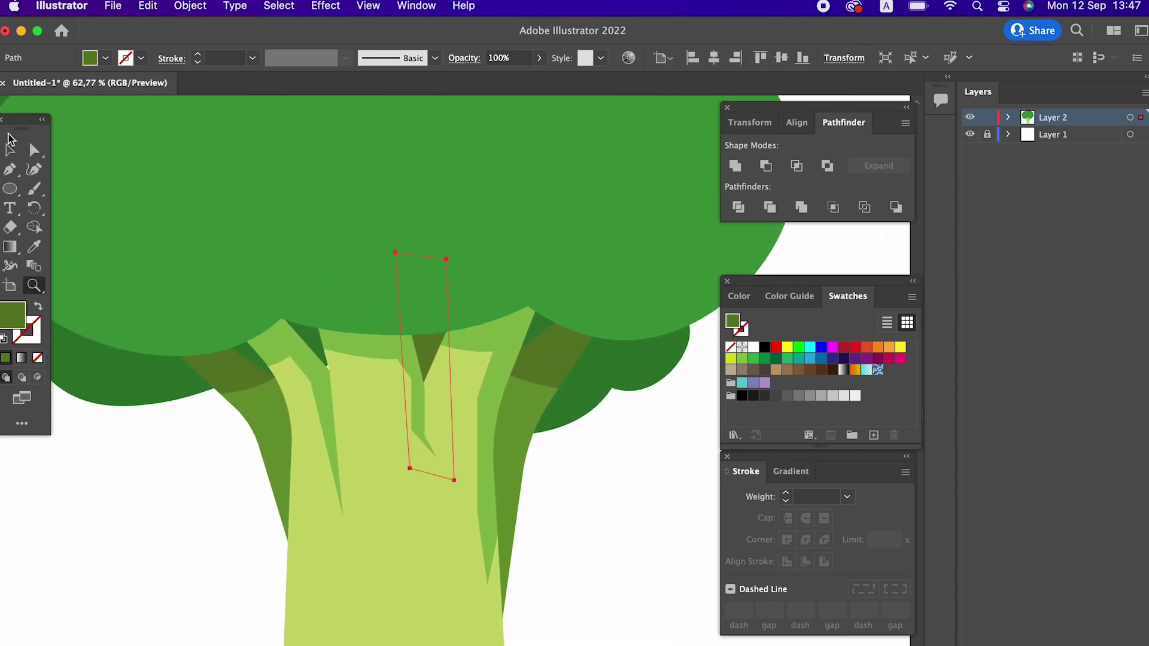
{"action": "left_click", "coordinate": [34, 149]}
{"action": "left_click", "coordinate": [278, 402], "text": "shift"}
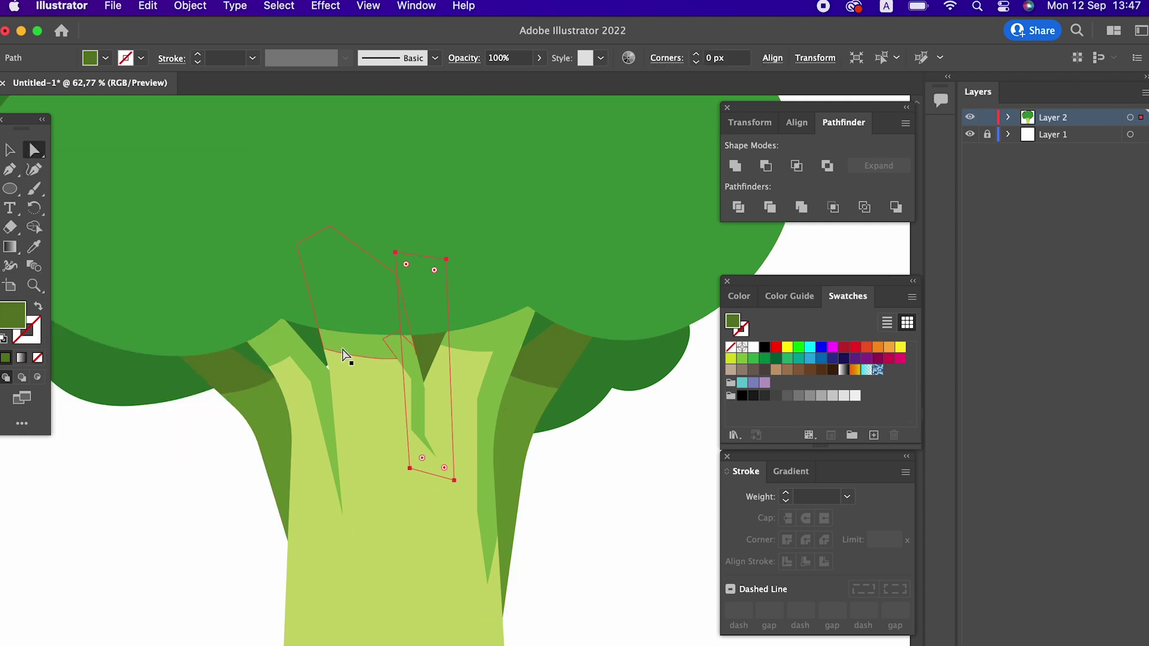
- Scroll and zoom the view around the broccoli stem
{"action": "scroll", "coordinate": [506, 546], "scroll_direction": "down", "scroll_amount": 3}
{"action": "key", "text": "z"}
{"action": "scroll", "coordinate": [305, 280], "scroll_direction": "up", "scroll_amount": 3}
{"action": "scroll", "coordinate": [317, 305], "scroll_direction": "down", "scroll_amount": 2}
{"action": "scroll", "coordinate": [128, 320], "scroll_direction": "down", "scroll_amount": 3}
{"action": "scroll", "coordinate": [217, 303], "scroll_direction": "up", "scroll_amount": 1}
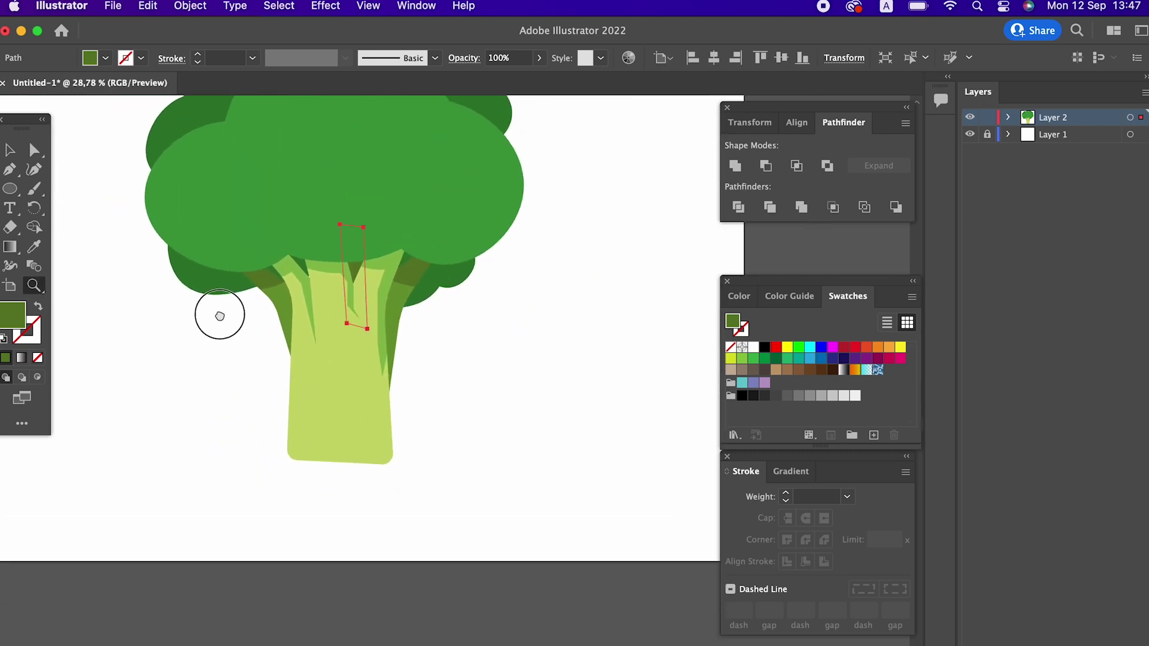
{"action": "scroll", "coordinate": [245, 314], "scroll_direction": "down", "scroll_amount": 1}
{"action": "scroll", "coordinate": [244, 314], "scroll_direction": "up", "scroll_amount": 2}
{"action": "scroll", "coordinate": [295, 313], "scroll_direction": "up", "scroll_amount": 3}
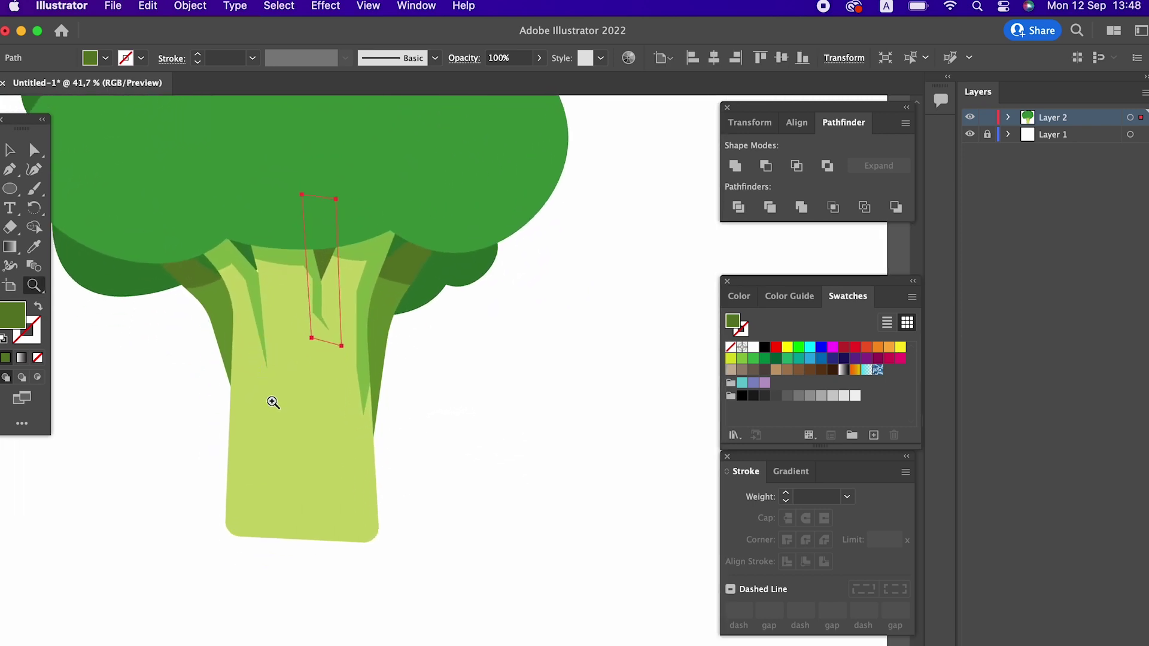
{"action": "scroll", "coordinate": [269, 385], "scroll_direction": "up", "scroll_amount": 1}
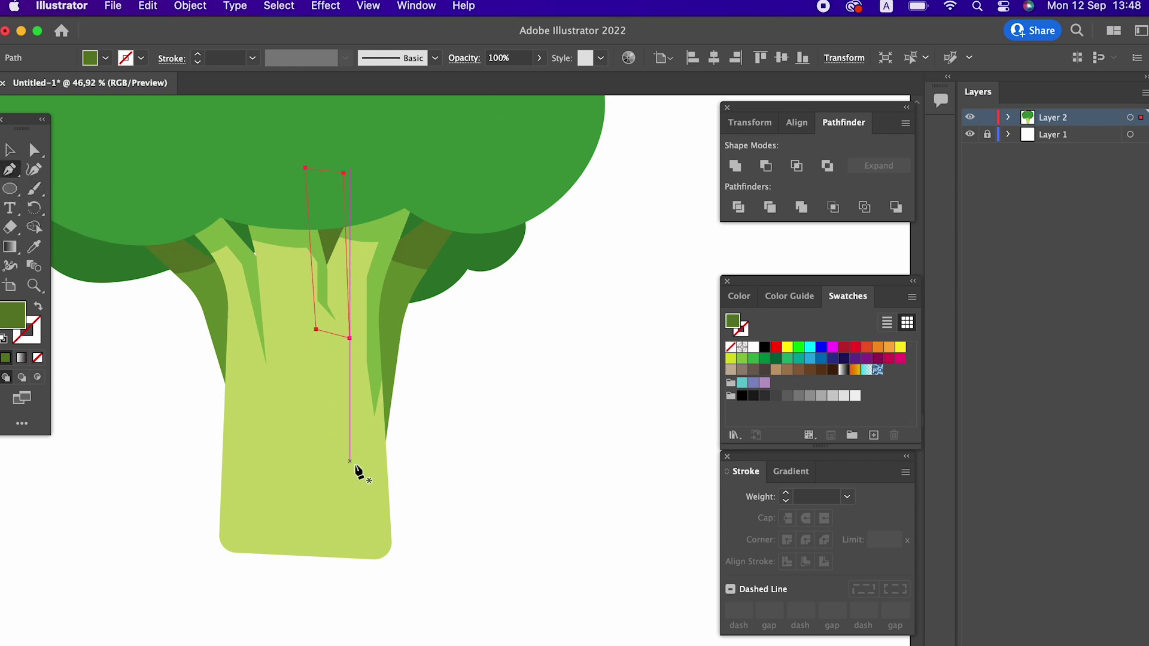
- Draw a curved shadow shape across the trunk's flared base with the Pen tool
{"action": "left_click", "coordinate": [350, 415]}
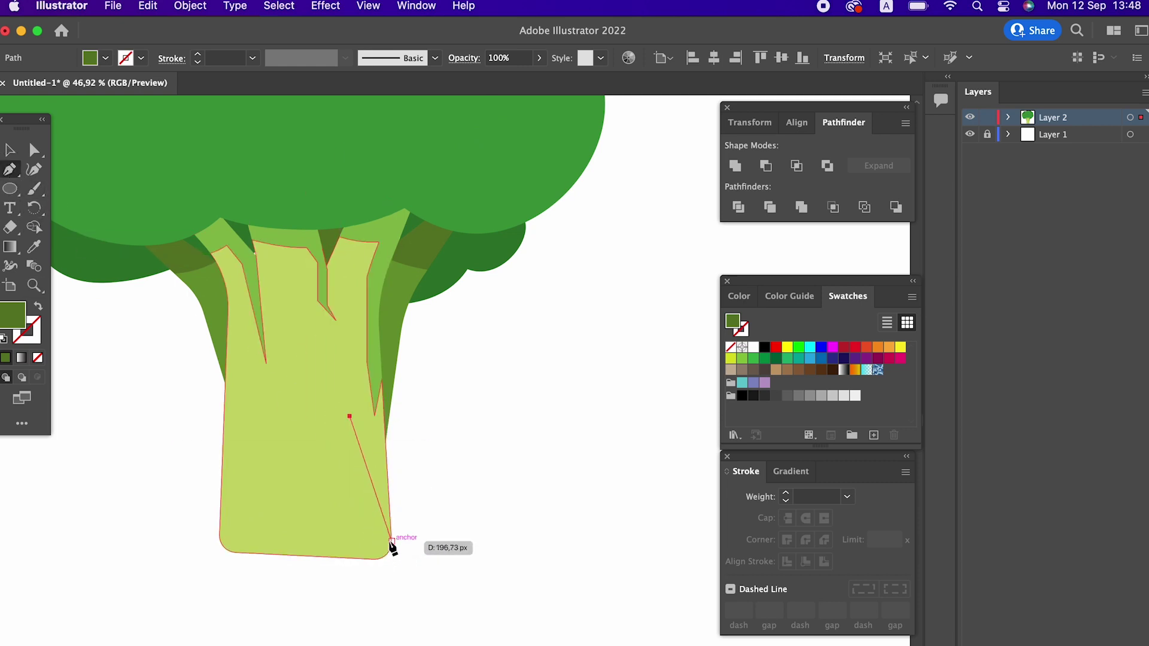
{"action": "left_click", "coordinate": [426, 564]}
{"action": "left_click", "coordinate": [206, 576]}
{"action": "left_click", "coordinate": [199, 521]}
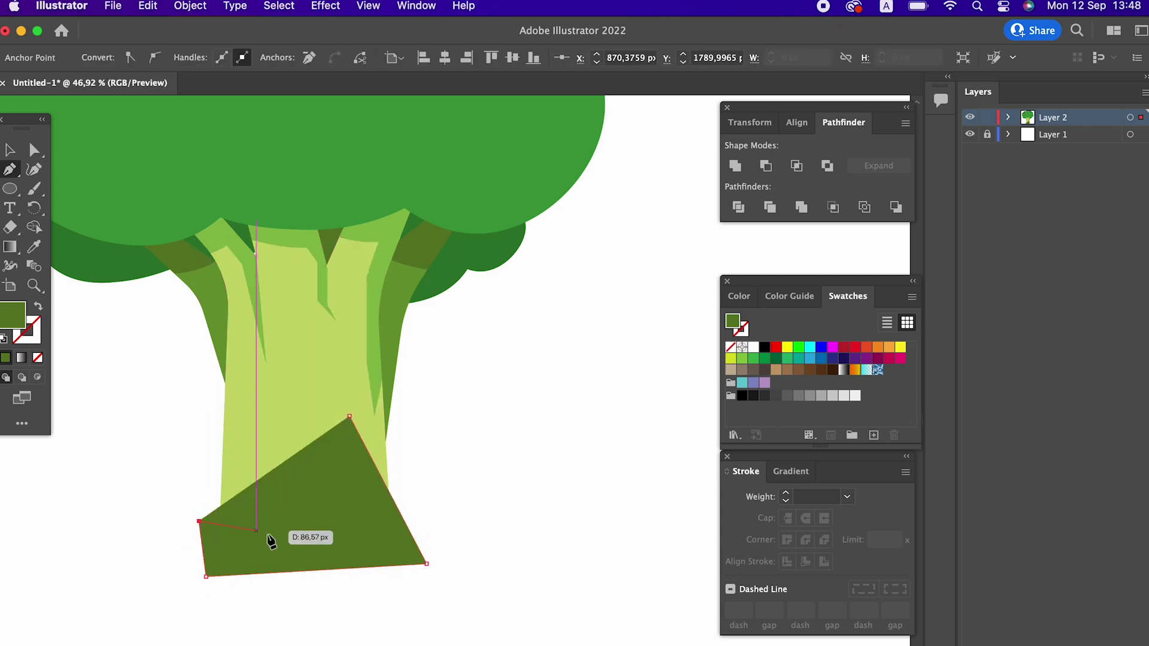
{"action": "left_click_drag", "start_coordinate": [336, 530], "coordinate": [346, 506]}
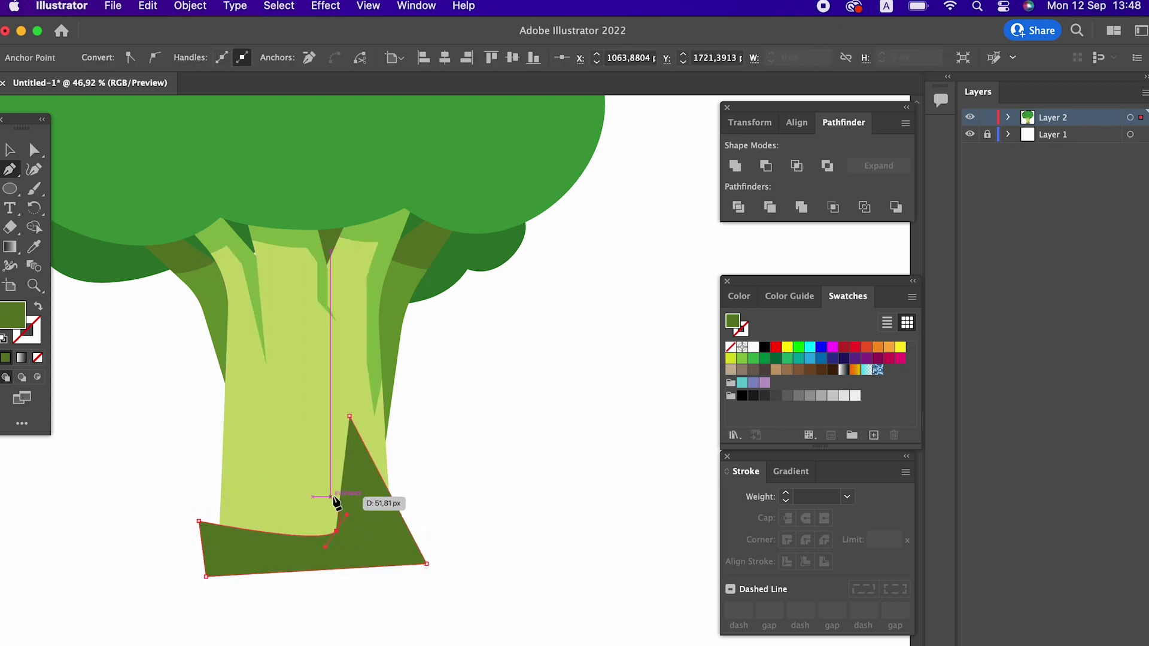
{"action": "left_click_drag", "start_coordinate": [346, 505], "coordinate": [355, 489]}
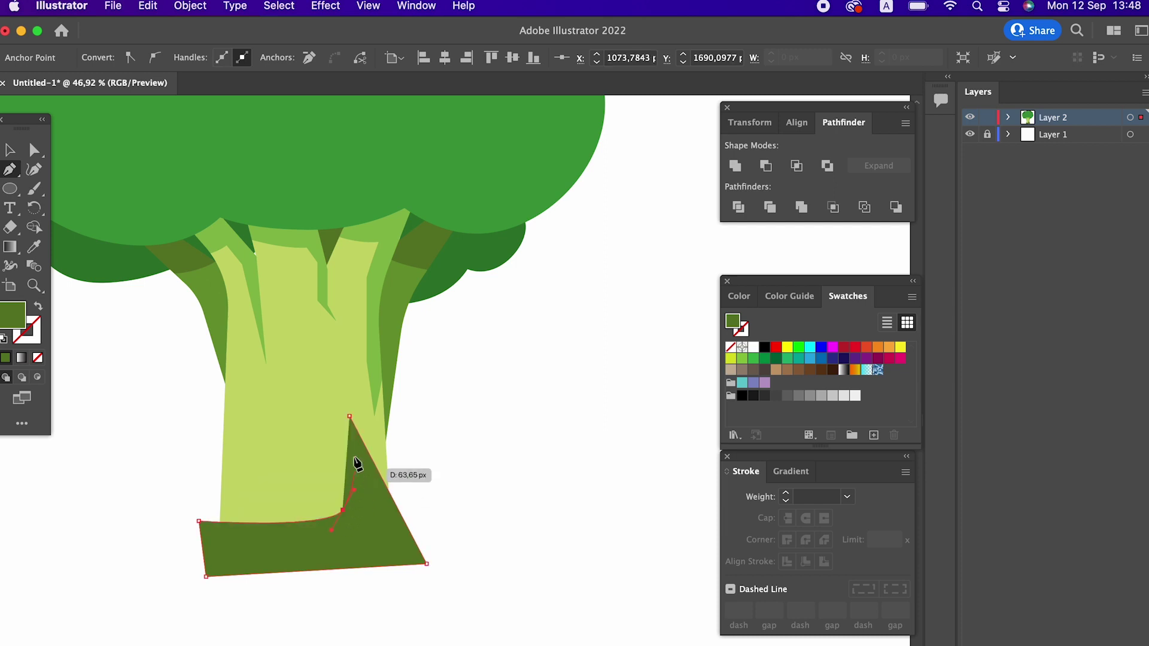
{"action": "left_click", "coordinate": [350, 417]}
- Draw a thin blade shape running down the trunk
{"action": "left_click", "coordinate": [281, 354]}
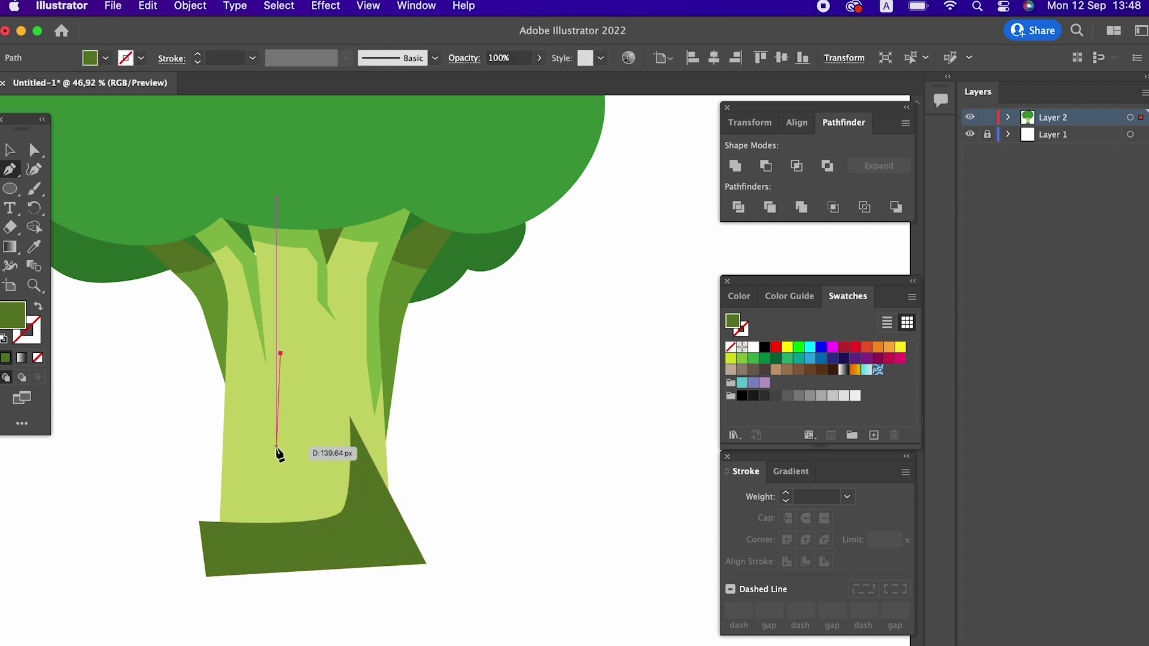
{"action": "left_click", "coordinate": [293, 418]}
{"action": "left_click", "coordinate": [288, 457]}
{"action": "left_click", "coordinate": [312, 487]}
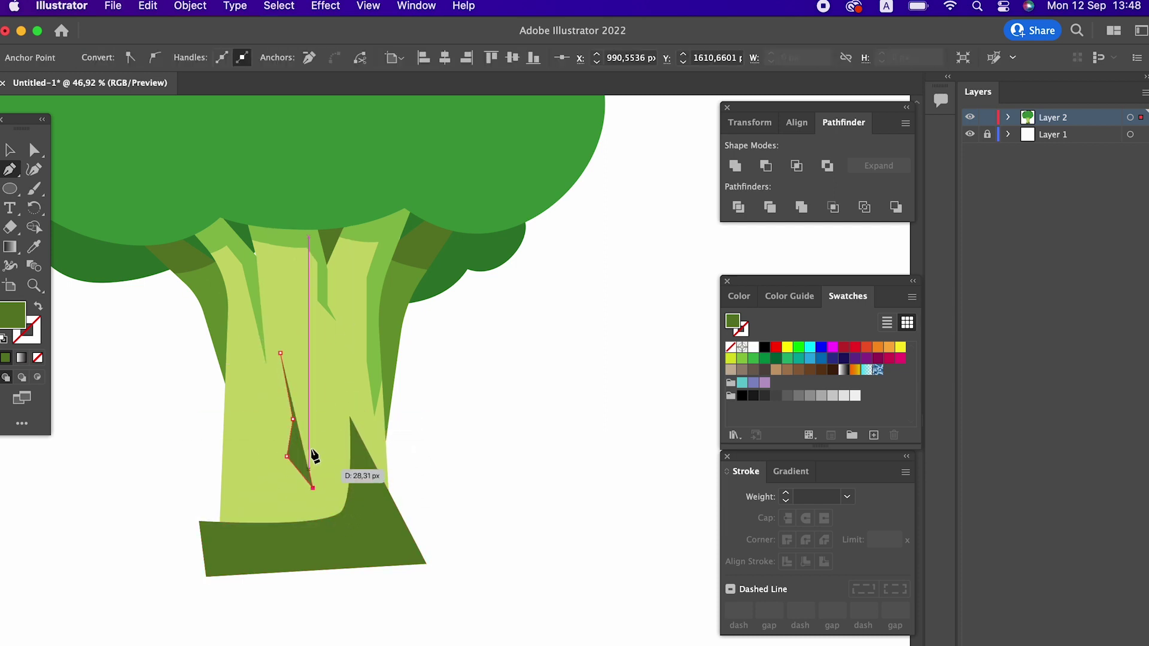
{"action": "left_click", "coordinate": [281, 354]}
- Eyedrop the lighter mid-green #82AF41 onto the blade and base shadow
{"action": "left_click", "coordinate": [12, 152]}
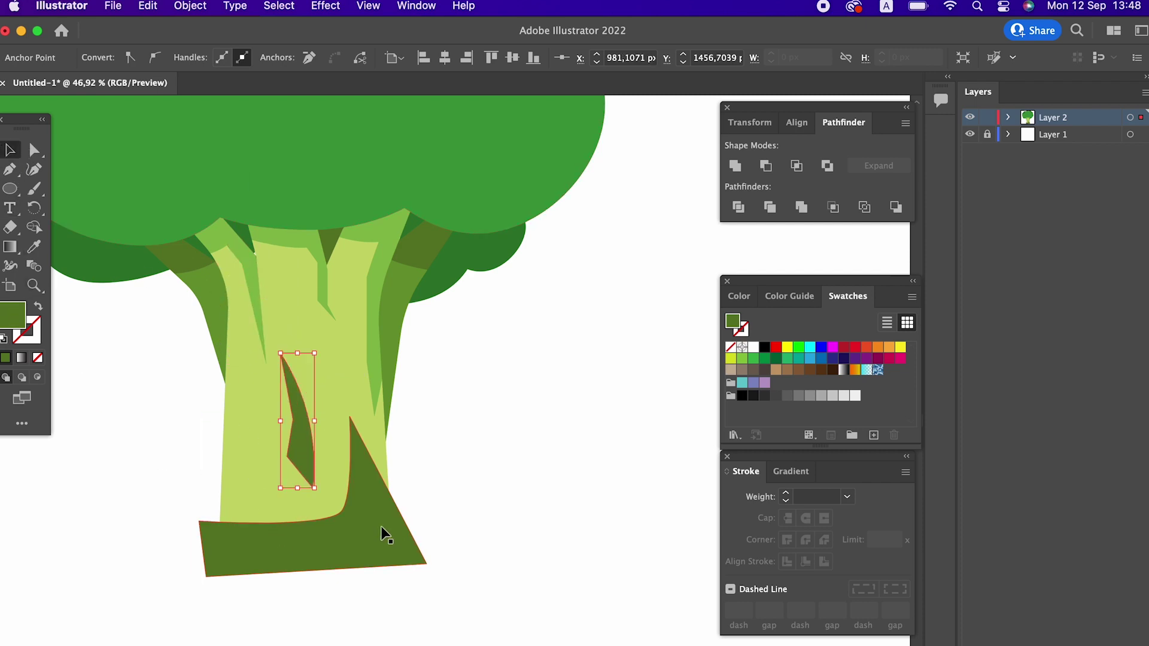
{"action": "left_click", "coordinate": [403, 546], "text": "shift"}
{"action": "left_click", "coordinate": [34, 246]}
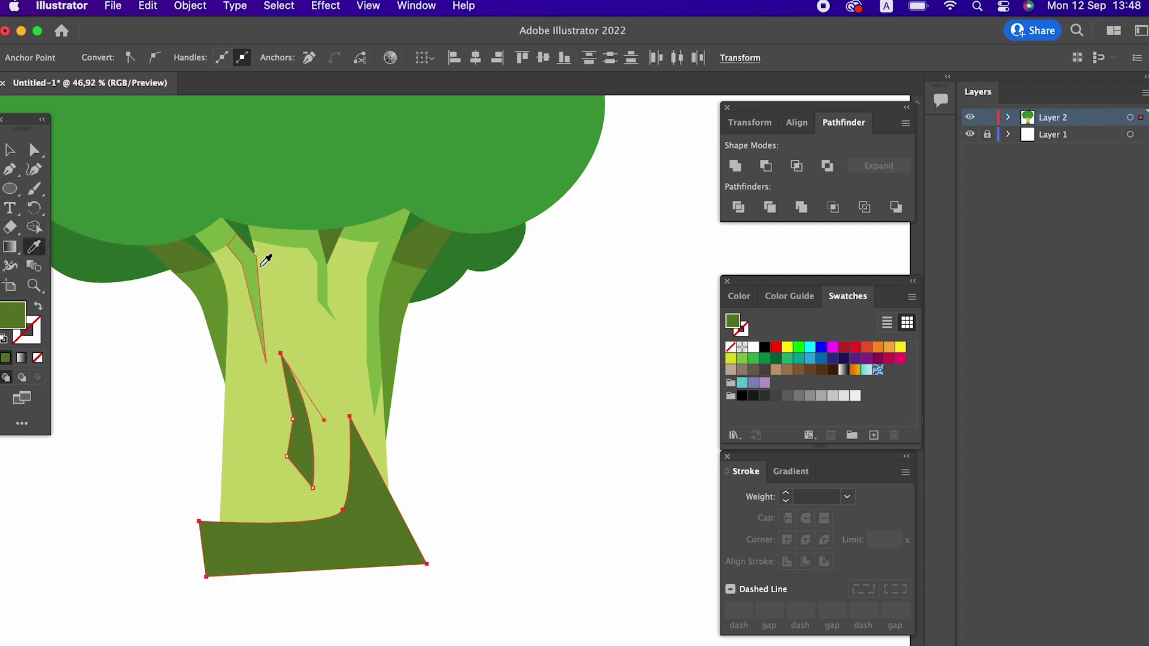
{"action": "left_click", "coordinate": [254, 251]}
{"action": "key", "text": "z"}
{"action": "left_click", "coordinate": [351, 479]}
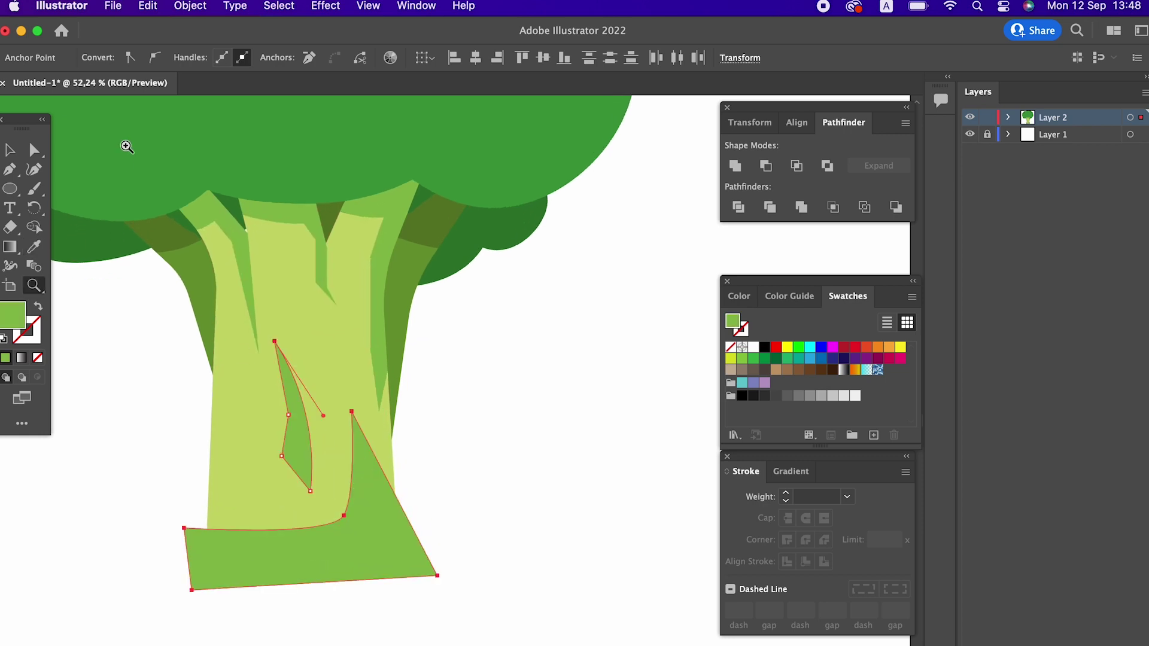
- Give the small trunk shape and right trunk strip a darker green fill
{"action": "left_click", "coordinate": [34, 150]}
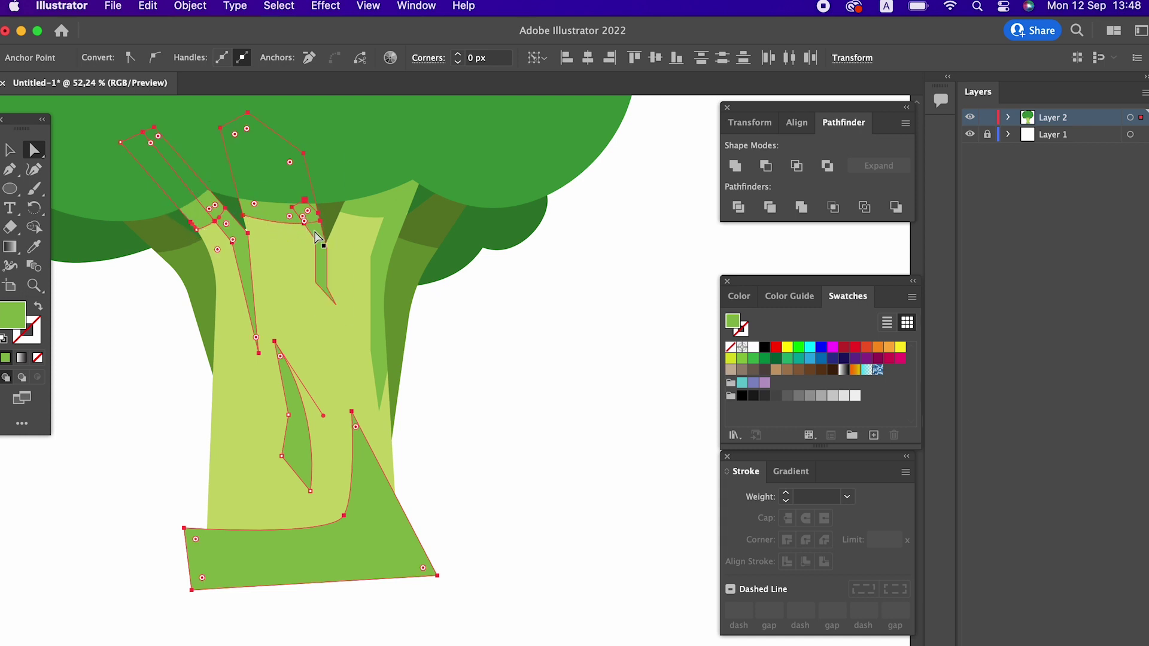
{"action": "left_click", "coordinate": [399, 206], "text": "shift"}
{"action": "left_click", "coordinate": [383, 213], "text": "shift"}
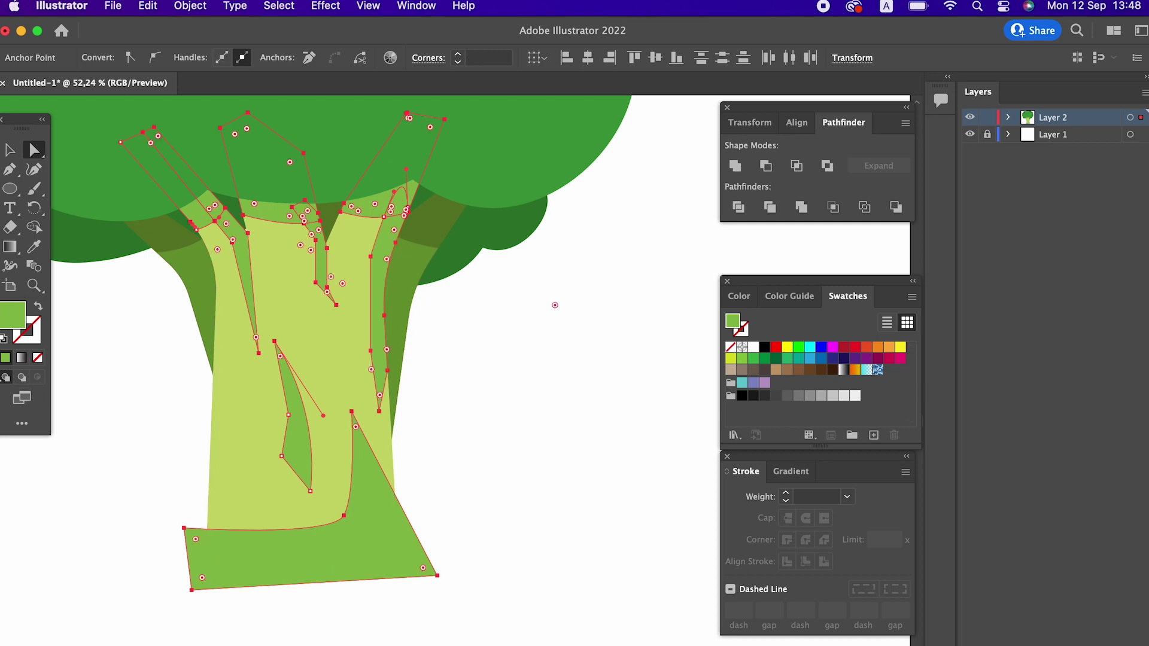
{"action": "double_click", "coordinate": [28, 312]}
{"action": "left_click", "coordinate": [150, 144]}
{"action": "left_click", "coordinate": [409, 79]}
{"action": "left_click_drag", "start_coordinate": [463, 288], "coordinate": [443, 329]}
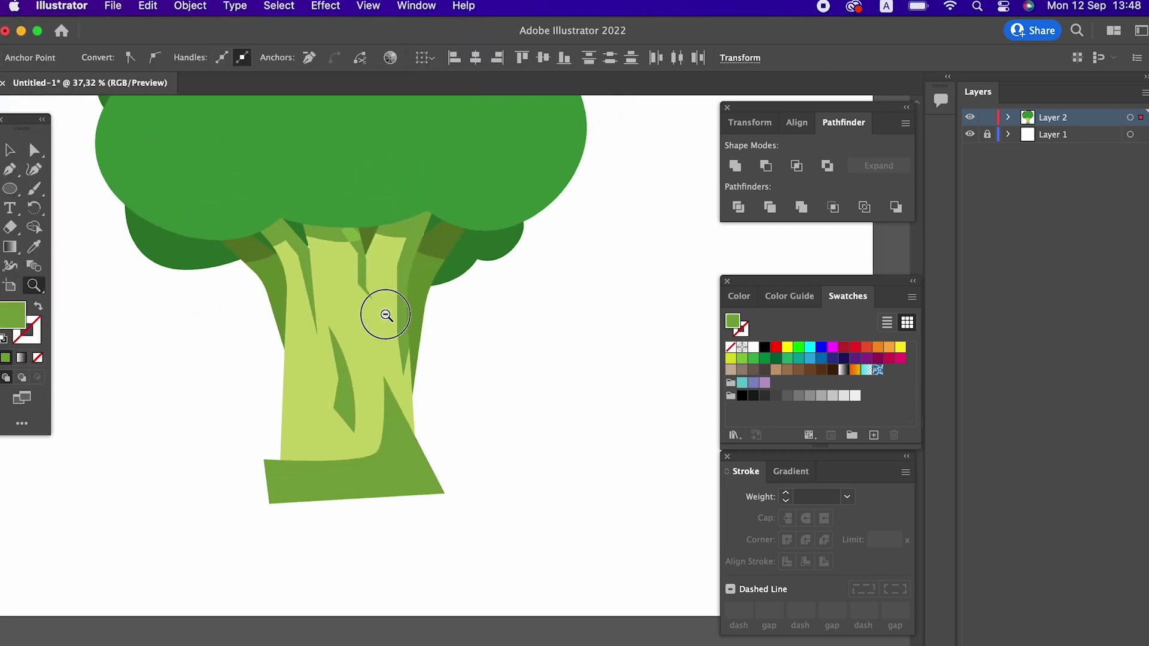
{"action": "left_click", "coordinate": [35, 150]}
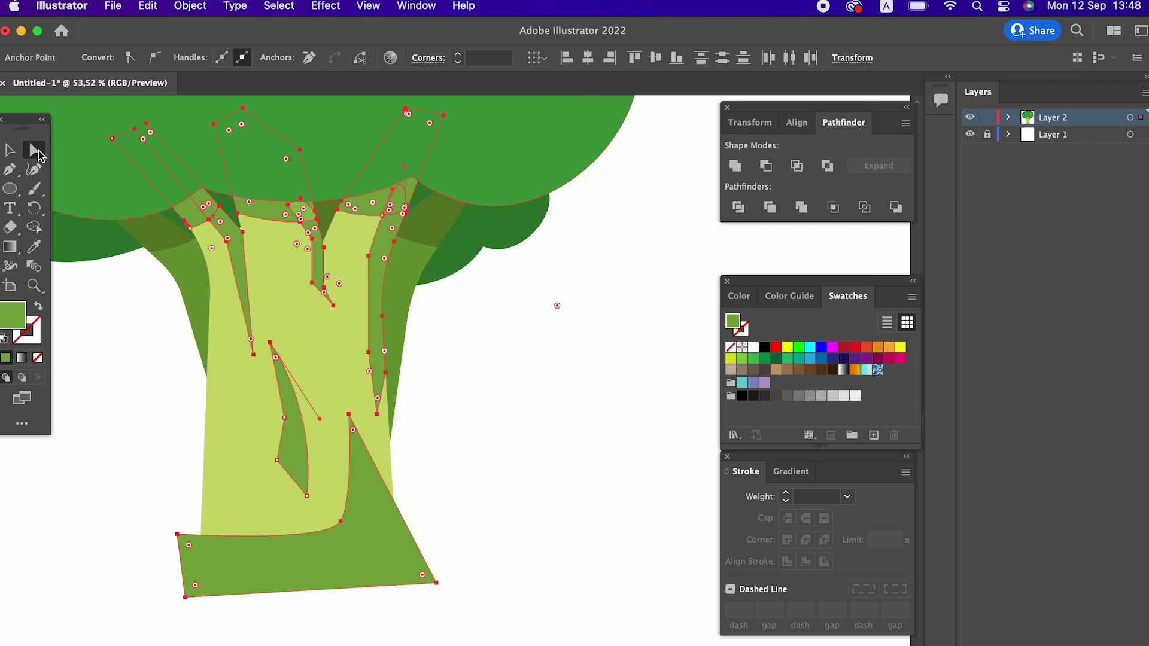
- Eyedrop the darker trunk green onto the small shape under the crown
{"action": "left_click", "coordinate": [479, 377]}
{"action": "left_click", "coordinate": [306, 222]}
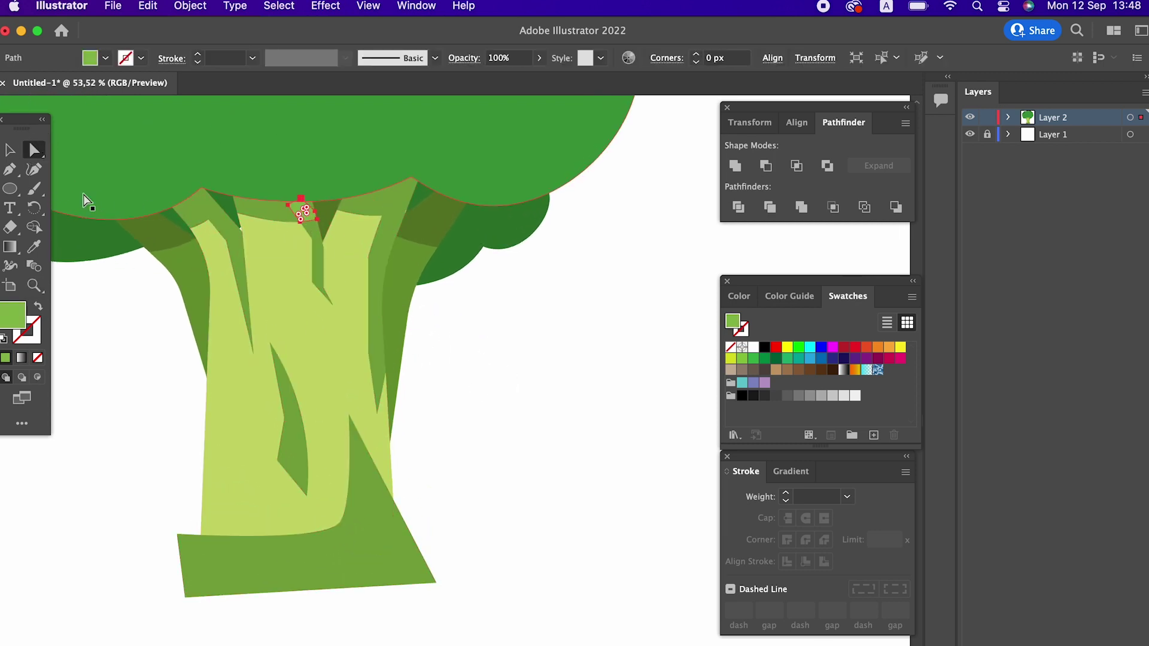
{"action": "left_click", "coordinate": [28, 246]}
{"action": "left_click", "coordinate": [359, 513]}
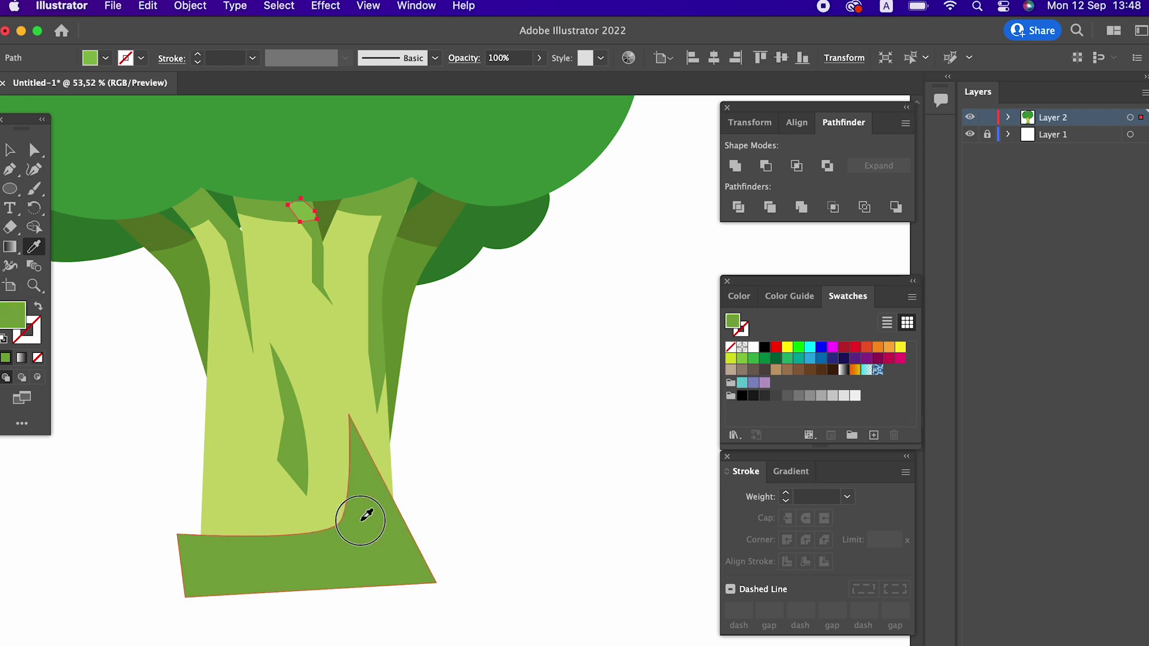
- Divide the shadow, blade and trunk with Pathfinder and delete the piece outside the trunk
{"action": "left_click", "coordinate": [10, 150]}
{"action": "left_click", "coordinate": [422, 490]}
{"action": "left_click", "coordinate": [407, 546]}
{"action": "left_click", "coordinate": [306, 443], "text": "shift"}
{"action": "left_click", "coordinate": [334, 371], "text": "shift"}
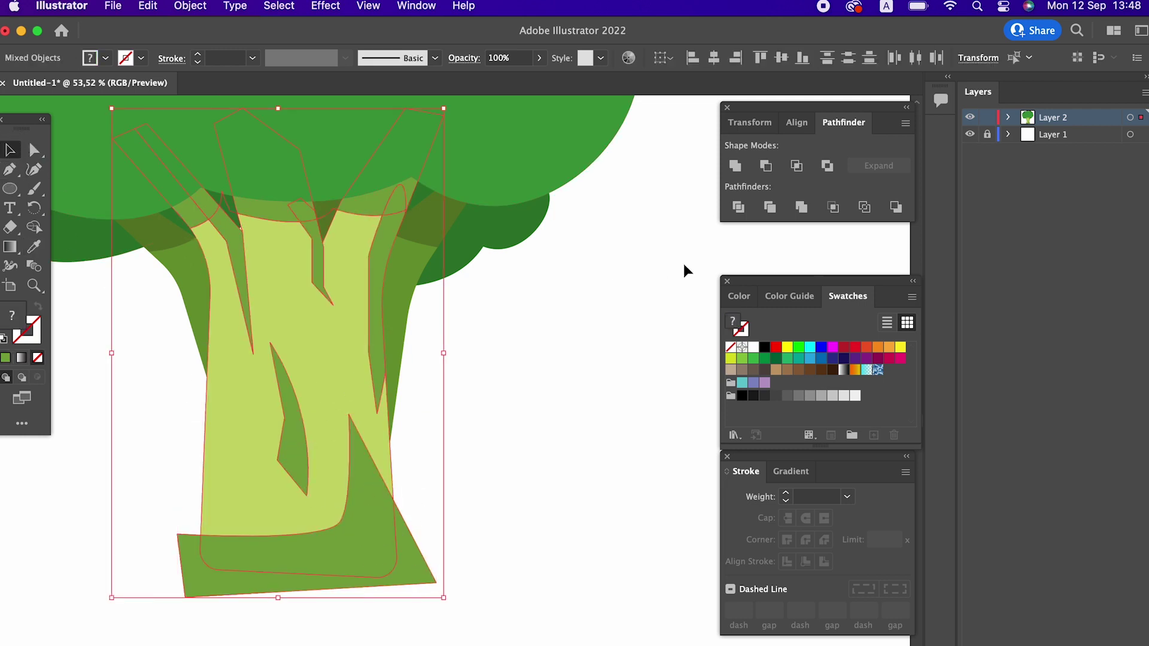
{"action": "left_click", "coordinate": [739, 207]}
{"action": "double_click", "coordinate": [350, 546]}
{"action": "left_click", "coordinate": [407, 568]}
{"action": "key", "text": "Delete"}
{"action": "double_click", "coordinate": [504, 554]}
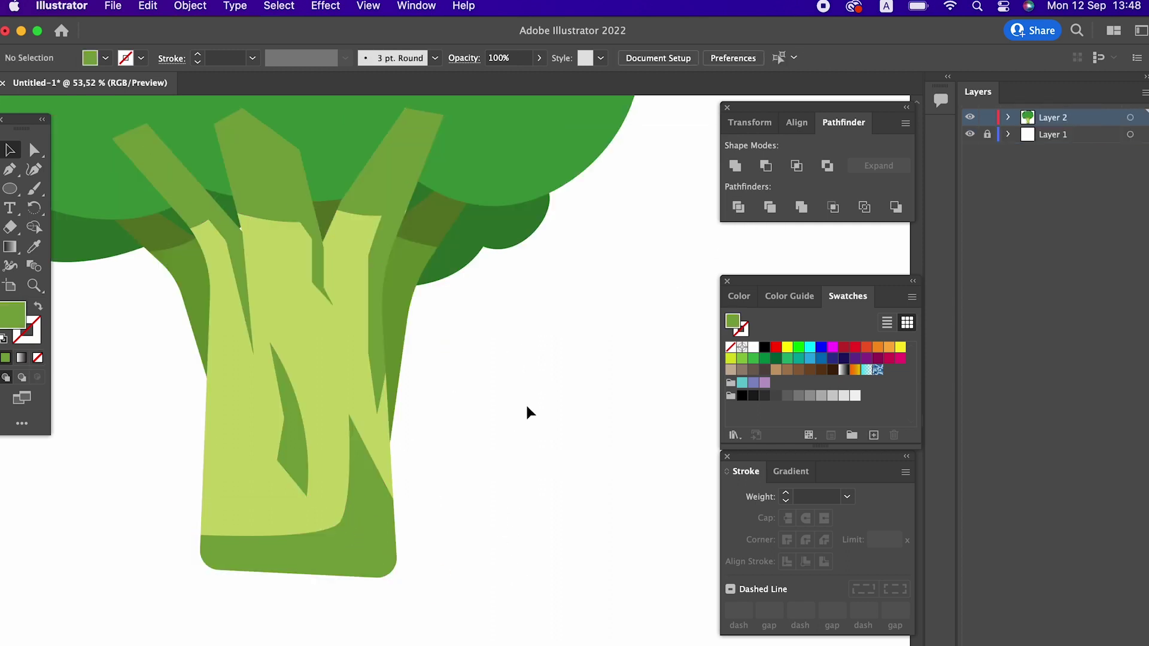
- Bring the big crown shape to the front, over the trunk branches
{"action": "scroll", "coordinate": [526, 419], "scroll_direction": "up", "scroll_amount": 5}
{"action": "left_click", "coordinate": [562, 290]}
{"action": "right_click", "coordinate": [559, 265]}
{"action": "mouse_move", "coordinate": [633, 579]}
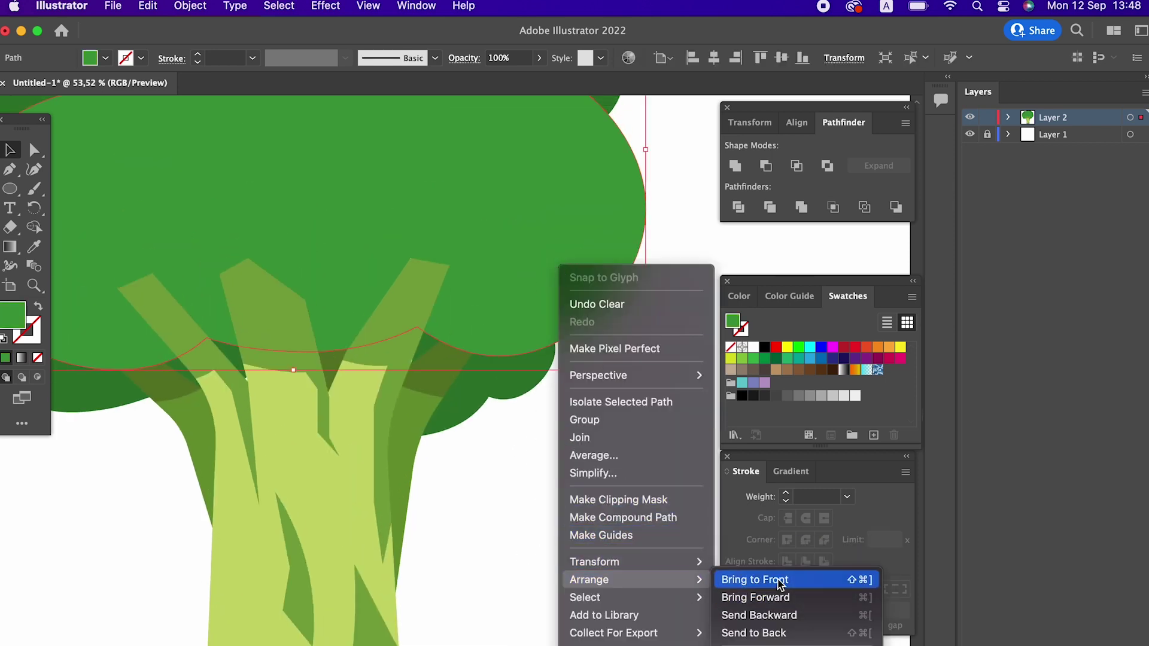
{"action": "left_click", "coordinate": [726, 579]}
{"action": "left_click", "coordinate": [572, 554]}
- Zoom and pan to frame the whole broccoli, selecting the green crown
{"action": "key", "text": "z"}
{"action": "left_click", "coordinate": [415, 490]}
{"action": "mouse_move", "coordinate": [526, 452]}
{"action": "left_mouse_down"}
{"action": "mouse_move", "coordinate": [441, 462]}
{"action": "mouse_move", "coordinate": [487, 492]}
{"action": "mouse_move", "coordinate": [401, 443]}
{"action": "left_mouse_up"}
{"action": "left_click", "coordinate": [410, 412], "text": "alt"}
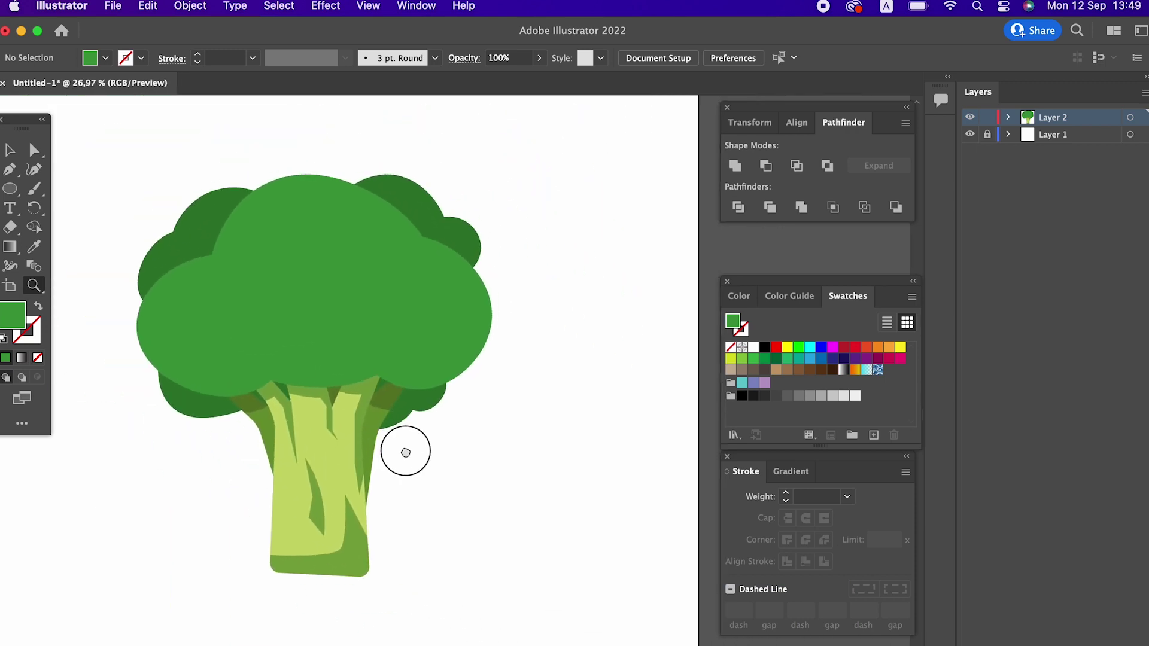
{"action": "scroll", "coordinate": [395, 371], "scroll_direction": "up", "scroll_amount": 3}
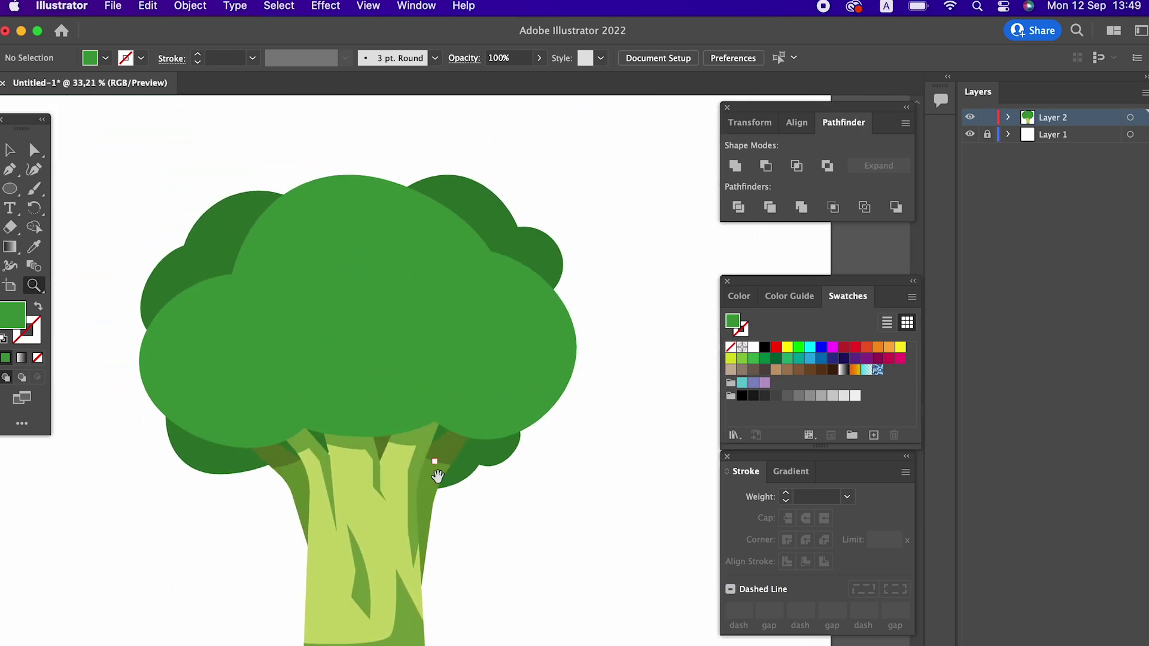
{"action": "scroll", "coordinate": [439, 466], "scroll_direction": "up", "scroll_amount": 2}
{"action": "scroll", "coordinate": [385, 457], "scroll_direction": "down", "scroll_amount": 2}
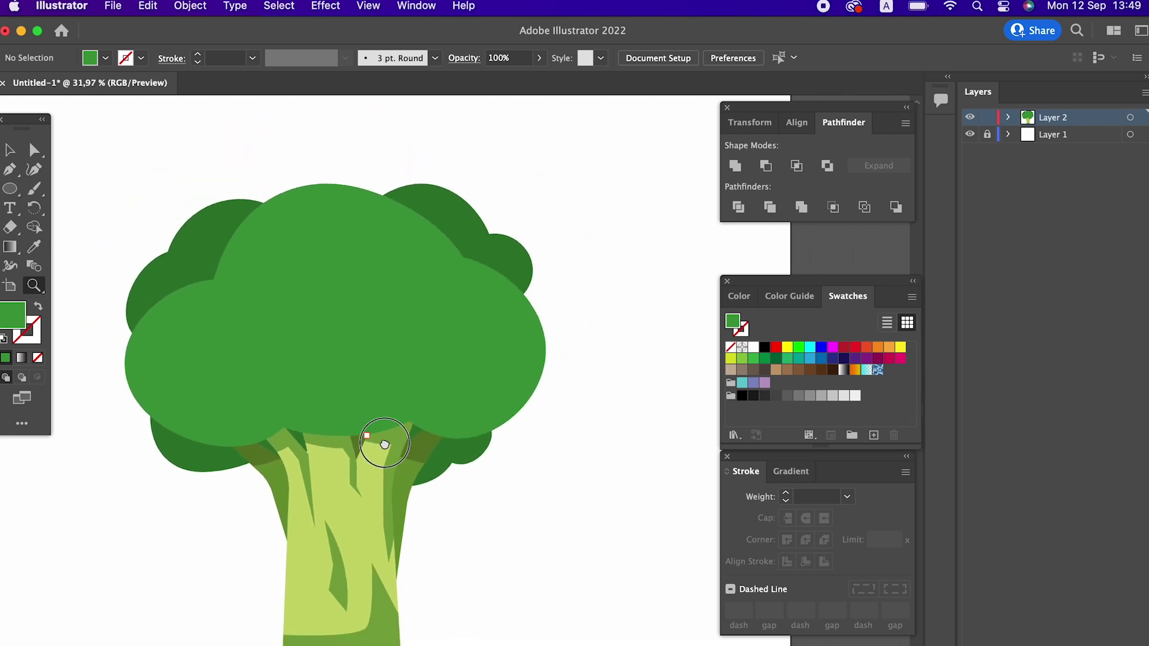
{"action": "left_click_drag", "start_coordinate": [379, 448], "coordinate": [400, 404]}
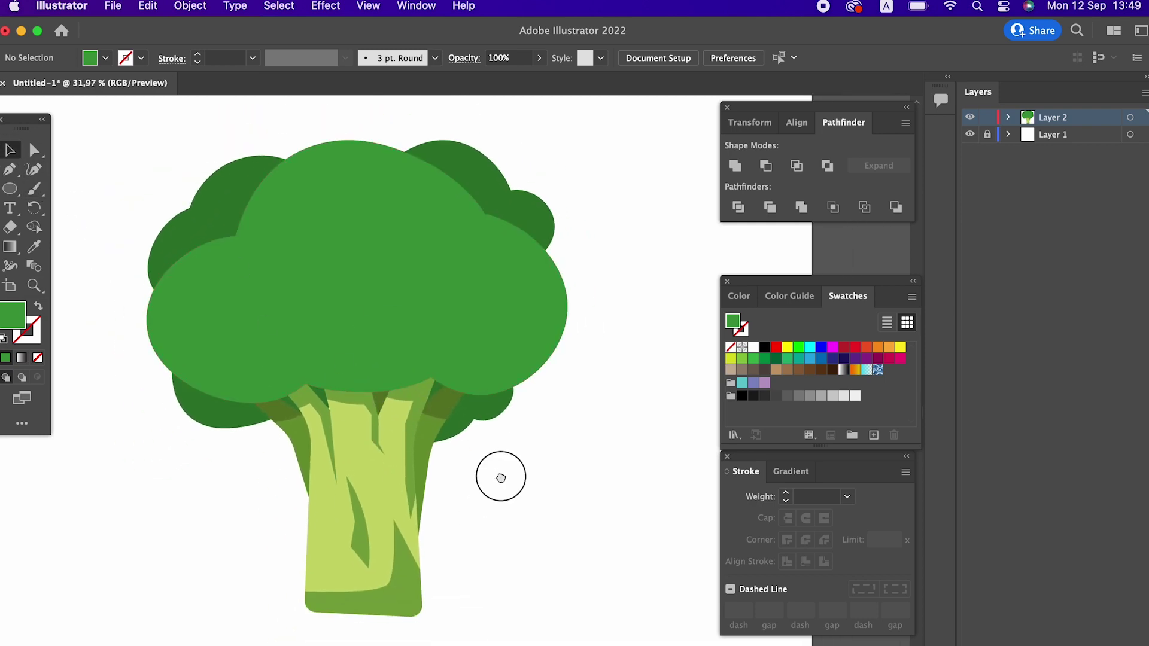
{"action": "scroll", "coordinate": [501, 475], "scroll_direction": "up", "scroll_amount": 2}
{"action": "left_click", "coordinate": [303, 262]}
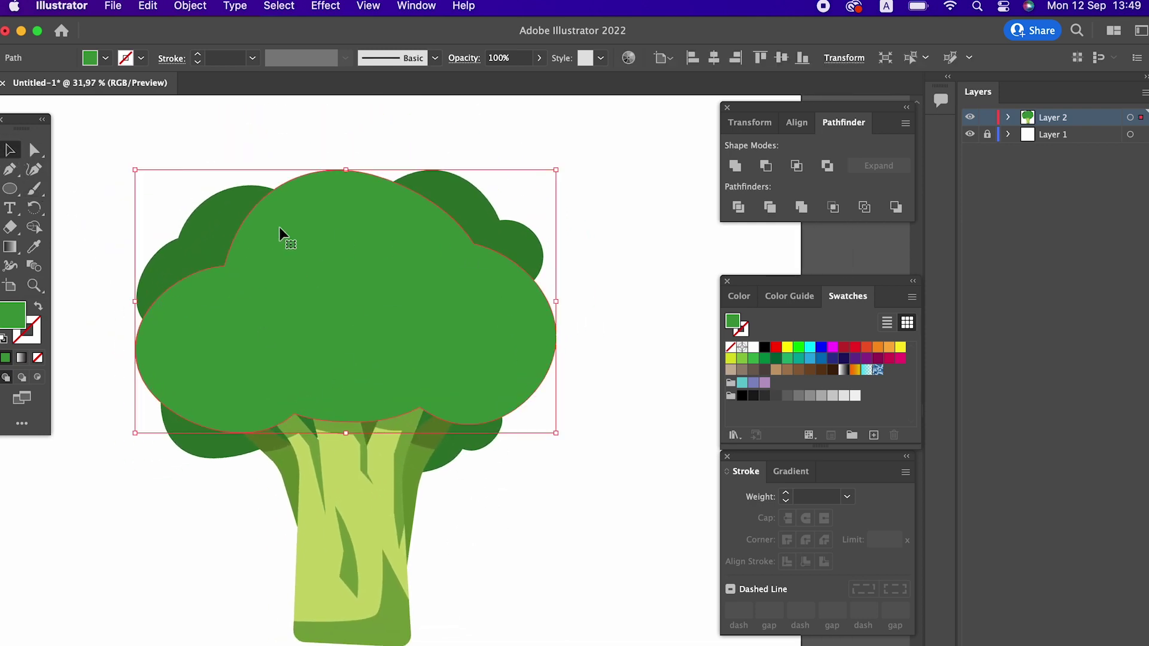
- Draw a closed shape with a wavy lower edge over the top of the broccoli crown
{"action": "left_click", "coordinate": [11, 173]}
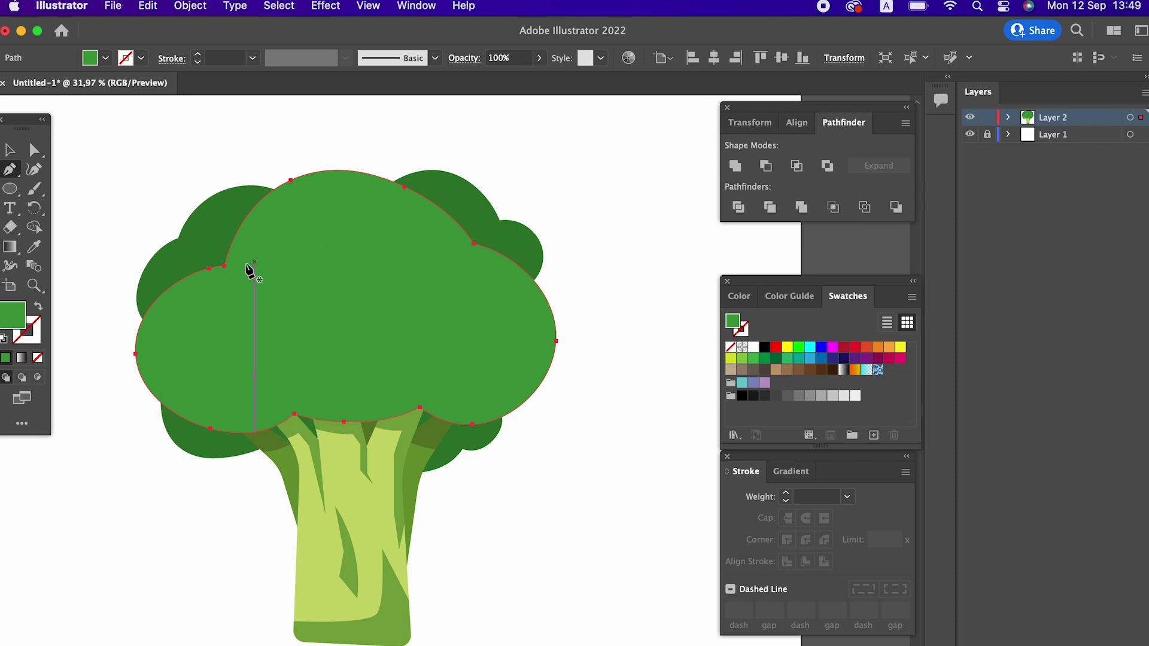
{"action": "left_click", "coordinate": [129, 301]}
{"action": "left_click_drag", "start_coordinate": [170, 365], "coordinate": [254, 371]}
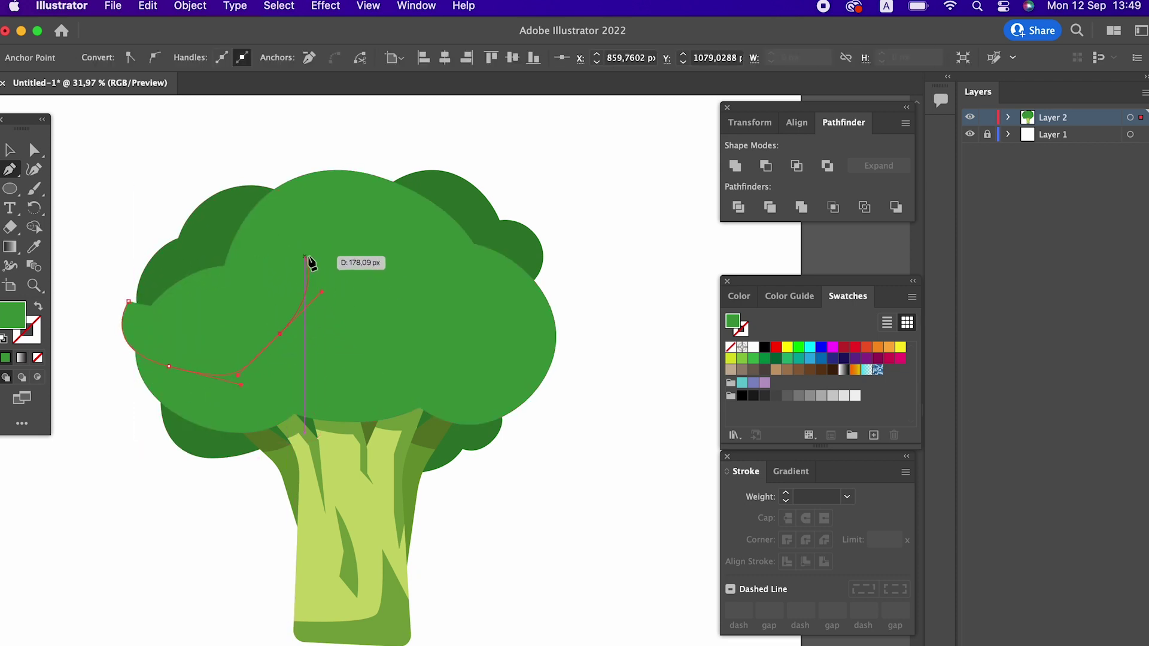
{"action": "key", "text": "Escape"}
{"action": "left_click_drag", "start_coordinate": [449, 255], "coordinate": [471, 264]}
{"action": "left_click_drag", "start_coordinate": [528, 337], "coordinate": [589, 310]}
{"action": "left_click_drag", "start_coordinate": [305, 144], "coordinate": [147, 187]}
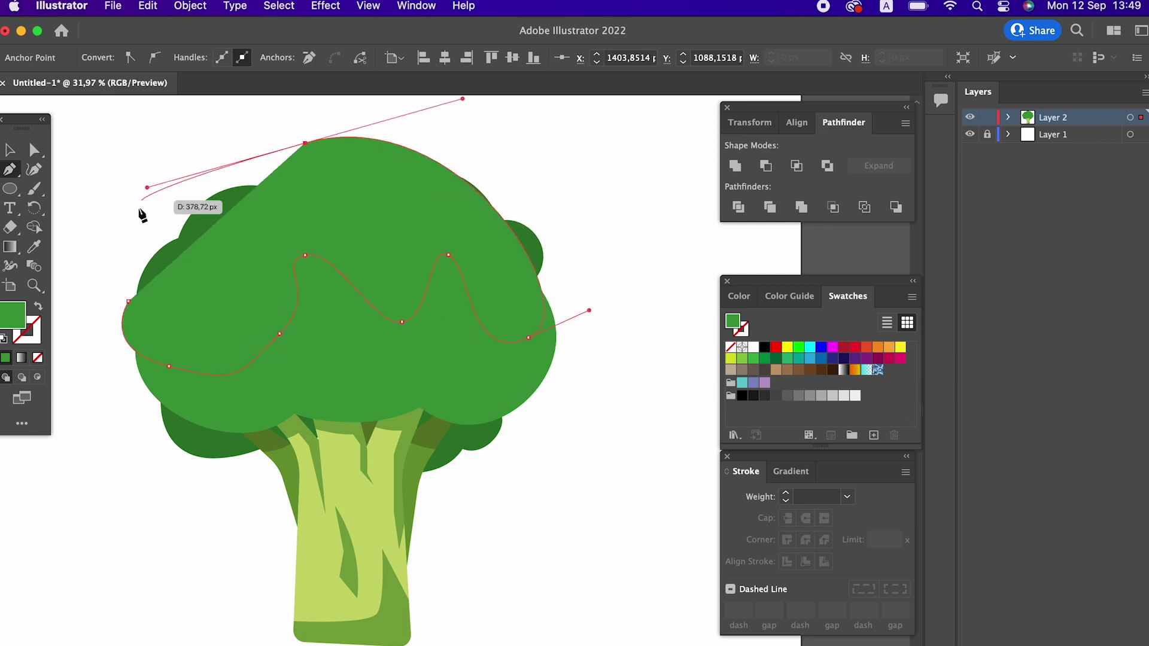
{"action": "left_click", "coordinate": [128, 302]}
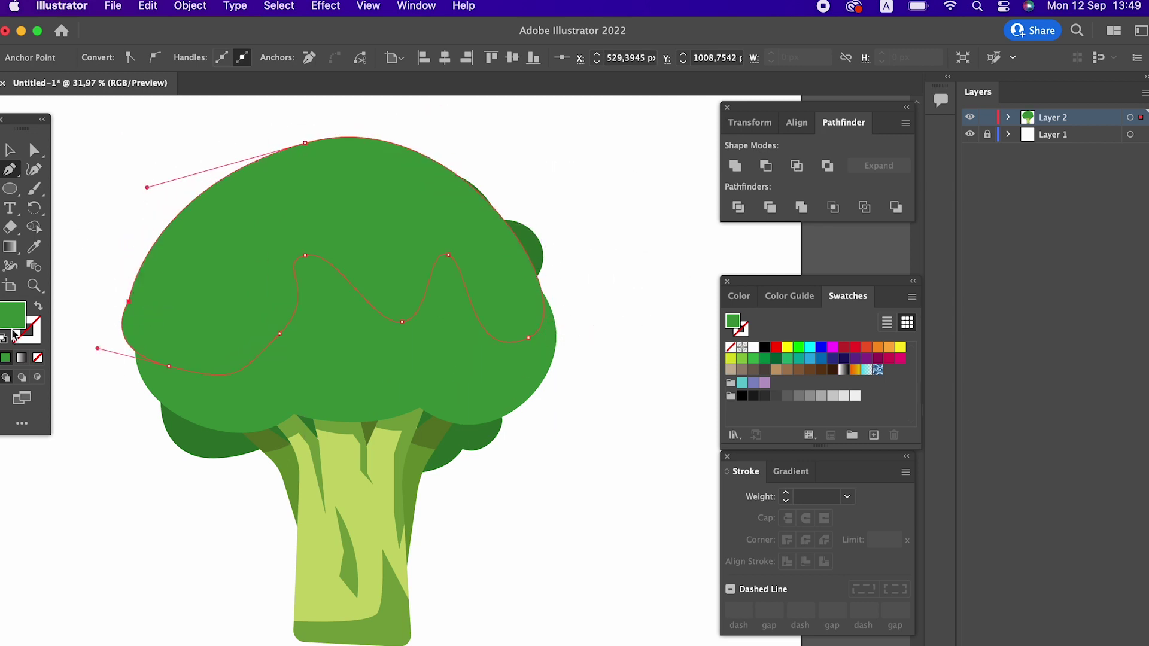
- Fill the new shape with lighter yellow-green, hue 94° (65993D)
{"action": "double_click", "coordinate": [14, 333]}
{"action": "left_click", "coordinate": [254, 226]}
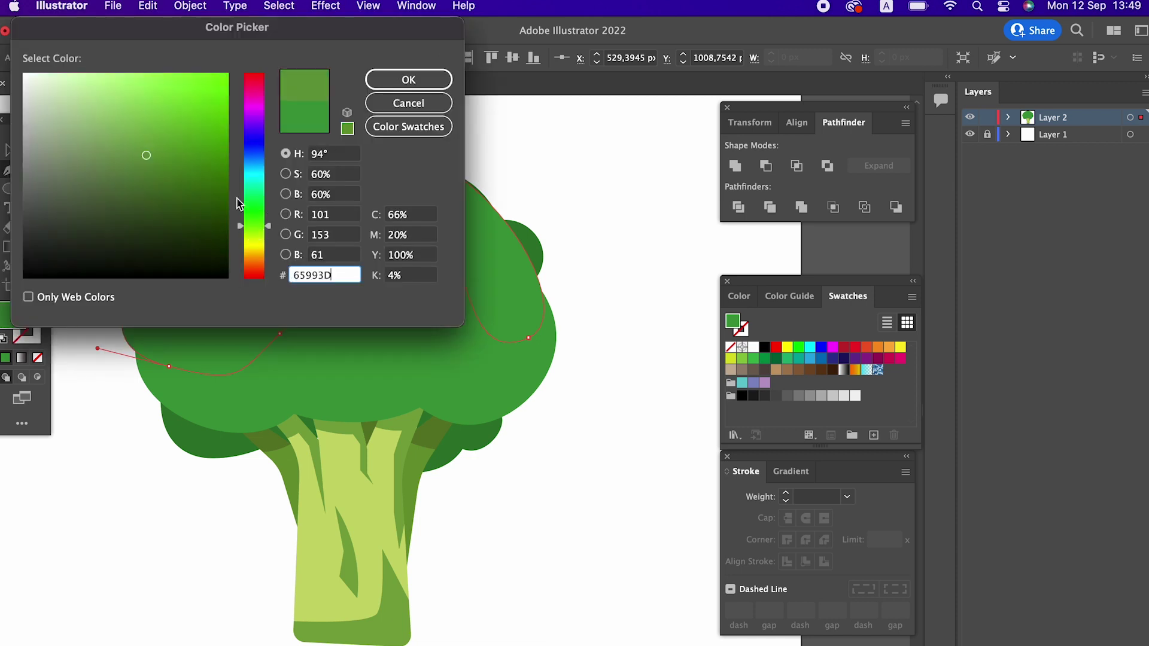
{"action": "left_click", "coordinate": [435, 83]}
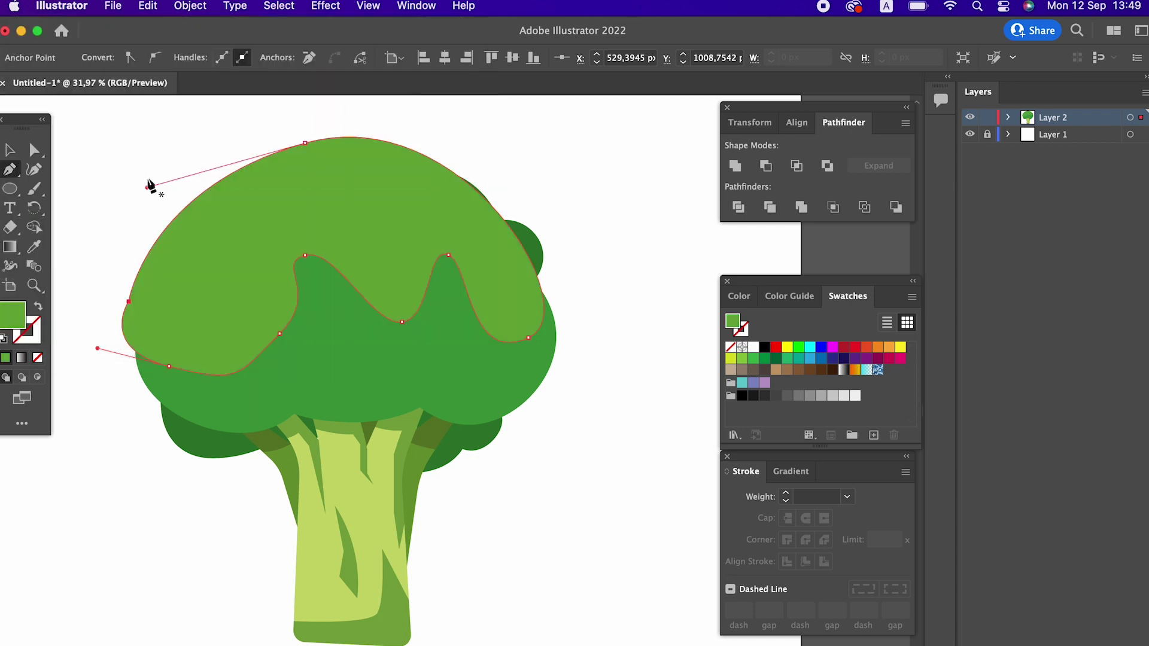
- Select the darker green middle crown shape and bring up its fill colour
{"action": "left_click", "coordinate": [10, 150]}
{"action": "left_click", "coordinate": [396, 329]}
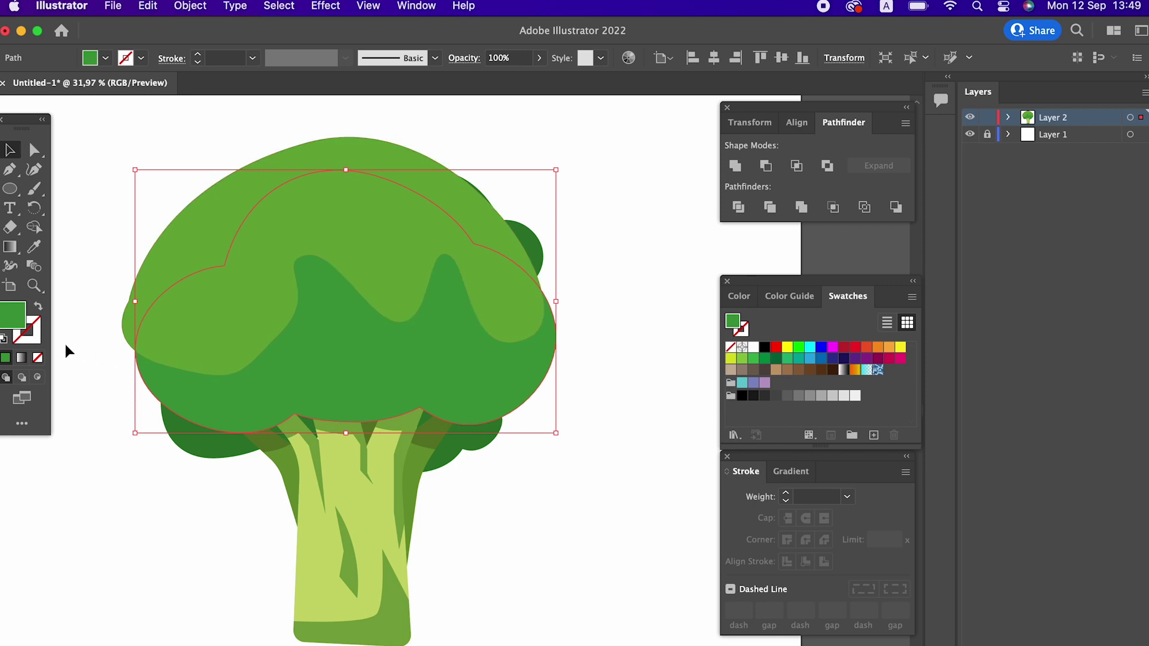
{"action": "double_click", "coordinate": [18, 326]}
- Make the crown green slightly darker, then reselect the light-green top shape
{"action": "left_click", "coordinate": [151, 163]}
{"action": "left_click", "coordinate": [408, 79]}
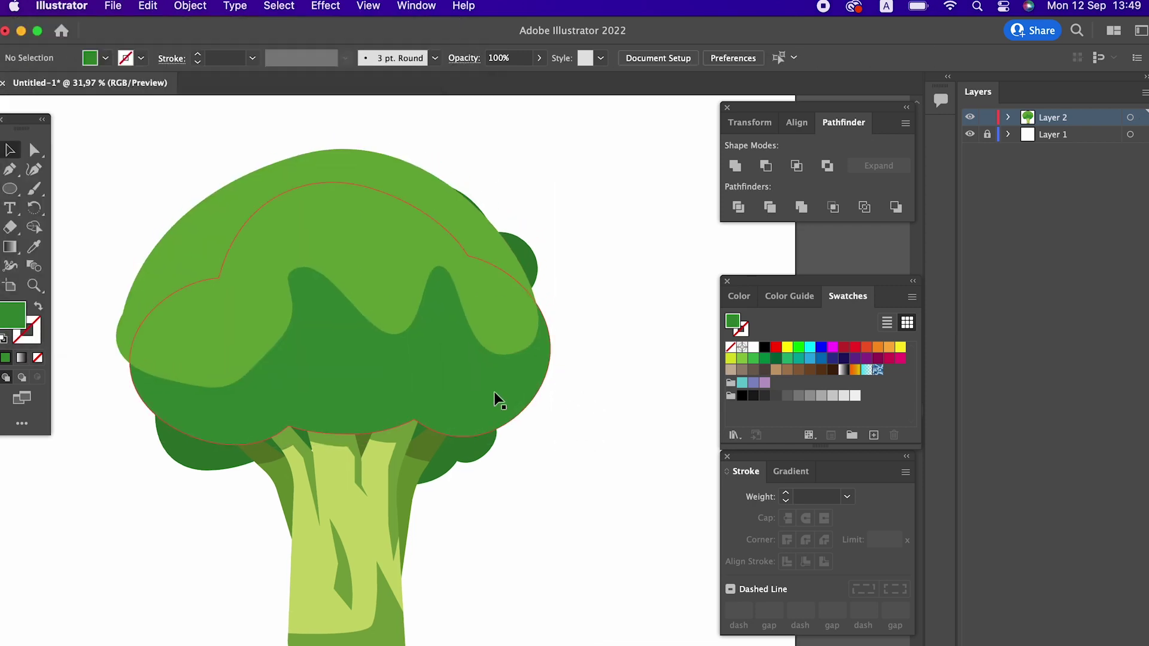
{"action": "left_click", "coordinate": [316, 252]}
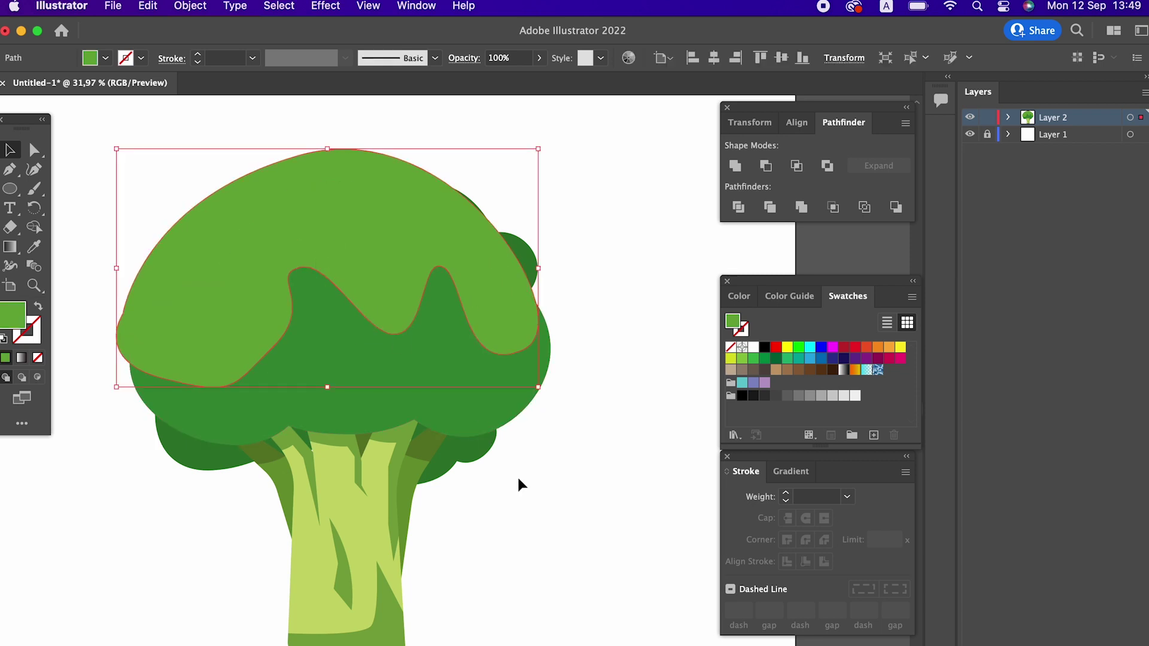
{"action": "left_click", "coordinate": [509, 497]}
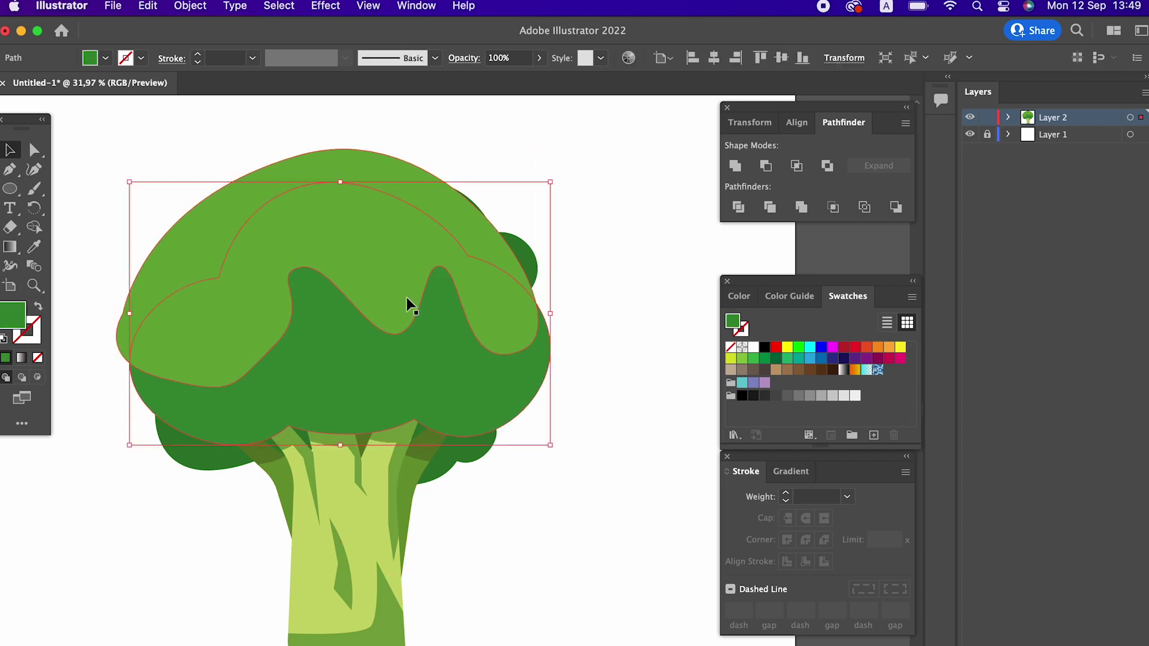
{"action": "left_click", "coordinate": [232, 256]}
- With the Curvature tool, bulge the highlight's right edge and reshape its wave peaks and dip
{"action": "left_click", "coordinate": [34, 169]}
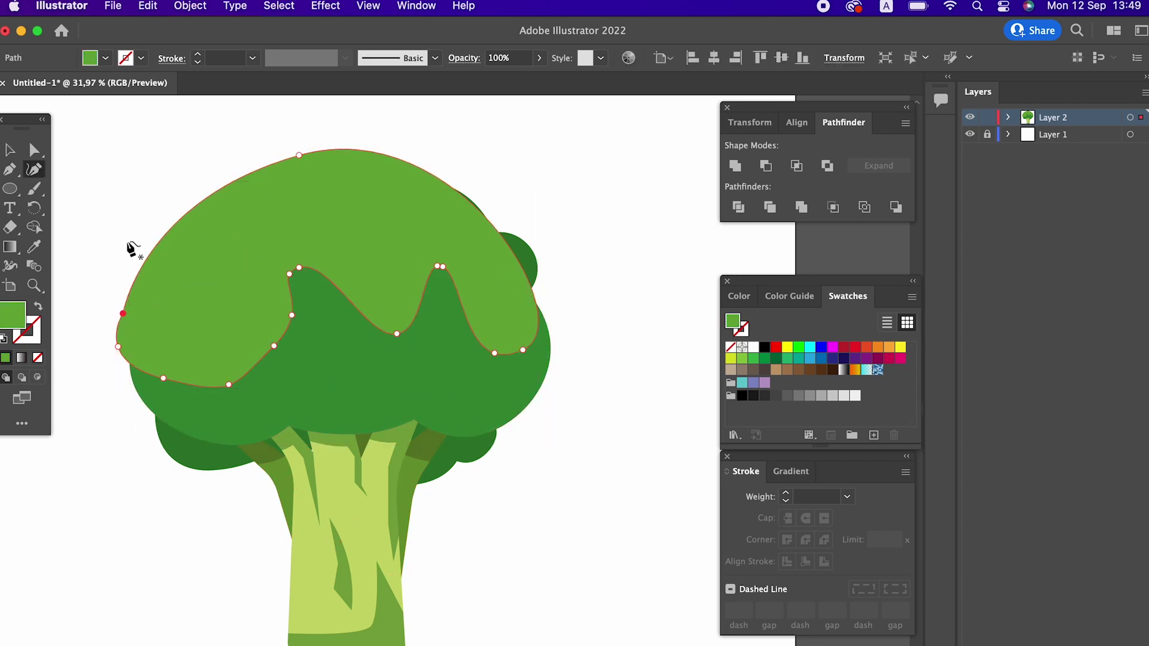
{"action": "left_click", "coordinate": [119, 305]}
{"action": "left_click_drag", "start_coordinate": [489, 265], "coordinate": [537, 268]}
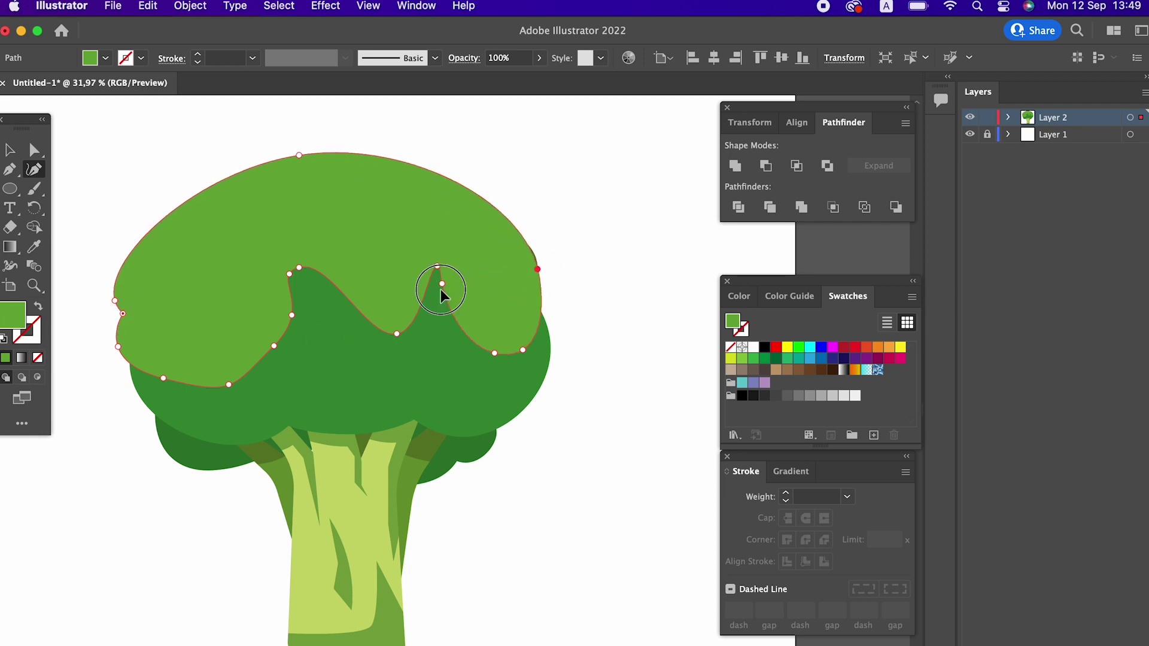
{"action": "left_click_drag", "start_coordinate": [437, 267], "coordinate": [418, 277]}
{"action": "left_click_drag", "start_coordinate": [519, 347], "coordinate": [540, 343]}
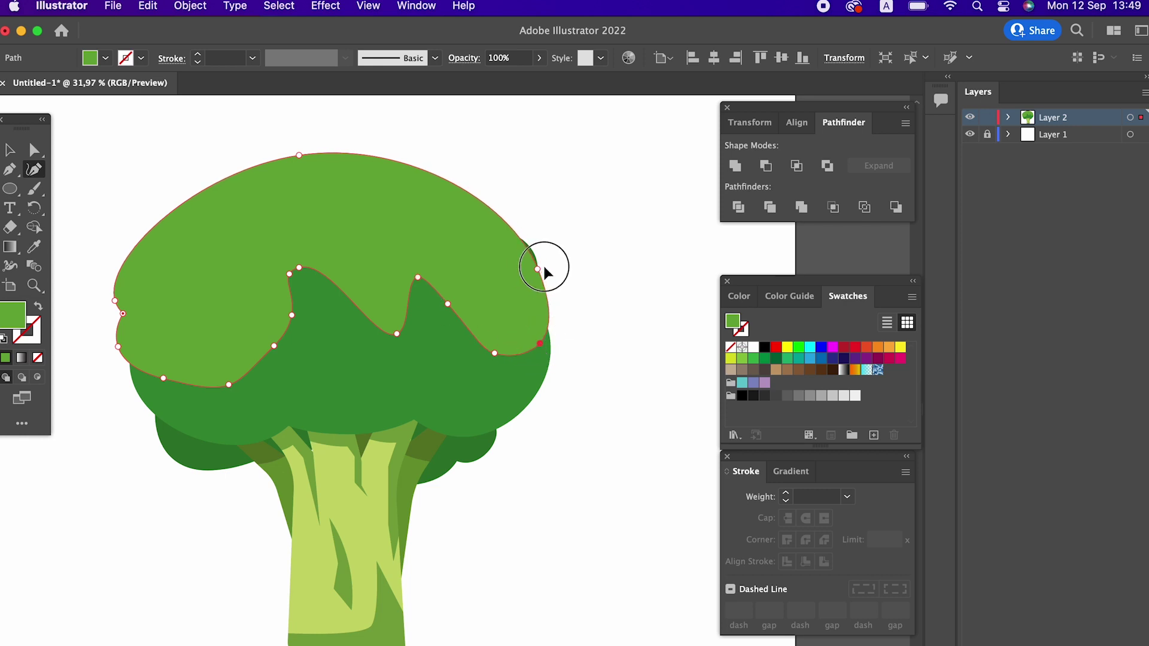
{"action": "left_click_drag", "start_coordinate": [537, 270], "coordinate": [551, 270]}
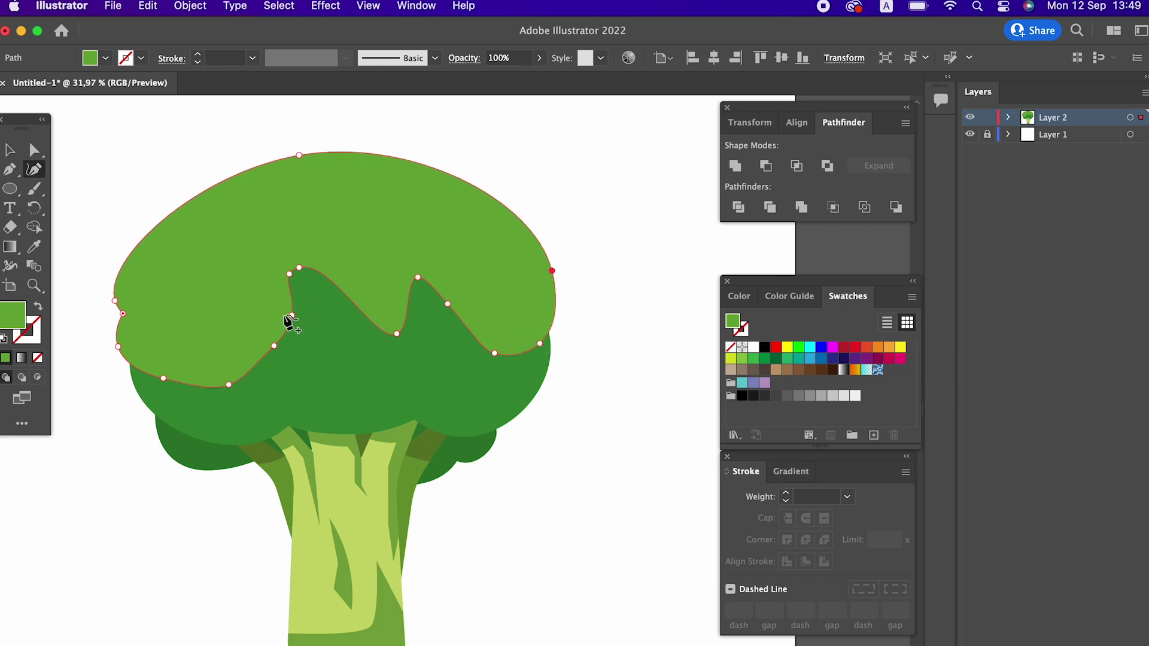
{"action": "left_click_drag", "start_coordinate": [292, 316], "coordinate": [310, 344]}
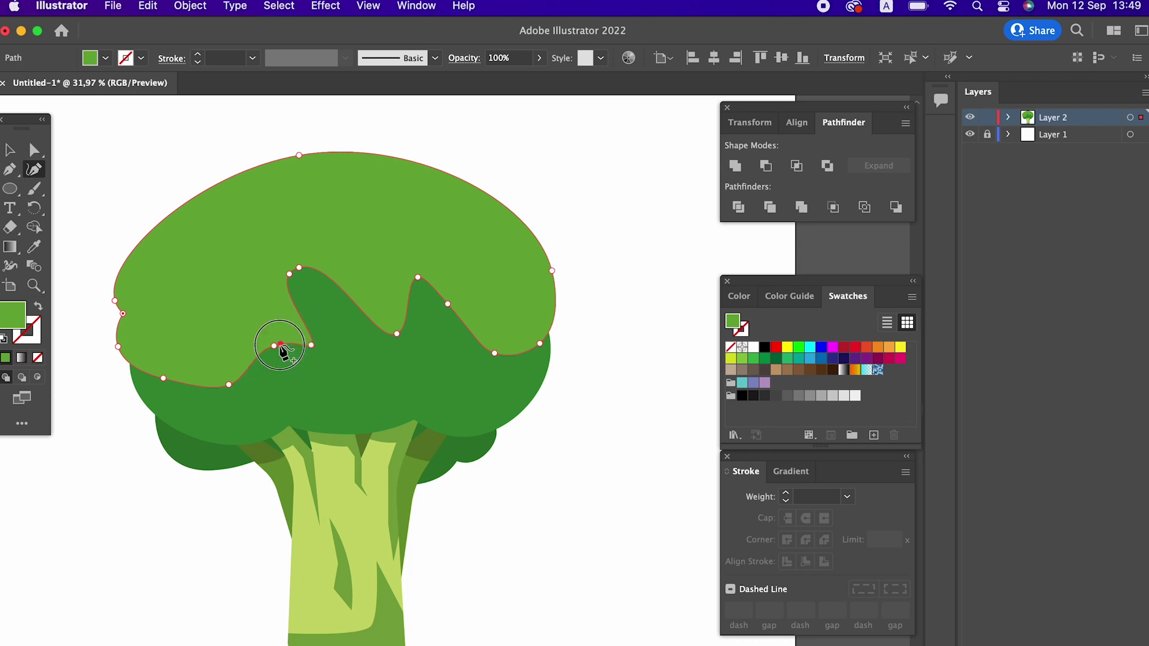
{"action": "mouse_move", "coordinate": [263, 346]}
{"action": "left_mouse_down"}
{"action": "mouse_move", "coordinate": [245, 348]}
{"action": "mouse_move", "coordinate": [303, 352]}
{"action": "left_mouse_up"}
- Add curvature points along the left lobe and lower-left edge and notch the right side
{"action": "left_click", "coordinate": [283, 342]}
{"action": "left_click", "coordinate": [299, 280]}
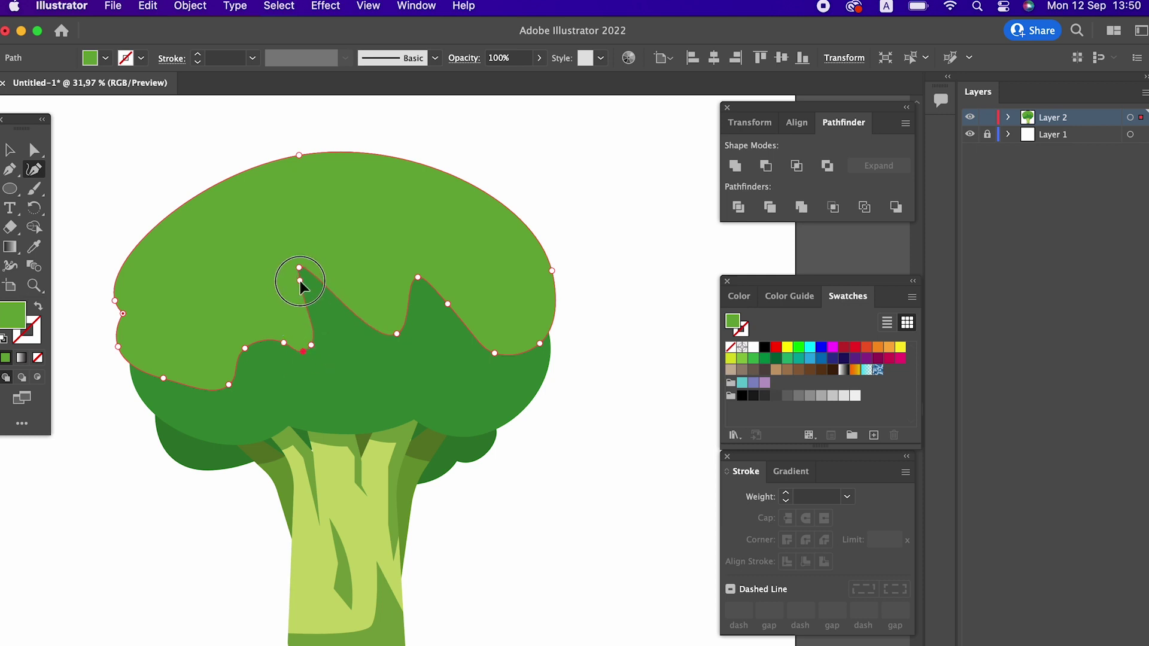
{"action": "mouse_move", "coordinate": [299, 268]}
{"action": "left_mouse_down"}
{"action": "mouse_move", "coordinate": [328, 281]}
{"action": "mouse_move", "coordinate": [310, 286]}
{"action": "left_mouse_up"}
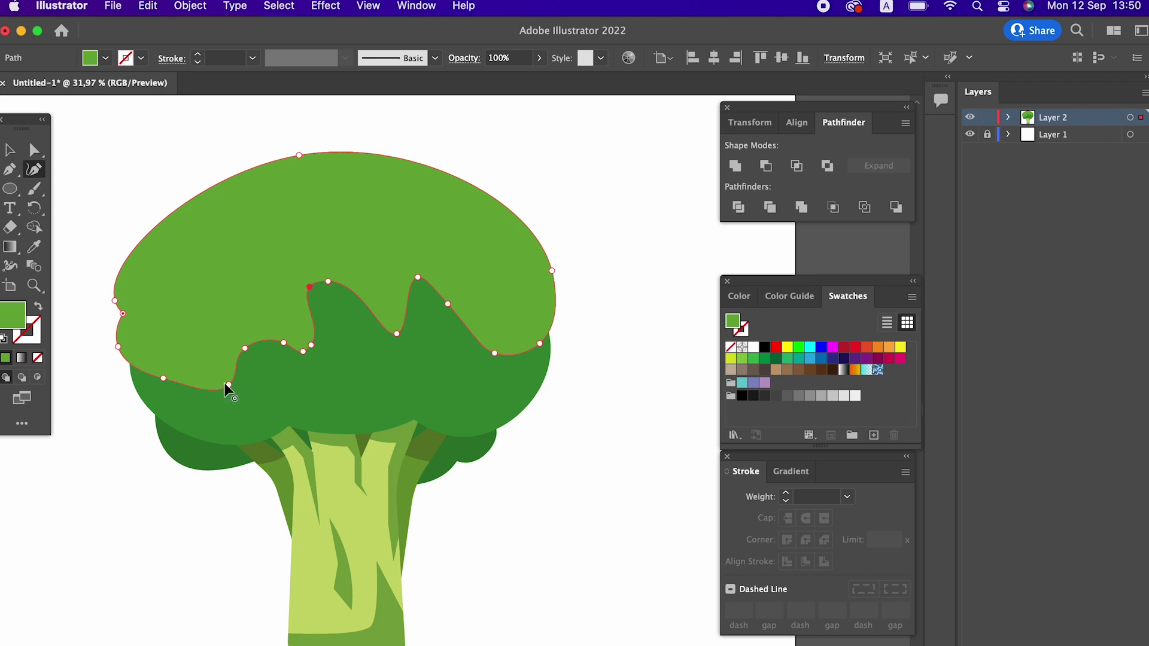
{"action": "left_click", "coordinate": [136, 378]}
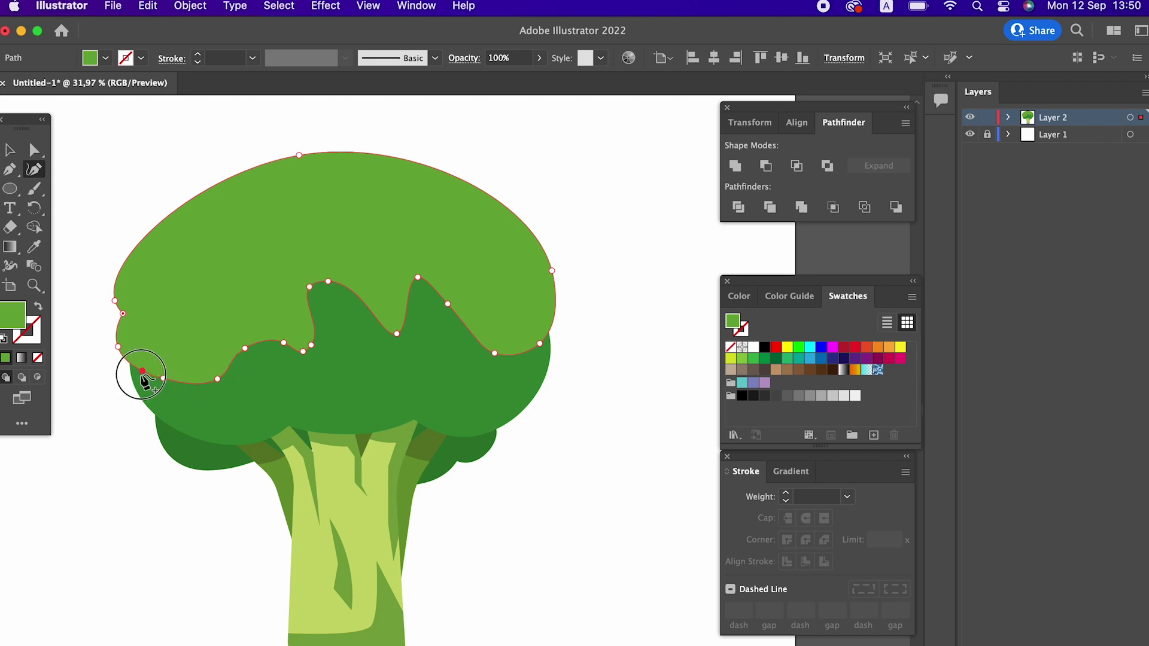
{"action": "left_click", "coordinate": [186, 386]}
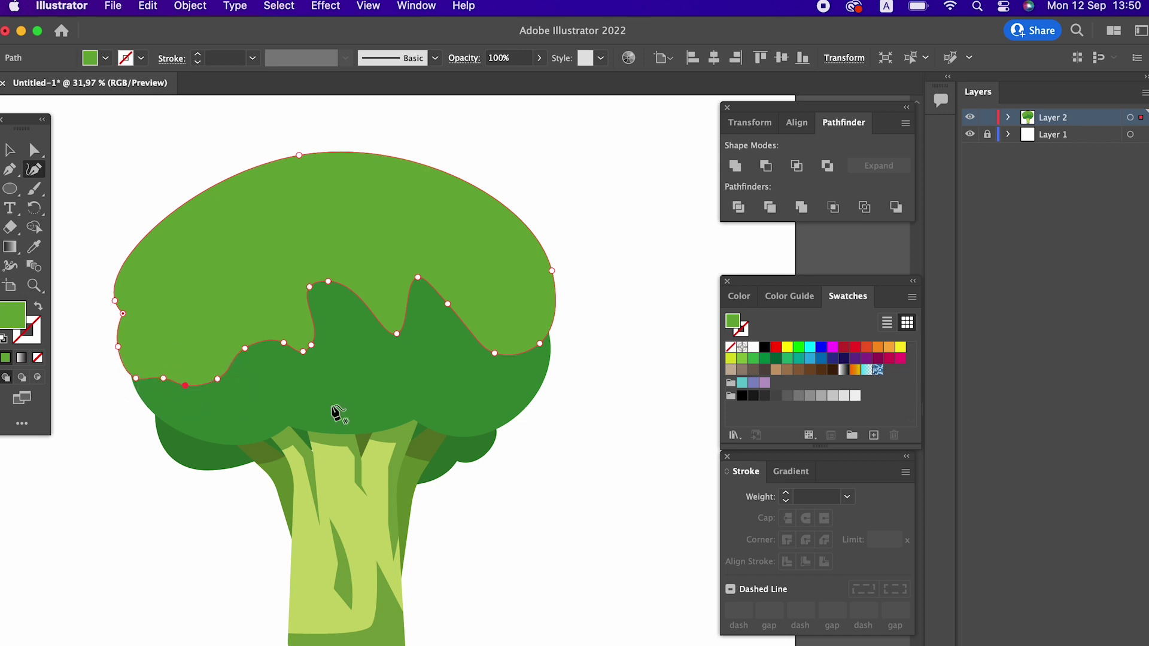
{"action": "left_click_drag", "start_coordinate": [475, 339], "coordinate": [456, 344]}
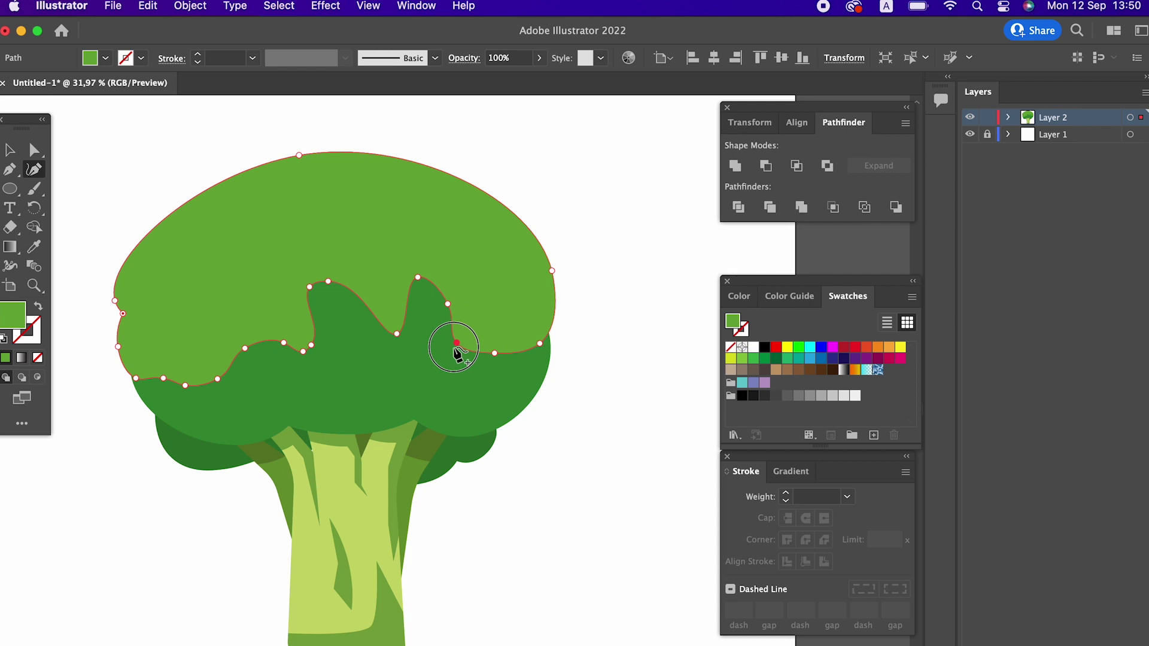
{"action": "left_click", "coordinate": [425, 293]}
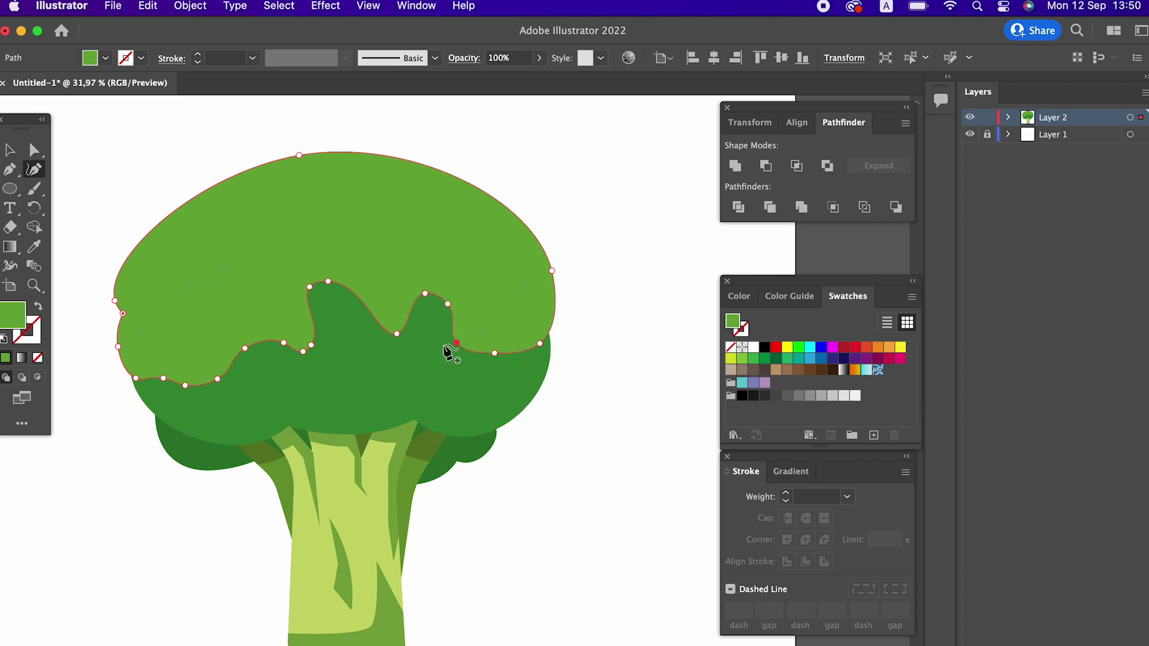
- Divide the highlight and dark-green crown together with Pathfinder Divide, then exit isolation
{"action": "key", "text": "p"}
{"action": "key", "text": "v"}
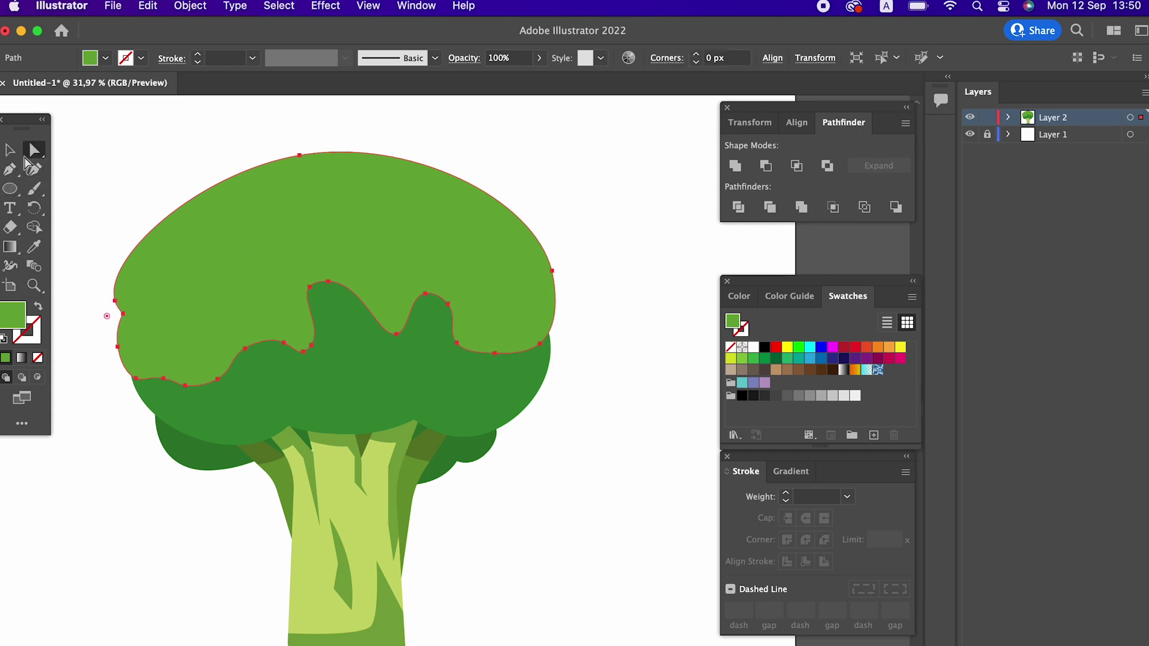
{"action": "left_click", "coordinate": [346, 356], "text": "shift"}
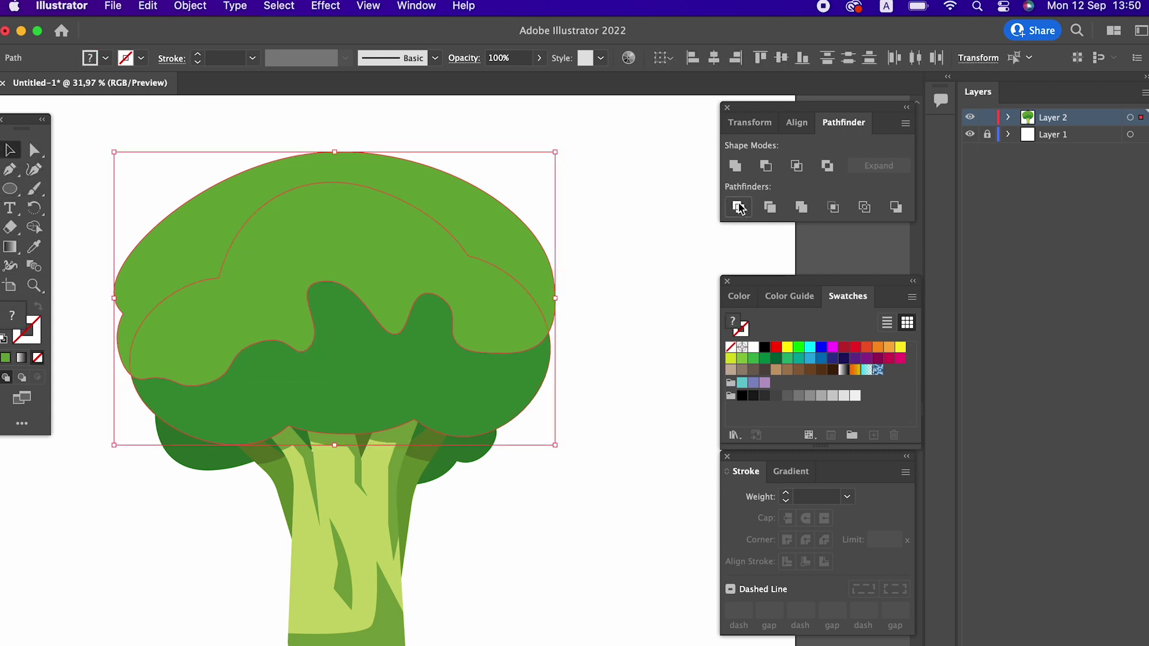
{"action": "left_click", "coordinate": [739, 207]}
{"action": "double_click", "coordinate": [368, 242]}
{"action": "left_click", "coordinate": [577, 374]}
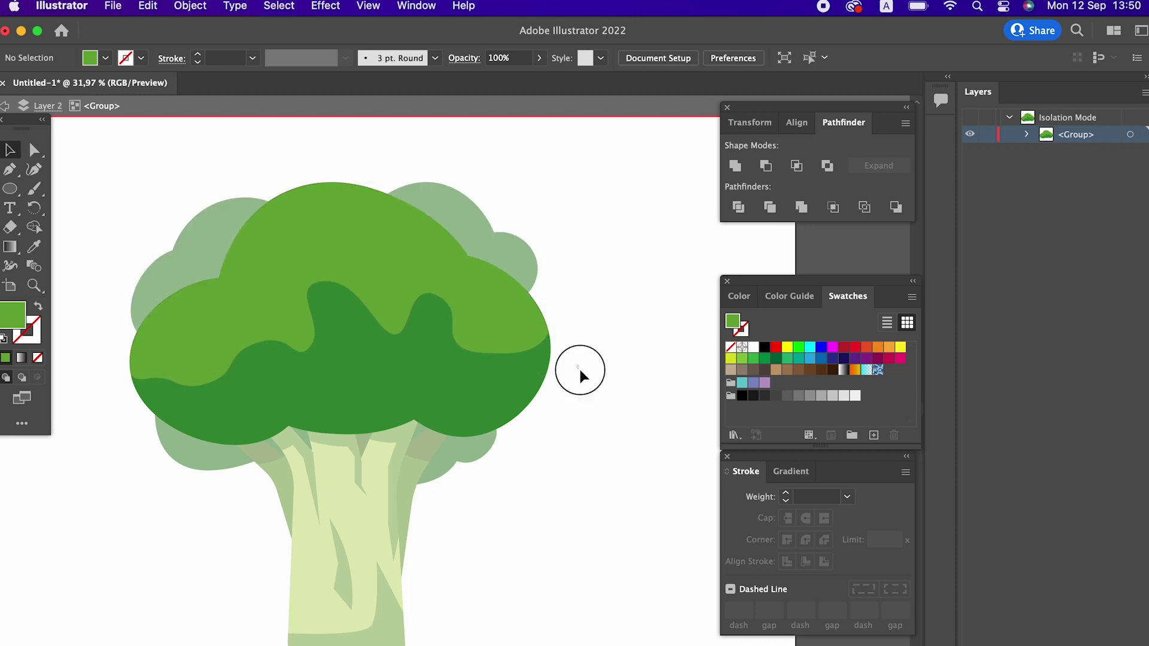
{"action": "key", "text": "Escape"}
- Zoom in on the broccoli crown
{"action": "key", "text": "z"}
{"action": "left_click_drag", "start_coordinate": [428, 307], "coordinate": [472, 278]}
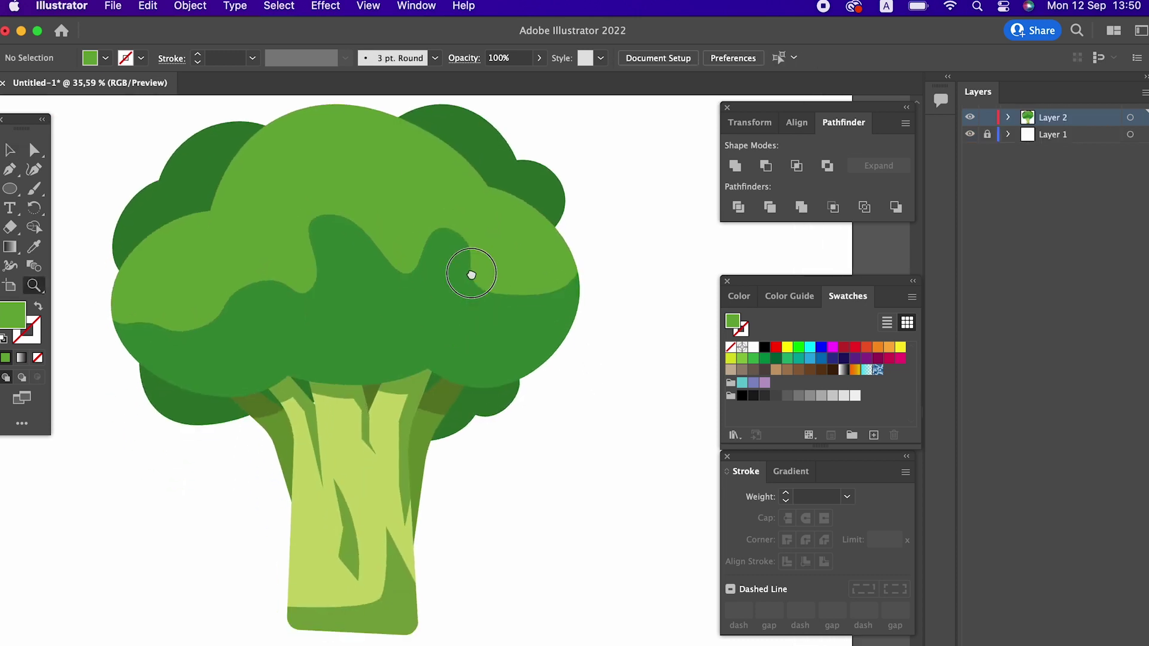
{"action": "left_click", "coordinate": [467, 298]}
{"action": "left_click", "coordinate": [10, 172]}
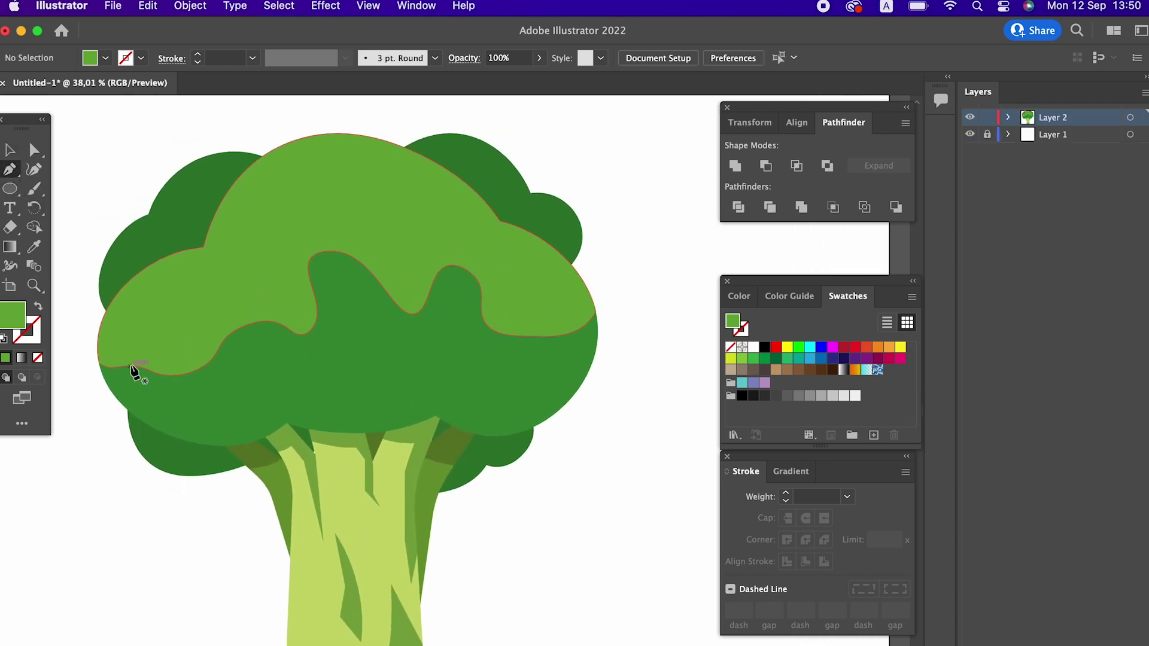
- Draw a closed wavy band path across the lower part of the crown
{"action": "left_click", "coordinate": [141, 407]}
{"action": "left_click_drag", "start_coordinate": [279, 412], "coordinate": [355, 363]}
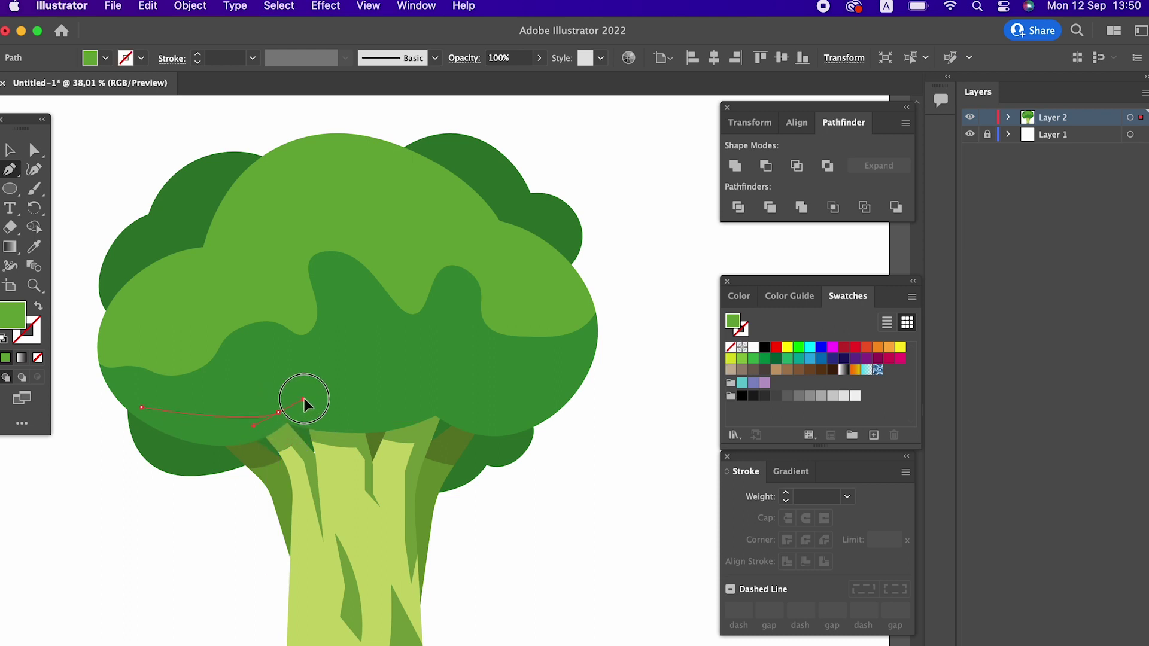
{"action": "left_click", "coordinate": [278, 413]}
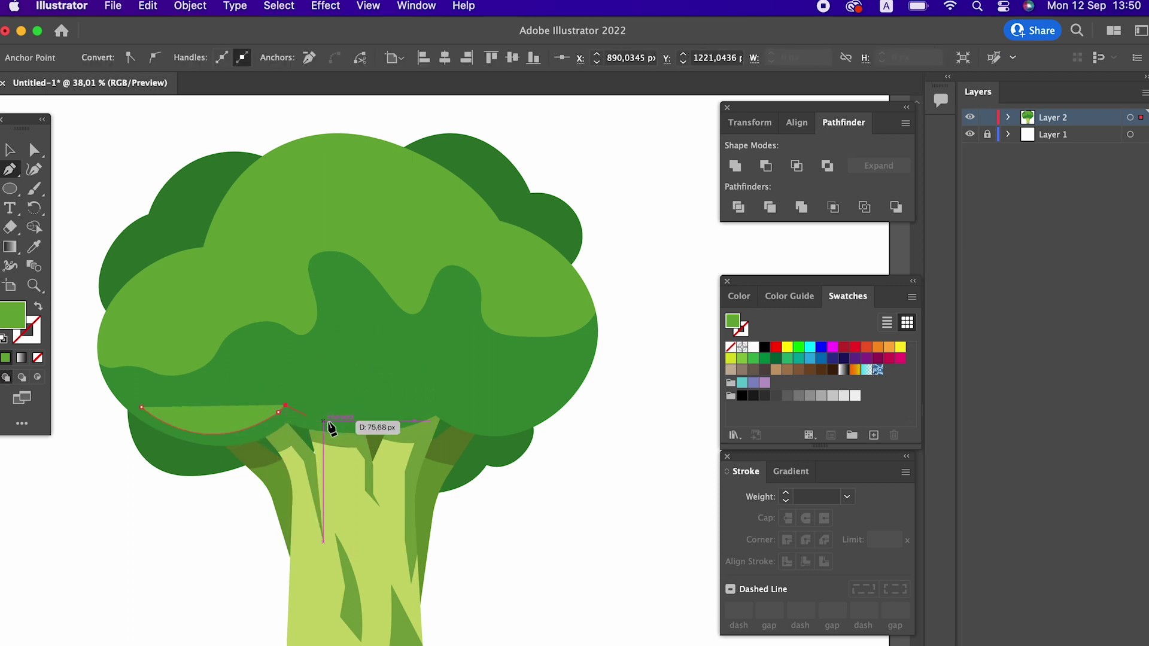
{"action": "left_click", "coordinate": [422, 397]}
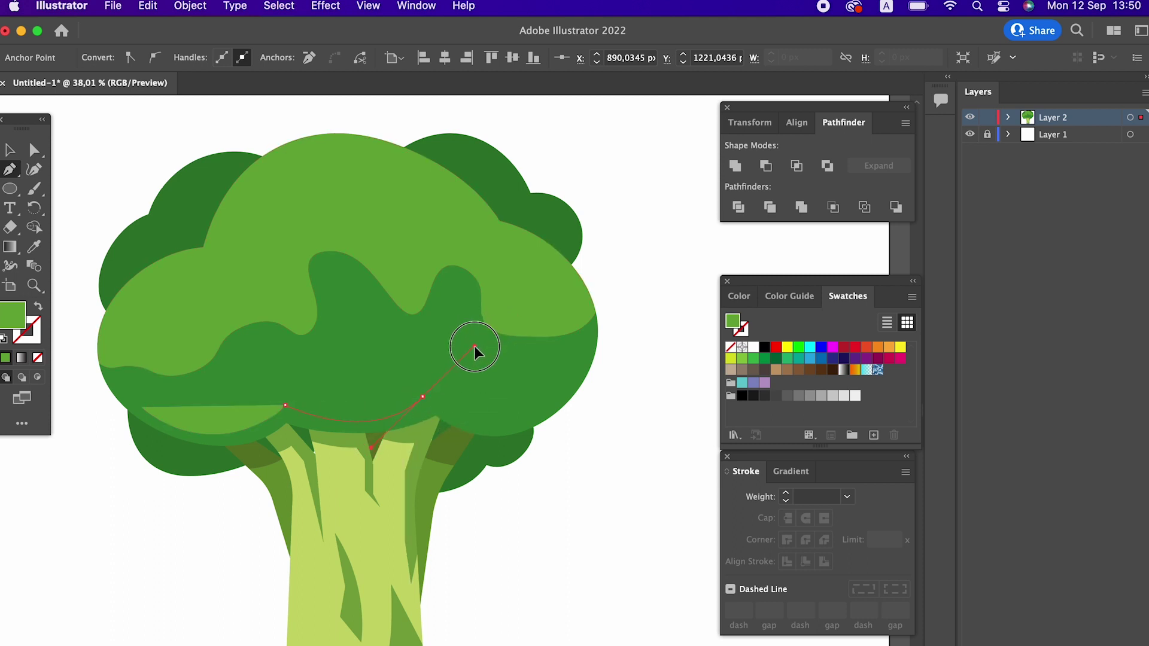
{"action": "key", "text": "cmd+z"}
{"action": "left_click", "coordinate": [435, 397]}
{"action": "left_click_drag", "start_coordinate": [526, 397], "coordinate": [609, 364]}
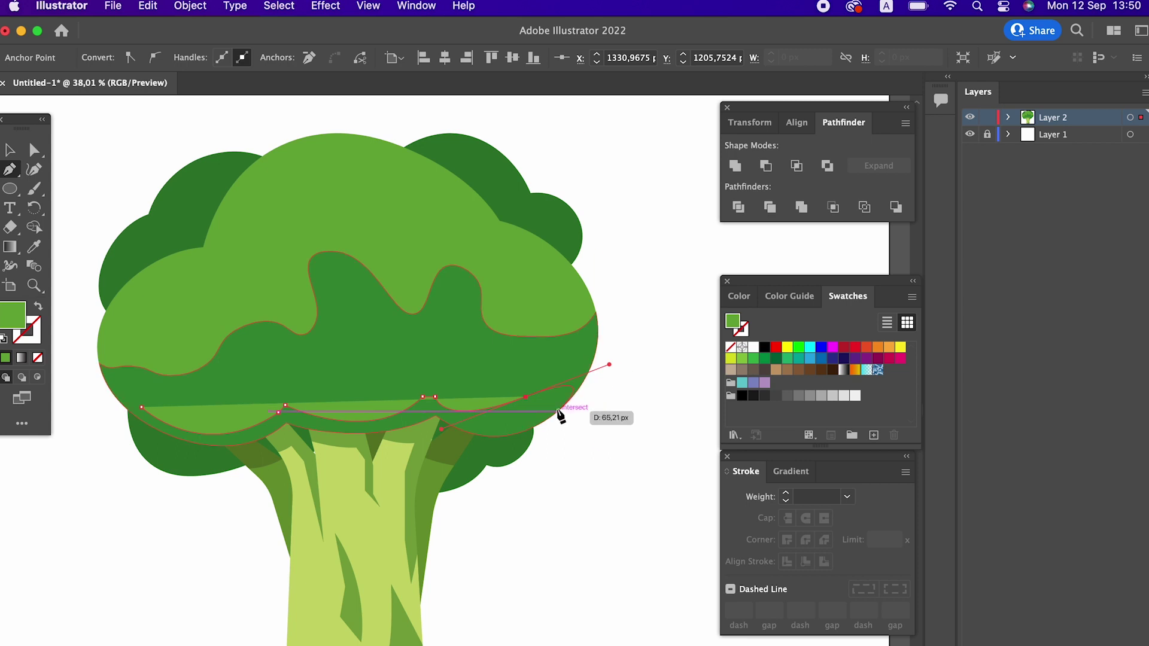
{"action": "key", "text": "super+z"}
{"action": "left_click_drag", "start_coordinate": [552, 408], "coordinate": [620, 351]}
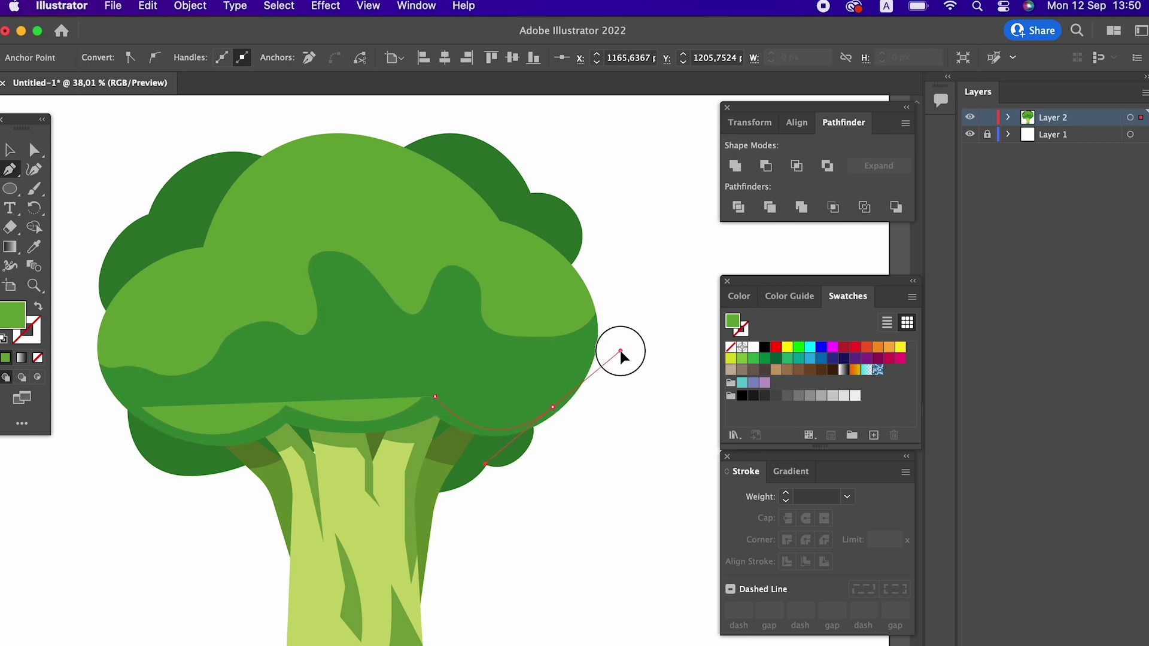
{"action": "mouse_move", "coordinate": [552, 408]}
{"action": "left_mouse_down"}
{"action": "mouse_move", "coordinate": [576, 358]}
{"action": "mouse_move", "coordinate": [476, 345]}
{"action": "mouse_move", "coordinate": [418, 366]}
{"action": "mouse_move", "coordinate": [325, 360]}
{"action": "left_mouse_up"}
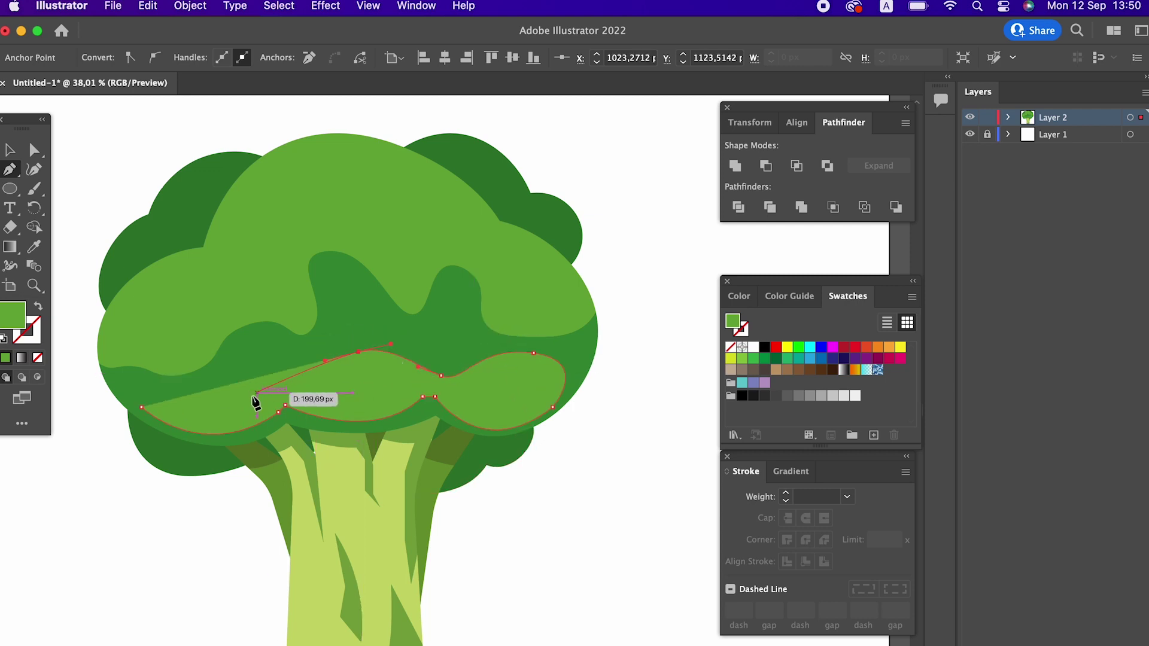
{"action": "left_click_drag", "start_coordinate": [202, 404], "coordinate": [146, 405]}
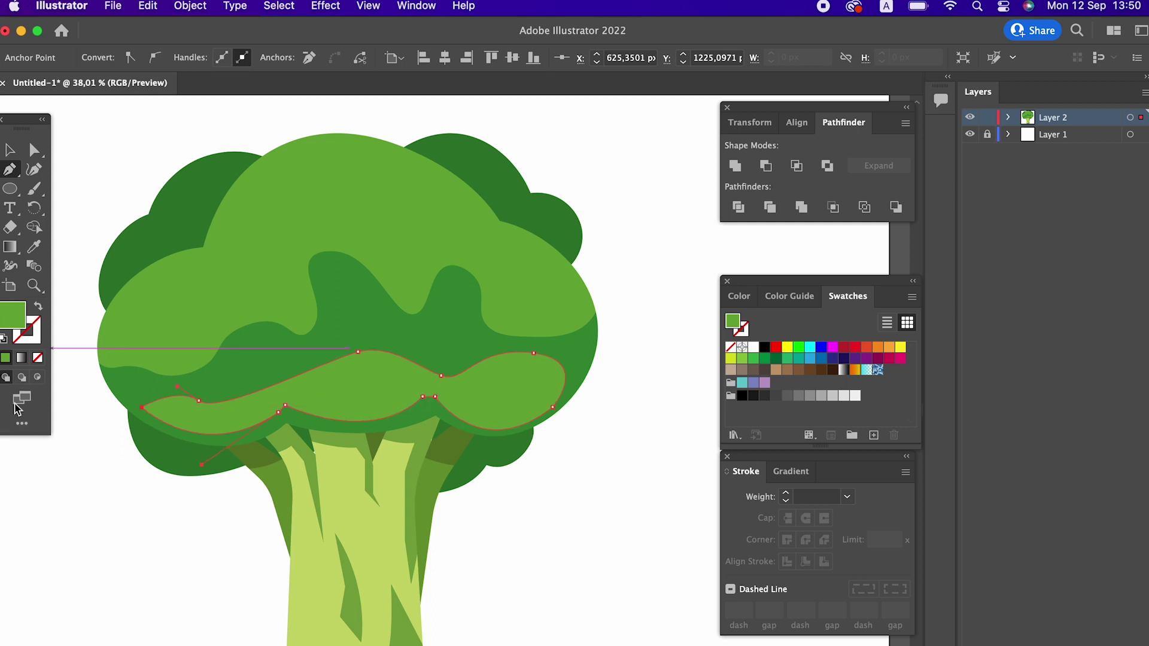
- Fill the band with the crown's green, then darken it to #2C722A
{"action": "double_click", "coordinate": [10, 328]}
{"action": "left_click", "coordinate": [398, 102]}
{"action": "left_click", "coordinate": [271, 329]}
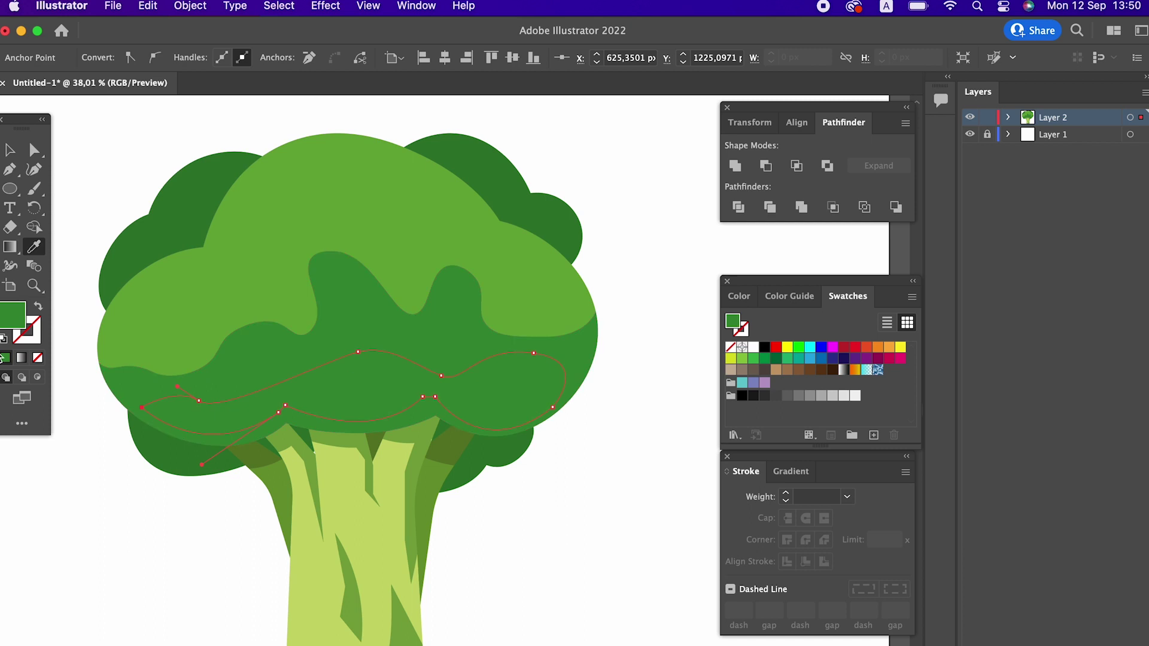
{"action": "double_click", "coordinate": [7, 321]}
{"action": "left_click", "coordinate": [150, 183]}
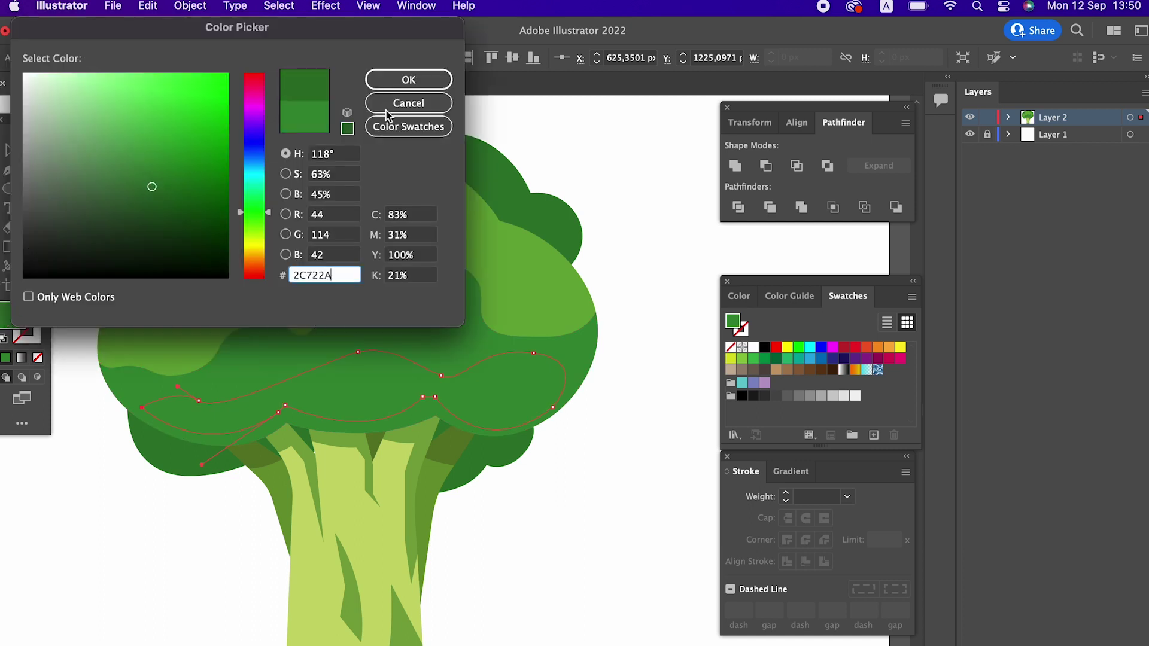
{"action": "left_click", "coordinate": [409, 80]}
- Zoom in and reframe the view around the whole broccoli
{"action": "key", "text": "z"}
{"action": "left_click_drag", "start_coordinate": [303, 410], "coordinate": [443, 495]}
{"action": "scroll", "coordinate": [443, 495], "scroll_direction": "down", "scroll_amount": 3}
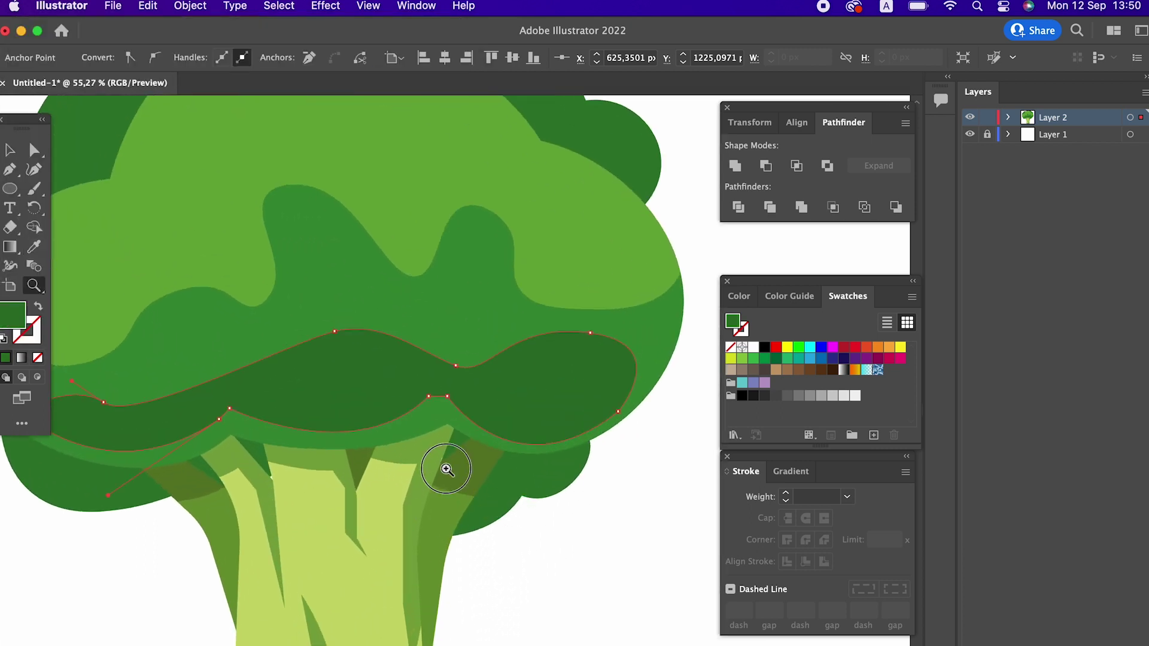
{"action": "scroll", "coordinate": [474, 454], "scroll_direction": "up", "scroll_amount": 3}
{"action": "left_click_drag", "start_coordinate": [303, 384], "coordinate": [417, 430]}
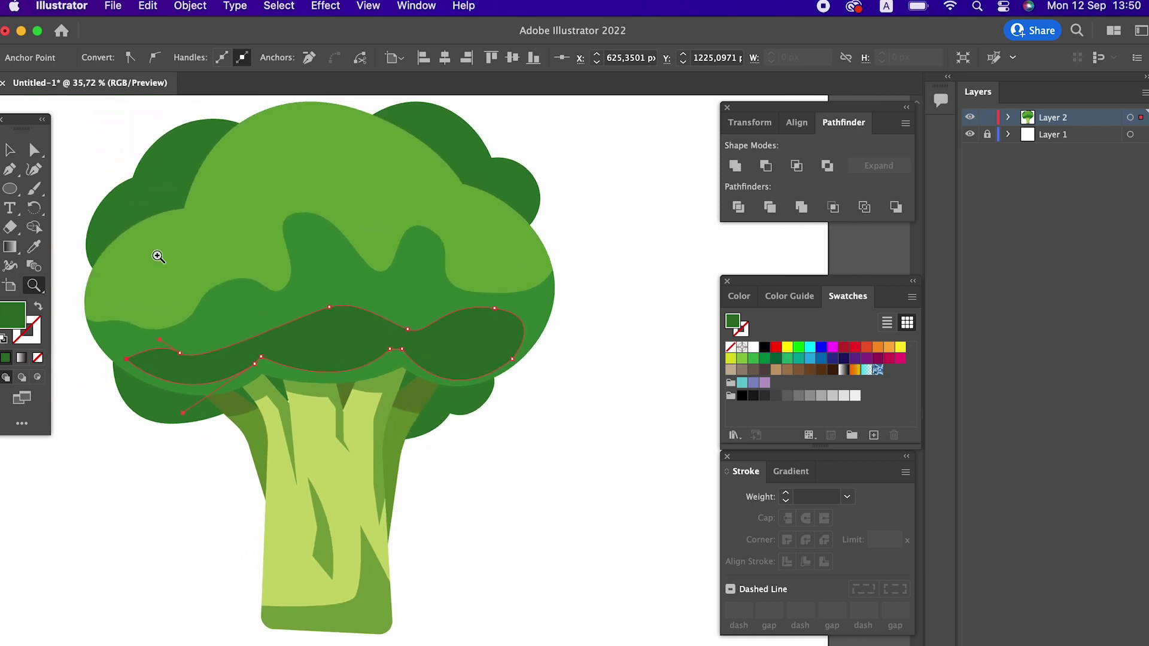
{"action": "left_click", "coordinate": [34, 169]}
- Lower, flatten and add points along the band's top edge to form rounder bumps
{"action": "mouse_move", "coordinate": [179, 354]}
{"action": "left_mouse_down"}
{"action": "mouse_move", "coordinate": [183, 365]}
{"action": "mouse_move", "coordinate": [224, 354]}
{"action": "mouse_move", "coordinate": [262, 328]}
{"action": "mouse_move", "coordinate": [300, 346]}
{"action": "left_mouse_up"}
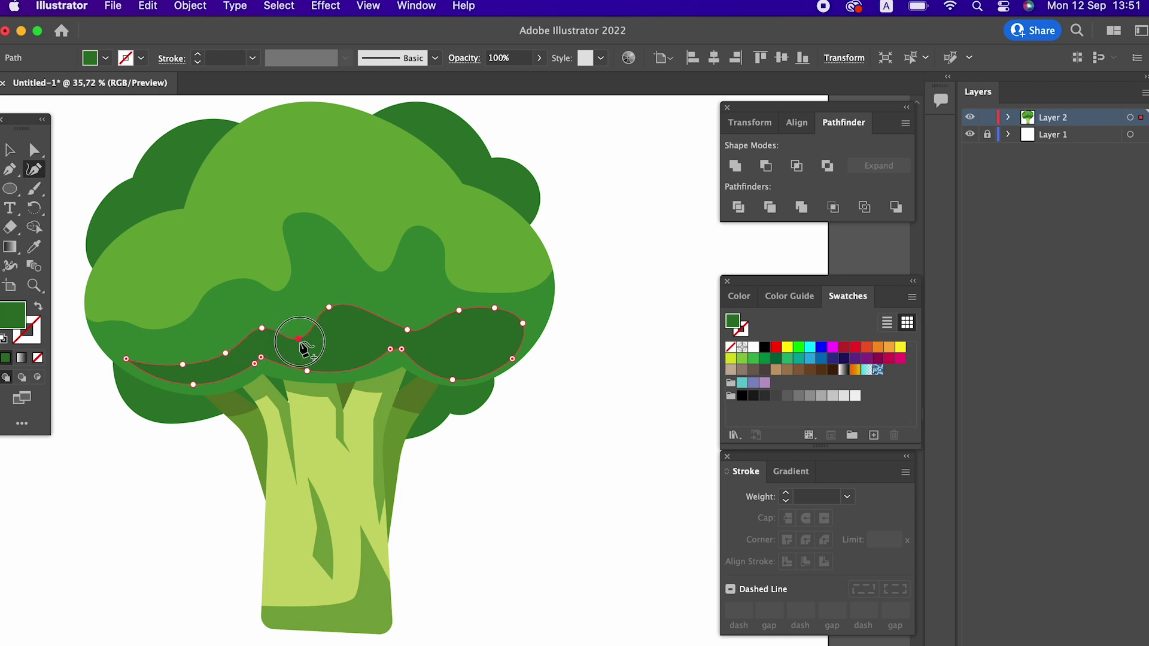
{"action": "mouse_move", "coordinate": [329, 307]}
{"action": "left_mouse_down"}
{"action": "mouse_move", "coordinate": [356, 340]}
{"action": "mouse_move", "coordinate": [344, 349]}
{"action": "mouse_move", "coordinate": [390, 331]}
{"action": "left_mouse_up"}
{"action": "left_click", "coordinate": [342, 342]}
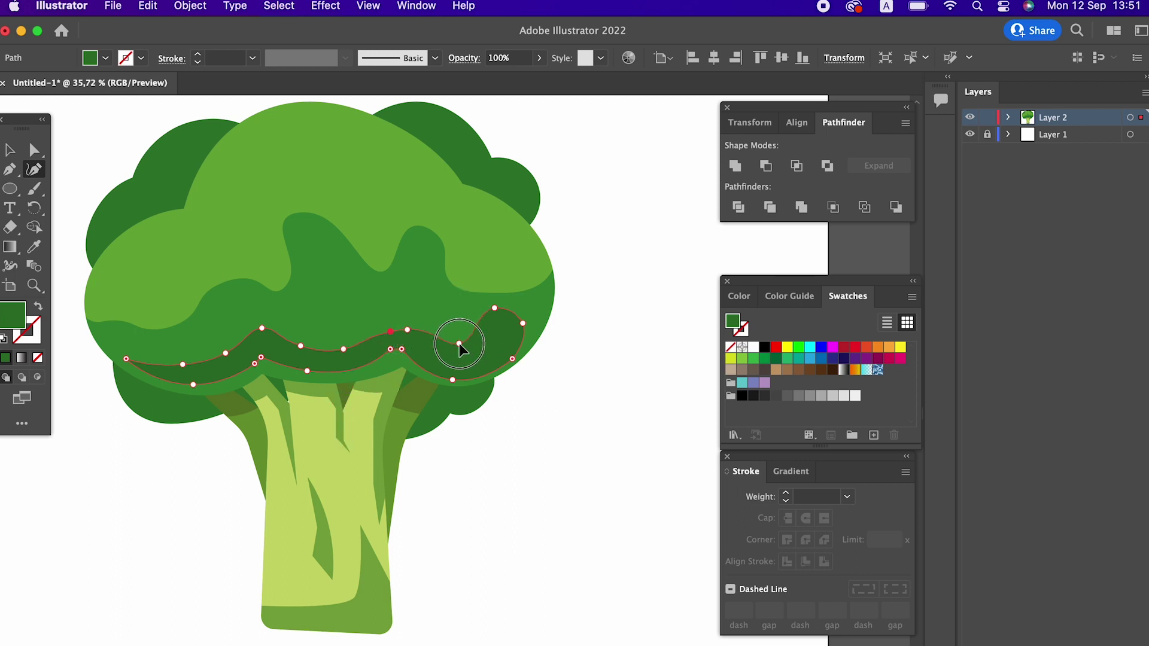
{"action": "left_click_drag", "start_coordinate": [459, 309], "coordinate": [460, 300]}
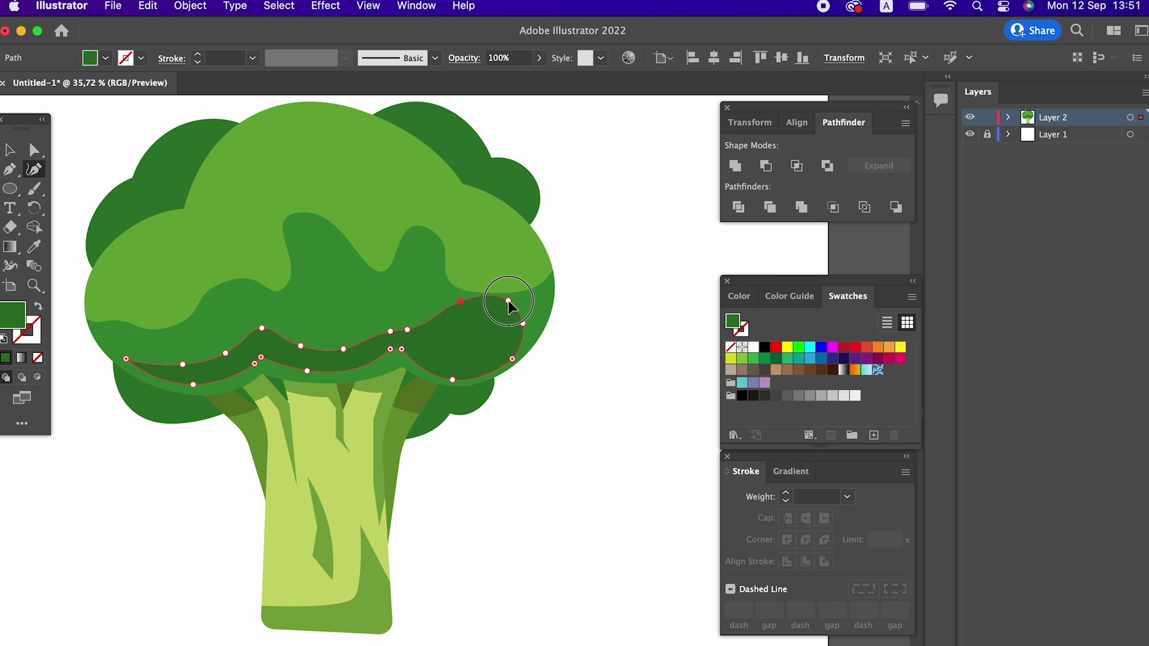
{"action": "scroll", "coordinate": [419, 359], "scroll_direction": "down", "scroll_amount": 5}
{"action": "scroll", "coordinate": [383, 395], "scroll_direction": "up", "scroll_amount": 2}
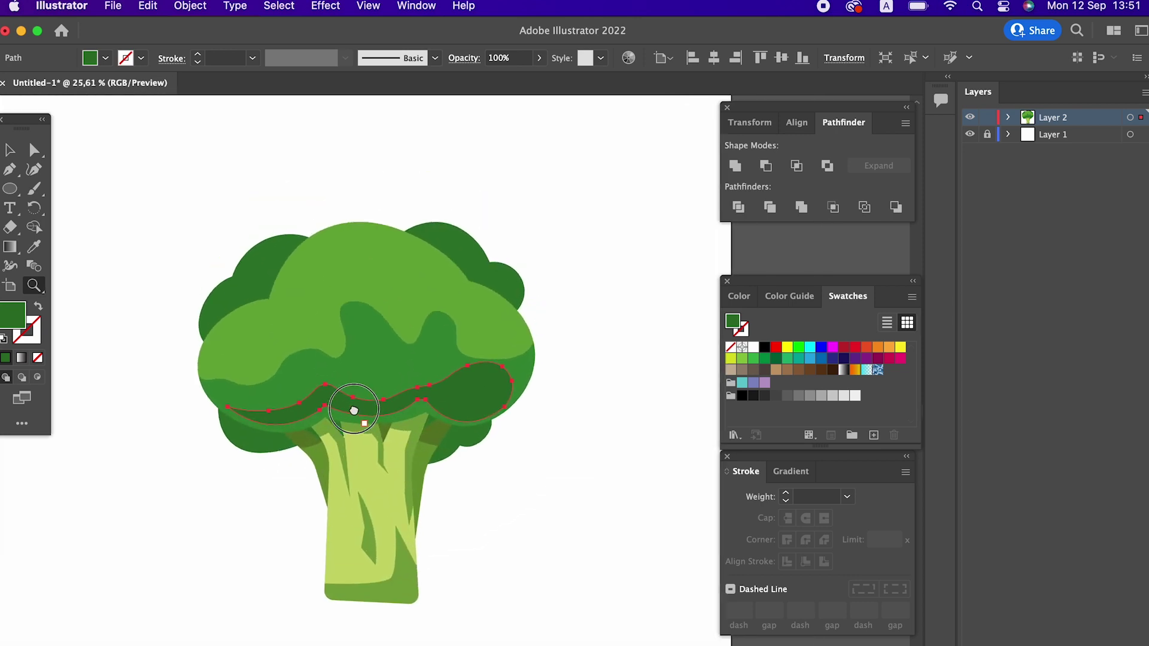
{"action": "scroll", "coordinate": [354, 411], "scroll_direction": "up", "scroll_amount": 3}
{"action": "left_click", "coordinate": [9, 188]}
- Draw dark-green circles on the crown: a centre spot, a tiny dot and a left spot
{"action": "mouse_move", "coordinate": [238, 264]}
{"action": "left_mouse_down"}
{"action": "mouse_move", "coordinate": [397, 363]}
{"action": "mouse_move", "coordinate": [344, 335]}
{"action": "mouse_move", "coordinate": [389, 399]}
{"action": "mouse_move", "coordinate": [379, 388]}
{"action": "mouse_move", "coordinate": [406, 382]}
{"action": "left_mouse_up"}
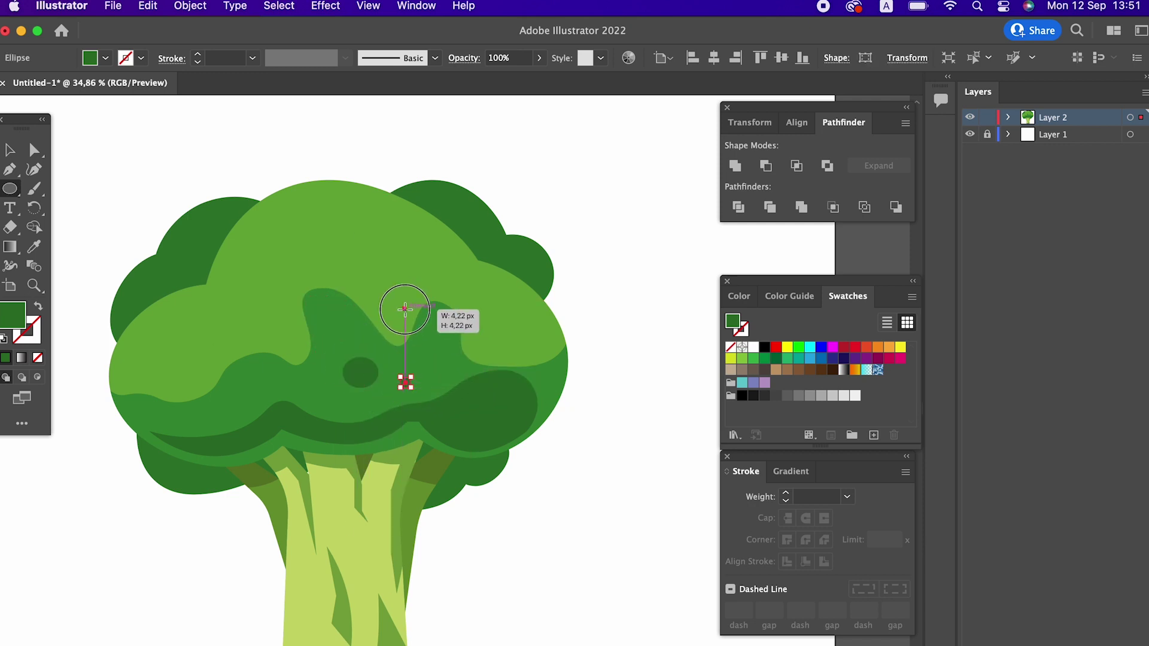
{"action": "left_click_drag", "start_coordinate": [401, 304], "coordinate": [454, 356]}
{"action": "left_click_drag", "start_coordinate": [358, 320], "coordinate": [363, 326]}
{"action": "left_click_drag", "start_coordinate": [166, 329], "coordinate": [214, 377]}
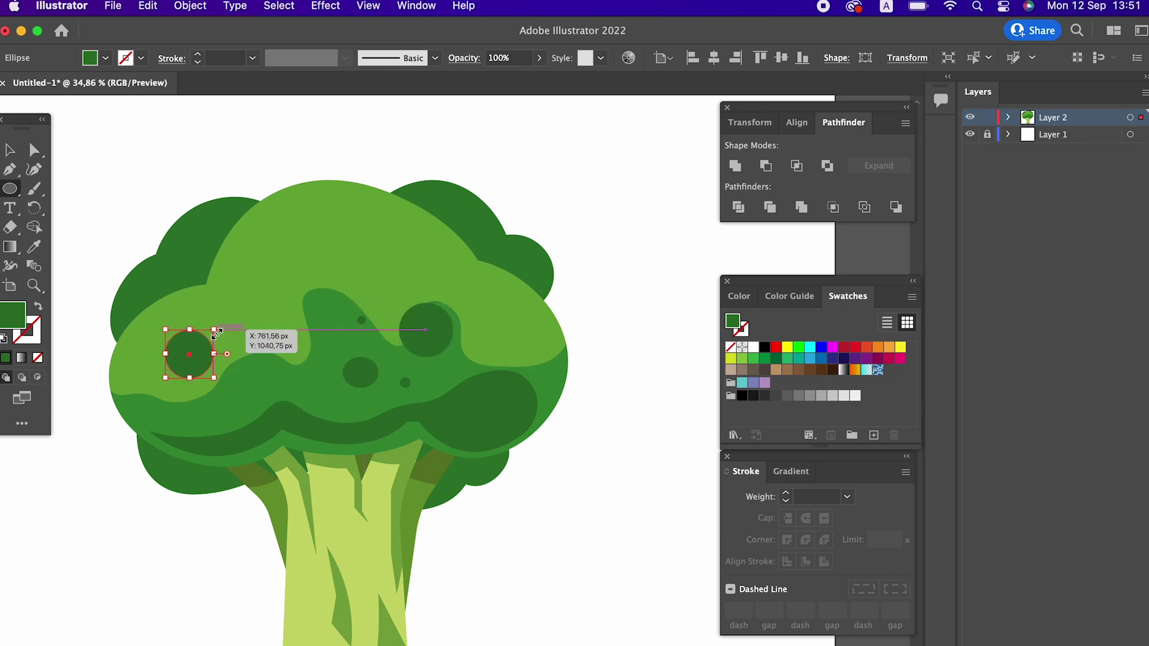
{"action": "key", "text": "z"}
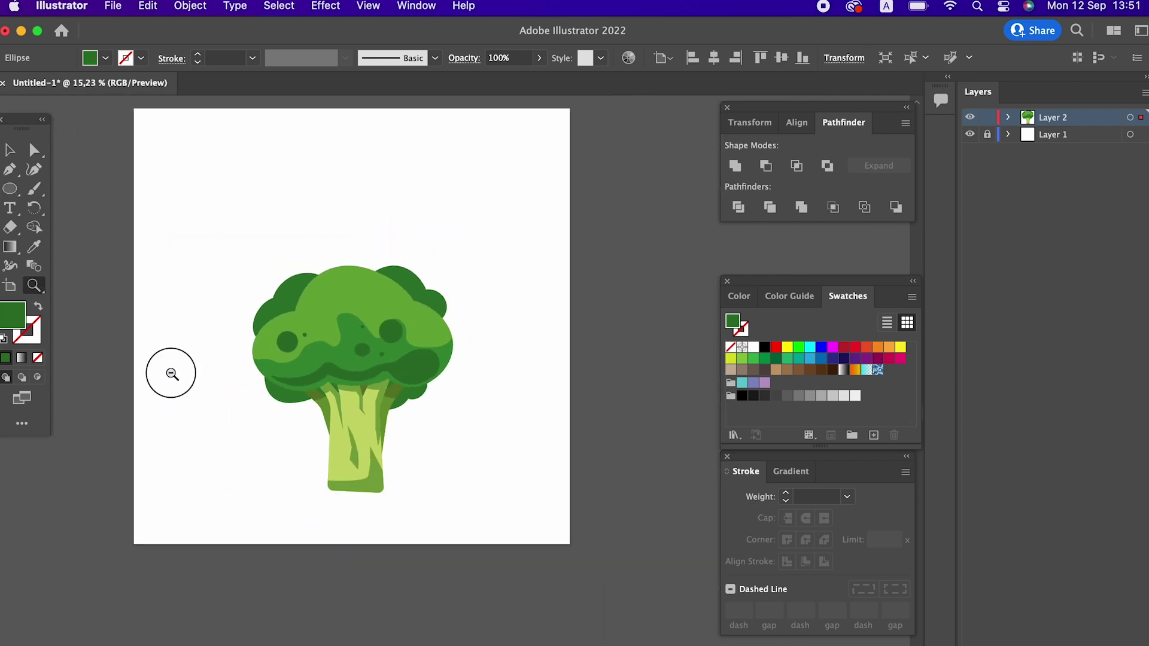
{"action": "left_click_drag", "start_coordinate": [169, 372], "coordinate": [395, 392]}
{"action": "left_click", "coordinate": [9, 188]}
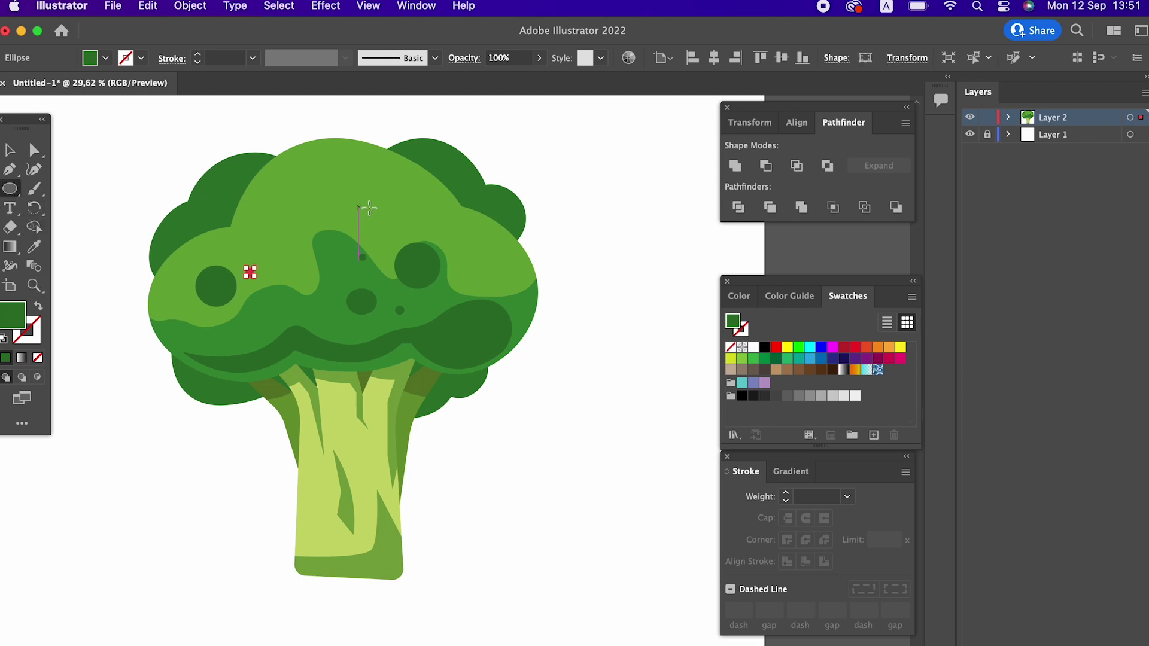
- Draw a closed rounded blob over the top of the crown with the Pen tool
{"action": "left_click", "coordinate": [11, 169]}
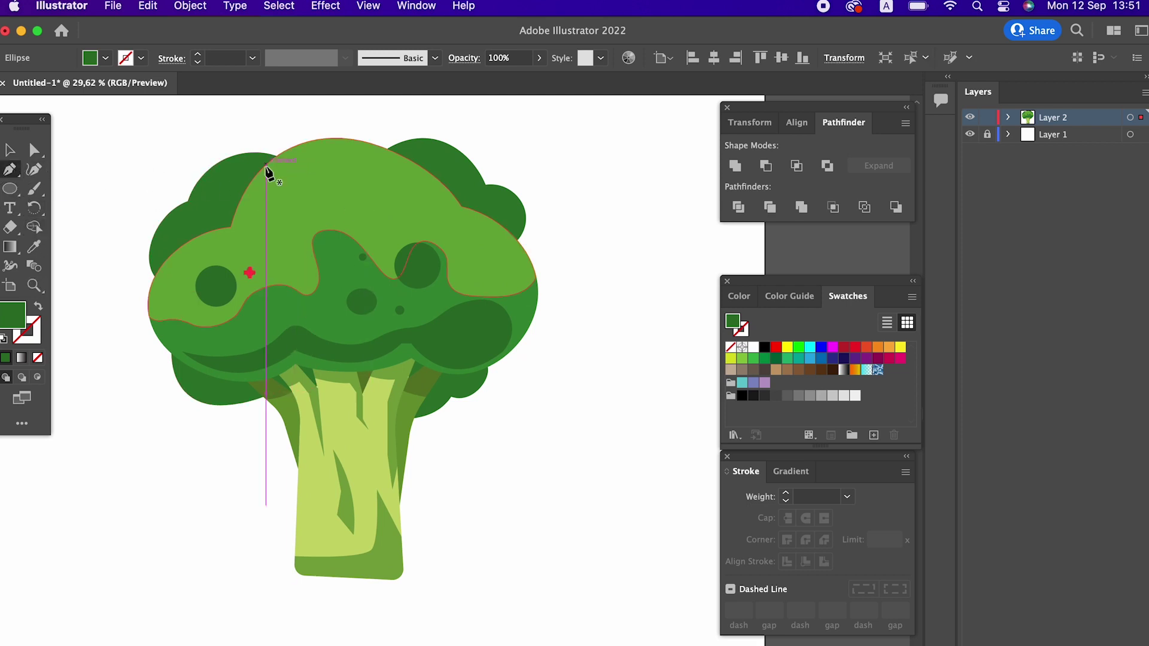
{"action": "left_click_drag", "start_coordinate": [287, 162], "coordinate": [250, 213]}
{"action": "left_click", "coordinate": [291, 236]}
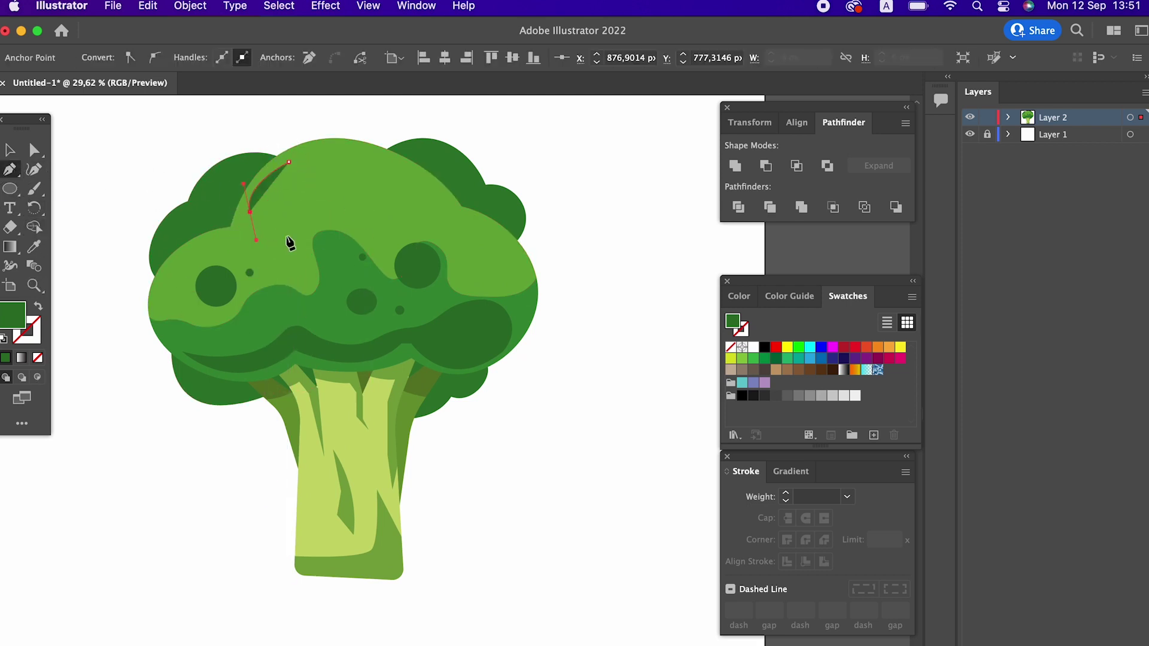
{"action": "left_click", "coordinate": [289, 162]}
{"action": "left_click_drag", "start_coordinate": [381, 202], "coordinate": [377, 190]}
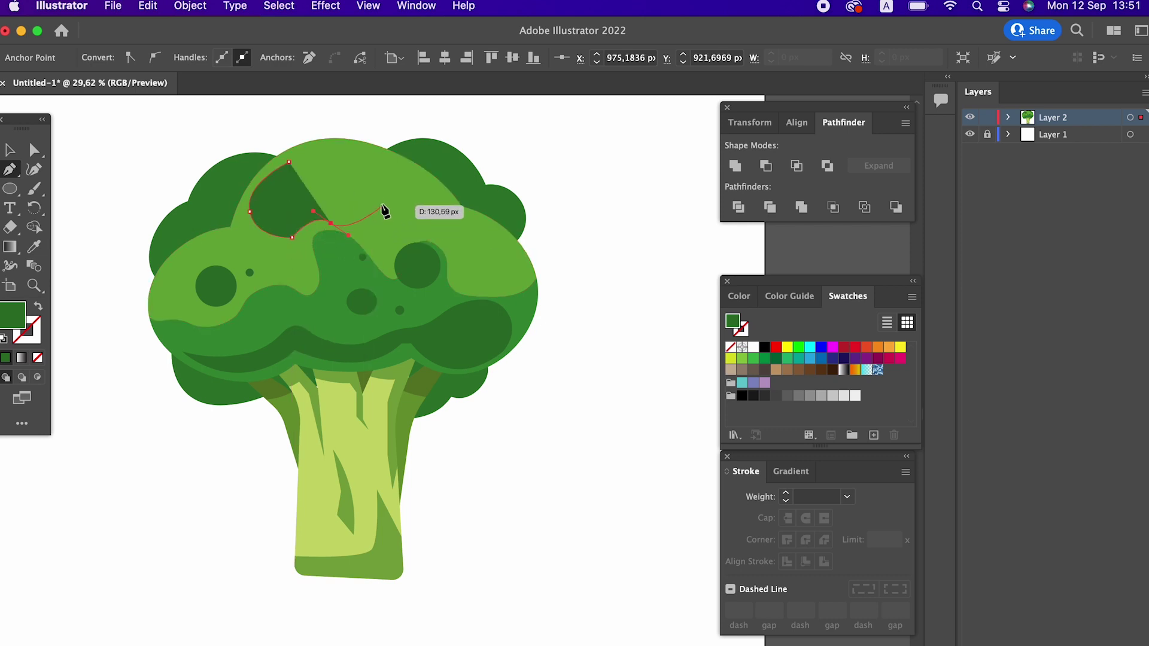
{"action": "left_click_drag", "start_coordinate": [289, 162], "coordinate": [259, 196]}
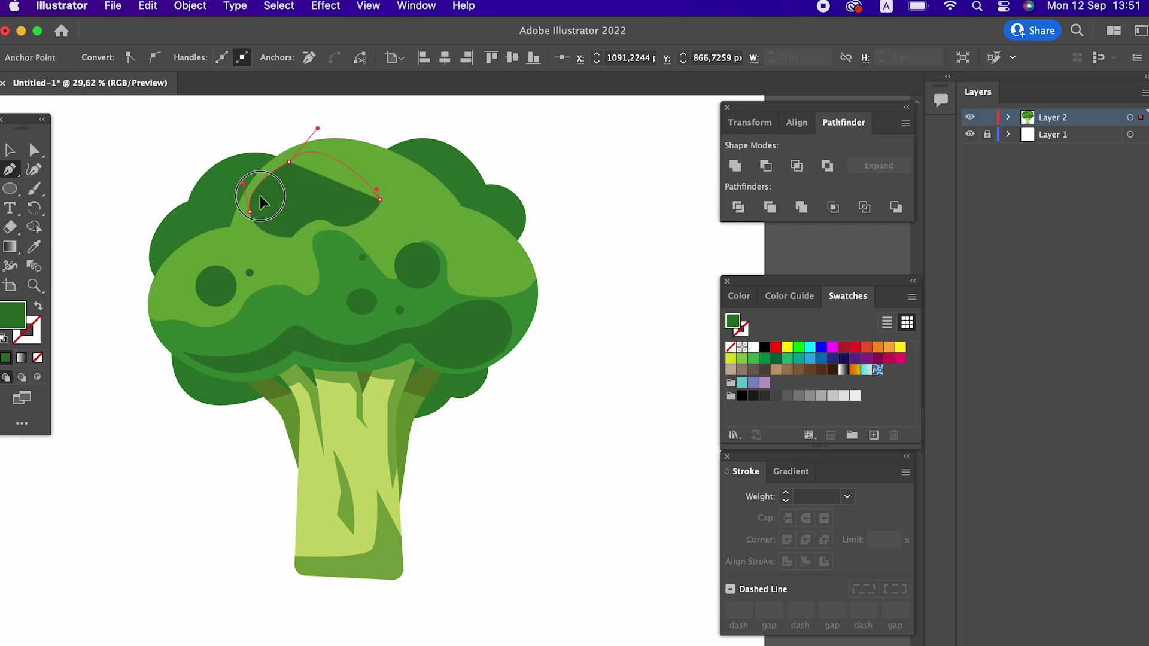
{"action": "left_click_drag", "start_coordinate": [377, 237], "coordinate": [360, 296]}
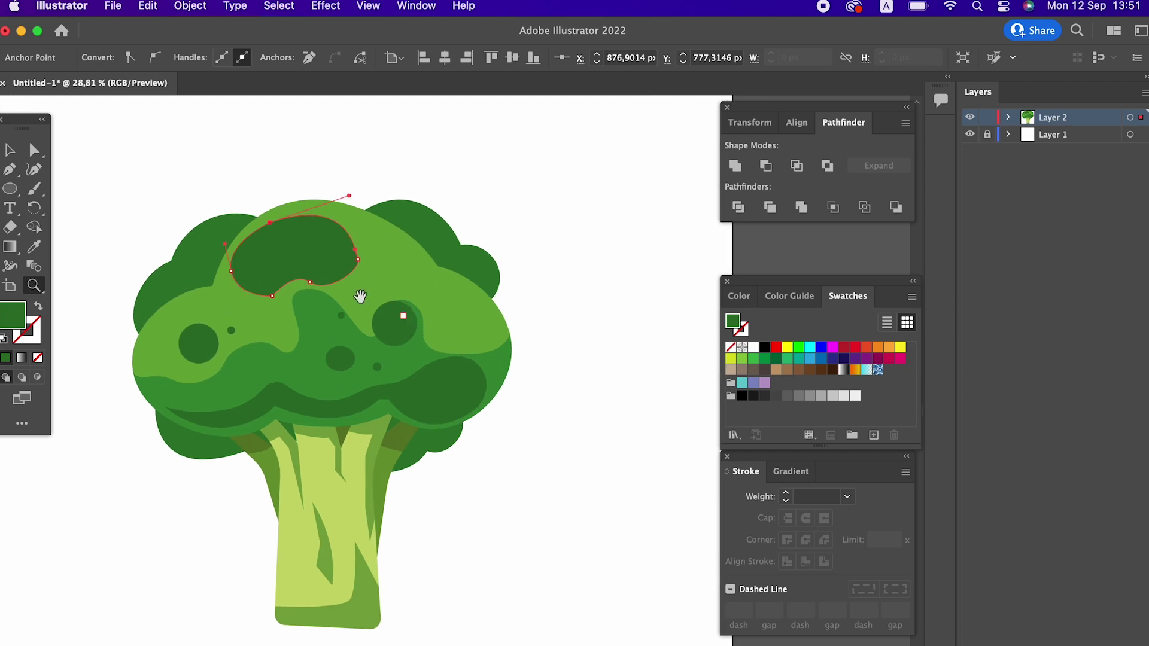
- Fill the blob with a pale yellow-green highlight colour
{"action": "double_click", "coordinate": [7, 325]}
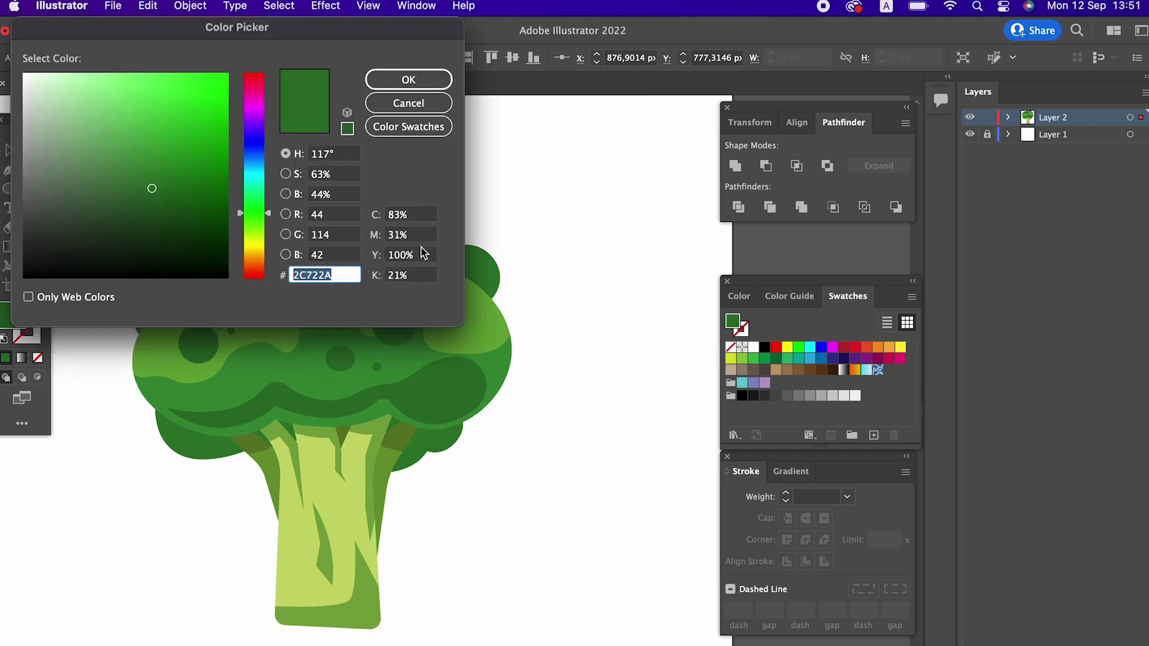
{"action": "left_click_drag", "start_coordinate": [241, 224], "coordinate": [242, 226]}
{"action": "left_click_drag", "start_coordinate": [149, 118], "coordinate": [155, 141]}
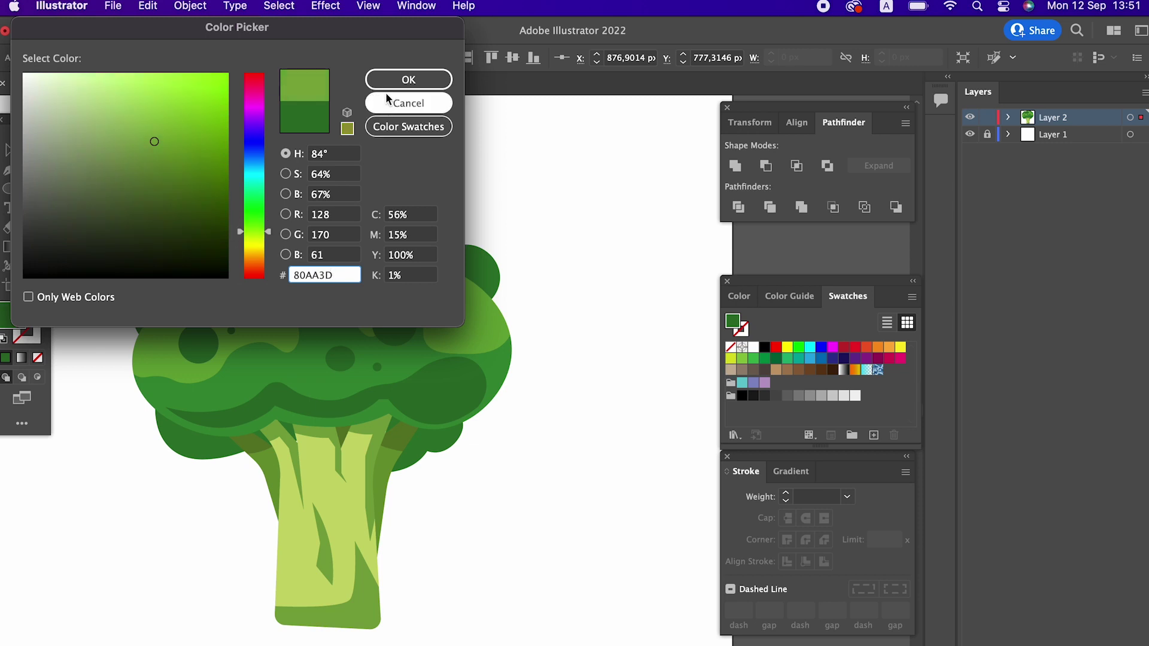
{"action": "left_click", "coordinate": [408, 79]}
{"action": "left_click", "coordinate": [340, 323]}
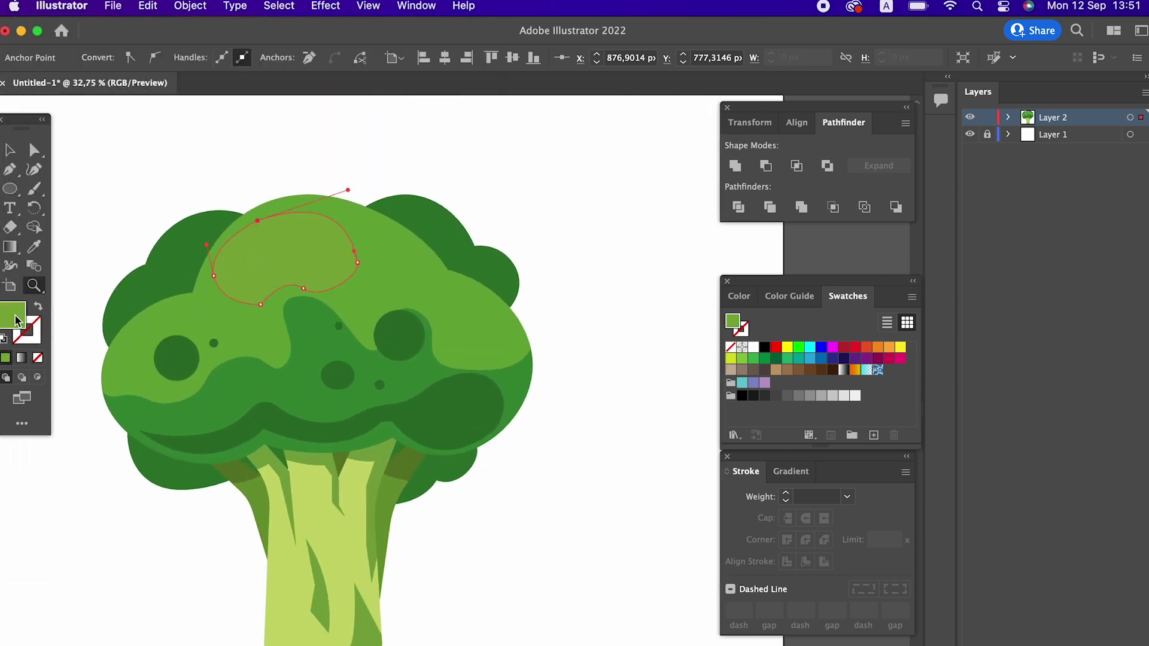
{"action": "double_click", "coordinate": [16, 317]}
{"action": "left_click_drag", "start_coordinate": [146, 127], "coordinate": [141, 123]}
{"action": "left_click", "coordinate": [392, 82]}
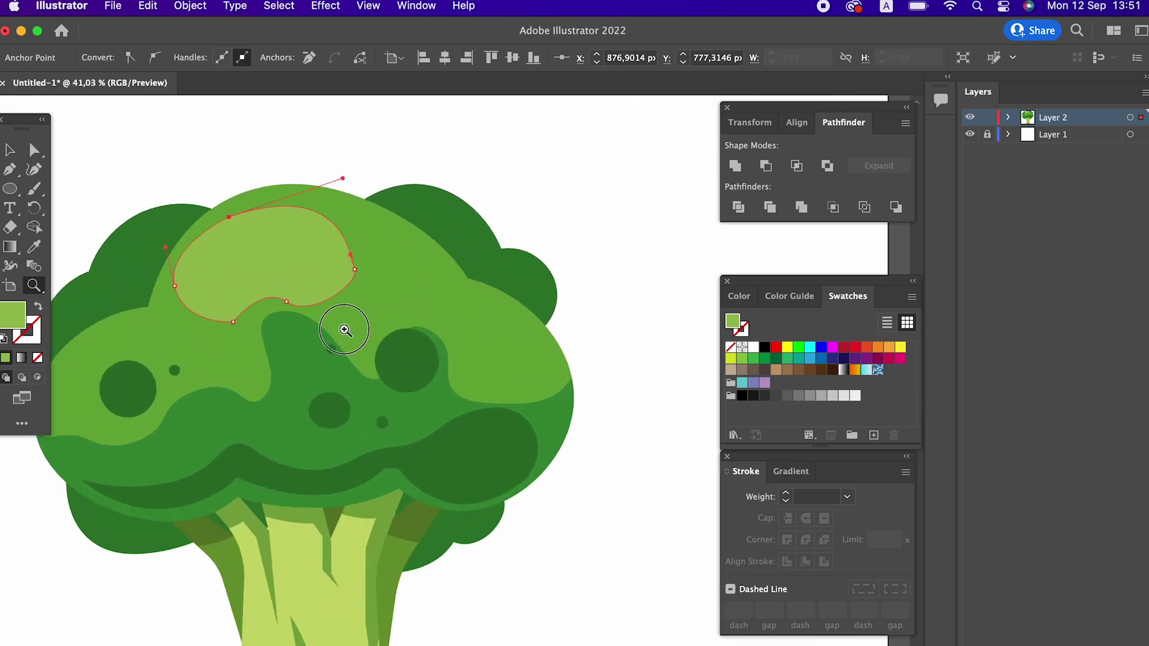
{"action": "left_click_drag", "start_coordinate": [341, 330], "coordinate": [384, 306]}
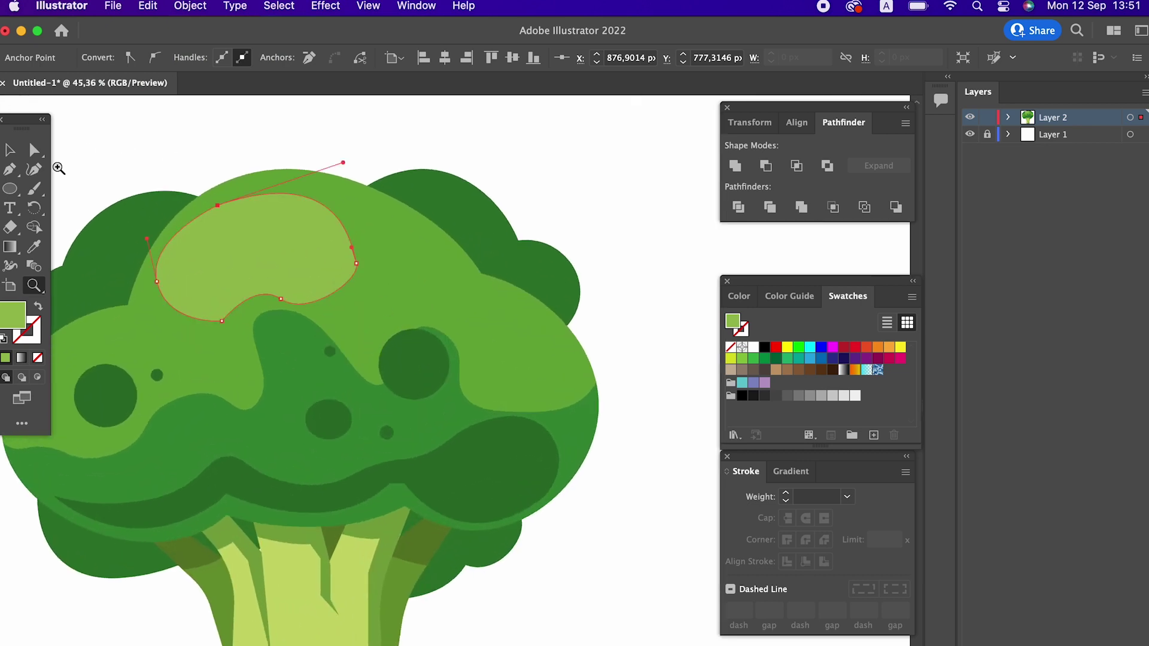
- Select the top highlight shape and zoom out to see the whole crown
{"action": "left_click", "coordinate": [35, 152]}
{"action": "left_click", "coordinate": [251, 241]}
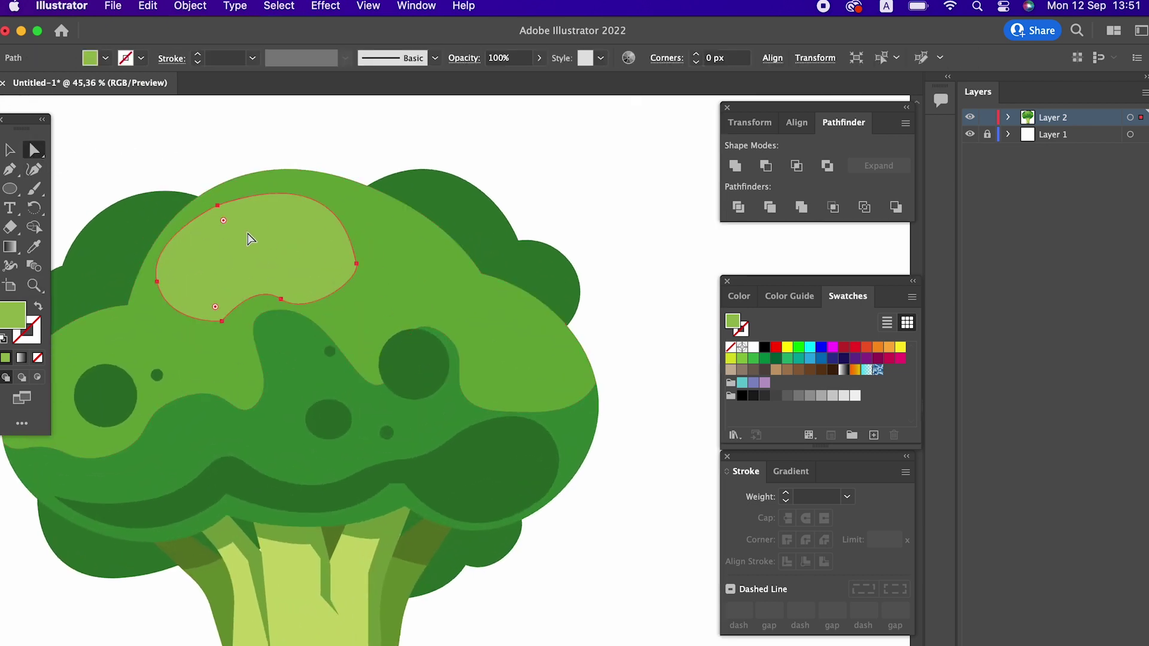
{"action": "key", "text": "z"}
{"action": "left_click_drag", "start_coordinate": [372, 256], "coordinate": [326, 326]}
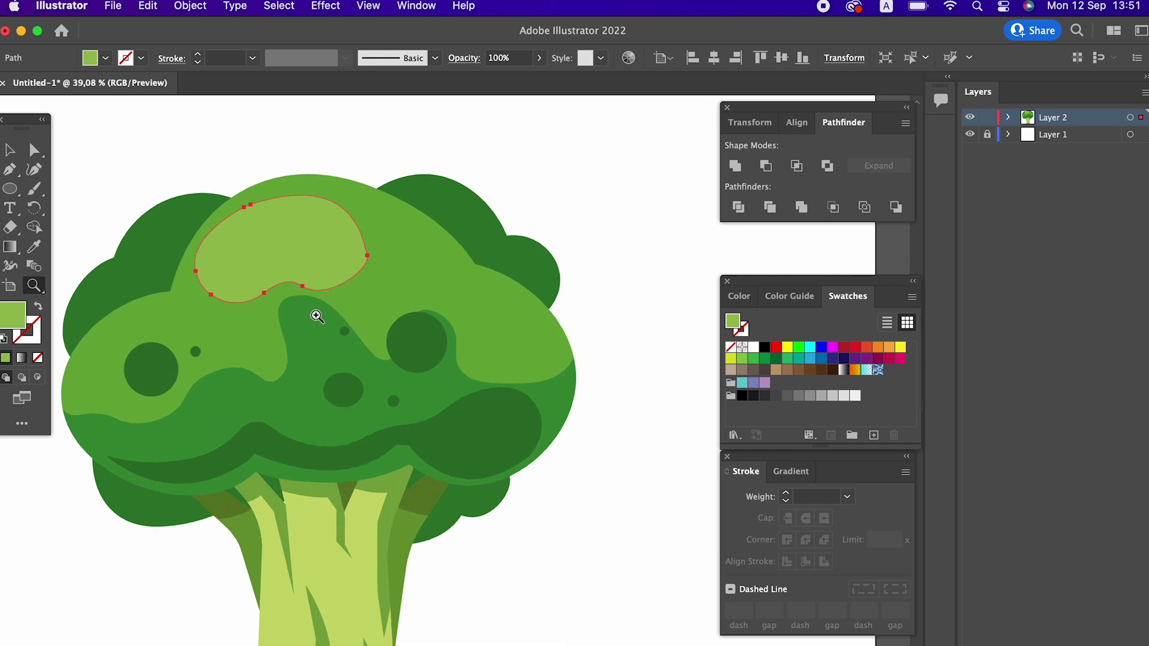
- Begin drawing a small highlight on the crown's right lobe
{"action": "left_click", "coordinate": [9, 170]}
{"action": "left_click", "coordinate": [524, 314]}
{"action": "mouse_move", "coordinate": [563, 303]}
{"action": "left_mouse_down"}
{"action": "mouse_move", "coordinate": [597, 328]}
{"action": "mouse_move", "coordinate": [525, 333]}
{"action": "mouse_move", "coordinate": [537, 289]}
{"action": "left_mouse_up"}
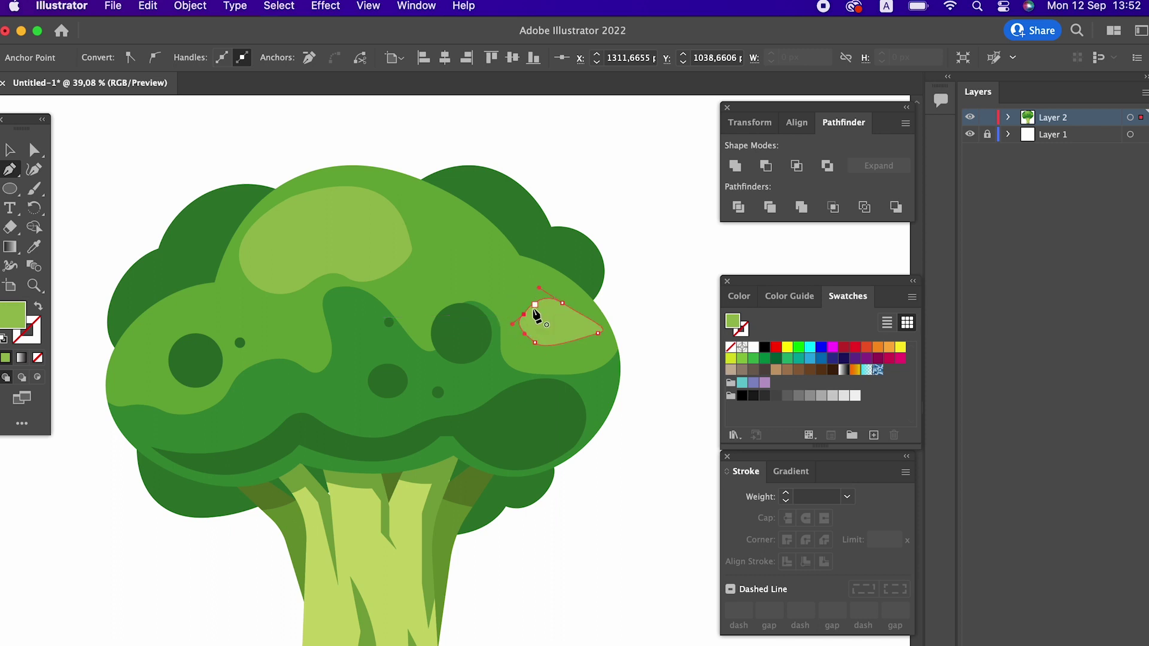
- Draw a curved hook-shaped light-green highlight above the left dark spot
{"action": "left_click", "coordinate": [152, 340]}
{"action": "mouse_move", "coordinate": [168, 360]}
{"action": "left_mouse_down"}
{"action": "mouse_move", "coordinate": [179, 339]}
{"action": "mouse_move", "coordinate": [240, 331]}
{"action": "mouse_move", "coordinate": [205, 295]}
{"action": "left_mouse_up"}
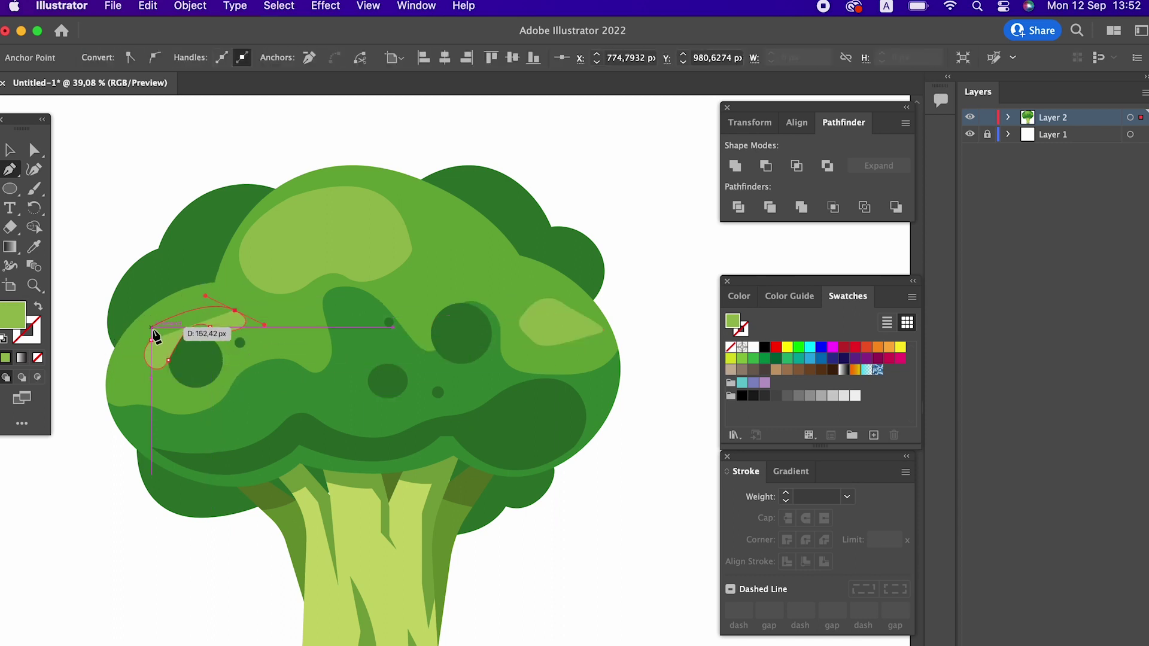
{"action": "left_click_drag", "start_coordinate": [151, 340], "coordinate": [137, 374]}
{"action": "key", "text": "z"}
{"action": "left_click", "coordinate": [205, 359], "text": "alt"}
- Select the curved left highlight and reframe the view on the crown's top
{"action": "left_click_drag", "start_coordinate": [205, 359], "coordinate": [297, 393]}
{"action": "scroll", "coordinate": [231, 275], "scroll_direction": "left", "scroll_amount": 3}
{"action": "scroll", "coordinate": [231, 275], "scroll_direction": "up", "scroll_amount": 2}
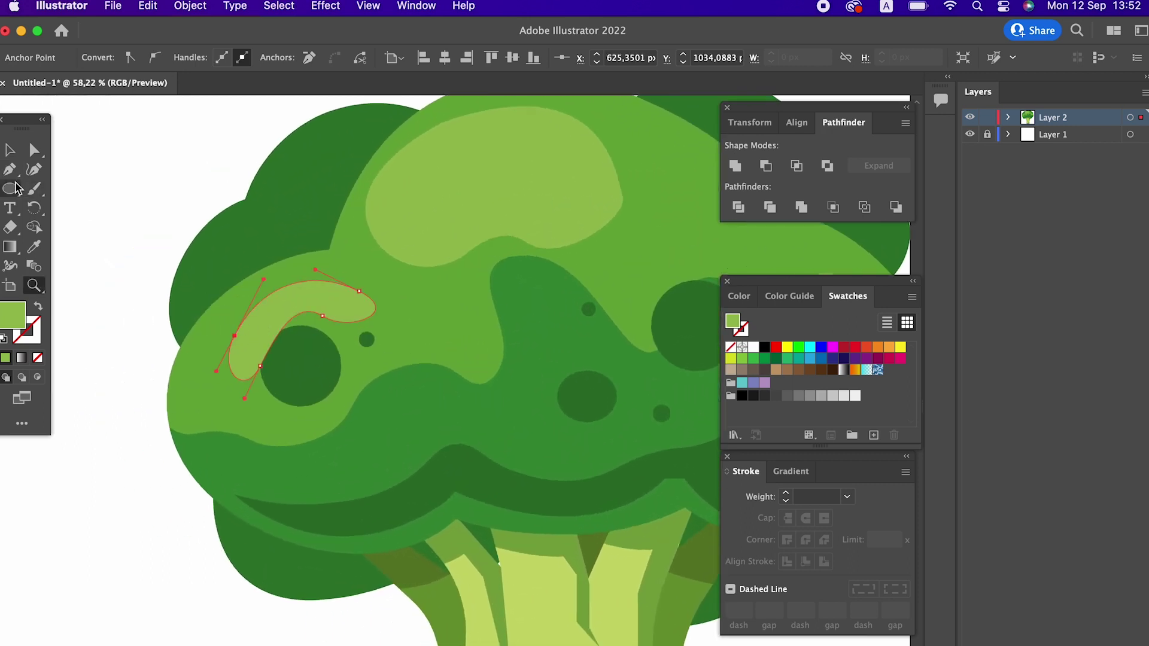
{"action": "left_click", "coordinate": [11, 150]}
{"action": "key", "text": "z"}
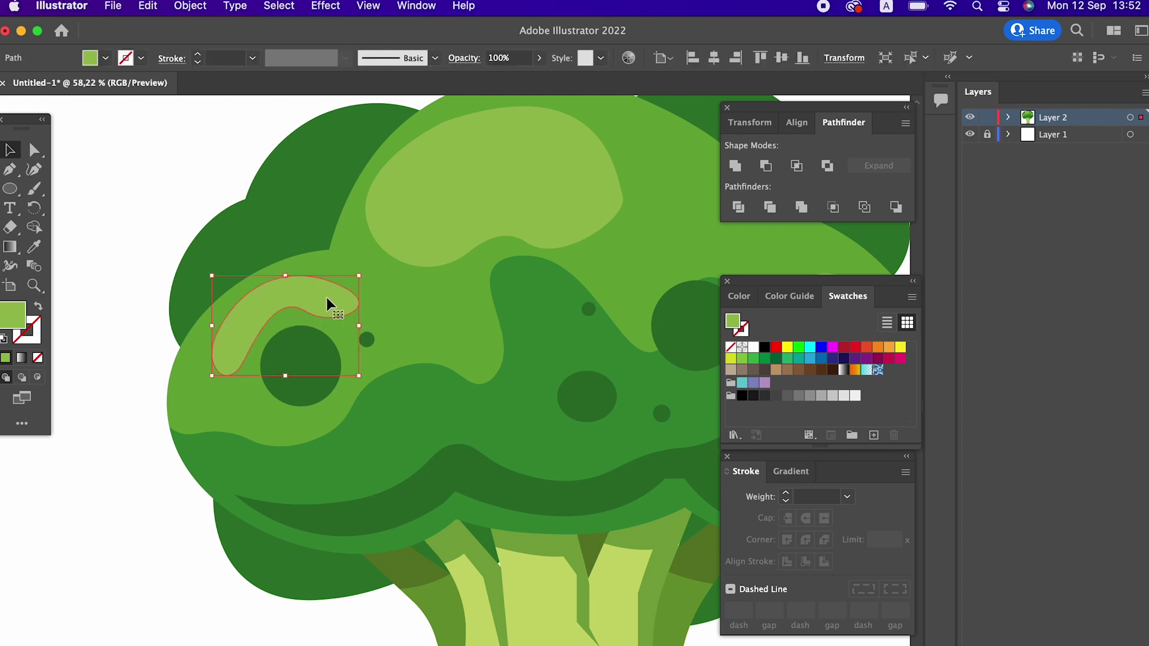
{"action": "left_click", "coordinate": [329, 303], "text": "alt"}
{"action": "left_click_drag", "start_coordinate": [425, 322], "coordinate": [530, 356]}
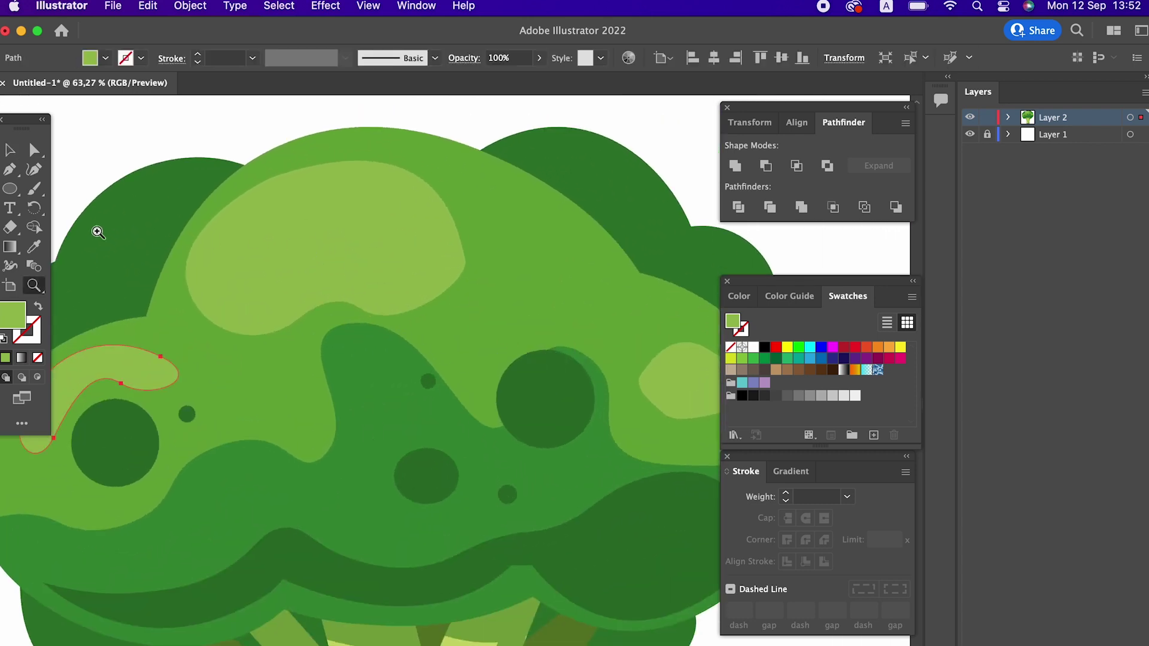
{"action": "left_click", "coordinate": [10, 189]}
- Draw an oval on the top light patch and fill it a light yellow-green
{"action": "left_click_drag", "start_coordinate": [422, 212], "coordinate": [336, 239]}
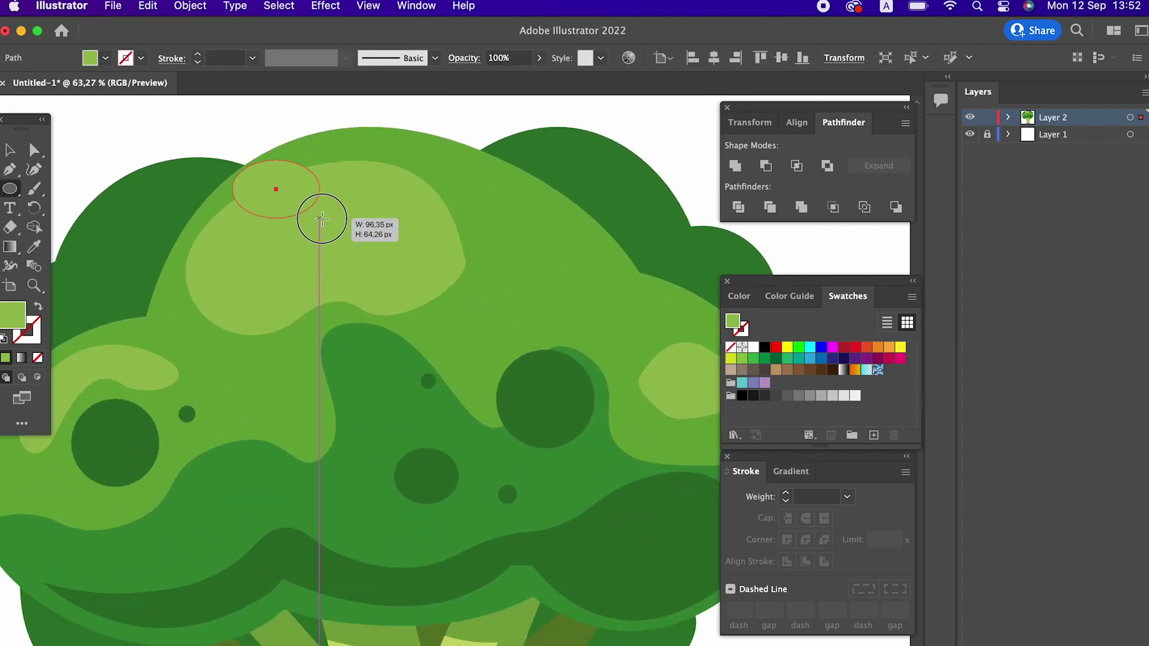
{"action": "double_click", "coordinate": [23, 316]}
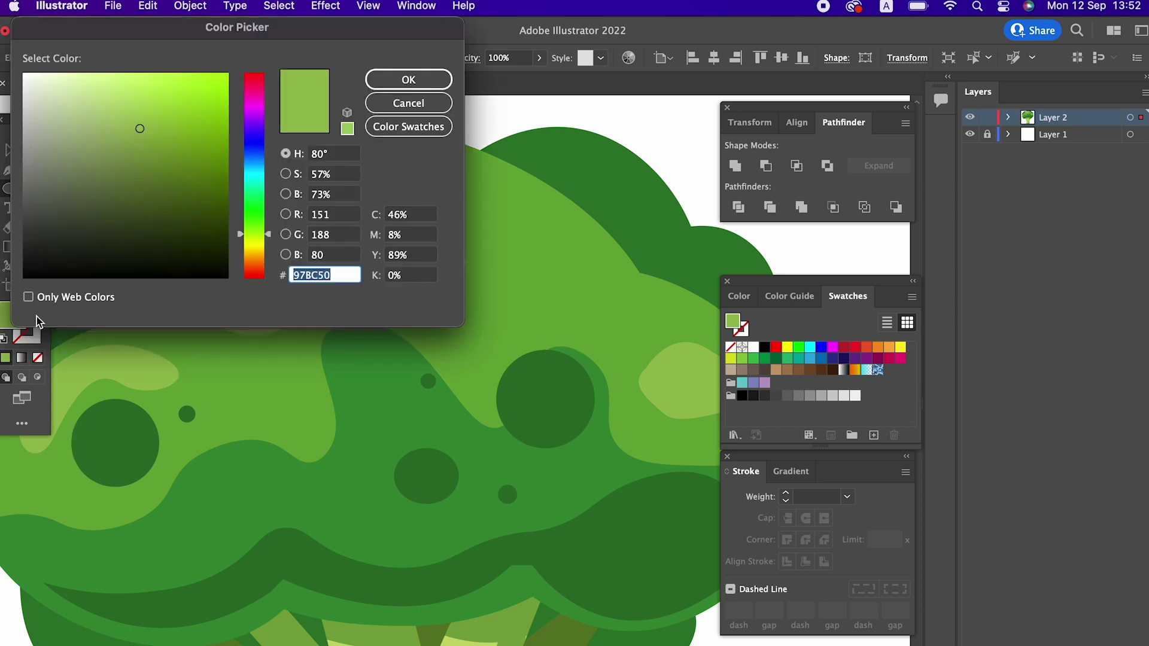
{"action": "left_click_drag", "start_coordinate": [254, 242], "coordinate": [253, 246]}
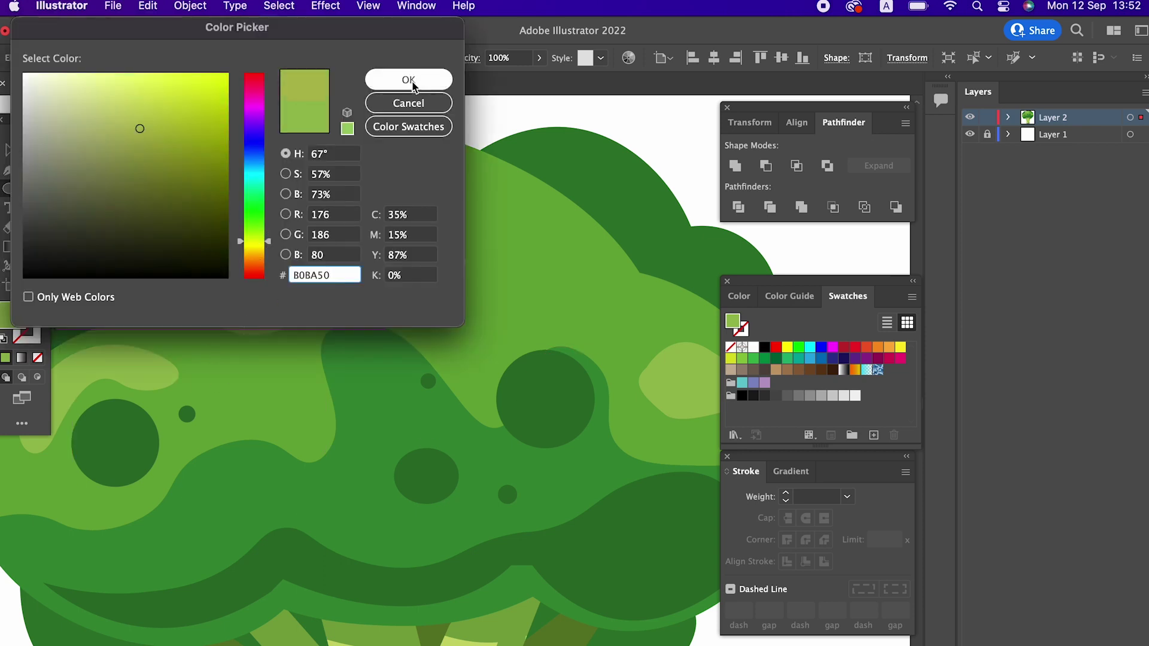
{"action": "left_click", "coordinate": [409, 80]}
{"action": "double_click", "coordinate": [12, 314]}
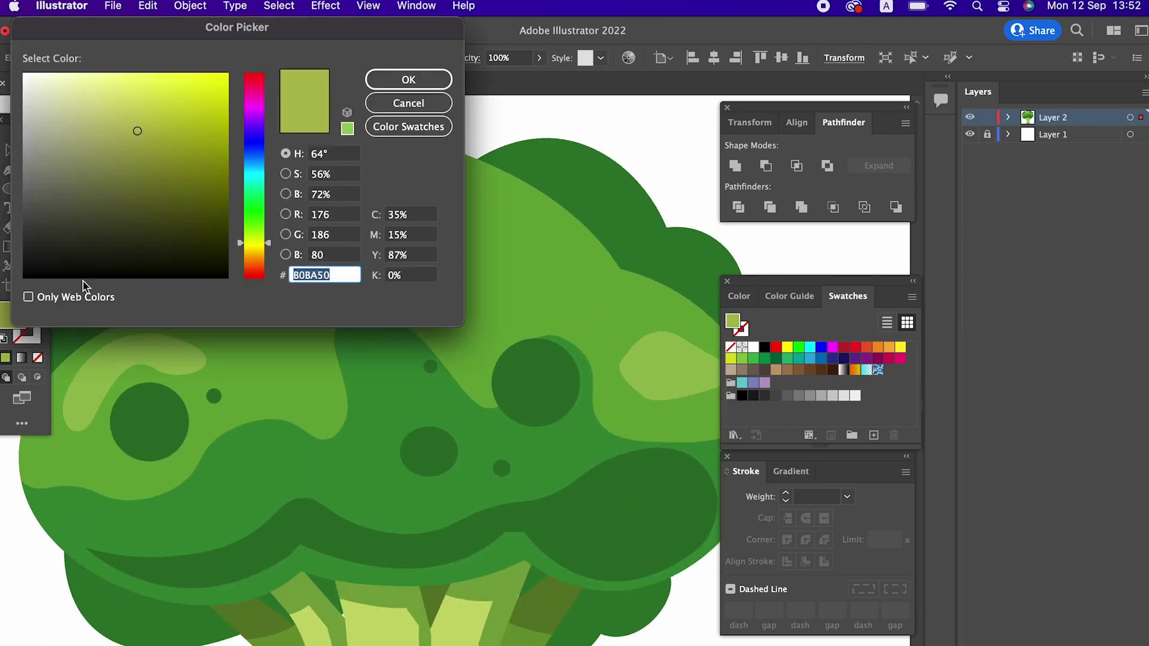
{"action": "left_click", "coordinate": [139, 113]}
{"action": "left_click", "coordinate": [374, 80]}
- Add yellow-green oval highlights on the upper-left and right light patches, plus a tiny dot
{"action": "key", "text": "super+minus"}
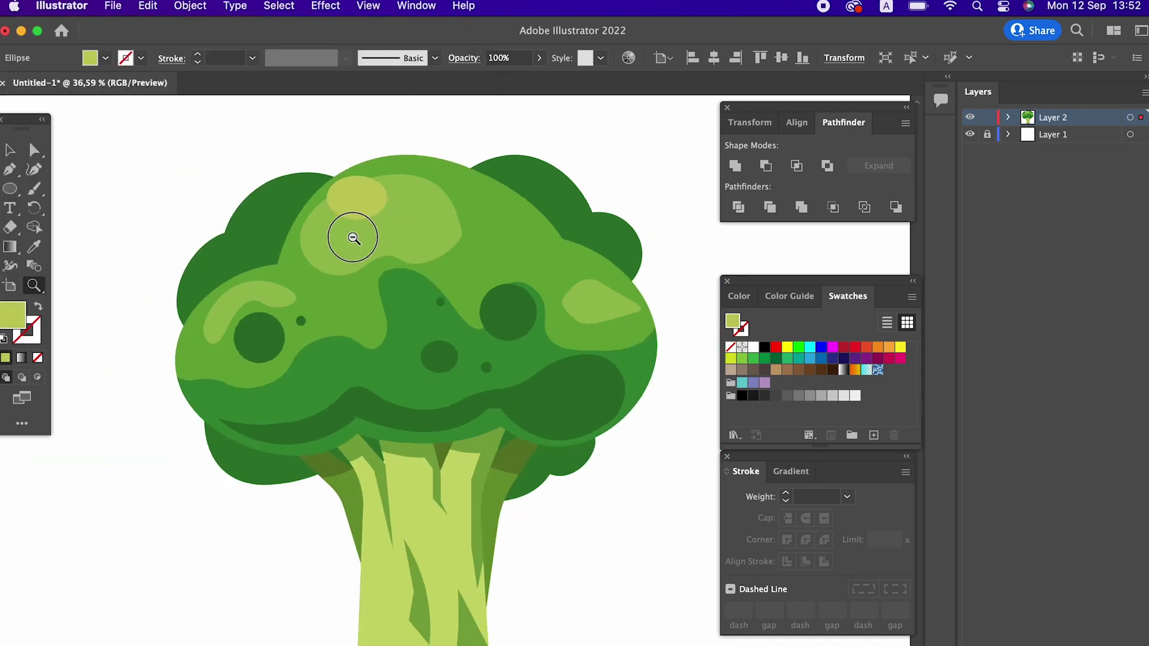
{"action": "left_click", "coordinate": [321, 312]}
{"action": "left_click", "coordinate": [10, 192]}
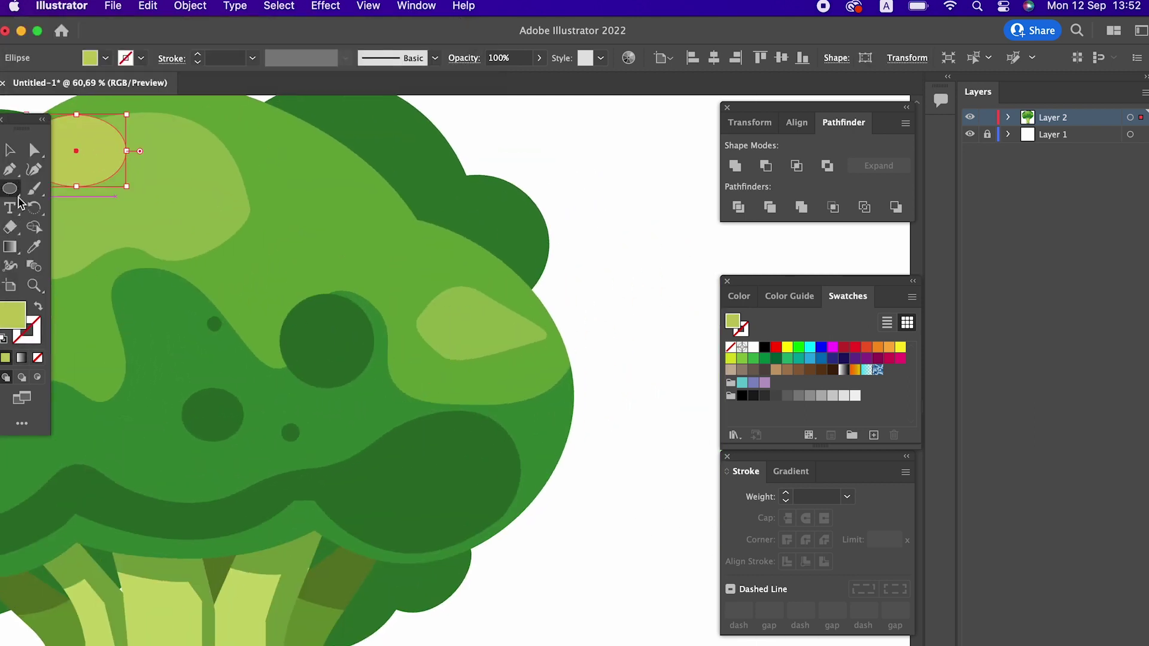
{"action": "left_click_drag", "start_coordinate": [446, 297], "coordinate": [470, 327]}
{"action": "scroll", "coordinate": [389, 329], "scroll_direction": "down", "scroll_amount": 3}
{"action": "scroll", "coordinate": [323, 344], "scroll_direction": "down", "scroll_amount": 2}
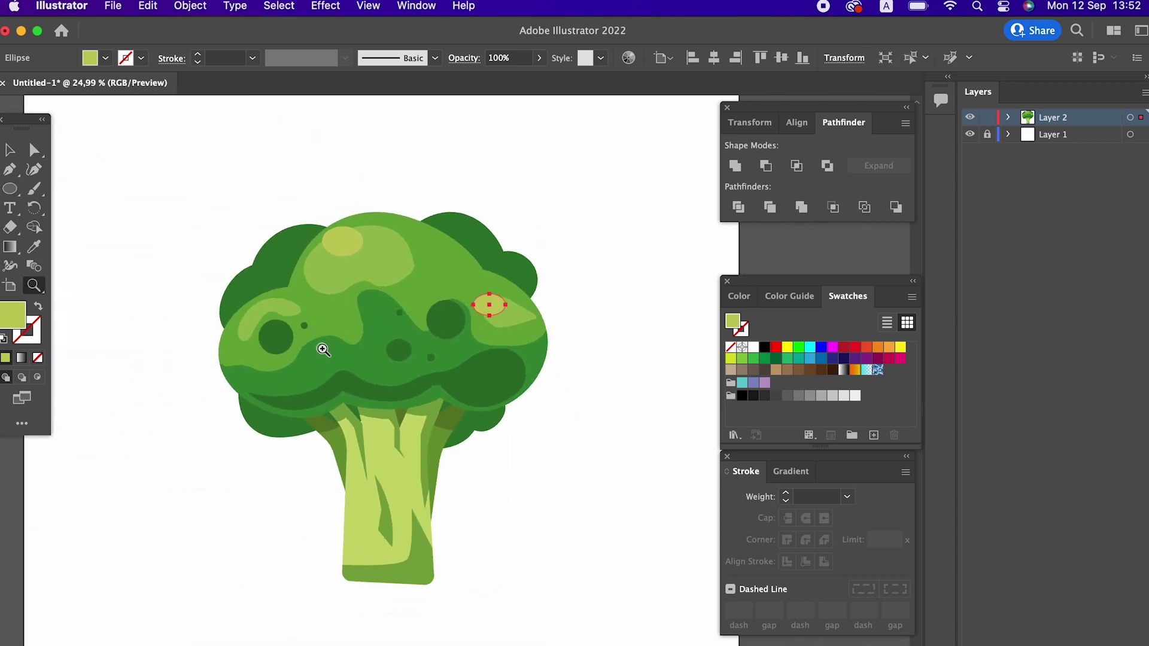
{"action": "scroll", "coordinate": [302, 378], "scroll_direction": "up", "scroll_amount": 2}
{"action": "left_click", "coordinate": [10, 191]}
{"action": "left_click_drag", "start_coordinate": [359, 246], "coordinate": [386, 260]}
{"action": "left_click_drag", "start_coordinate": [385, 216], "coordinate": [397, 228]}
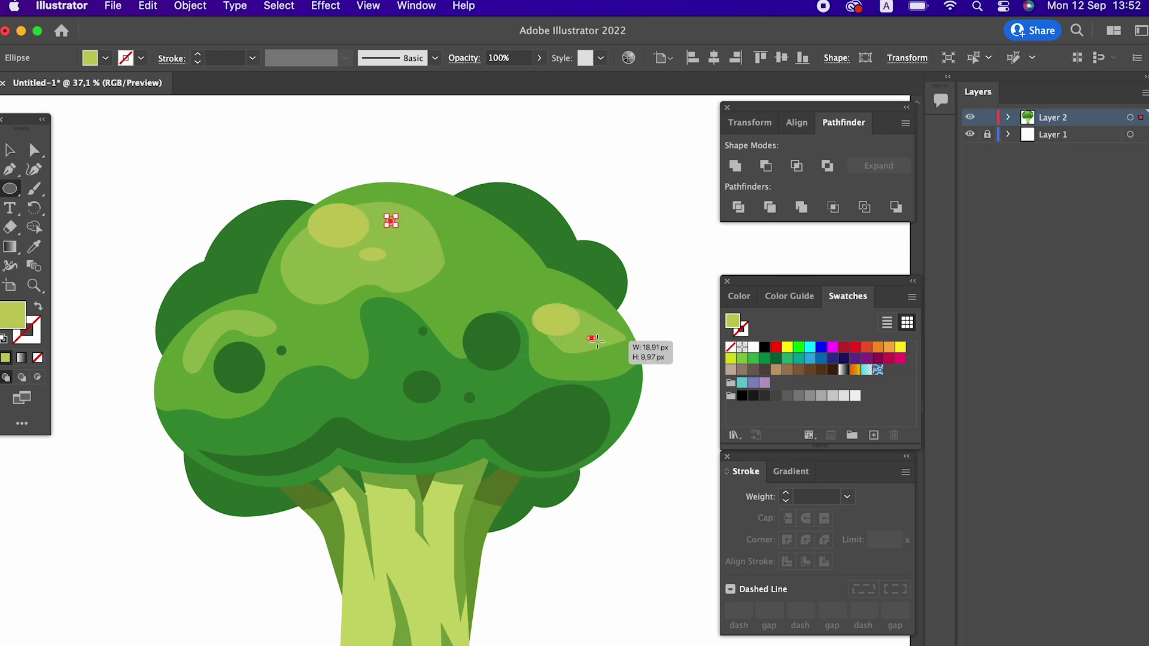
- Add a small oval beside the right highlight and another on the left light patch
{"action": "key", "text": "z"}
{"action": "left_click_drag", "start_coordinate": [595, 337], "coordinate": [618, 389]}
{"action": "key", "text": "l"}
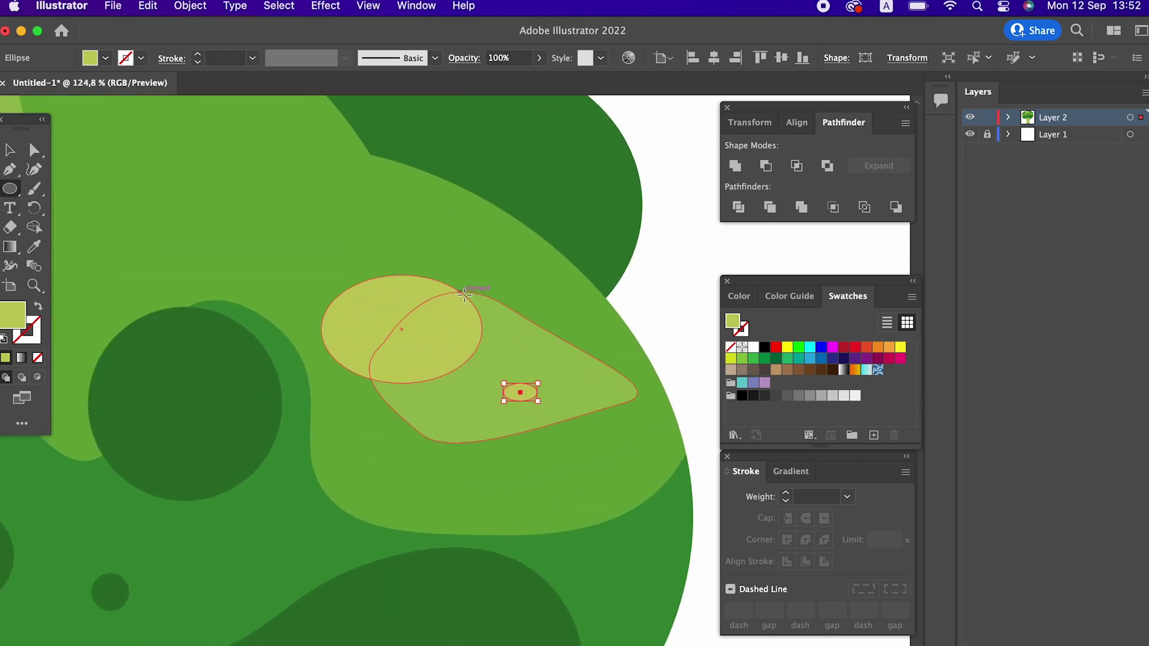
{"action": "left_click_drag", "start_coordinate": [480, 265], "coordinate": [522, 299]}
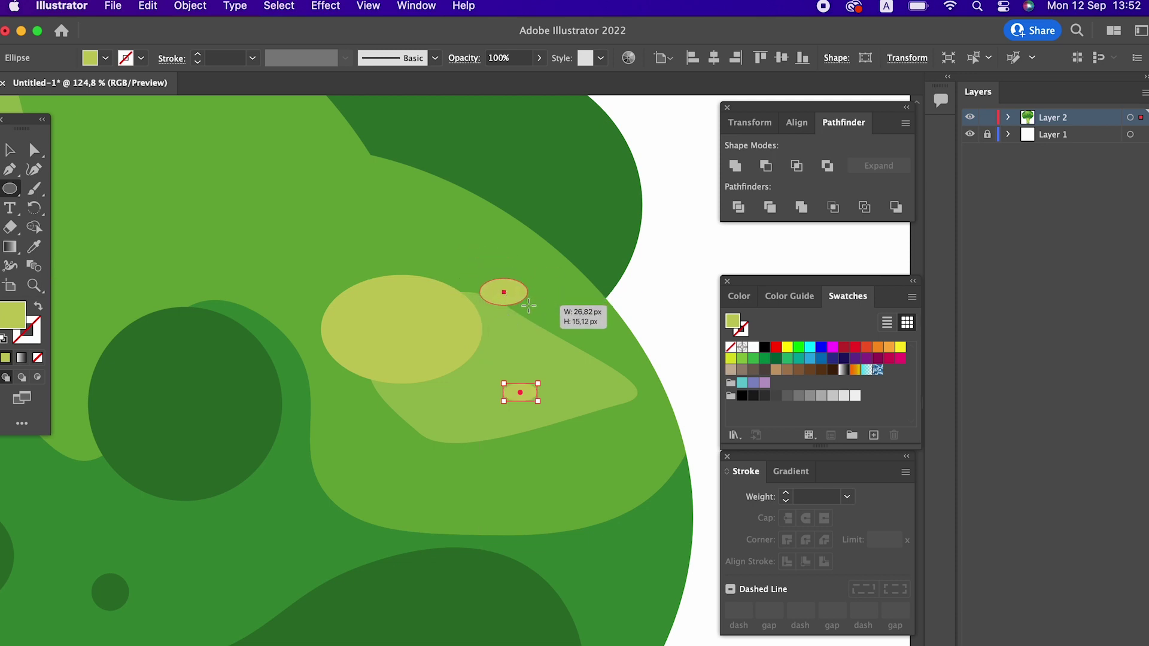
{"action": "key", "text": "z"}
{"action": "left_click", "coordinate": [189, 284], "text": "alt"}
{"action": "left_click_drag", "start_coordinate": [189, 285], "coordinate": [124, 272]}
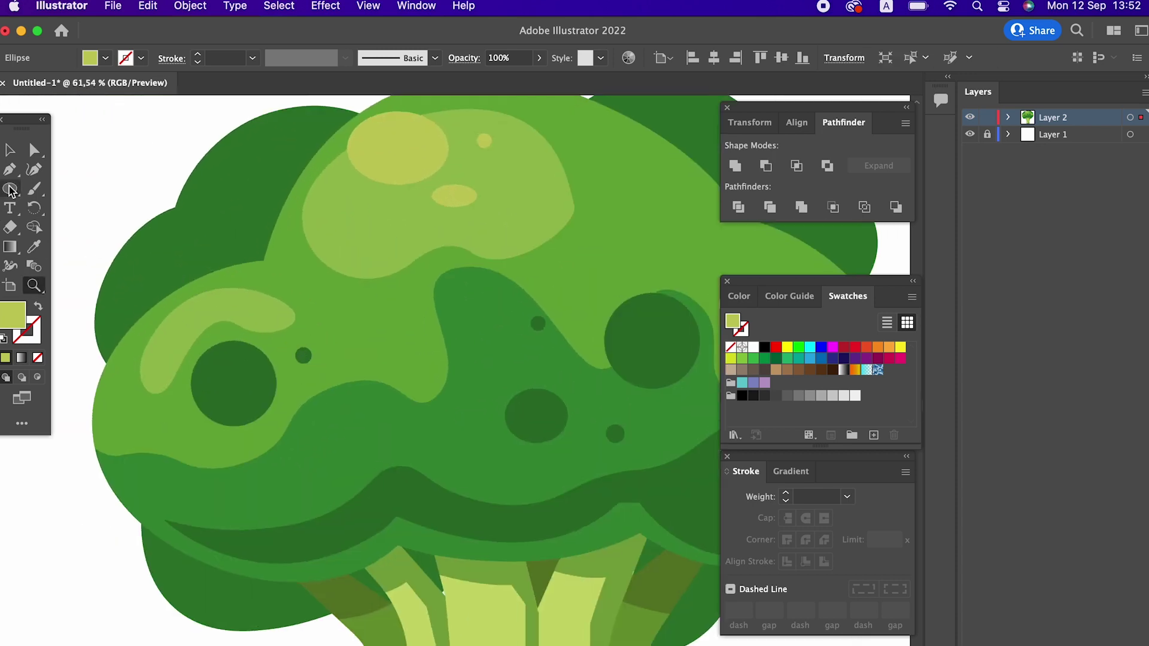
{"action": "left_click", "coordinate": [10, 190]}
{"action": "left_click_drag", "start_coordinate": [200, 290], "coordinate": [270, 309]}
{"action": "key", "text": "z"}
{"action": "left_click_drag", "start_coordinate": [201, 321], "coordinate": [257, 327]}
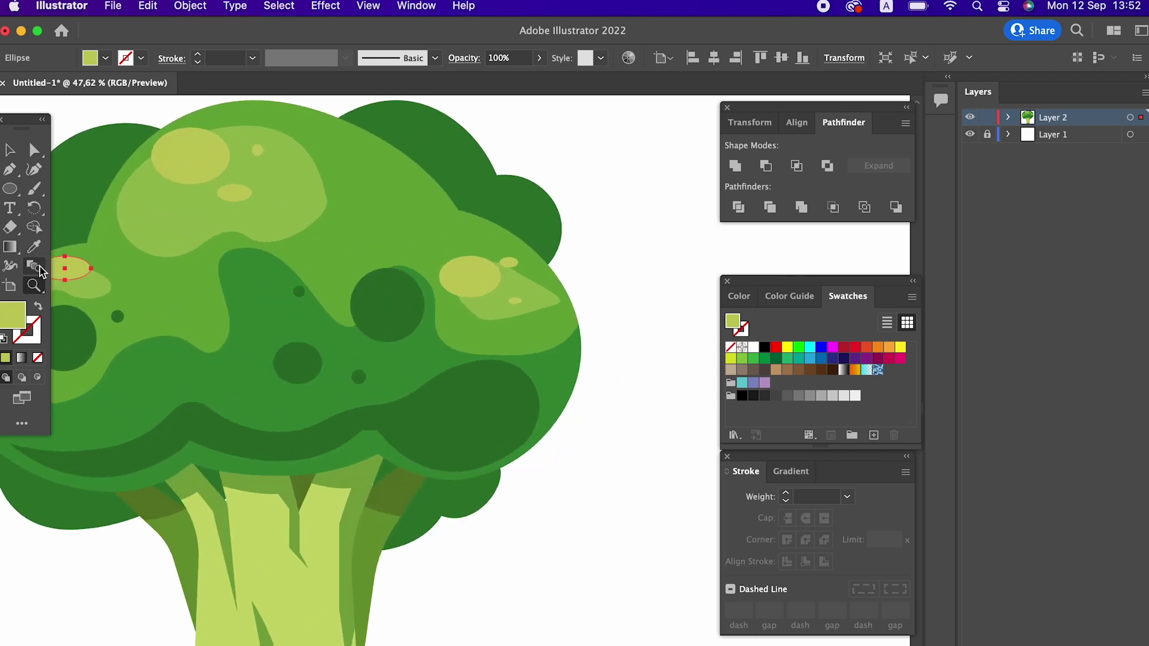
{"action": "left_click", "coordinate": [11, 197]}
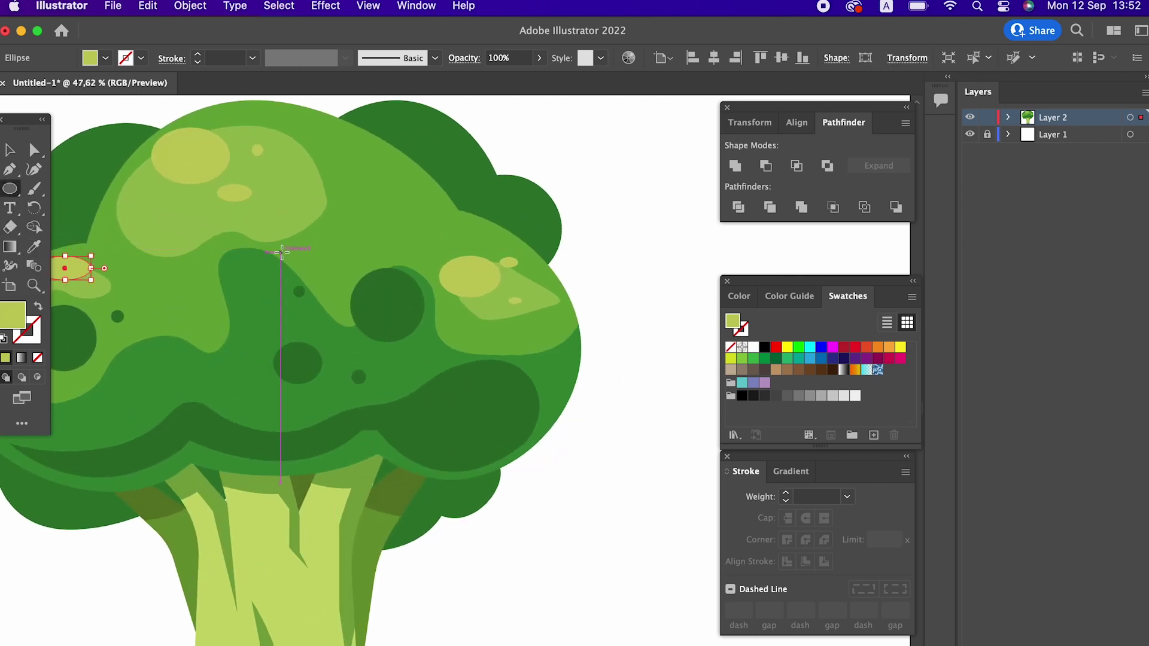
- Draw an oval near the crown's centre and fill it dark green
{"action": "left_click_drag", "start_coordinate": [282, 253], "coordinate": [339, 274]}
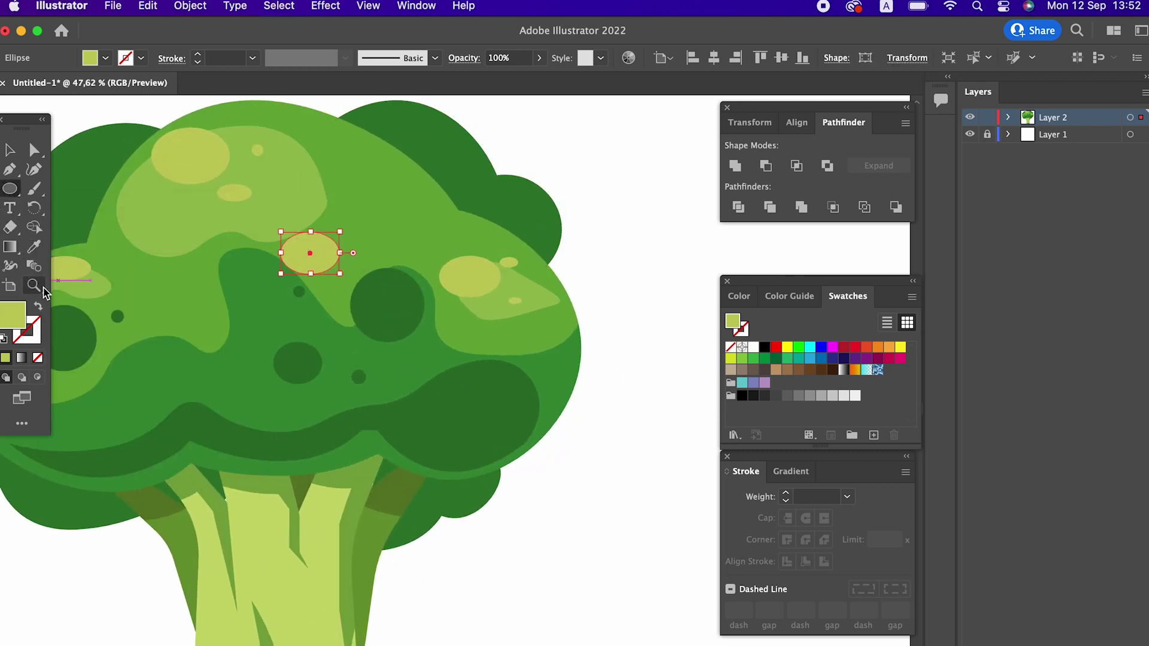
{"action": "left_click", "coordinate": [33, 247]}
{"action": "left_click", "coordinate": [242, 329]}
{"action": "key", "text": "z"}
{"action": "left_click", "coordinate": [134, 328], "text": "alt"}
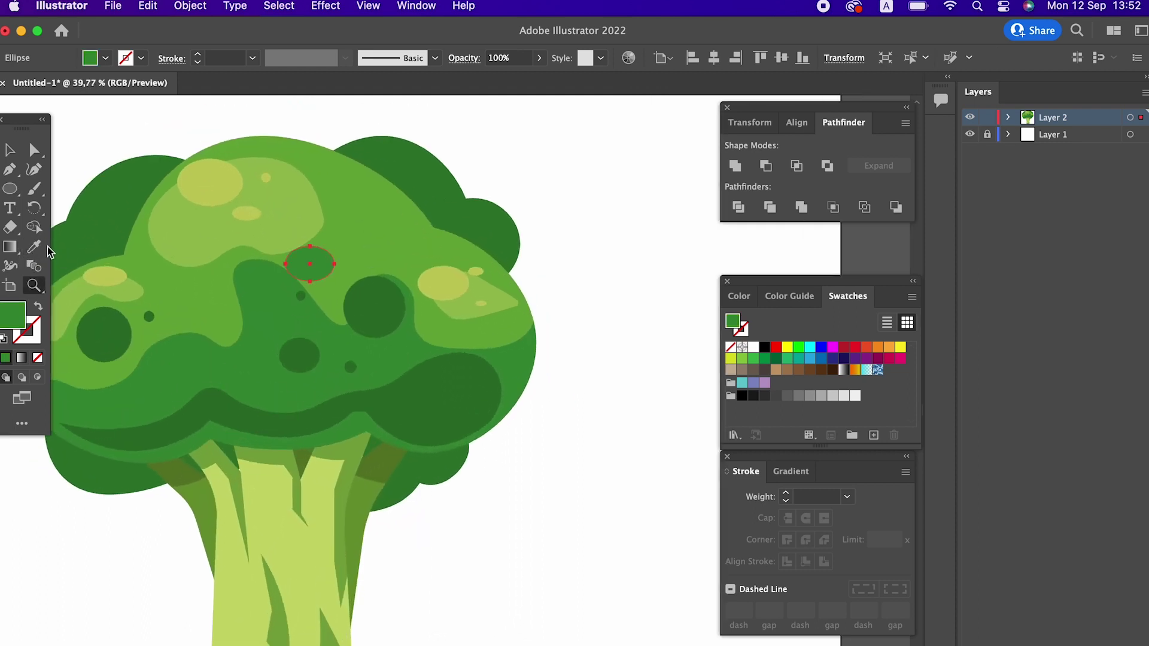
- Add two more small dark green oval spots on the crown
{"action": "left_click", "coordinate": [11, 189]}
{"action": "left_click_drag", "start_coordinate": [179, 285], "coordinate": [218, 318]}
{"action": "left_click_drag", "start_coordinate": [336, 226], "coordinate": [359, 250]}
{"action": "key", "text": "z"}
{"action": "left_click", "coordinate": [246, 315], "text": "alt"}
{"action": "left_click_drag", "start_coordinate": [245, 315], "coordinate": [146, 269]}
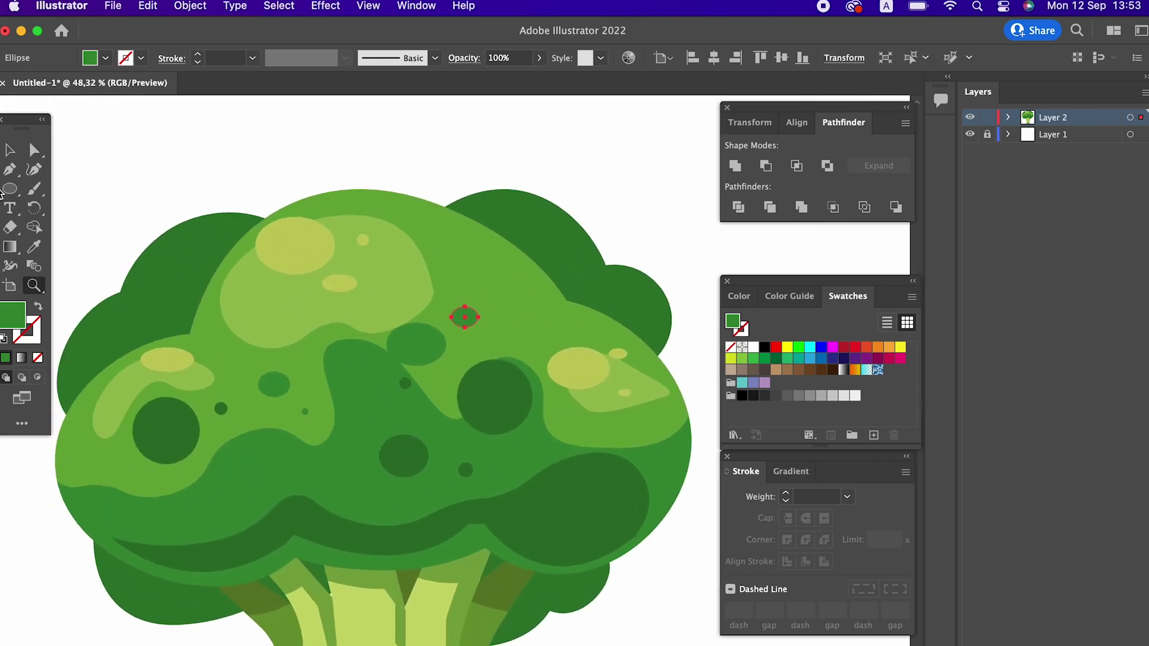
- Draw a curved closed bump shape over the crown's upper left with the Pen tool
{"action": "left_click", "coordinate": [87, 402]}
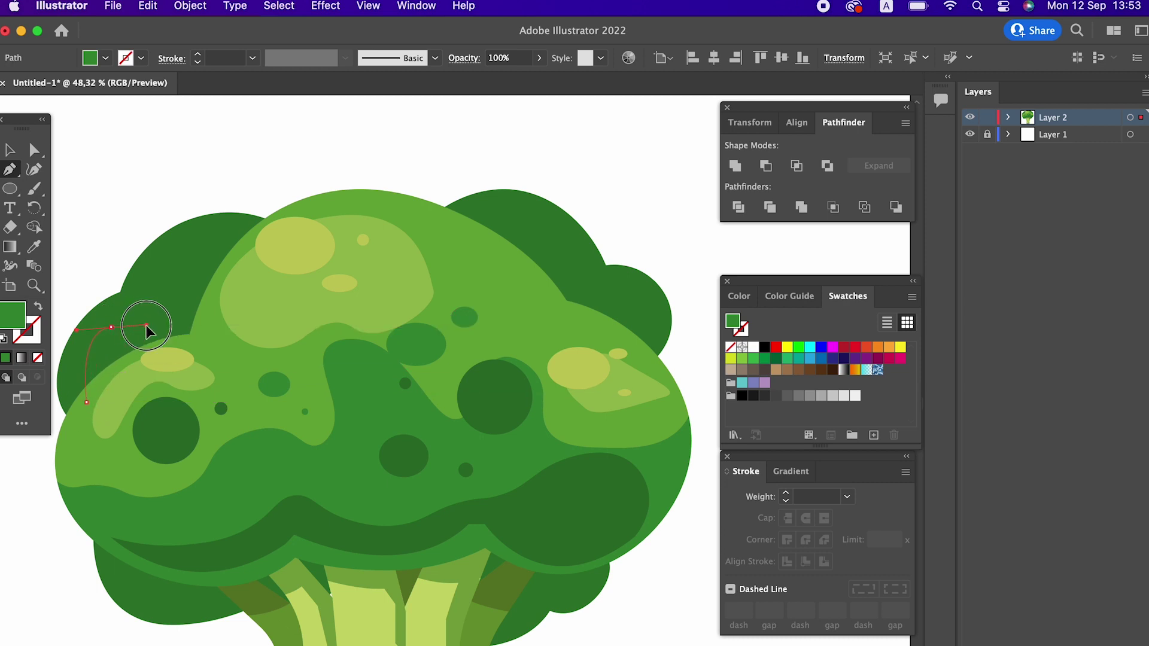
{"action": "left_click_drag", "start_coordinate": [111, 327], "coordinate": [165, 341]}
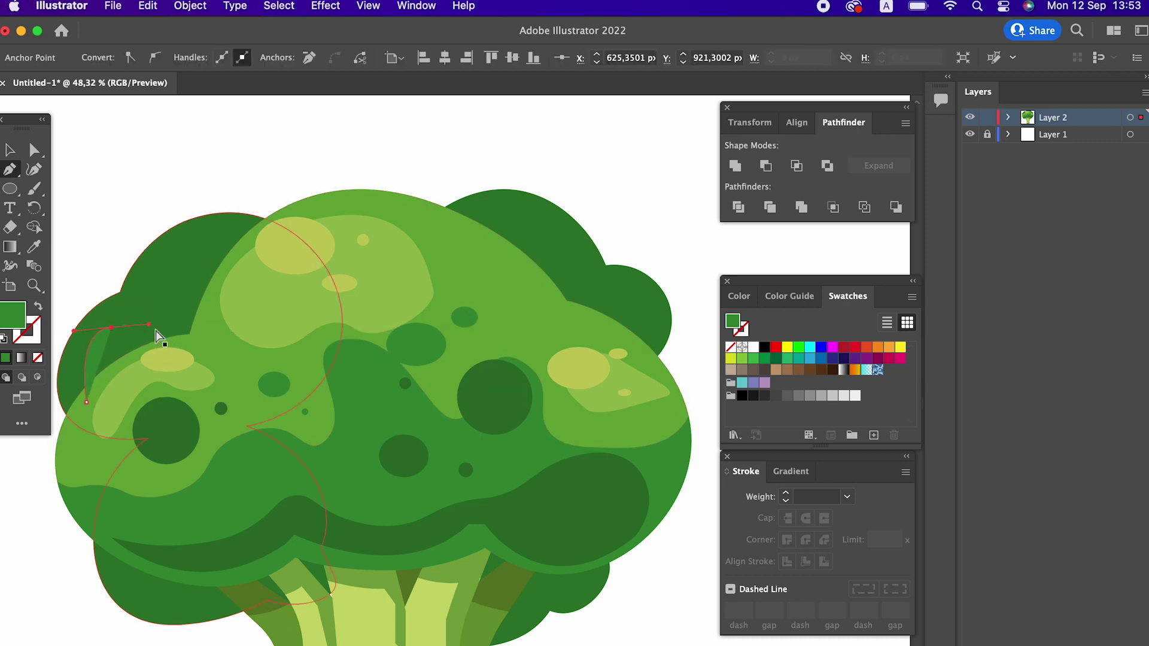
{"action": "mouse_move", "coordinate": [165, 341]}
{"action": "left_mouse_down"}
{"action": "mouse_move", "coordinate": [233, 342]}
{"action": "mouse_move", "coordinate": [226, 332]}
{"action": "mouse_move", "coordinate": [168, 338]}
{"action": "left_mouse_up"}
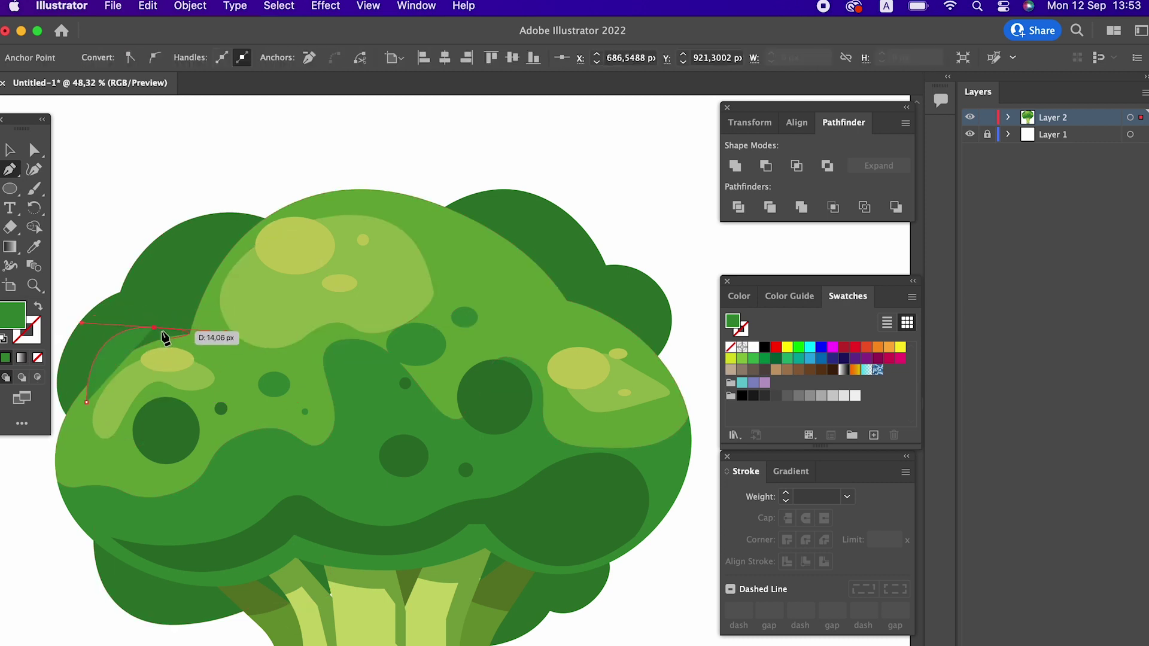
{"action": "left_click_drag", "start_coordinate": [223, 259], "coordinate": [351, 241]}
{"action": "key", "text": "ctrl+z"}
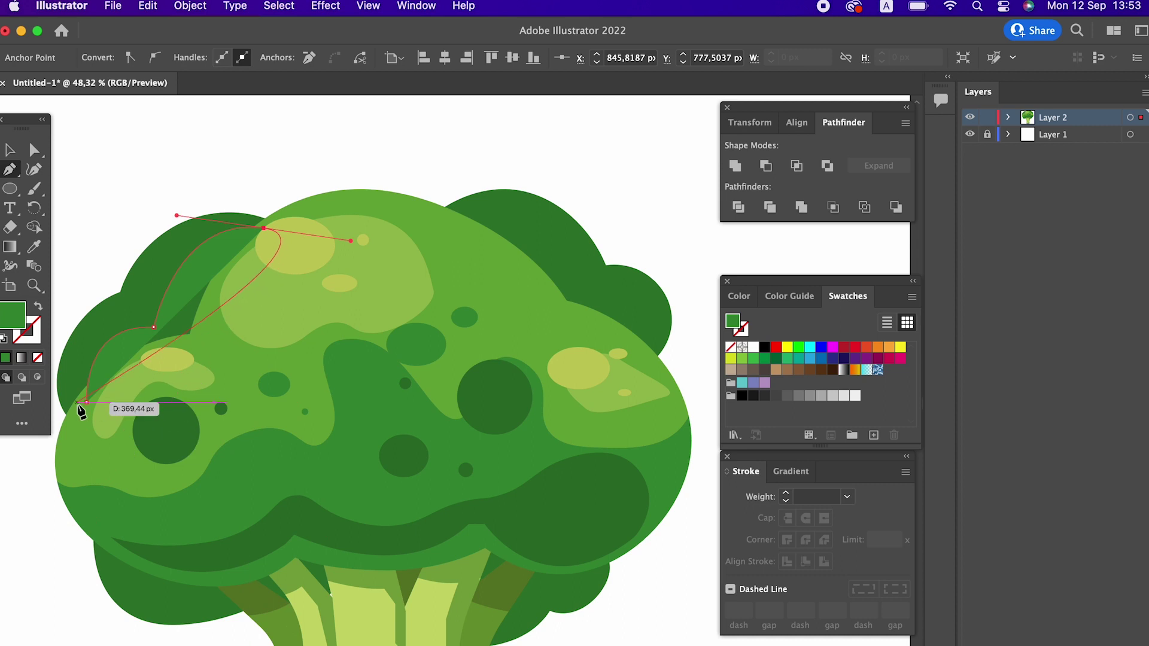
{"action": "left_click_drag", "start_coordinate": [87, 402], "coordinate": [31, 300]}
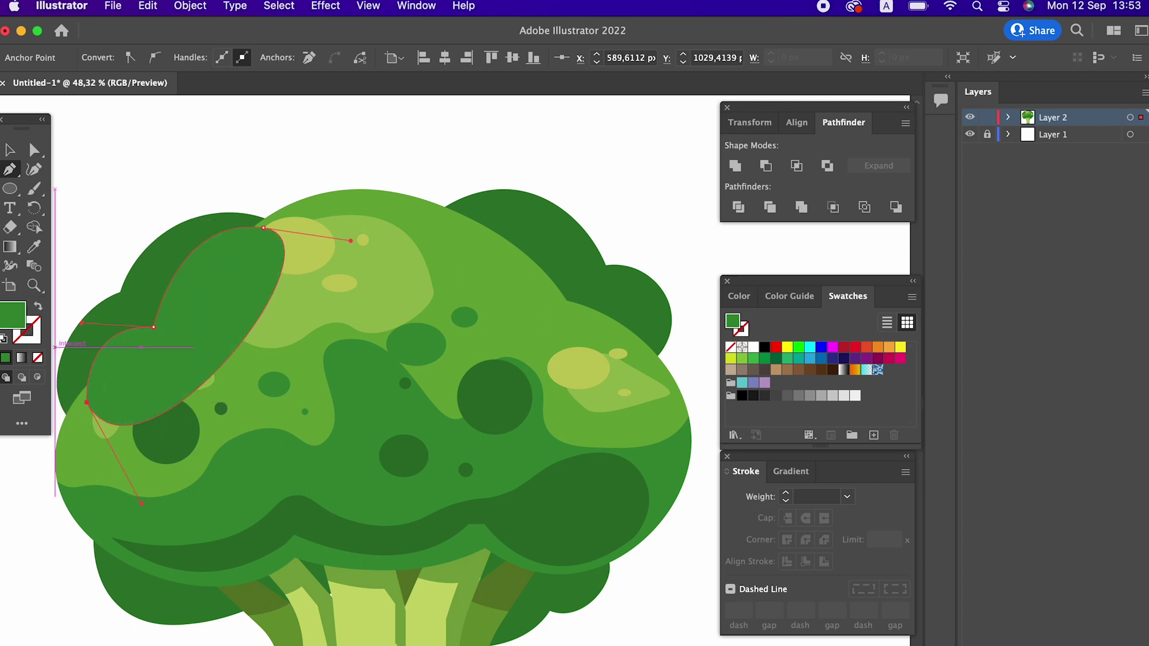
- Eyedrop the back leaf's green into the bump, then darken its fill to 256022
{"action": "left_click", "coordinate": [33, 247]}
{"action": "left_click", "coordinate": [86, 311]}
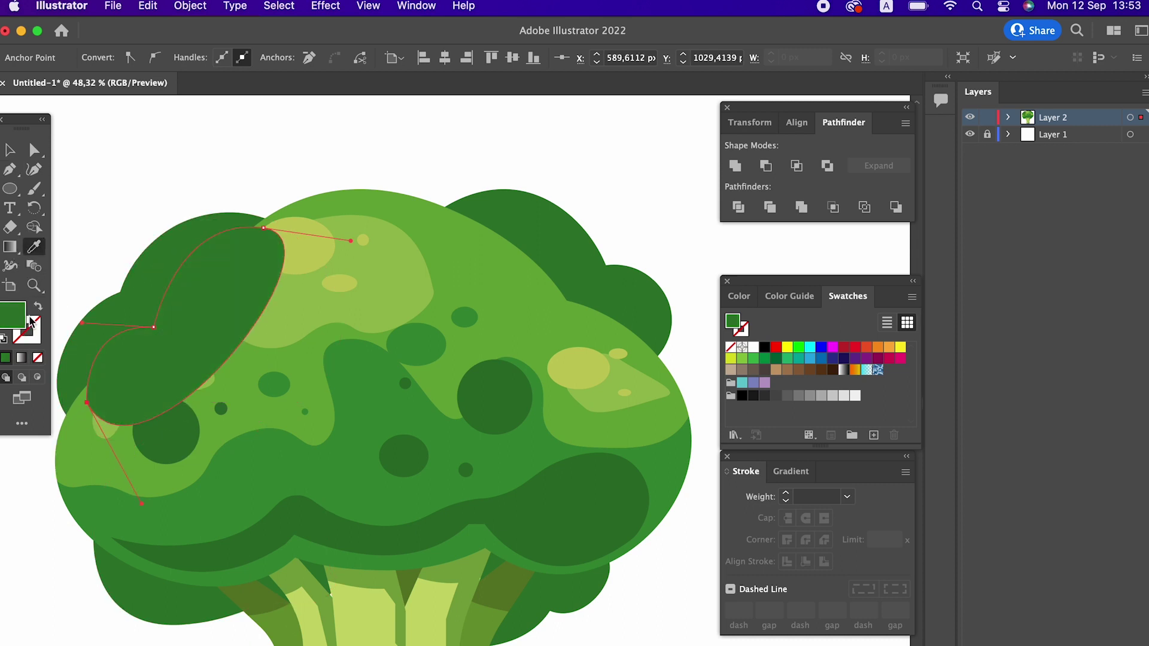
{"action": "double_click", "coordinate": [26, 317]}
{"action": "left_click_drag", "start_coordinate": [170, 195], "coordinate": [156, 201]}
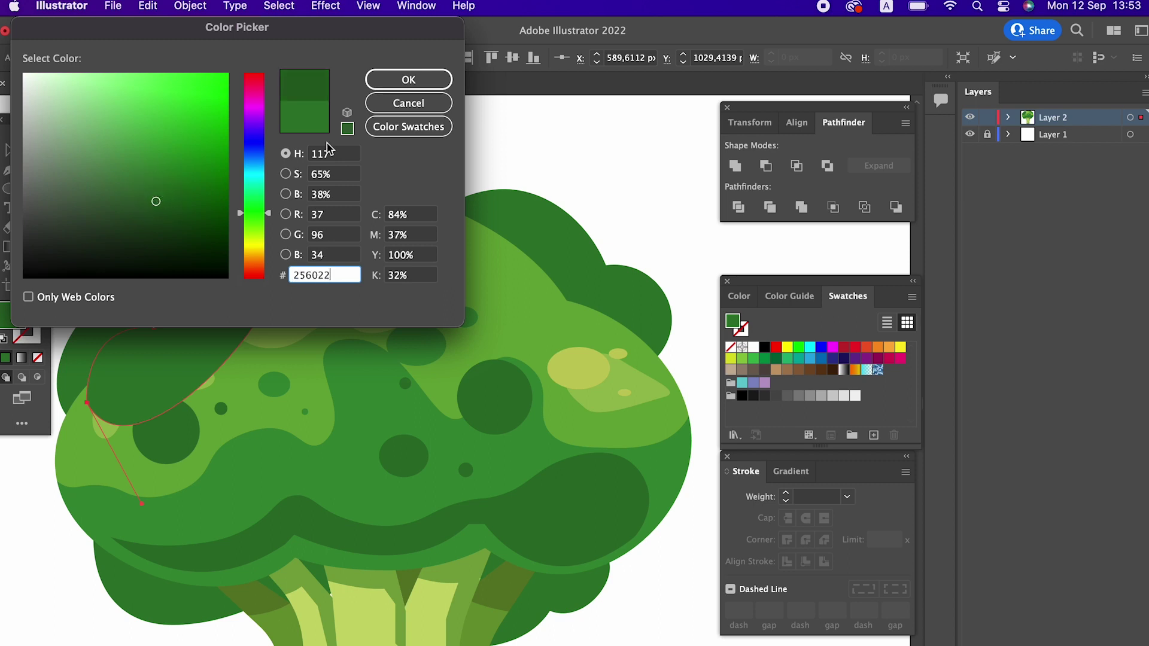
{"action": "left_click", "coordinate": [386, 84]}
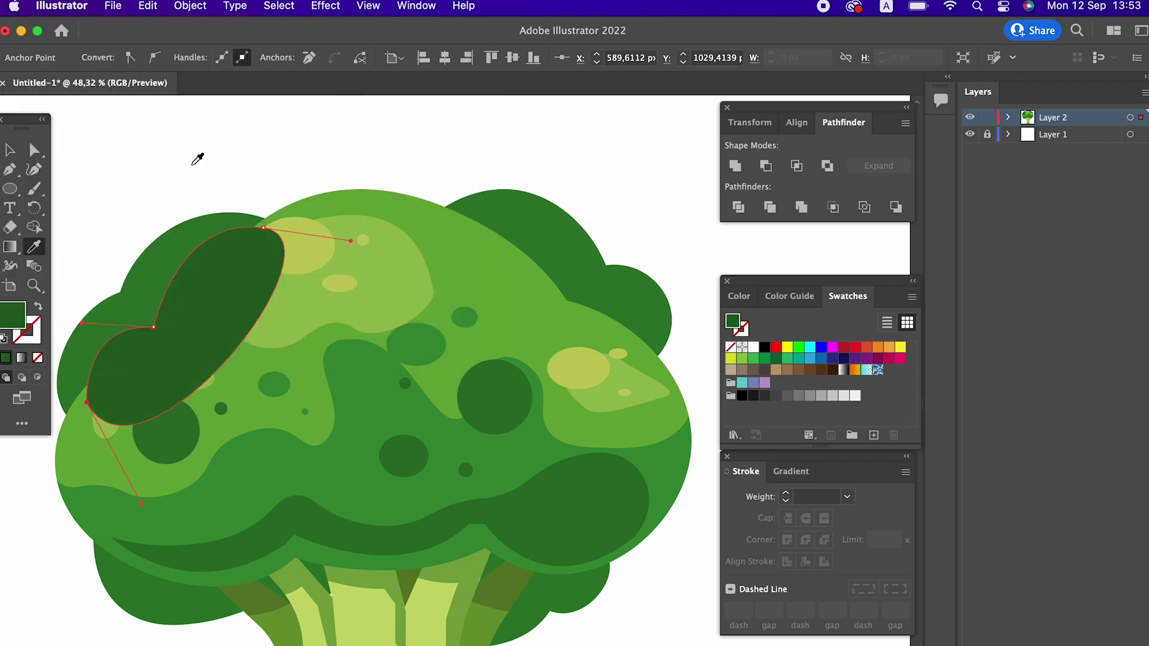
- Select both dark shapes and use Arrange > Send to Back to tuck them behind the crown
{"action": "left_click", "coordinate": [11, 149]}
{"action": "left_click", "coordinate": [164, 249], "text": "shift"}
{"action": "right_click", "coordinate": [171, 250]}
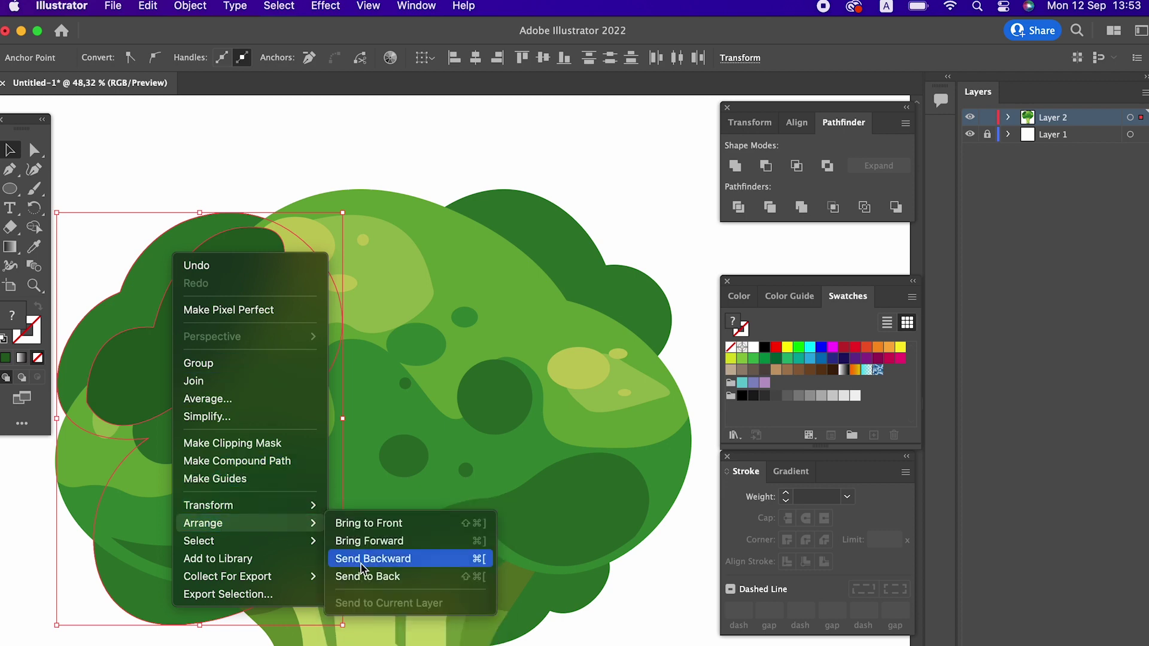
{"action": "left_click", "coordinate": [383, 576]}
{"action": "left_click", "coordinate": [269, 167]}
{"action": "scroll", "coordinate": [136, 231], "scroll_direction": "down", "scroll_amount": 3}
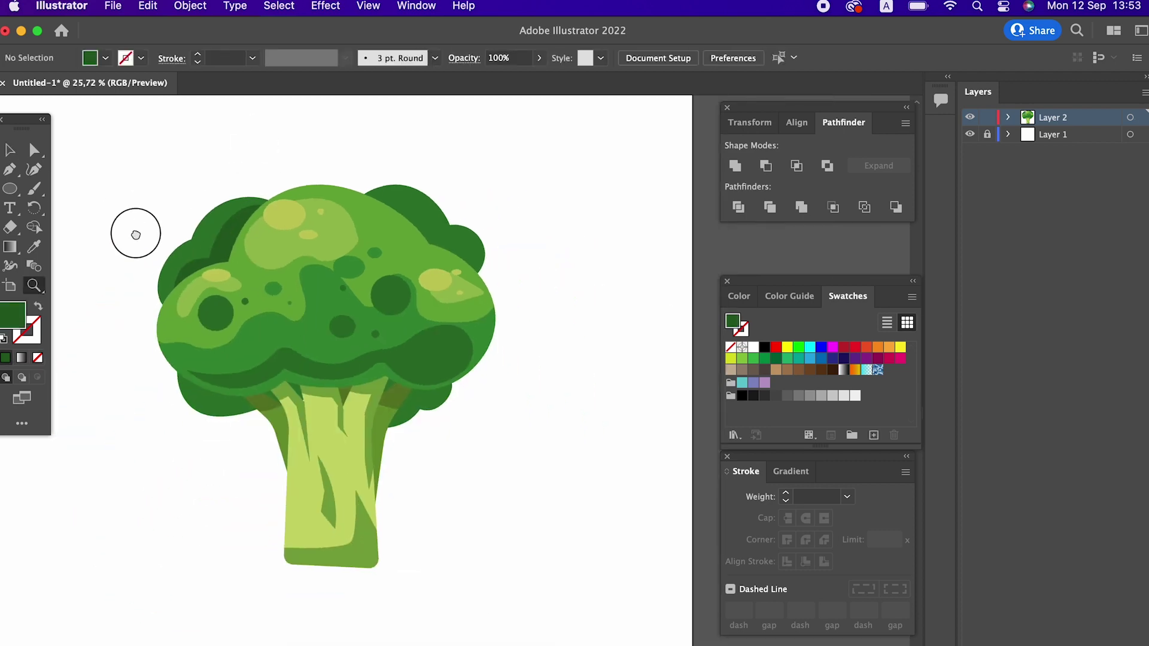
{"action": "scroll", "coordinate": [407, 274], "scroll_direction": "up", "scroll_amount": 3}
- Reshape the dark green top shape's outline by dragging its anchor points with Direct Selection
{"action": "scroll", "coordinate": [422, 262], "scroll_direction": "up", "scroll_amount": 2}
{"action": "left_click", "coordinate": [34, 149]}
{"action": "left_click_drag", "start_coordinate": [298, 276], "coordinate": [329, 246]}
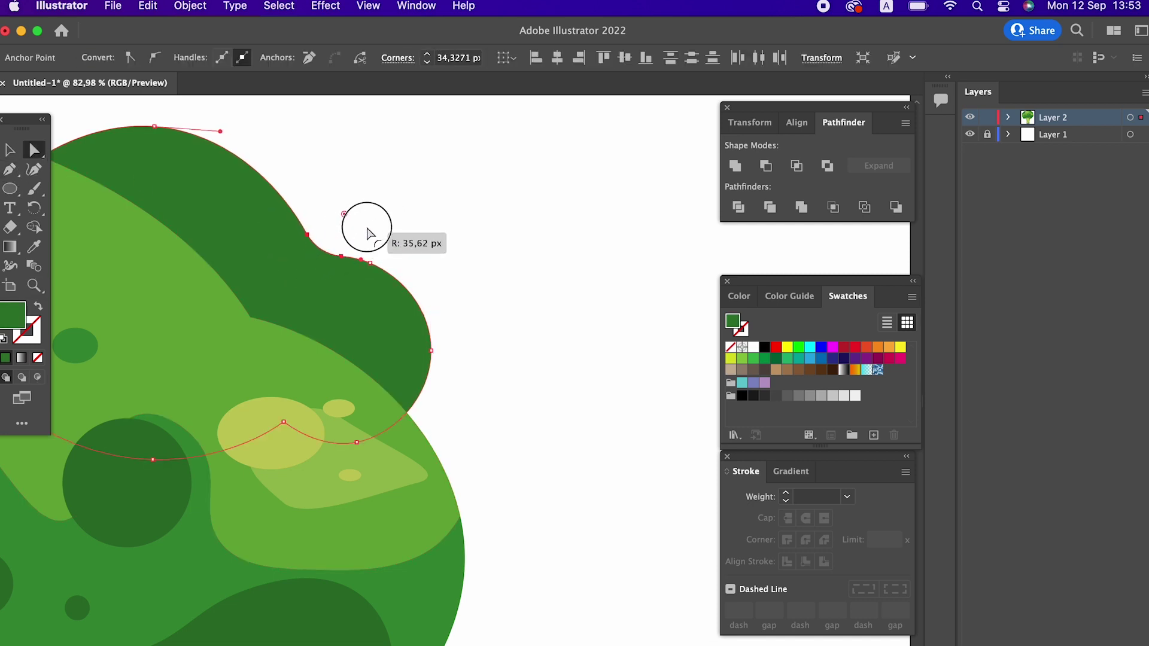
{"action": "scroll", "coordinate": [451, 343], "scroll_direction": "left", "scroll_amount": 5}
{"action": "scroll", "coordinate": [452, 343], "scroll_direction": "up", "scroll_amount": 2}
{"action": "key", "text": "z"}
{"action": "scroll", "coordinate": [205, 256], "scroll_direction": "down", "scroll_amount": 3}
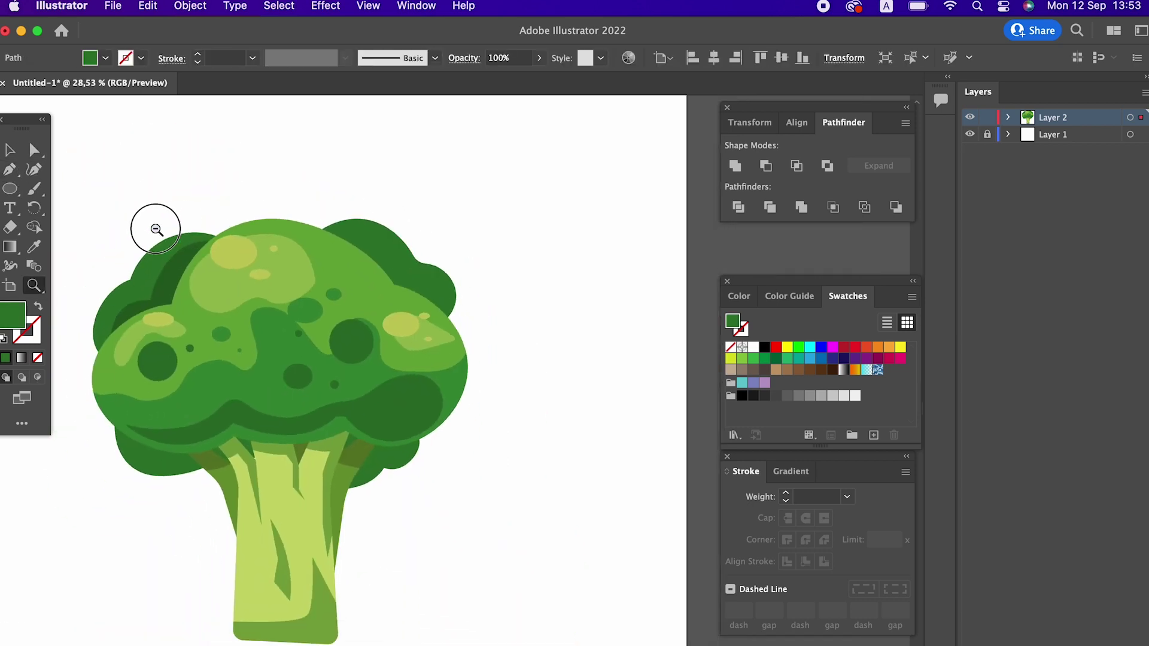
{"action": "scroll", "coordinate": [156, 225], "scroll_direction": "up", "scroll_amount": 2}
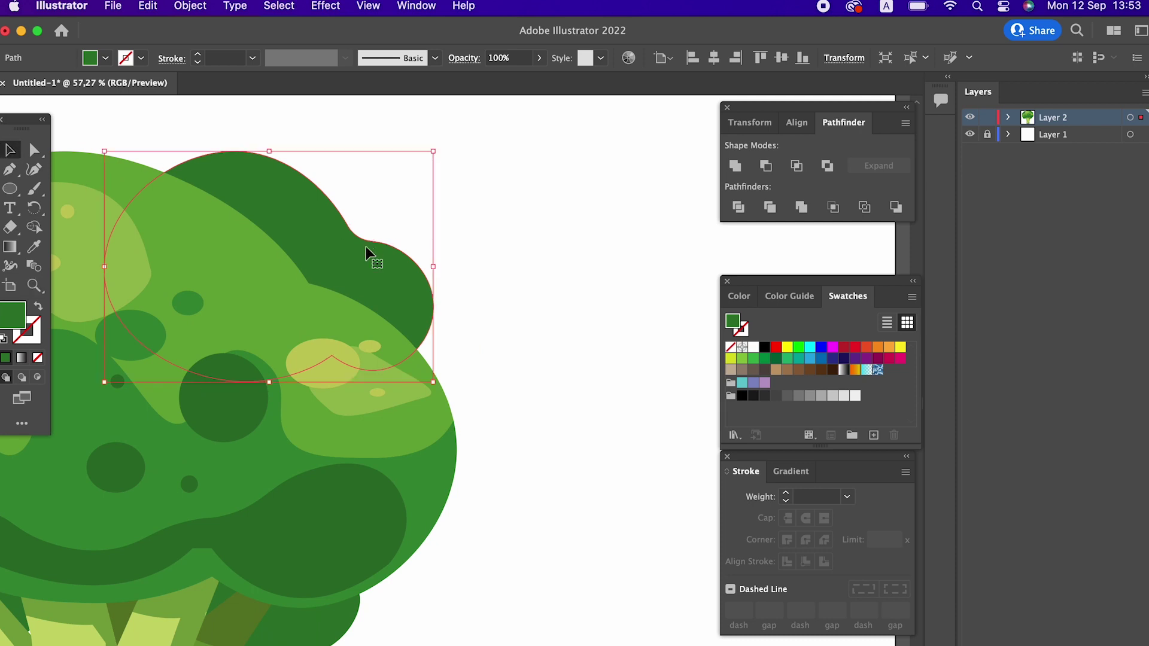
{"action": "left_click_drag", "start_coordinate": [365, 242], "coordinate": [376, 276]}
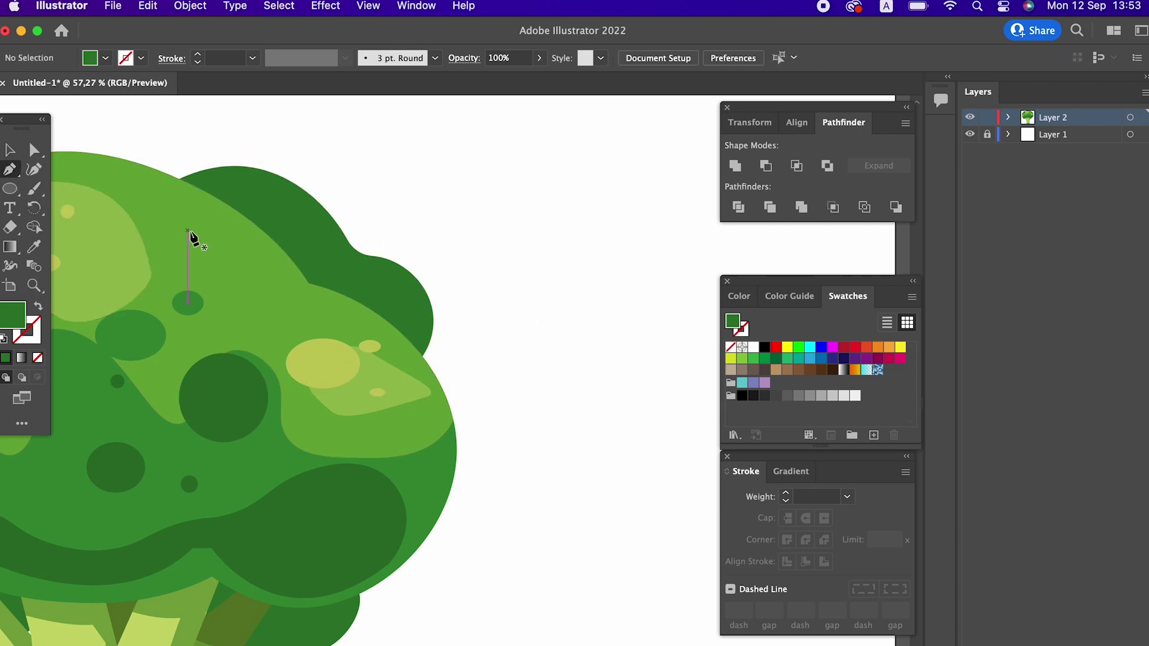
- Draw a curved bump at the crown's top right and fill it dark green
{"action": "left_click_drag", "start_coordinate": [314, 263], "coordinate": [402, 317]}
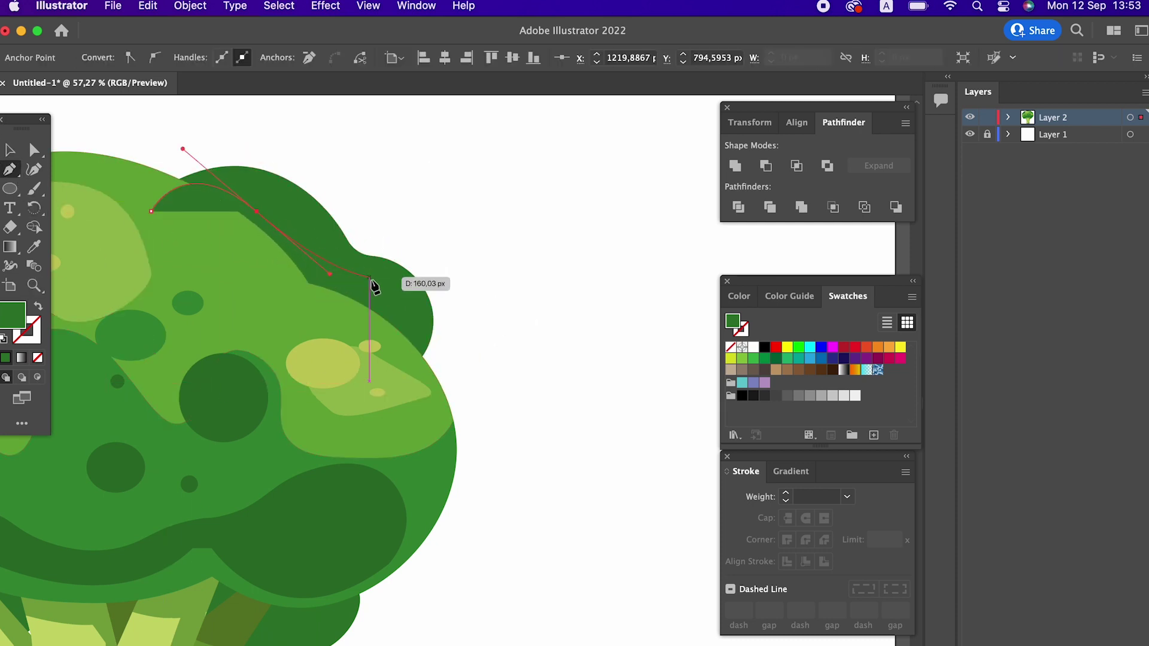
{"action": "left_click_drag", "start_coordinate": [396, 360], "coordinate": [381, 385]}
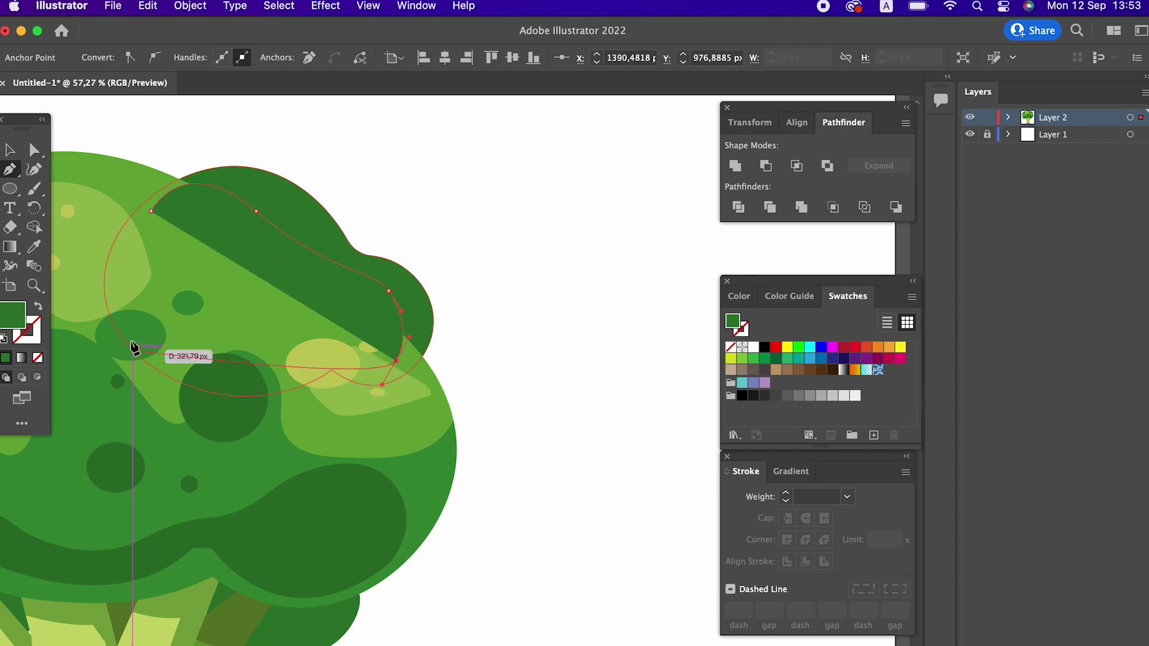
{"action": "mouse_move", "coordinate": [153, 211]}
{"action": "left_mouse_down"}
{"action": "mouse_move", "coordinate": [210, 175]}
{"action": "mouse_move", "coordinate": [262, 255]}
{"action": "left_mouse_up"}
{"action": "key", "text": "z"}
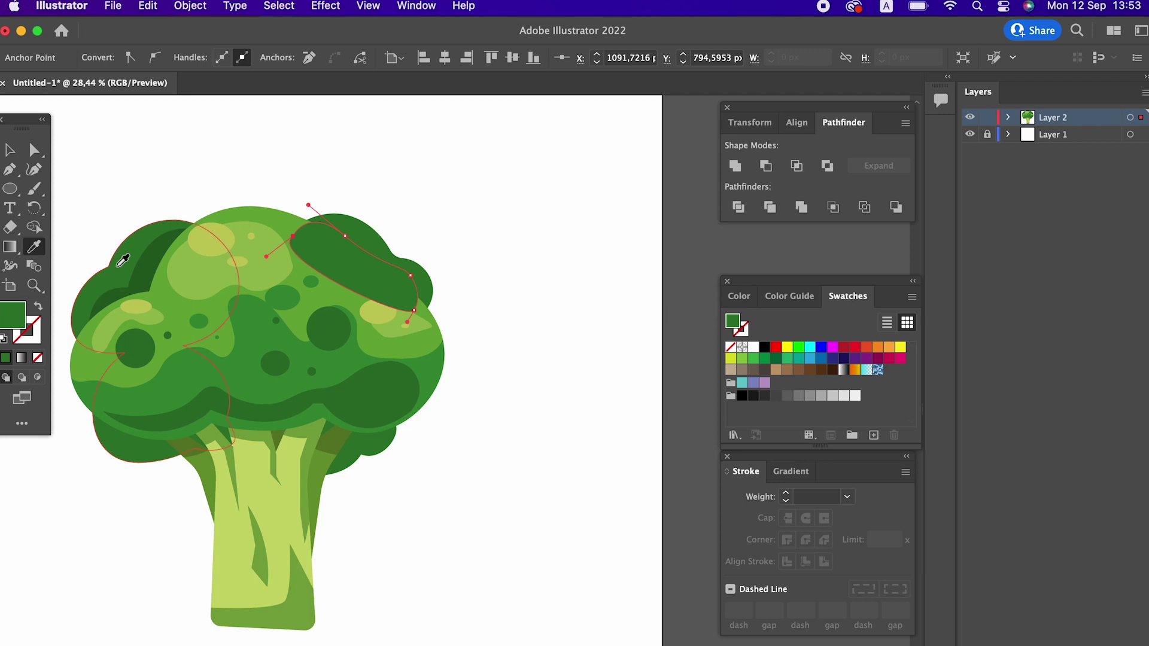
{"action": "left_click", "coordinate": [122, 261]}
- Send the new top-right dark shape behind the crown via Arrange > Send to Back
{"action": "scroll", "coordinate": [150, 254], "scroll_direction": "up", "scroll_amount": 2}
{"action": "left_click", "coordinate": [15, 151]}
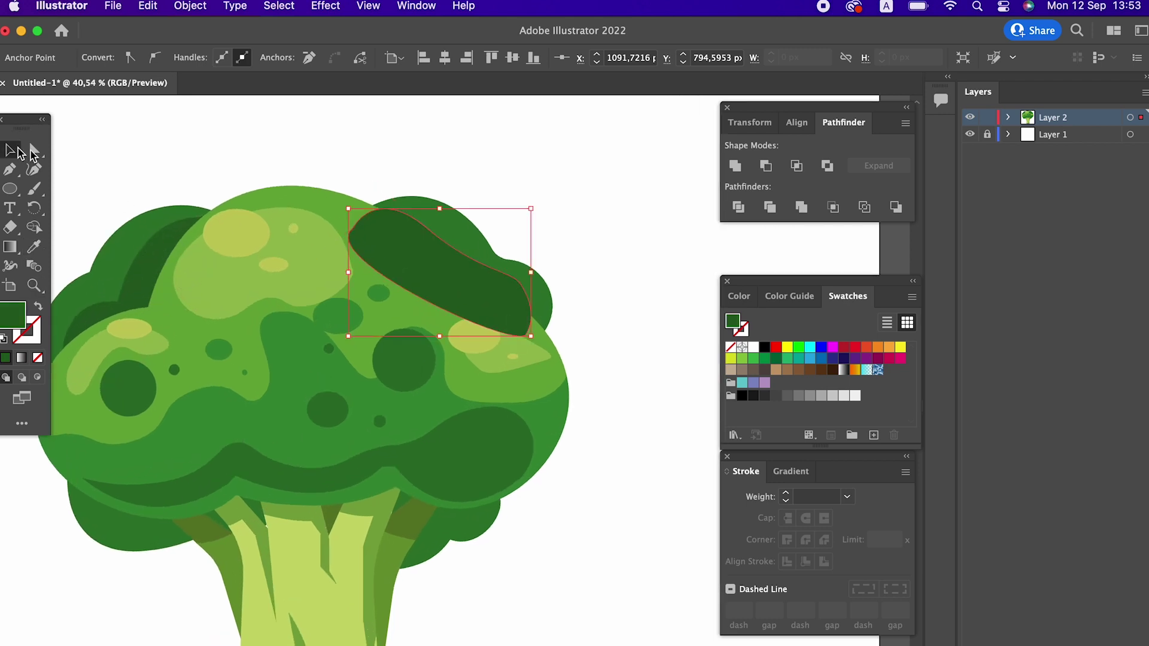
{"action": "left_click", "coordinate": [477, 237], "text": "shift"}
{"action": "right_click", "coordinate": [458, 237]}
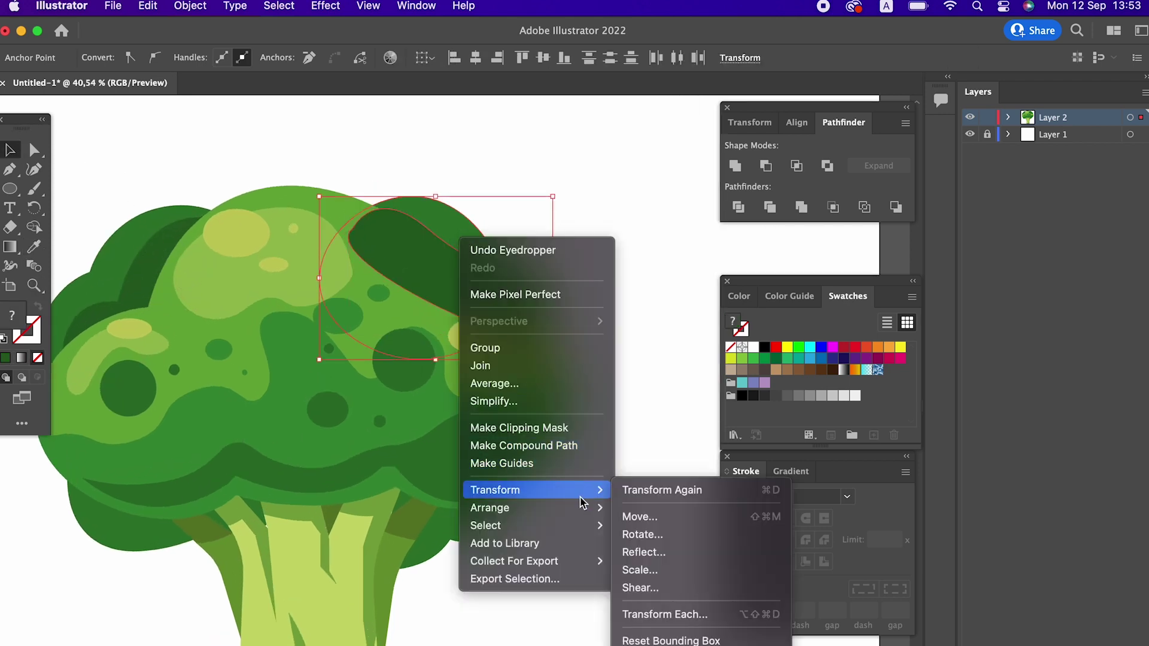
{"action": "left_click", "coordinate": [672, 487]}
- Draw a closed curved band along the crown's underside with the Pen tool
{"action": "key", "text": "z"}
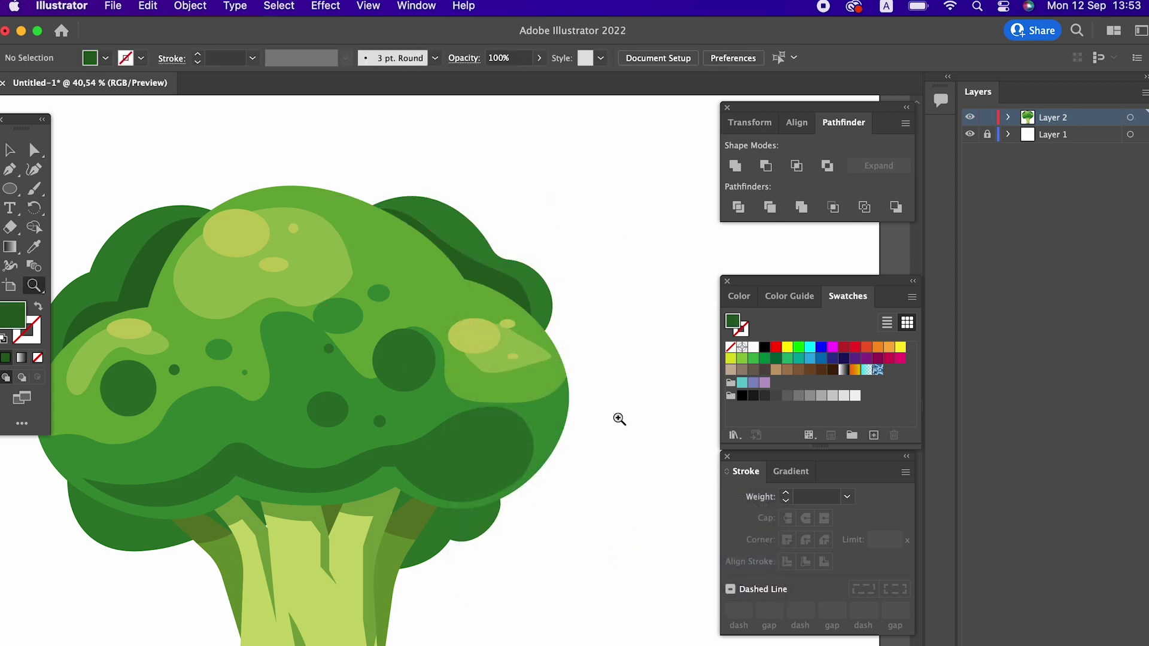
{"action": "left_click_drag", "start_coordinate": [616, 418], "coordinate": [460, 308]}
{"action": "scroll", "coordinate": [460, 308], "scroll_direction": "up", "scroll_amount": 3}
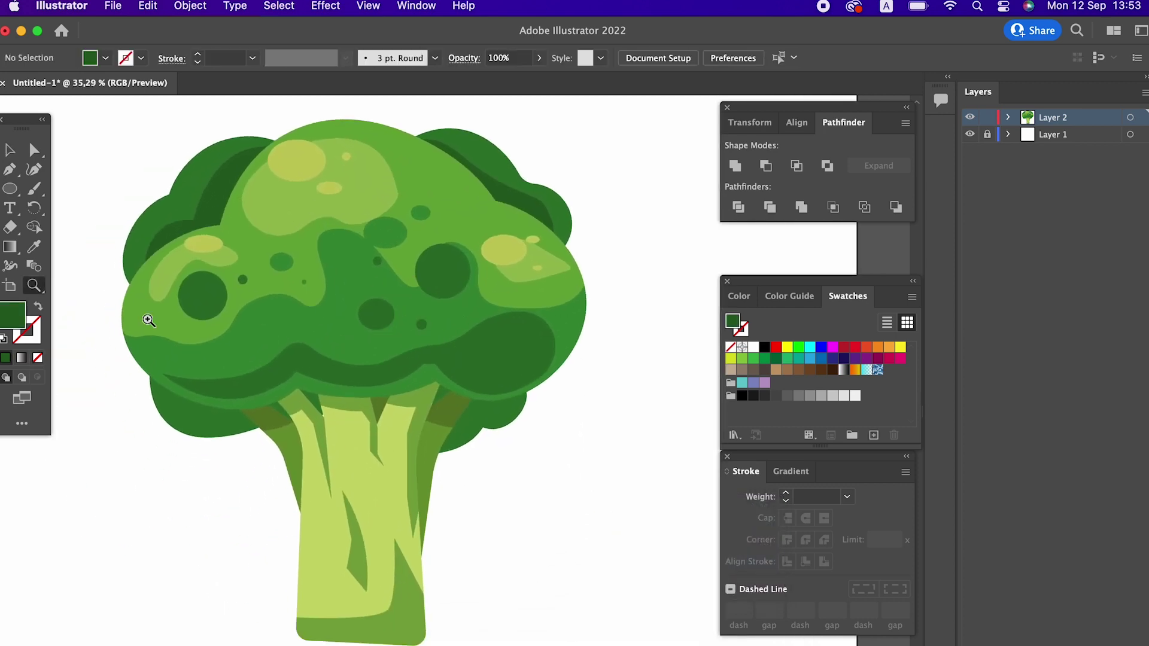
{"action": "left_click", "coordinate": [159, 366]}
{"action": "left_click", "coordinate": [199, 409]}
{"action": "left_click", "coordinate": [270, 418]}
{"action": "left_click", "coordinate": [341, 429]}
{"action": "left_click_drag", "start_coordinate": [342, 429], "coordinate": [399, 402]}
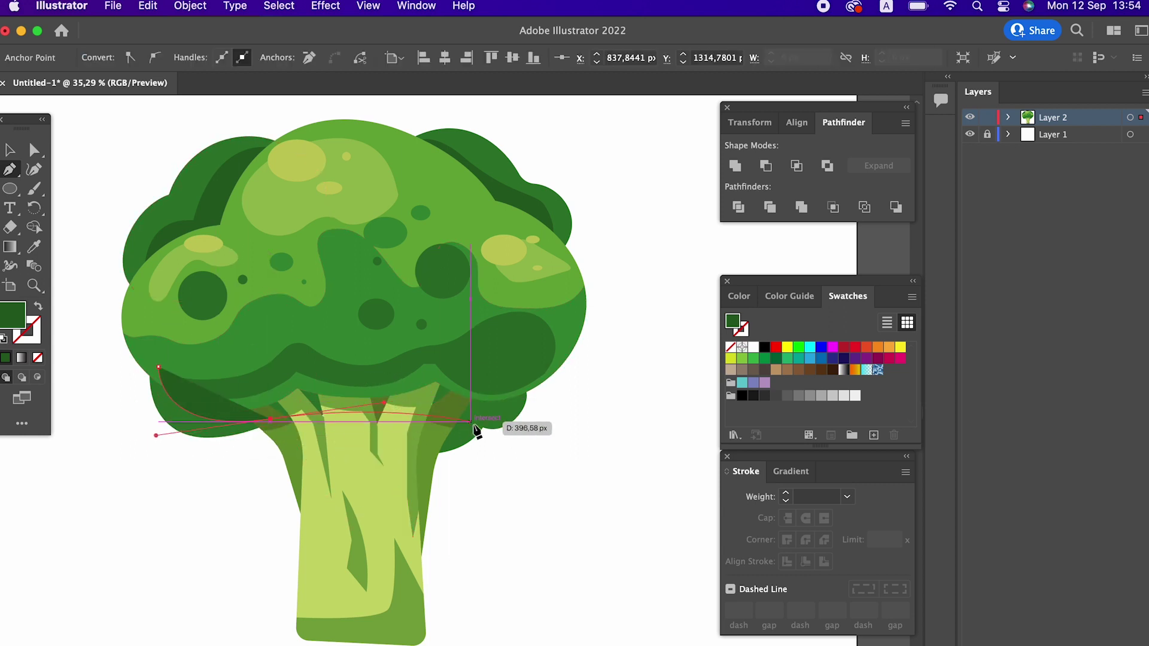
{"action": "left_click_drag", "start_coordinate": [453, 428], "coordinate": [513, 421]}
{"action": "left_click_drag", "start_coordinate": [503, 366], "coordinate": [473, 342]}
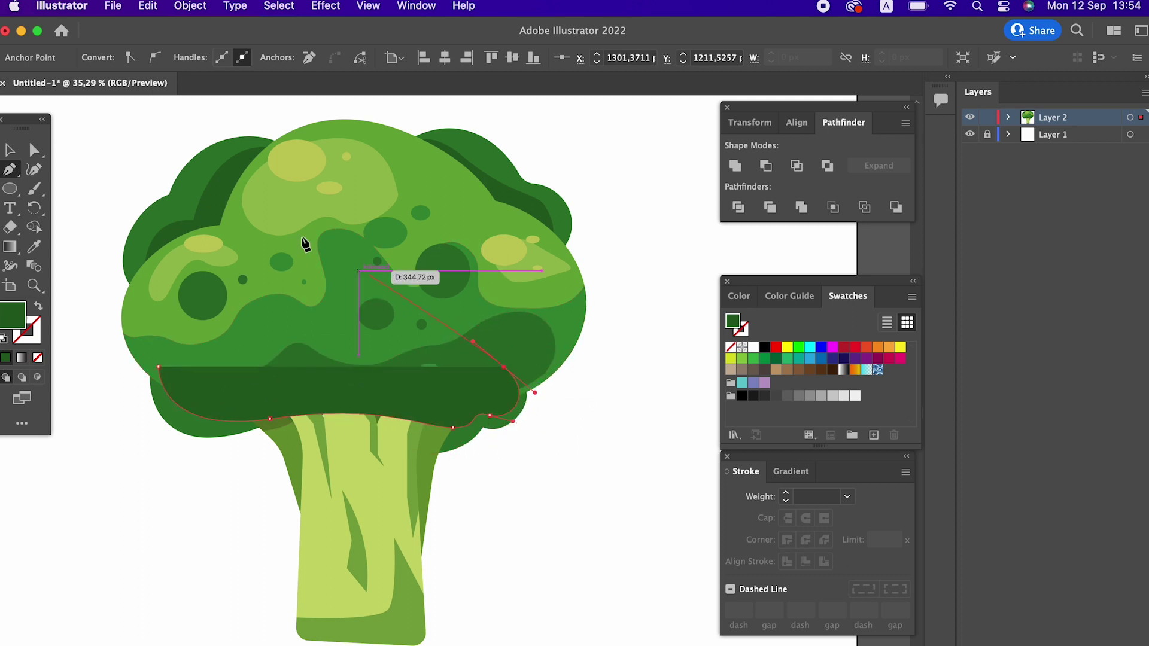
{"action": "left_click_drag", "start_coordinate": [158, 366], "coordinate": [130, 452]}
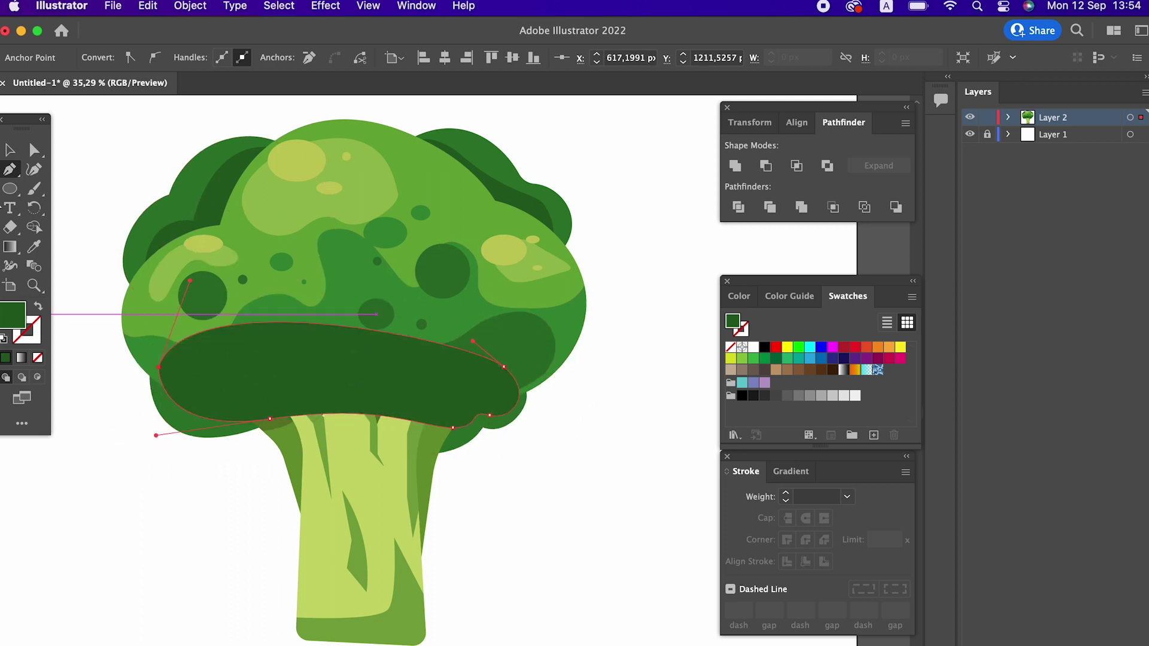
- Send the dark band behind the crown with Ctrl+Shift+[
{"action": "left_click", "coordinate": [10, 154]}
{"action": "left_click", "coordinate": [213, 438], "text": "shift"}
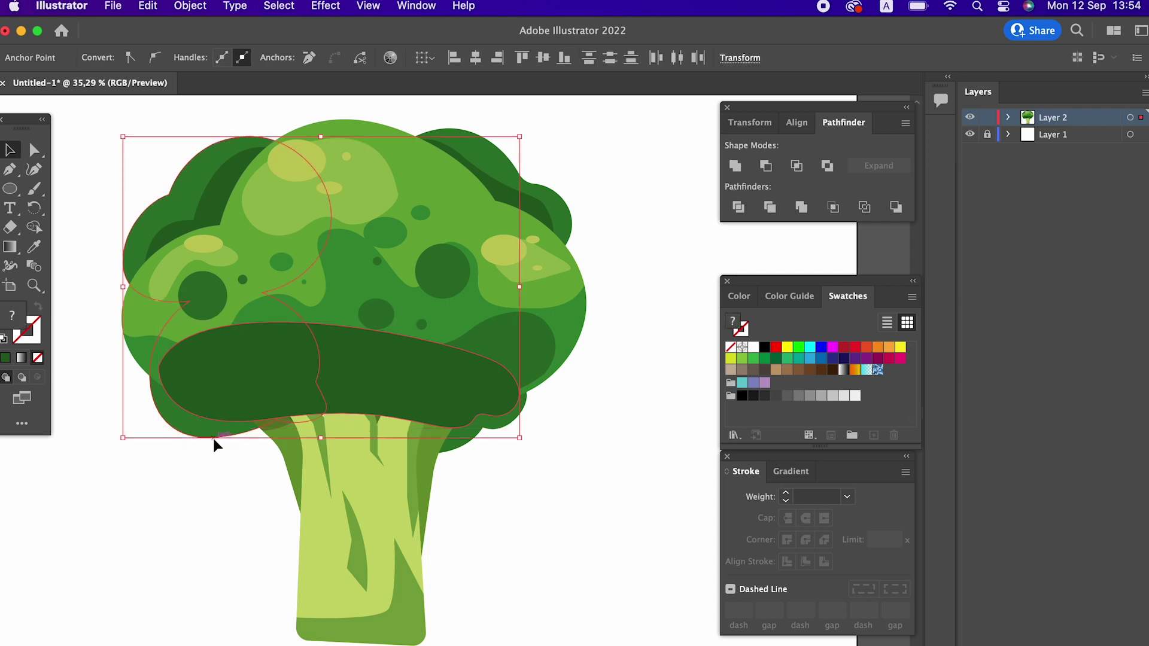
{"action": "right_click", "coordinate": [213, 438]}
{"action": "mouse_move", "coordinate": [245, 633]}
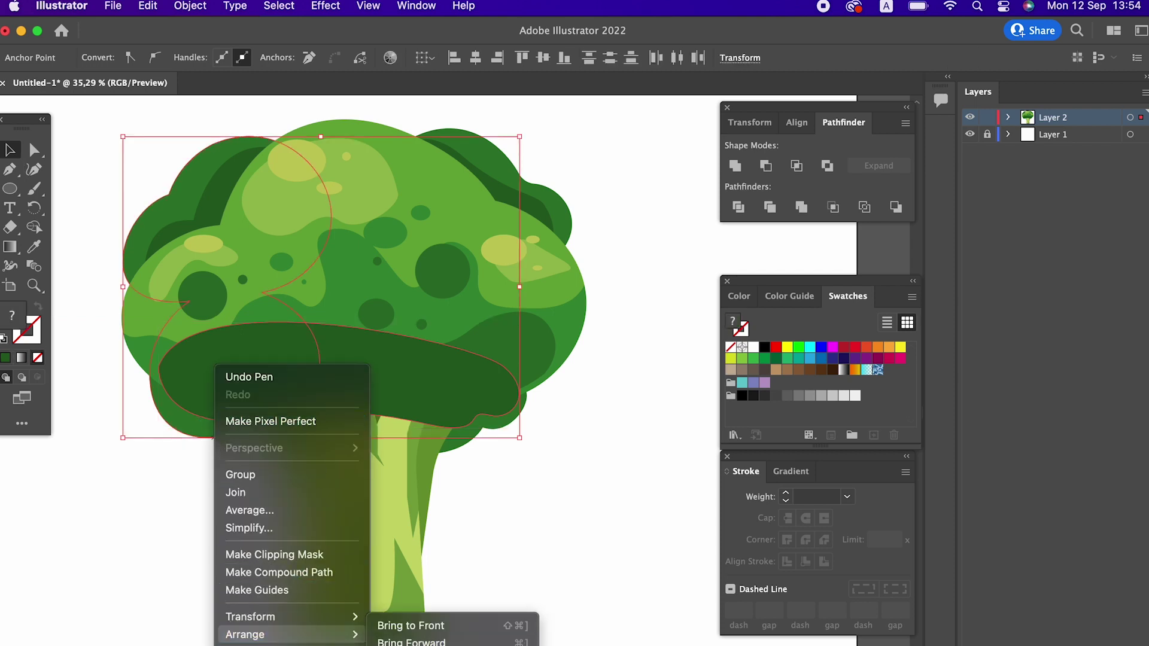
{"action": "key", "text": "super+shift+bracketleft"}
{"action": "left_click", "coordinate": [518, 579]}
- Inspect the dark shape above the stalk, dismissing its context menu without changes
{"action": "key", "text": "z"}
{"action": "scroll", "coordinate": [475, 477], "scroll_direction": "down", "scroll_amount": 3}
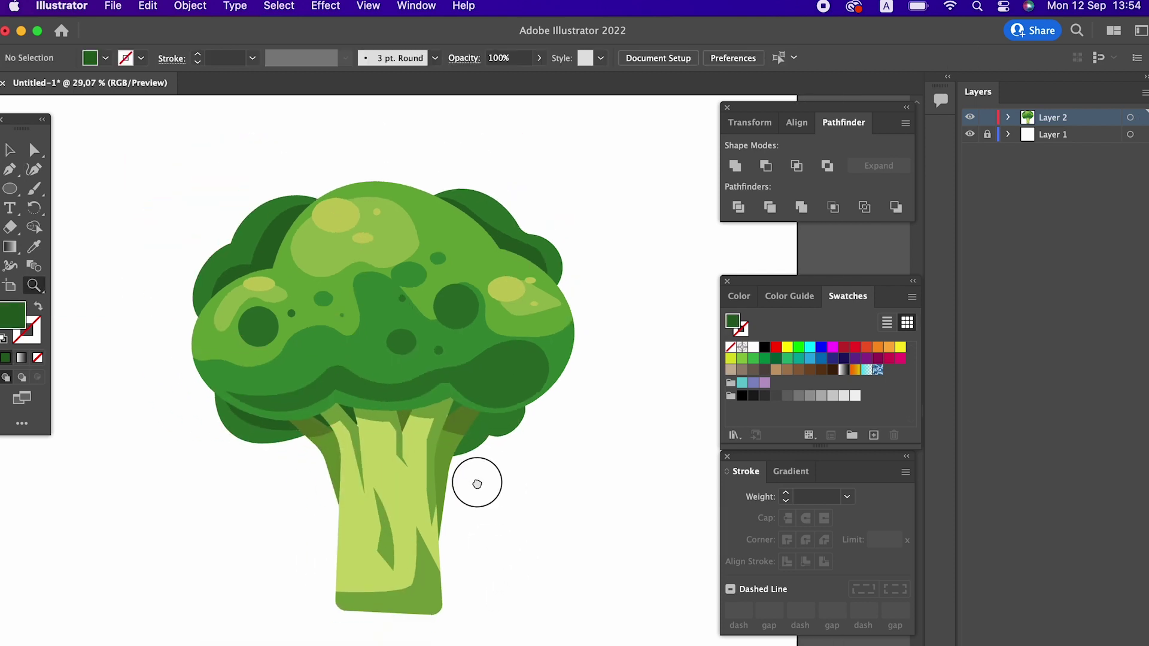
{"action": "scroll", "coordinate": [406, 429], "scroll_direction": "up", "scroll_amount": 3}
{"action": "left_click", "coordinate": [10, 150]}
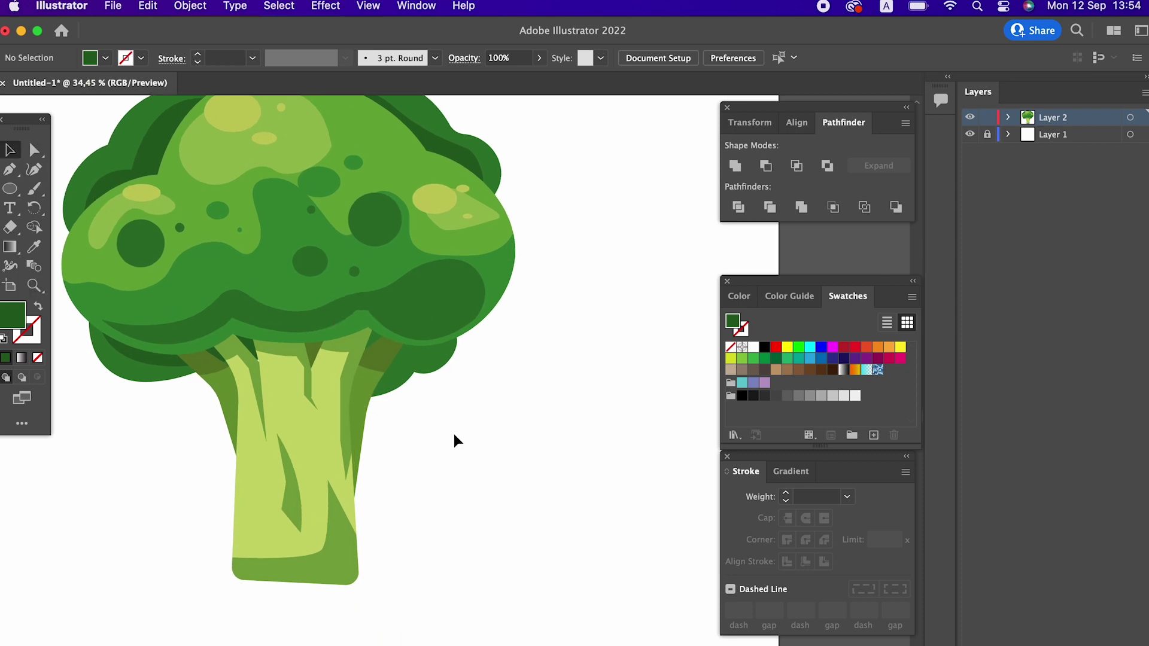
{"action": "left_click", "coordinate": [408, 374]}
{"action": "right_click", "coordinate": [428, 352]}
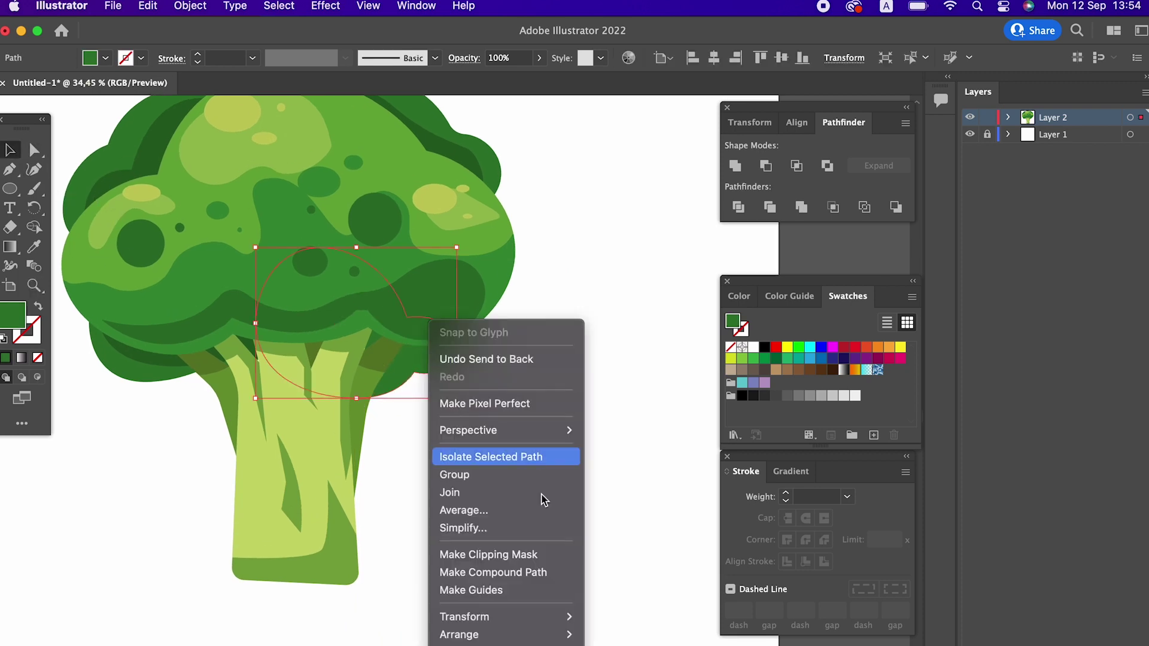
{"action": "mouse_move", "coordinate": [458, 634]}
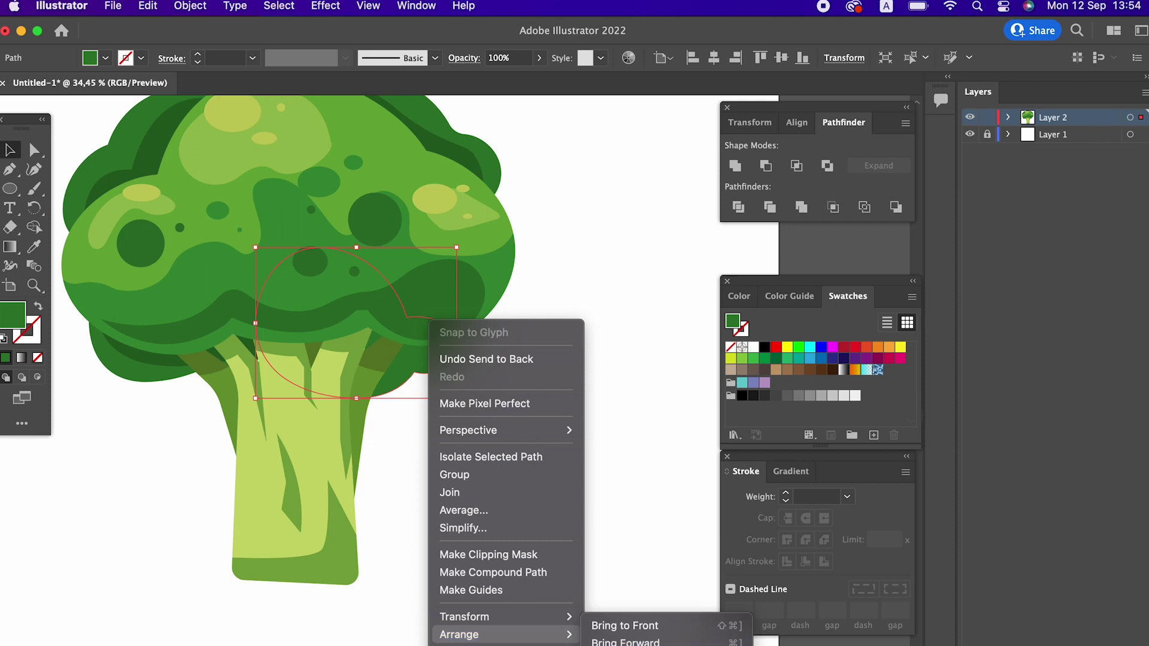
{"action": "key", "text": "Escape"}
{"action": "left_click", "coordinate": [572, 485]}
{"action": "key", "text": "z"}
{"action": "left_click", "coordinate": [479, 485], "text": "alt"}
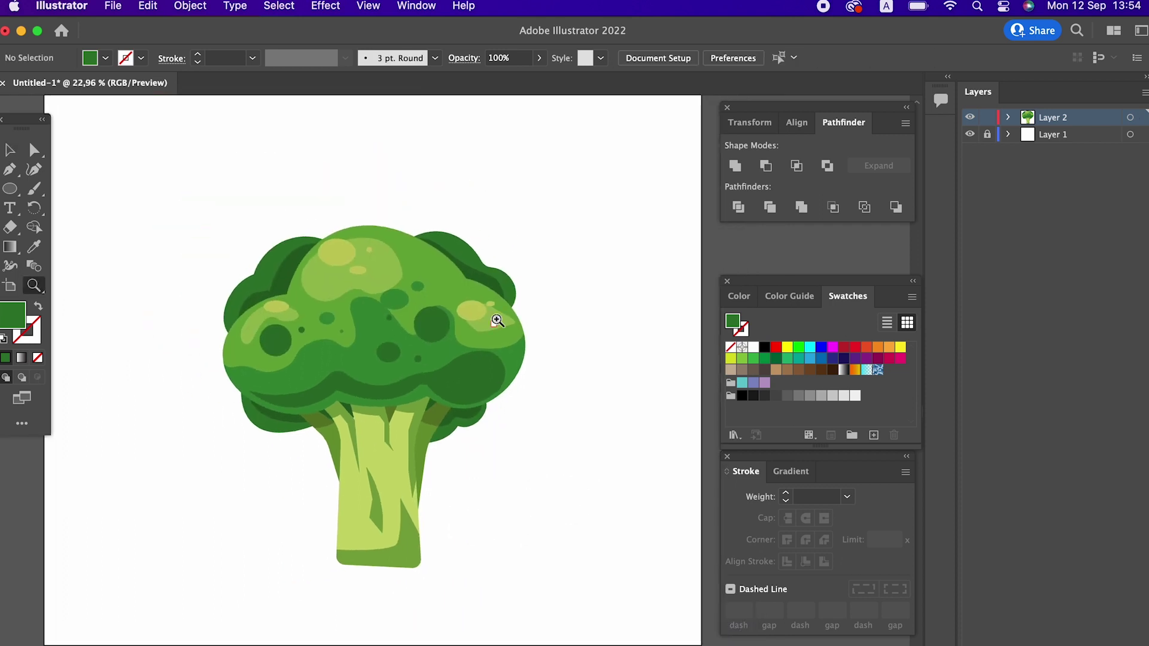
- Draw a small pointed dark-green shape on the crown's upper right
{"action": "left_click", "coordinate": [526, 360]}
{"action": "scroll", "coordinate": [469, 379], "scroll_direction": "up", "scroll_amount": 2}
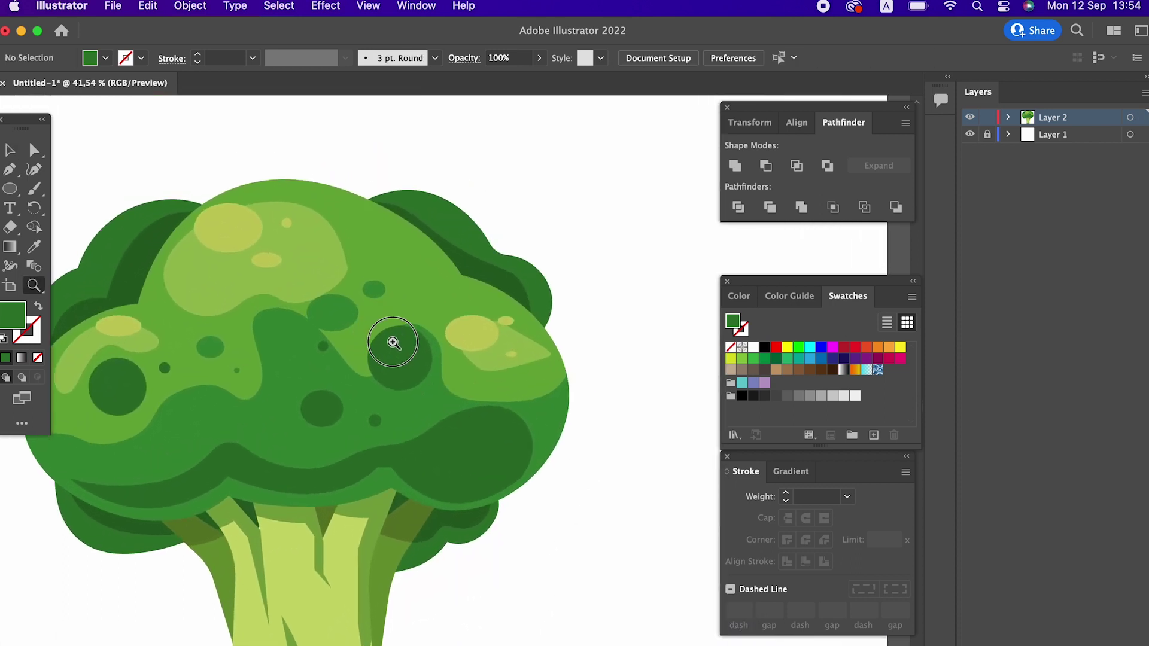
{"action": "scroll", "coordinate": [393, 322], "scroll_direction": "up", "scroll_amount": 2}
{"action": "scroll", "coordinate": [359, 302], "scroll_direction": "left", "scroll_amount": 1}
{"action": "scroll", "coordinate": [240, 269], "scroll_direction": "left", "scroll_amount": 2}
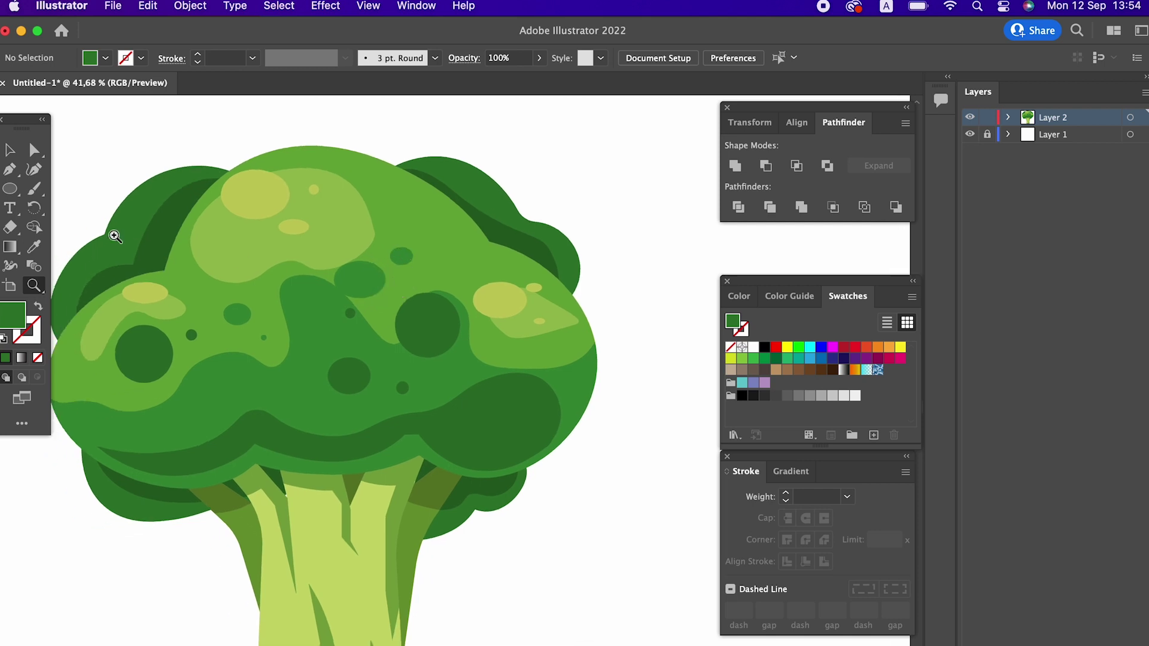
{"action": "left_click", "coordinate": [308, 160]}
{"action": "left_click_drag", "start_coordinate": [353, 145], "coordinate": [384, 154]}
{"action": "left_click", "coordinate": [395, 177]}
{"action": "left_click_drag", "start_coordinate": [309, 159], "coordinate": [323, 138]}
- Add a pointed fleck along the crown's right edge and another spot on the crown
{"action": "left_click", "coordinate": [507, 212]}
{"action": "left_click", "coordinate": [518, 230]}
{"action": "left_click", "coordinate": [517, 275]}
{"action": "left_click", "coordinate": [464, 240]}
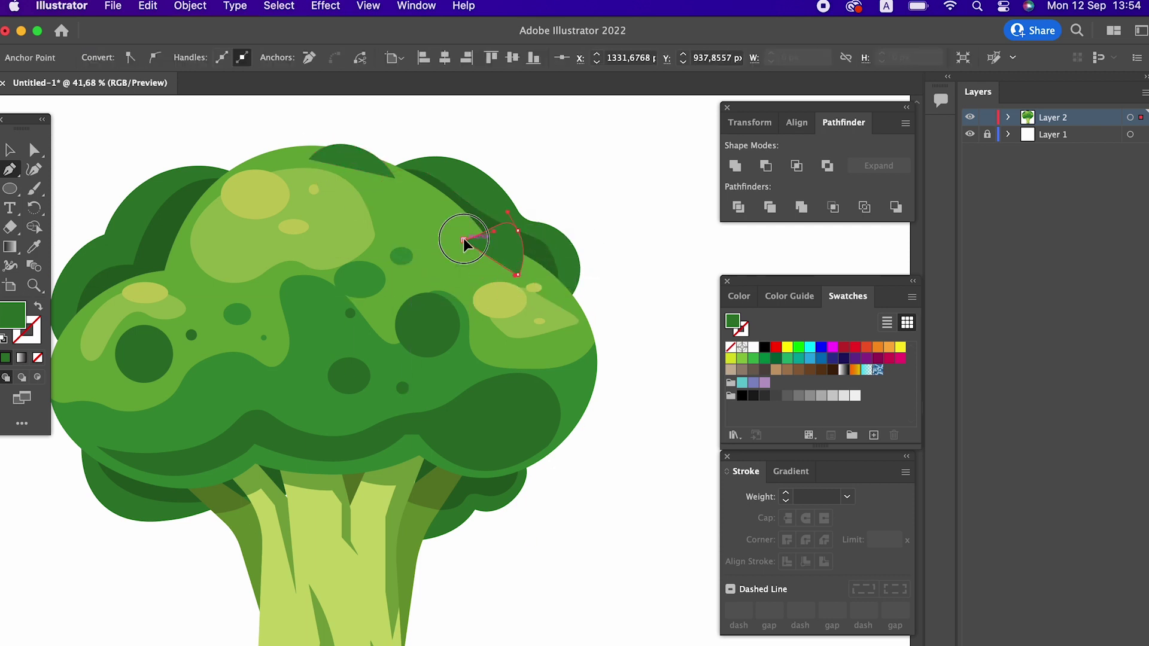
{"action": "left_click", "coordinate": [227, 339]}
{"action": "left_click", "coordinate": [261, 338]}
{"action": "left_click", "coordinate": [274, 366]}
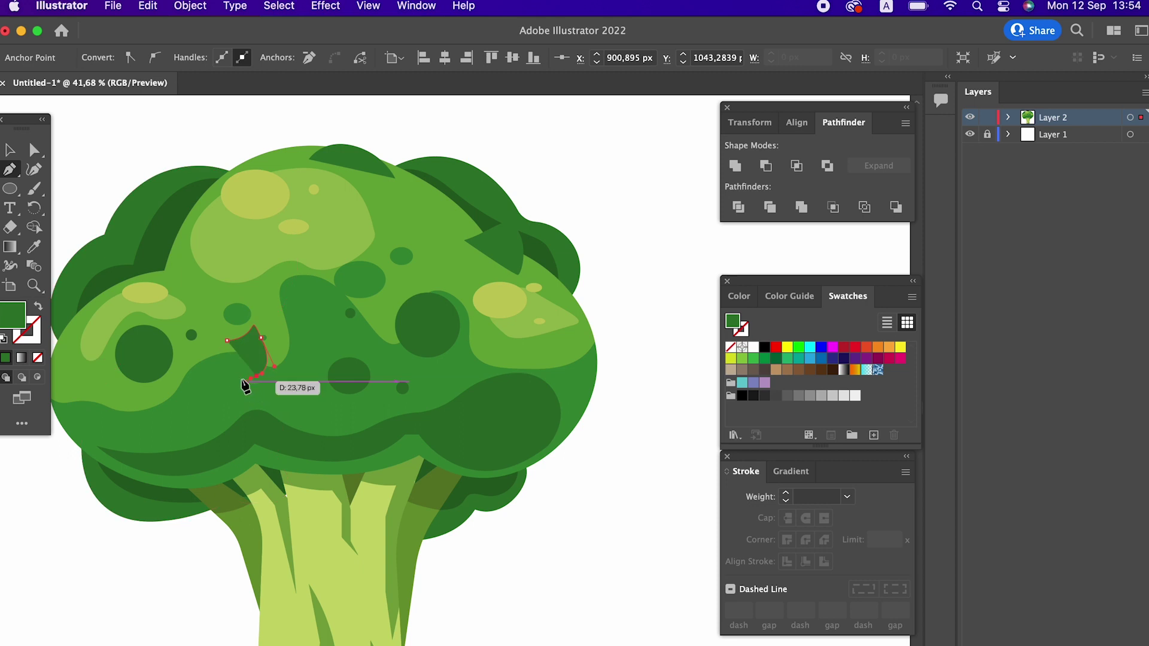
{"action": "left_click", "coordinate": [227, 339]}
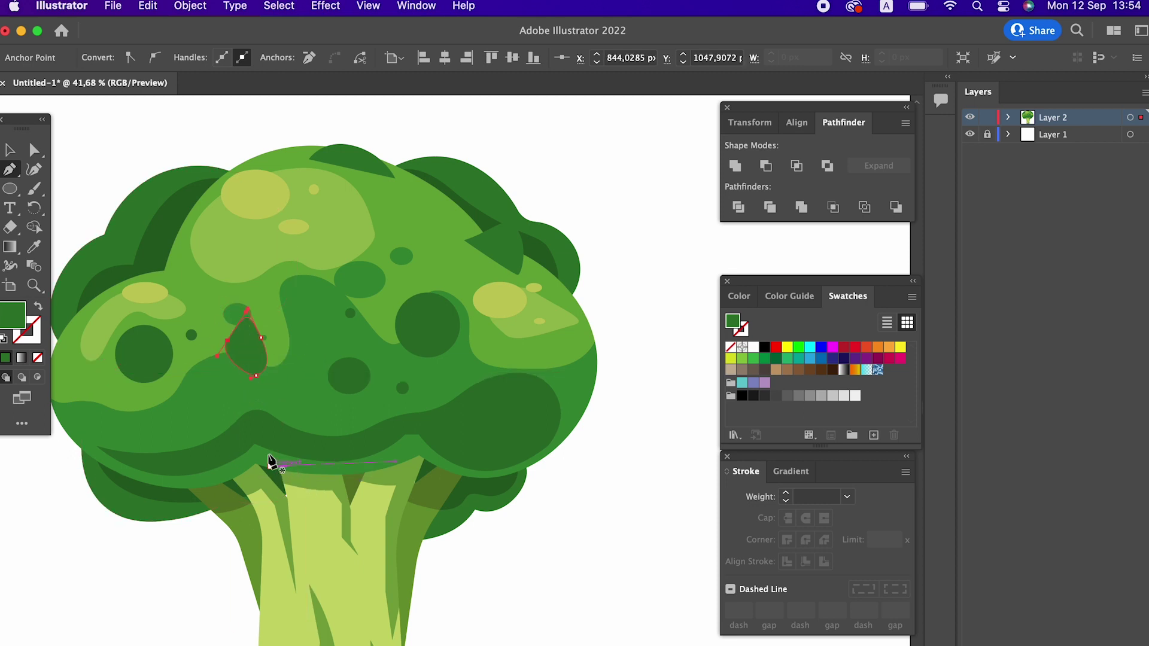
- Start pointed shapes on the crown's lower edge above the stalk and on the left crown
{"action": "left_click", "coordinate": [233, 455]}
{"action": "left_click", "coordinate": [304, 446]}
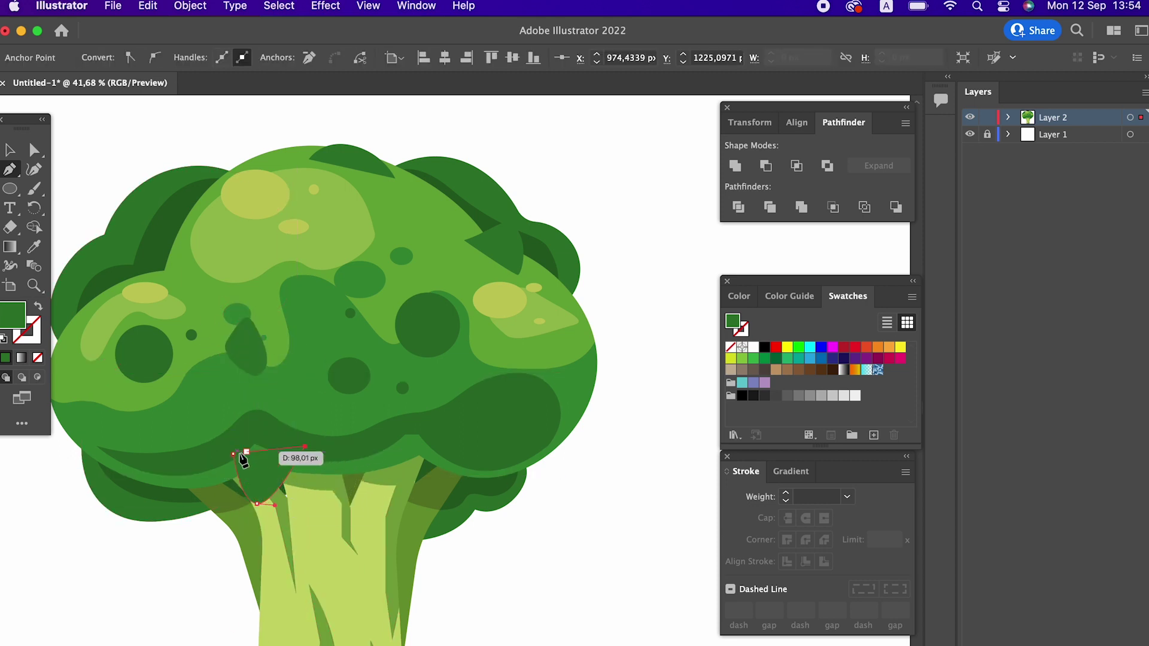
{"action": "left_click_drag", "start_coordinate": [389, 457], "coordinate": [539, 450]}
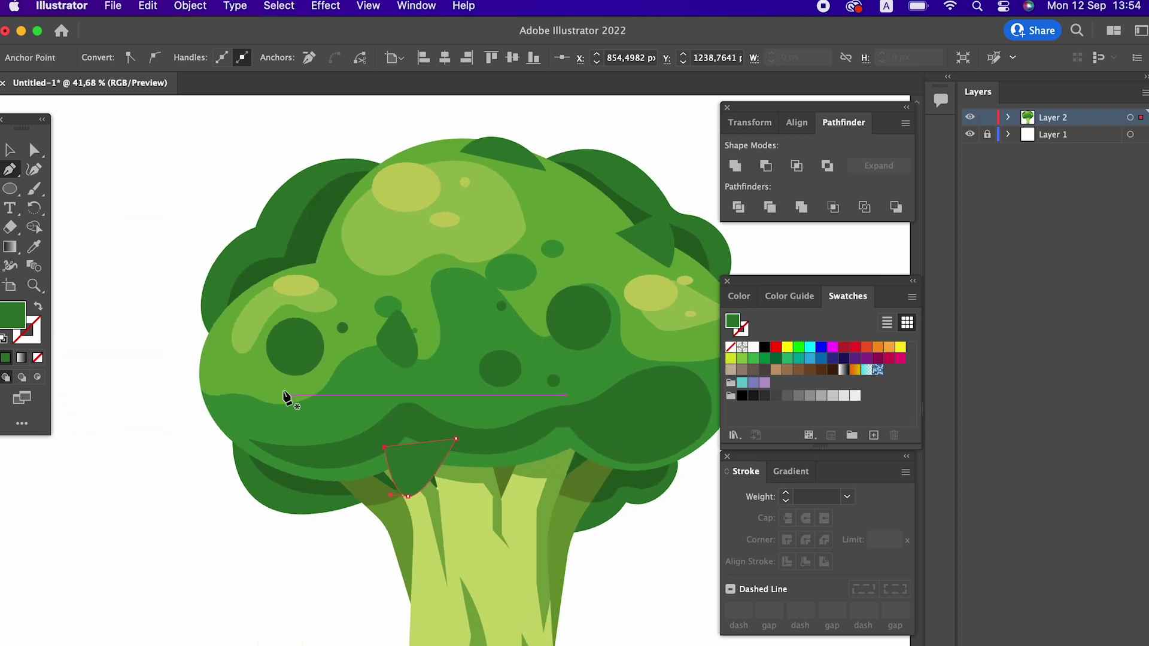
{"action": "left_click", "coordinate": [199, 322]}
{"action": "left_click", "coordinate": [236, 322]}
{"action": "key", "text": "z"}
{"action": "mouse_move", "coordinate": [225, 367]}
{"action": "left_mouse_down"}
{"action": "mouse_move", "coordinate": [541, 307]}
{"action": "mouse_move", "coordinate": [178, 230]}
{"action": "left_mouse_up"}
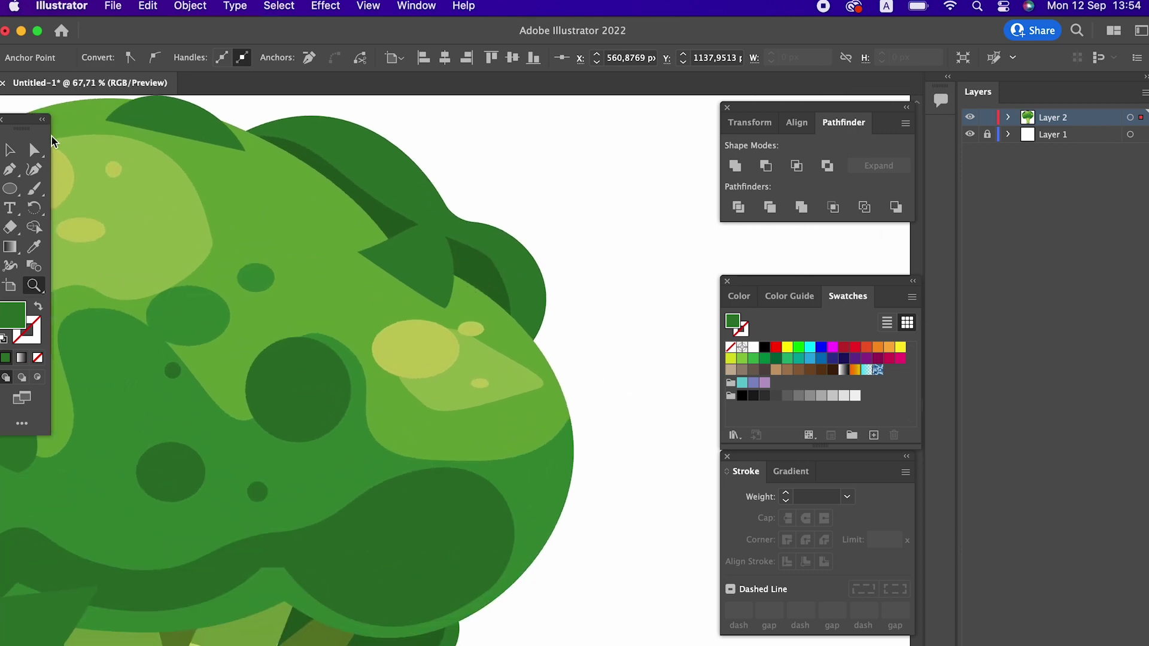
- Bend the upper-right dark triangle's top and bottom edges into curves with the Curvature tool, then deselect
{"action": "left_click", "coordinate": [35, 151]}
{"action": "left_click", "coordinate": [8, 153]}
{"action": "left_click", "coordinate": [418, 258]}
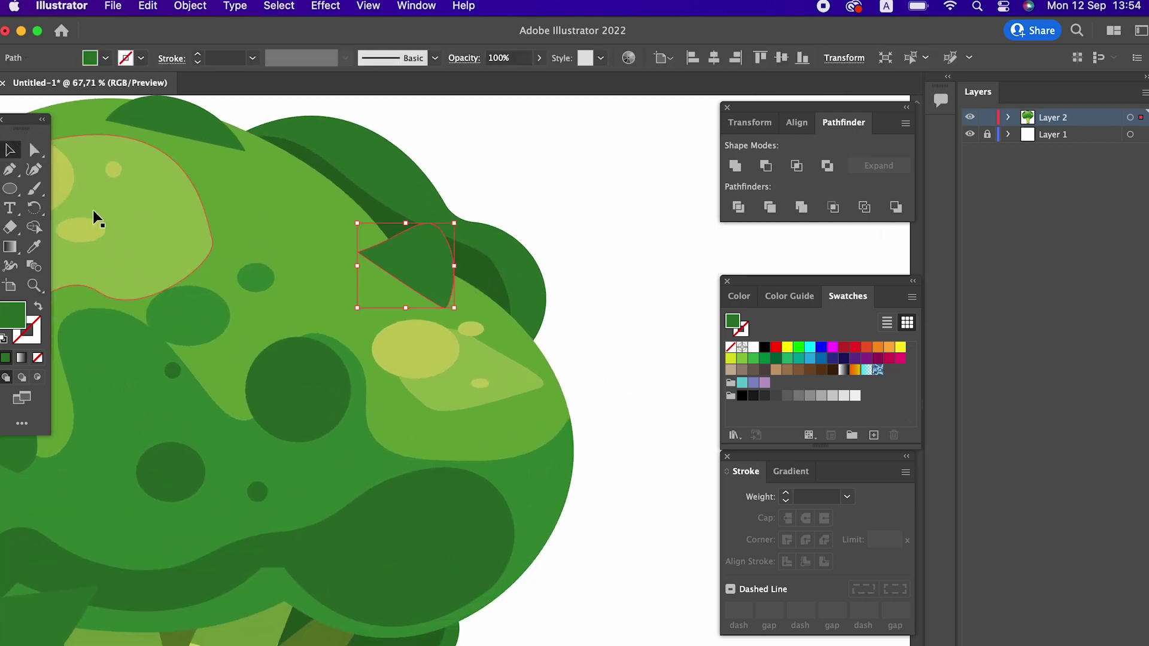
{"action": "left_click", "coordinate": [35, 169]}
{"action": "left_click_drag", "start_coordinate": [392, 238], "coordinate": [387, 229]}
{"action": "left_click_drag", "start_coordinate": [398, 277], "coordinate": [393, 287]}
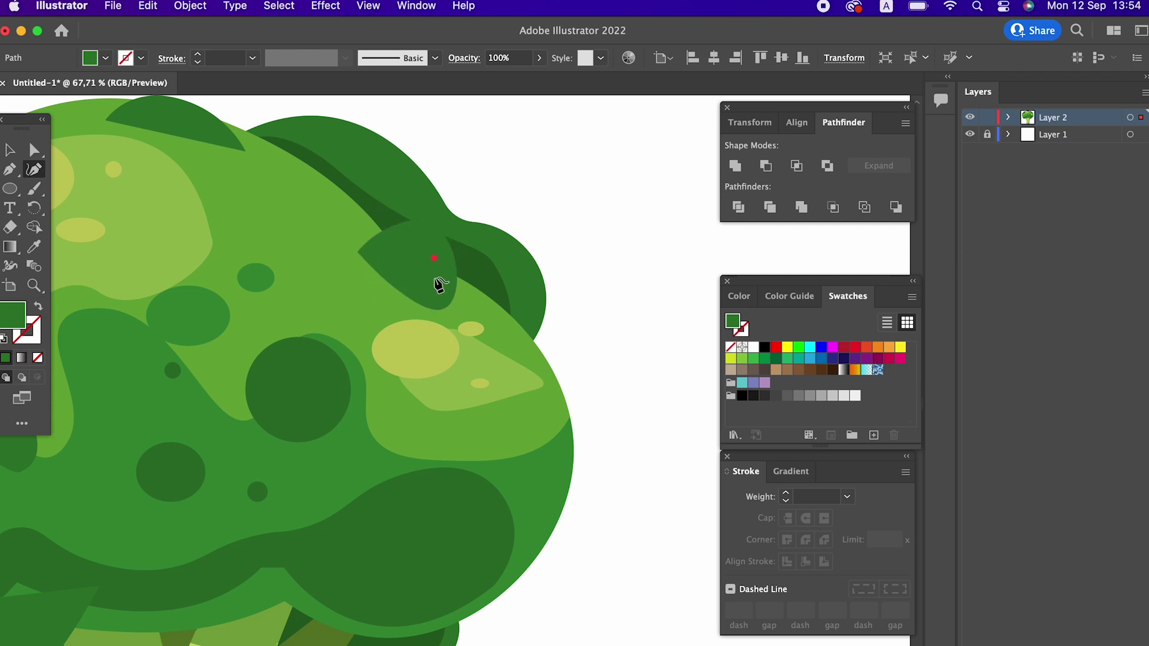
{"action": "left_click_drag", "start_coordinate": [446, 308], "coordinate": [467, 232]}
{"action": "key", "text": "z"}
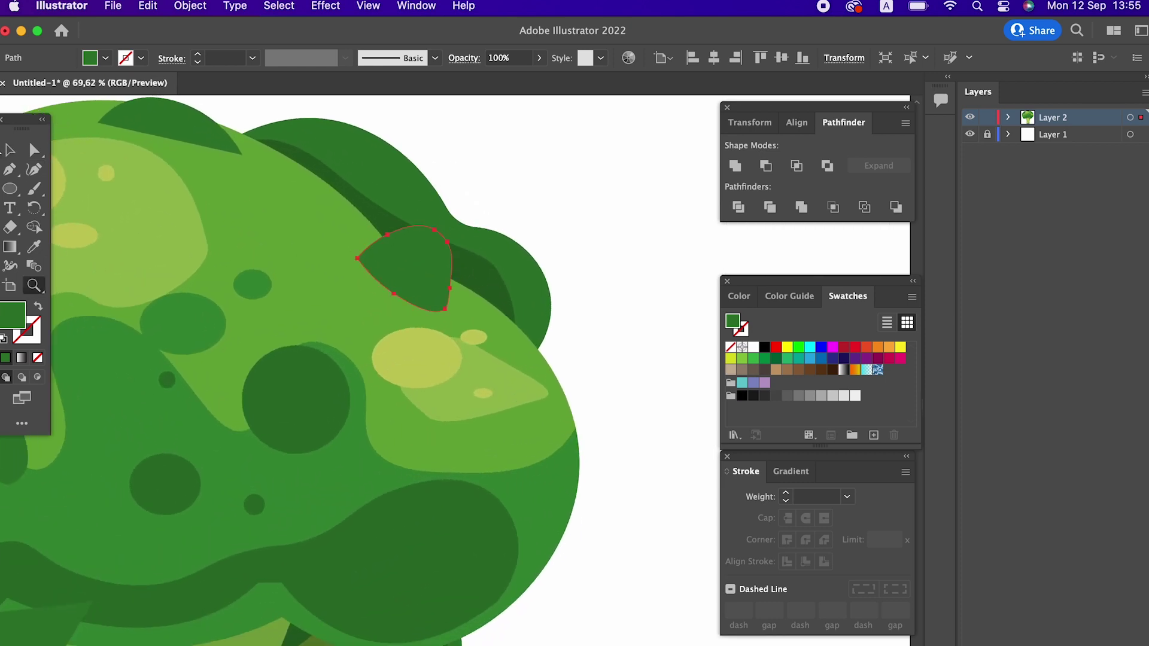
{"action": "key", "text": "v"}
{"action": "left_click", "coordinate": [567, 374]}
- Move the dark shape over the stalk and bend its edges into a rounded leaf
{"action": "left_click", "coordinate": [421, 266]}
{"action": "left_click", "coordinate": [569, 317]}
{"action": "key", "text": "z"}
{"action": "left_click_drag", "start_coordinate": [495, 330], "coordinate": [519, 310]}
{"action": "left_click", "coordinate": [520, 310], "text": "alt"}
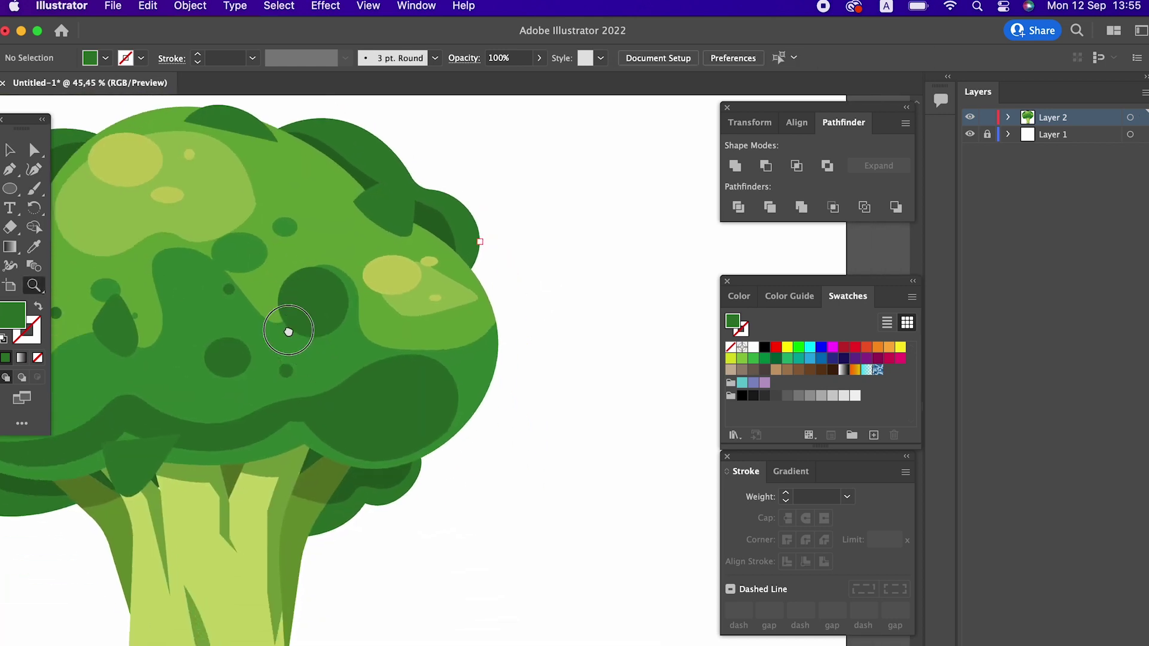
{"action": "left_click_drag", "start_coordinate": [287, 326], "coordinate": [267, 391]}
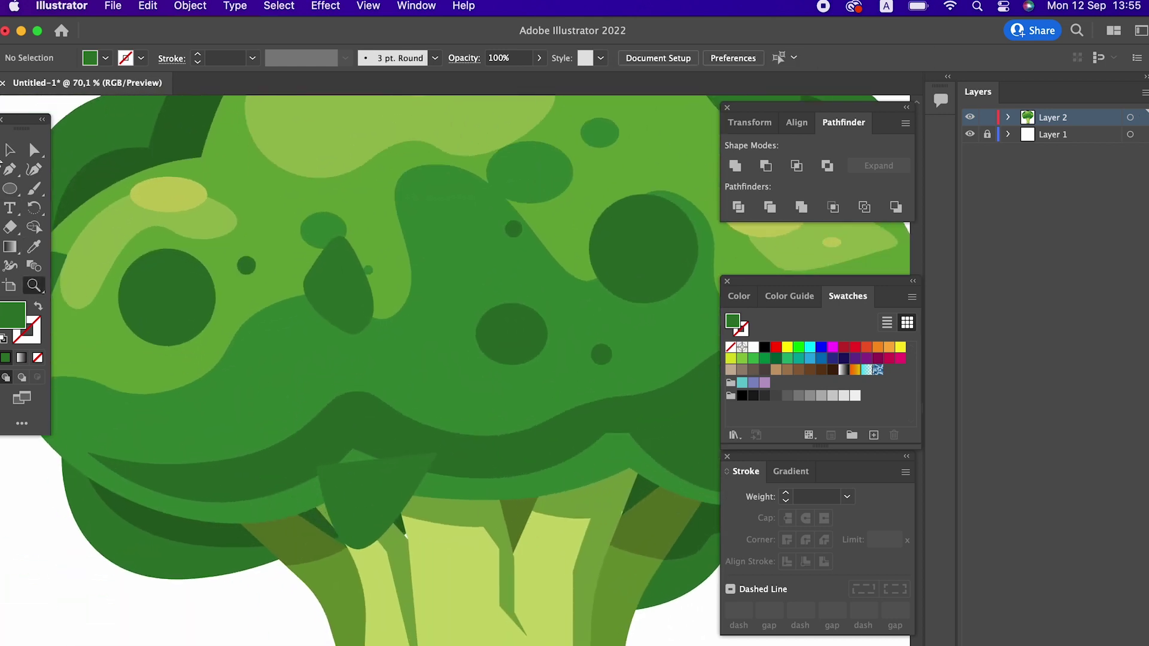
{"action": "left_click_drag", "start_coordinate": [405, 459], "coordinate": [468, 480]}
{"action": "scroll", "coordinate": [468, 480], "scroll_direction": "down", "scroll_amount": 2}
{"action": "scroll", "coordinate": [468, 479], "scroll_direction": "right", "scroll_amount": 4}
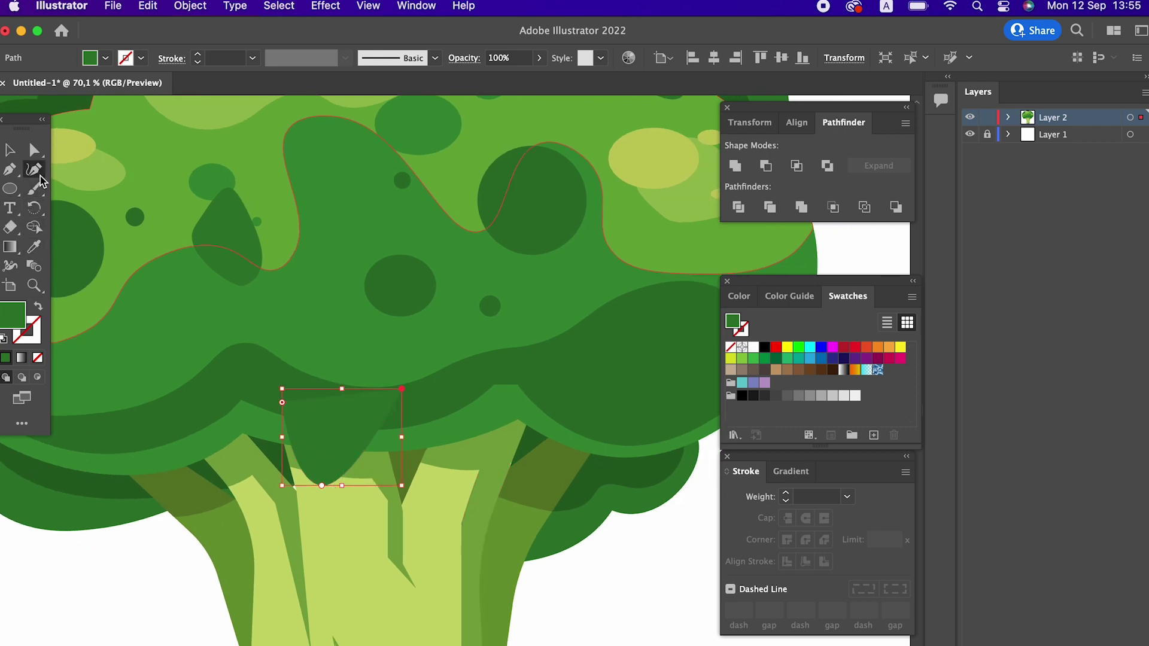
{"action": "left_click_drag", "start_coordinate": [326, 397], "coordinate": [322, 385]}
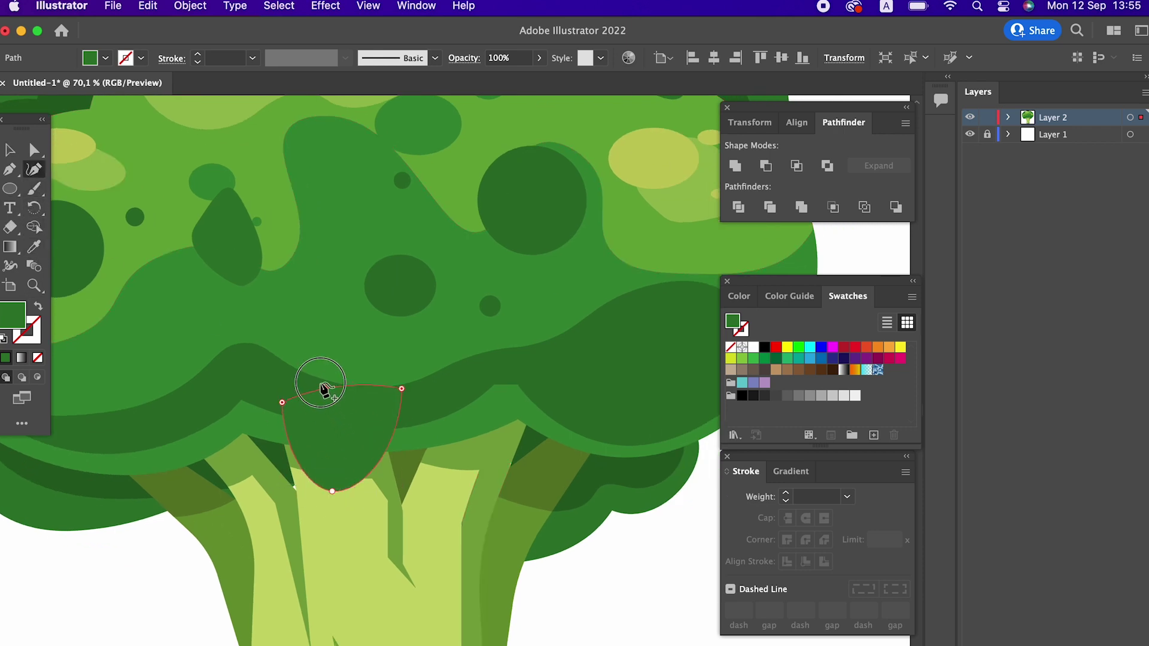
{"action": "mouse_move", "coordinate": [401, 389]}
{"action": "left_mouse_down"}
{"action": "mouse_move", "coordinate": [394, 416]}
{"action": "mouse_move", "coordinate": [244, 441]}
{"action": "left_mouse_up"}
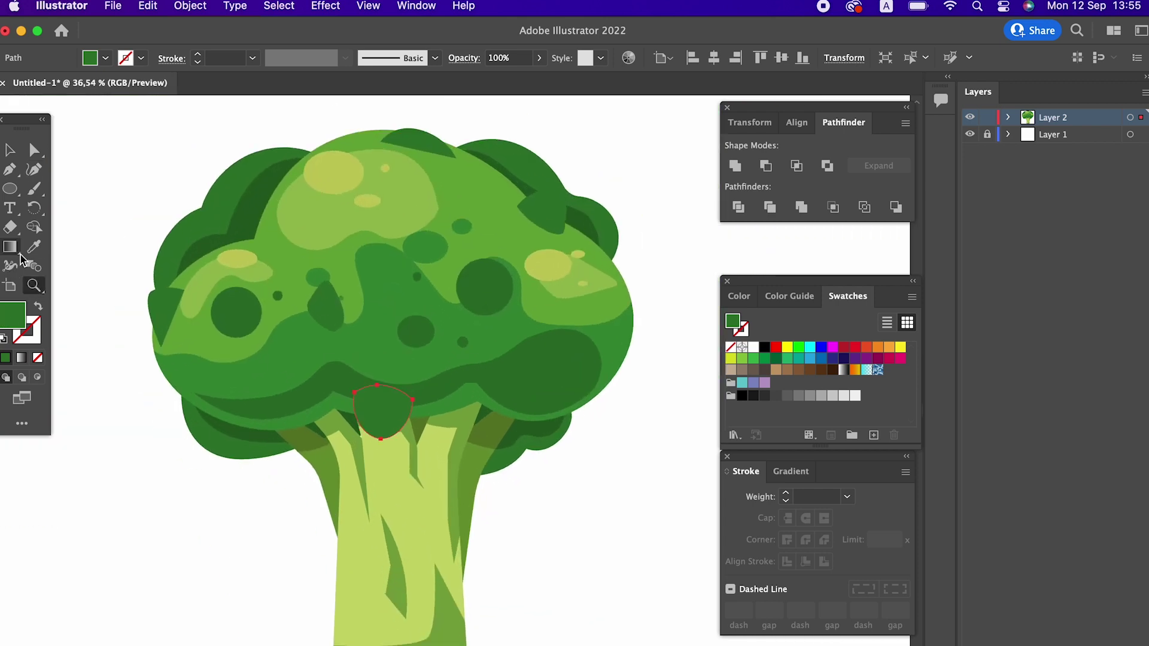
- Curve both sides of the small dark blob on the crown's left edge outward
{"action": "key", "text": "z"}
{"action": "mouse_move", "coordinate": [482, 415]}
{"action": "left_mouse_down"}
{"action": "mouse_move", "coordinate": [367, 461]}
{"action": "mouse_move", "coordinate": [454, 402]}
{"action": "mouse_move", "coordinate": [599, 521]}
{"action": "left_mouse_up"}
{"action": "left_click_drag", "start_coordinate": [467, 347], "coordinate": [284, 279]}
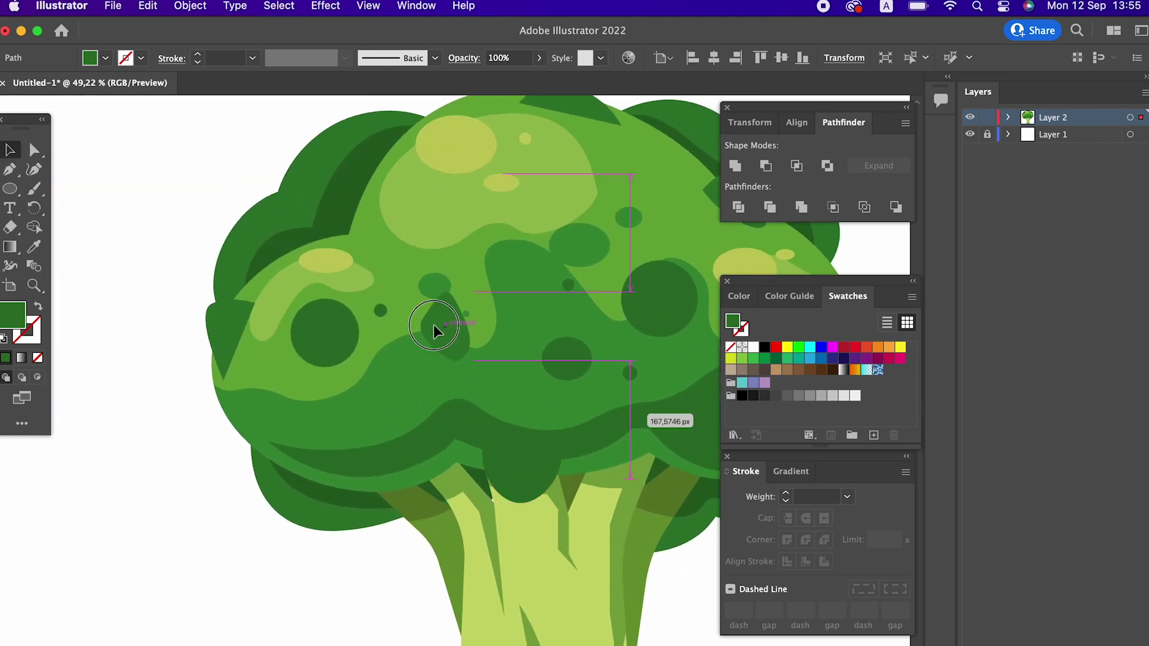
{"action": "left_click_drag", "start_coordinate": [438, 324], "coordinate": [425, 338]}
{"action": "left_click", "coordinate": [34, 170]}
{"action": "left_click", "coordinate": [245, 347]}
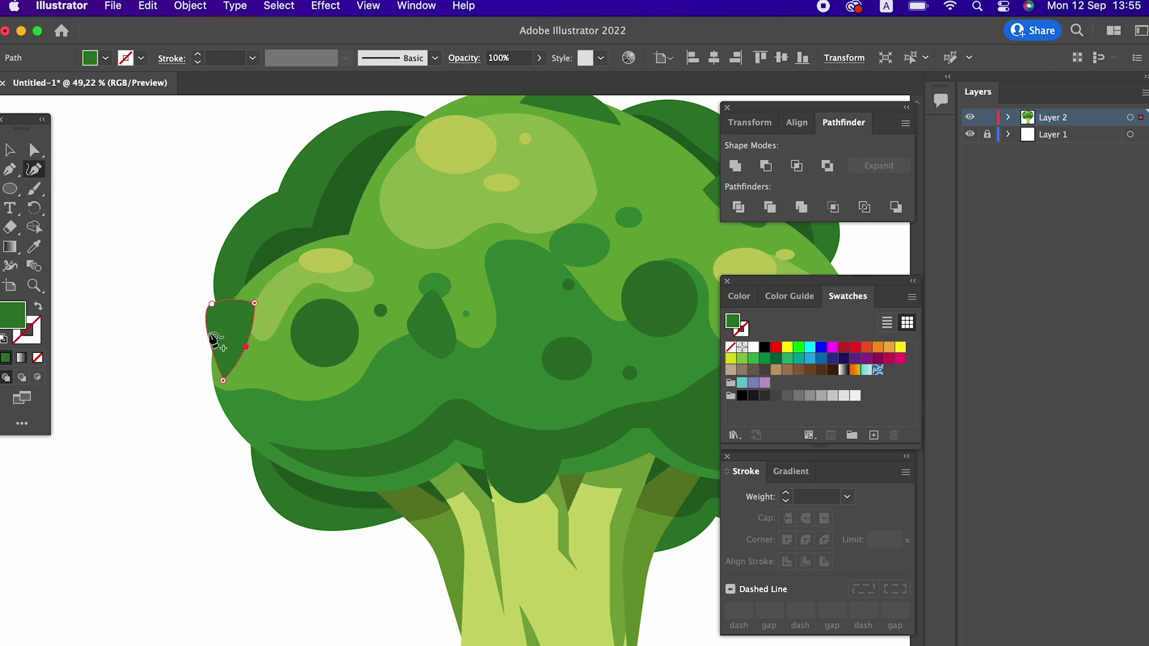
{"action": "left_click_drag", "start_coordinate": [209, 337], "coordinate": [200, 340]}
{"action": "key", "text": "z"}
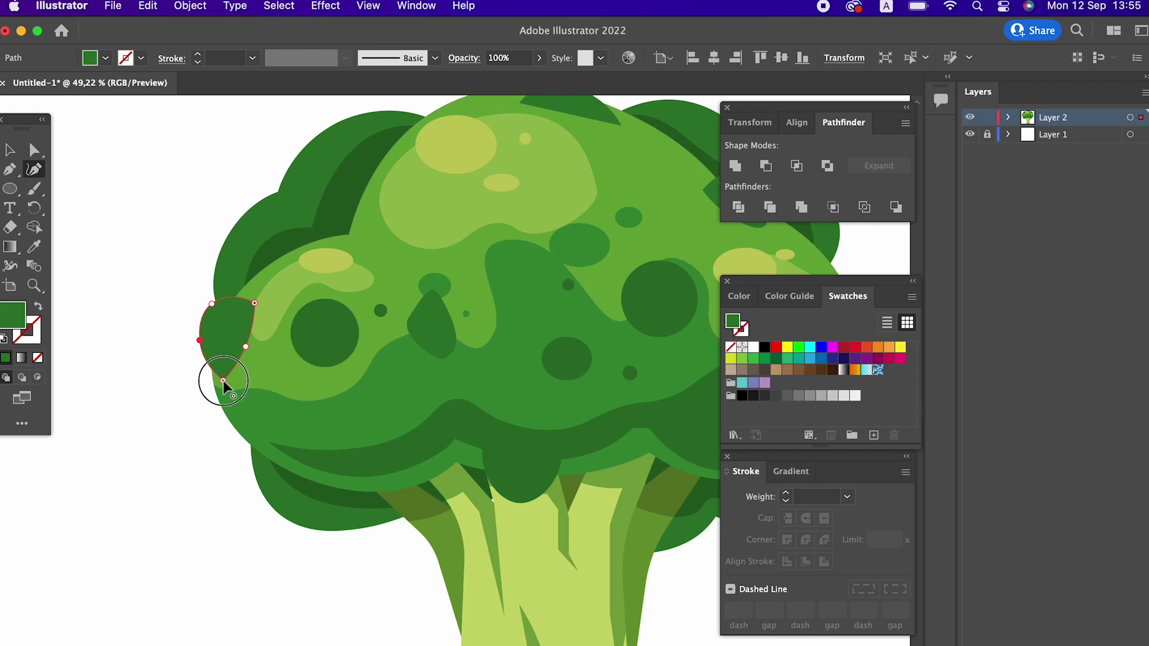
{"action": "left_click", "coordinate": [248, 261], "text": "alt"}
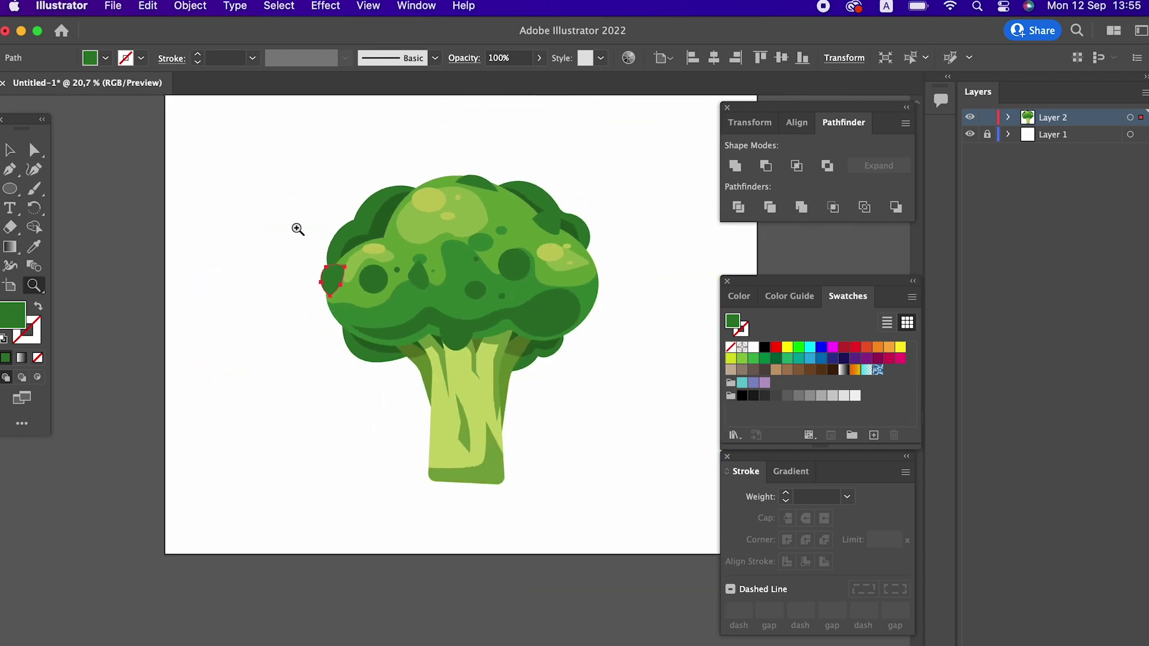
- Zoom in on the crown's upper left and pick points on its outer outline
{"action": "left_click", "coordinate": [442, 225]}
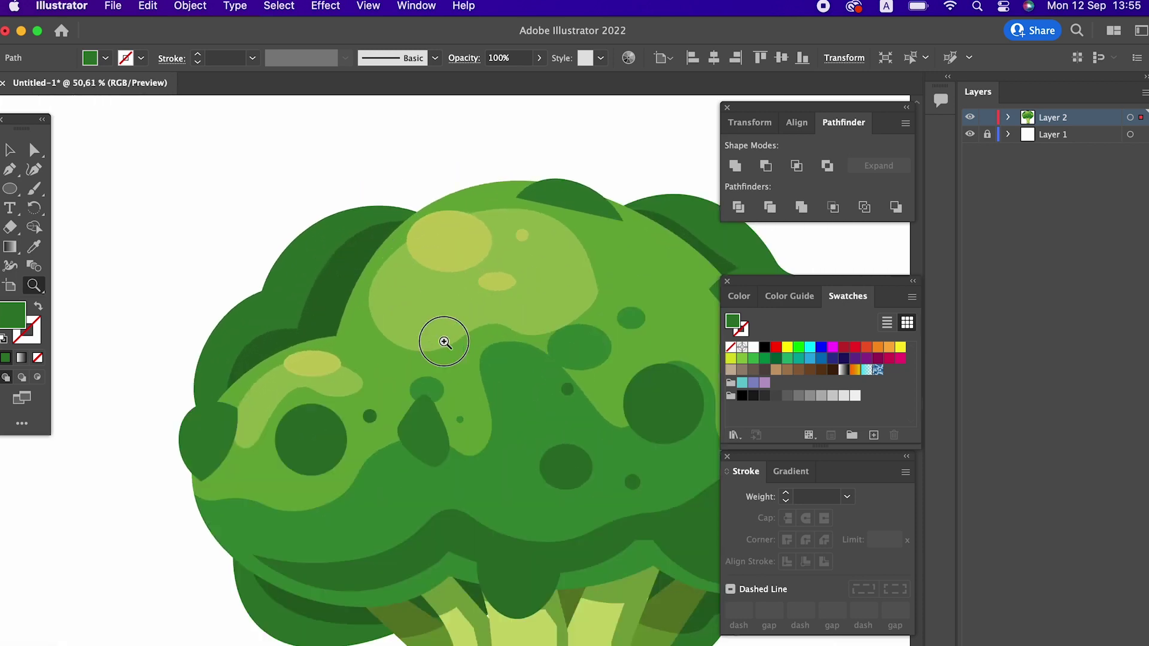
{"action": "left_click", "coordinate": [44, 154]}
{"action": "left_click", "coordinate": [253, 297]}
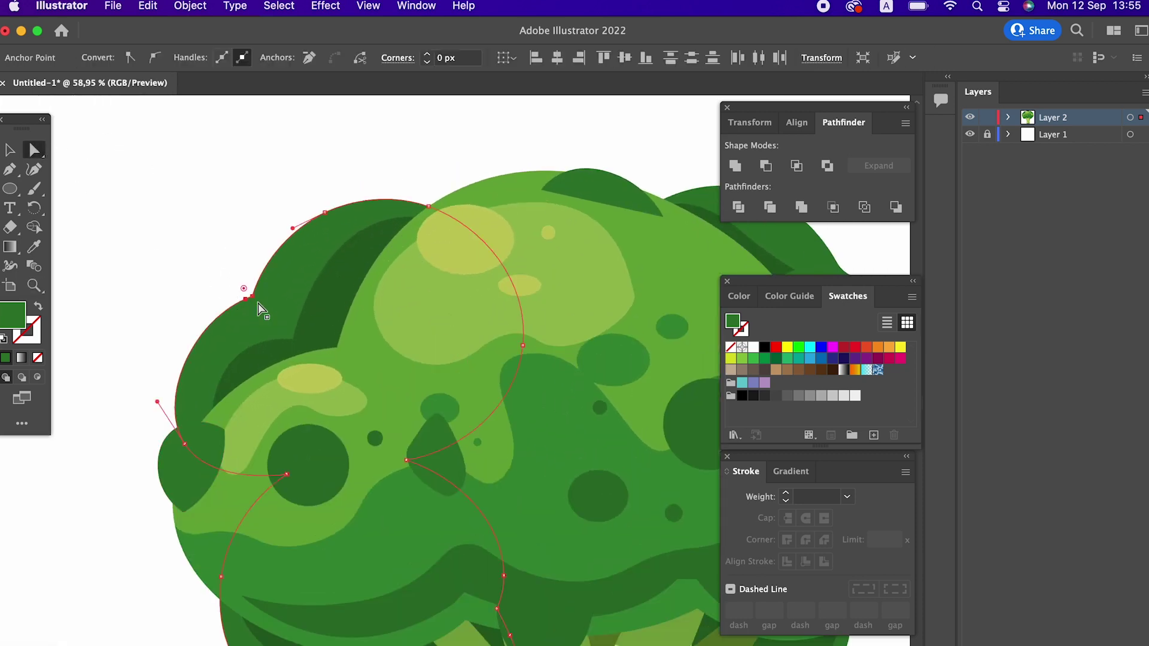
{"action": "left_click", "coordinate": [203, 256]}
{"action": "key", "text": "z"}
{"action": "left_click", "coordinate": [182, 241], "text": "alt"}
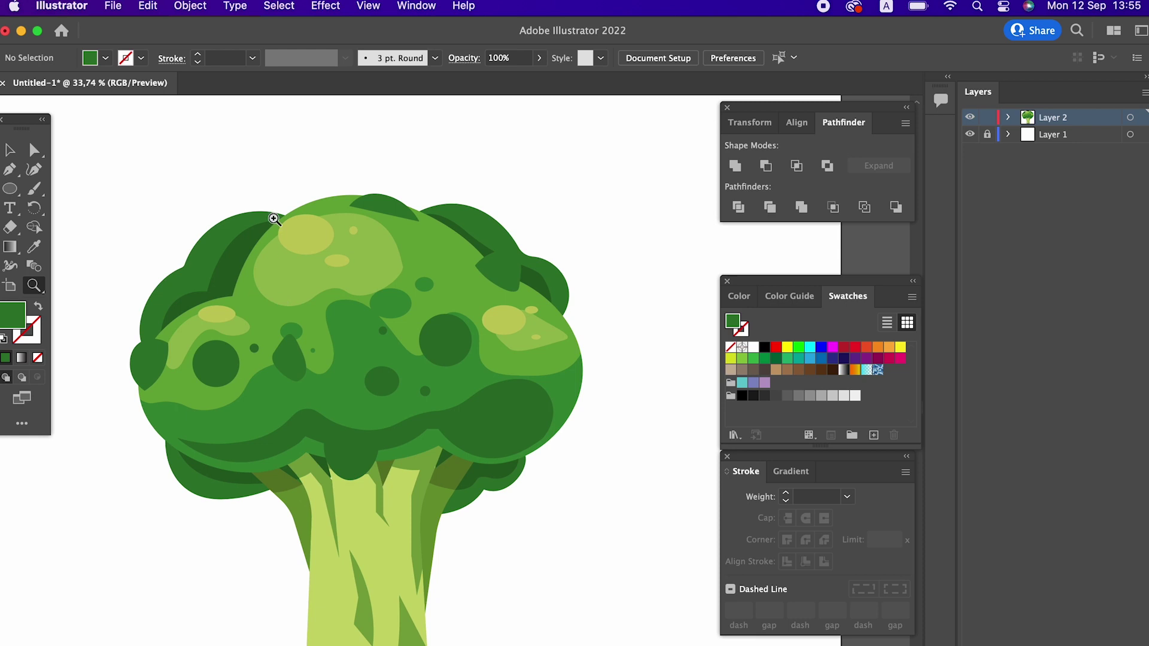
{"action": "left_click", "coordinate": [264, 188]}
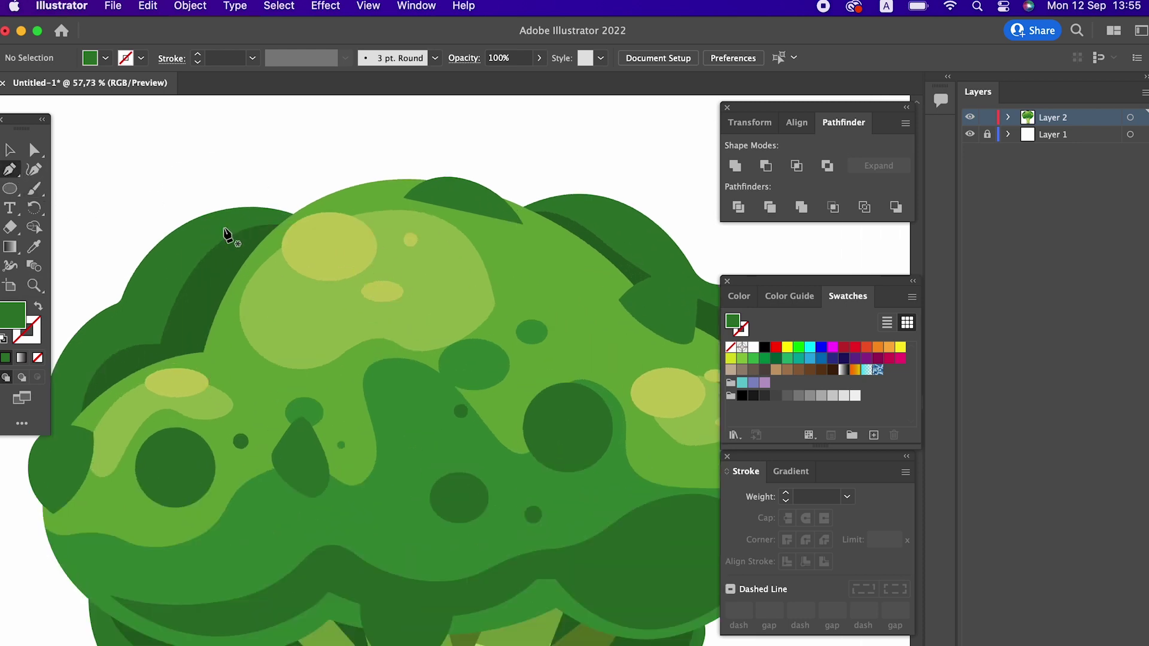
- Draw a curved darker-green shape at the crown's upper left, placed behind the light-green blob
{"action": "left_click", "coordinate": [228, 224]}
{"action": "left_click", "coordinate": [290, 188]}
{"action": "left_click_drag", "start_coordinate": [329, 211], "coordinate": [330, 226]}
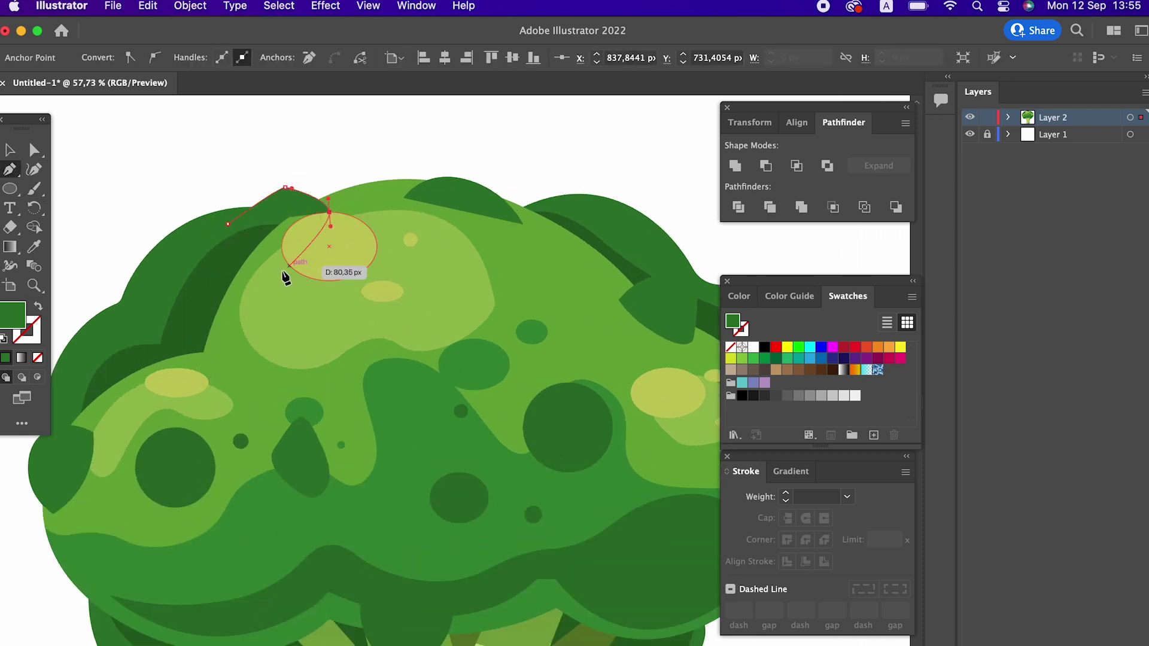
{"action": "left_click_drag", "start_coordinate": [228, 224], "coordinate": [239, 274]}
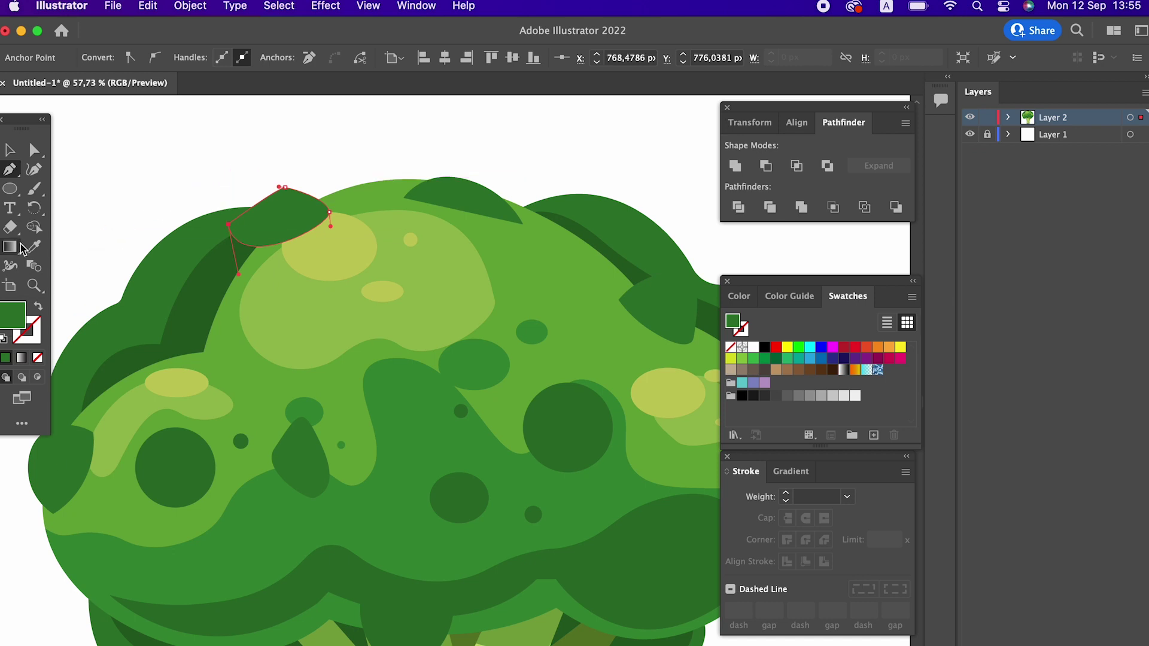
{"action": "left_click", "coordinate": [199, 265]}
{"action": "left_click", "coordinate": [14, 157]}
{"action": "right_click", "coordinate": [238, 227]}
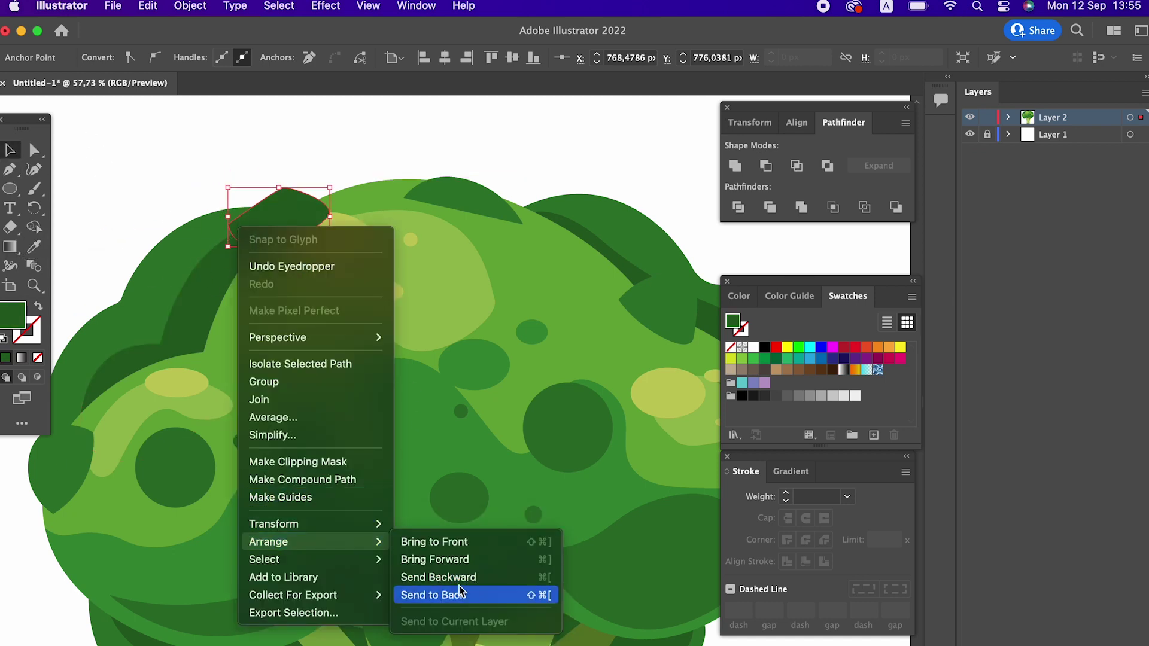
{"action": "left_click", "coordinate": [456, 580]}
{"action": "left_click", "coordinate": [287, 171]}
- Draw a new pointed leaf shape along the crown's top edge
{"action": "key", "text": "z"}
{"action": "mouse_move", "coordinate": [369, 172]}
{"action": "left_mouse_down"}
{"action": "mouse_move", "coordinate": [313, 281]}
{"action": "mouse_move", "coordinate": [443, 252]}
{"action": "mouse_move", "coordinate": [437, 207]}
{"action": "left_mouse_up"}
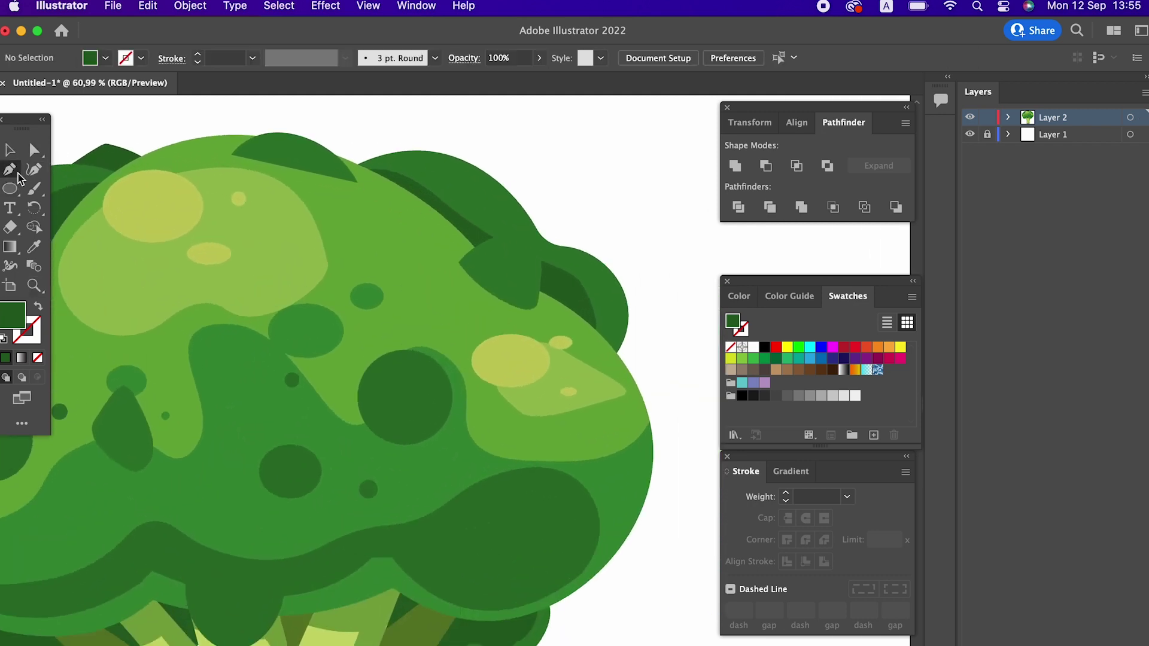
{"action": "left_click_drag", "start_coordinate": [368, 147], "coordinate": [376, 151]}
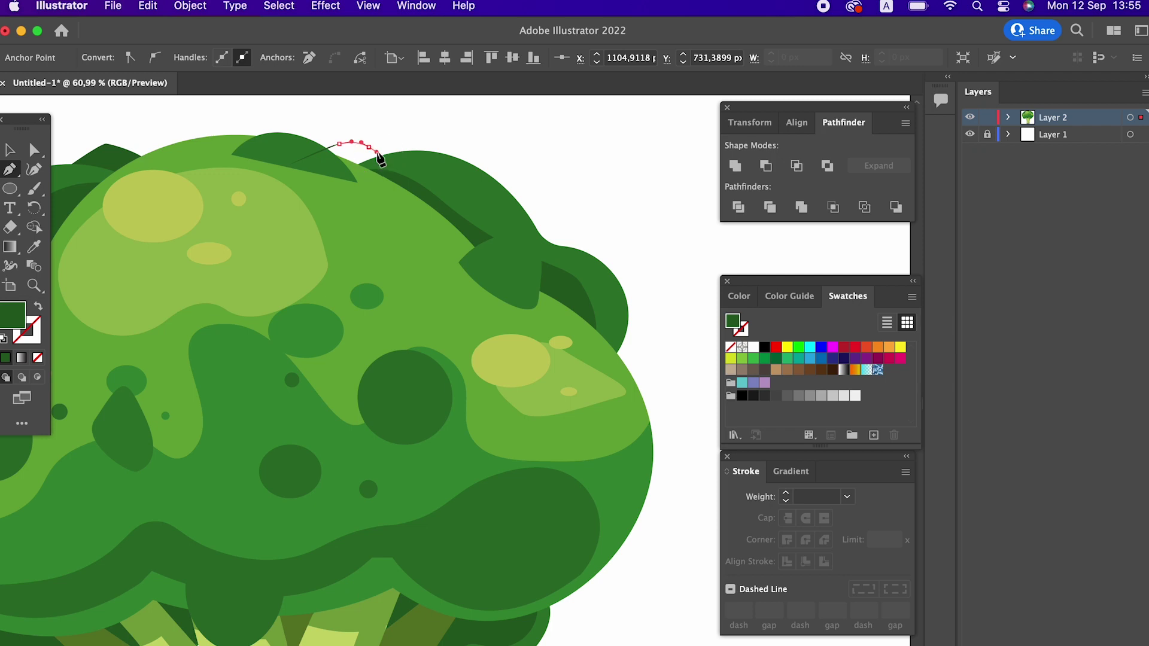
{"action": "left_click", "coordinate": [398, 184]}
{"action": "left_click", "coordinate": [290, 164]}
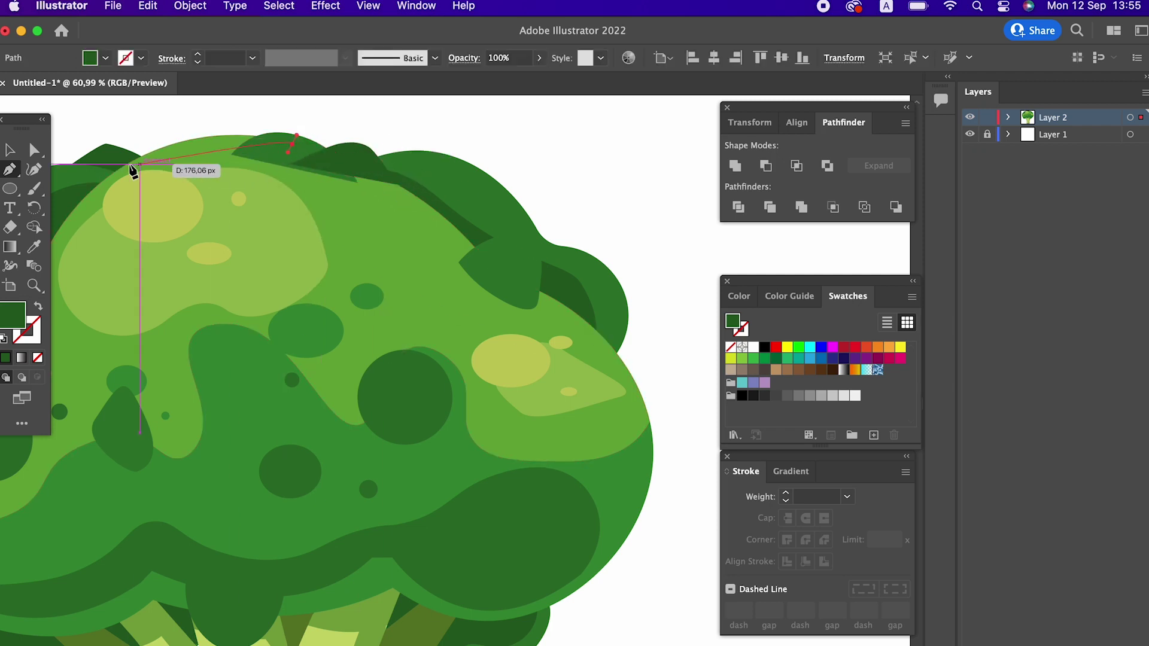
- Send the top leaf one step backward with Arrange > Send Backward, then deselect
{"action": "right_click", "coordinate": [366, 169]}
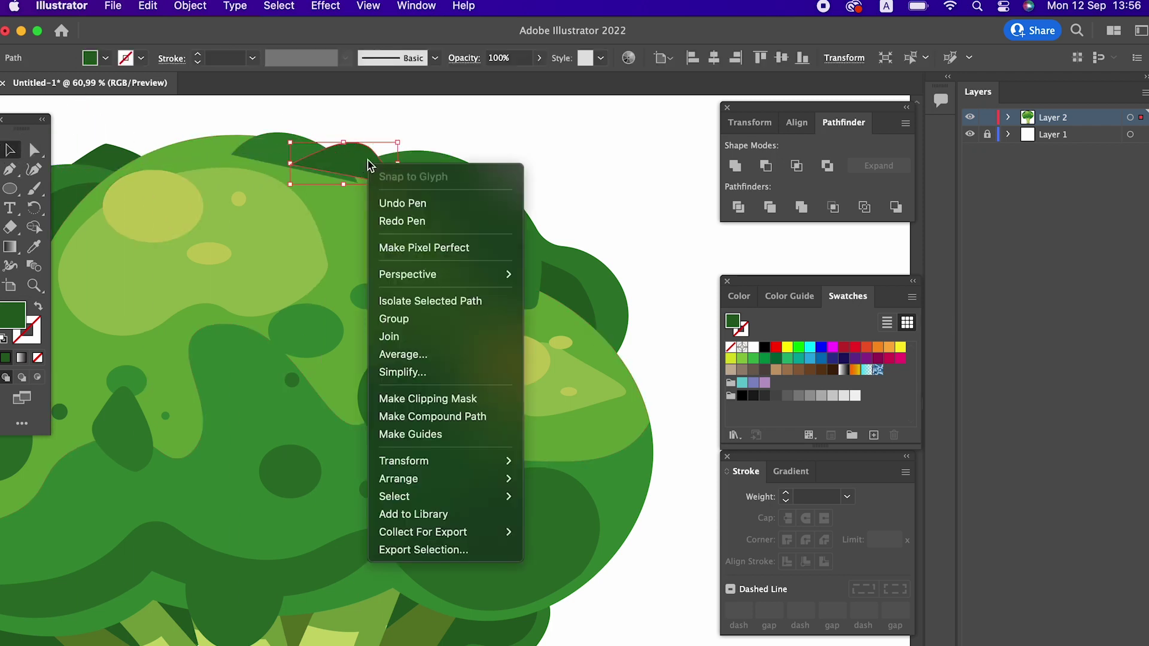
{"action": "left_click", "coordinate": [578, 526]}
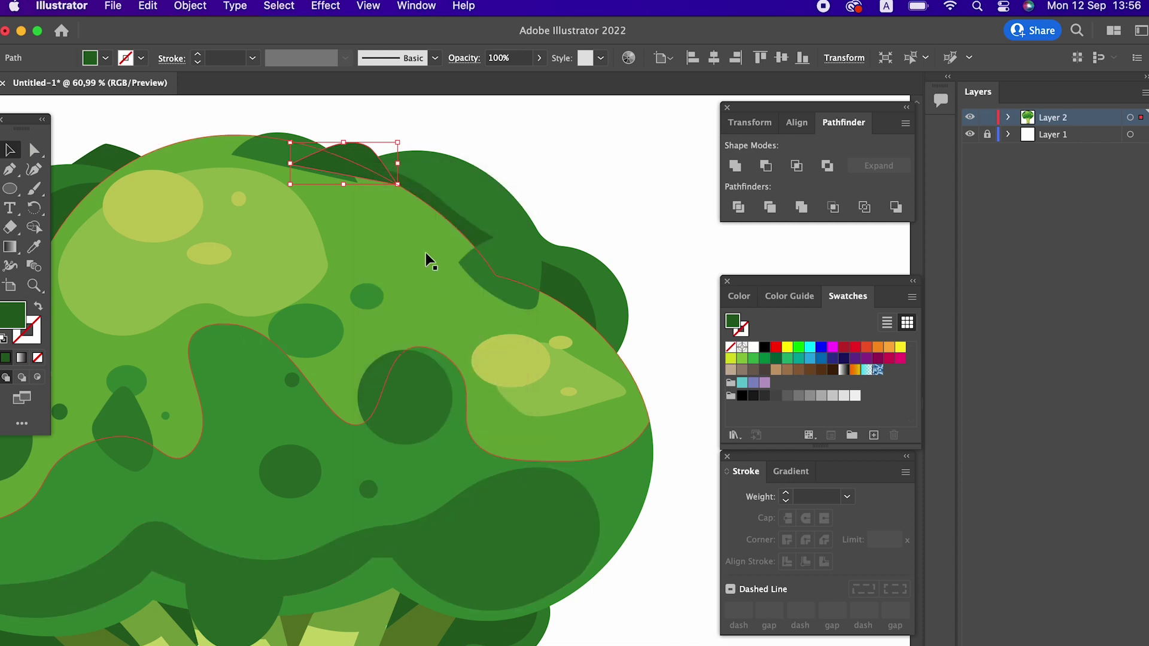
{"action": "right_click", "coordinate": [363, 155]}
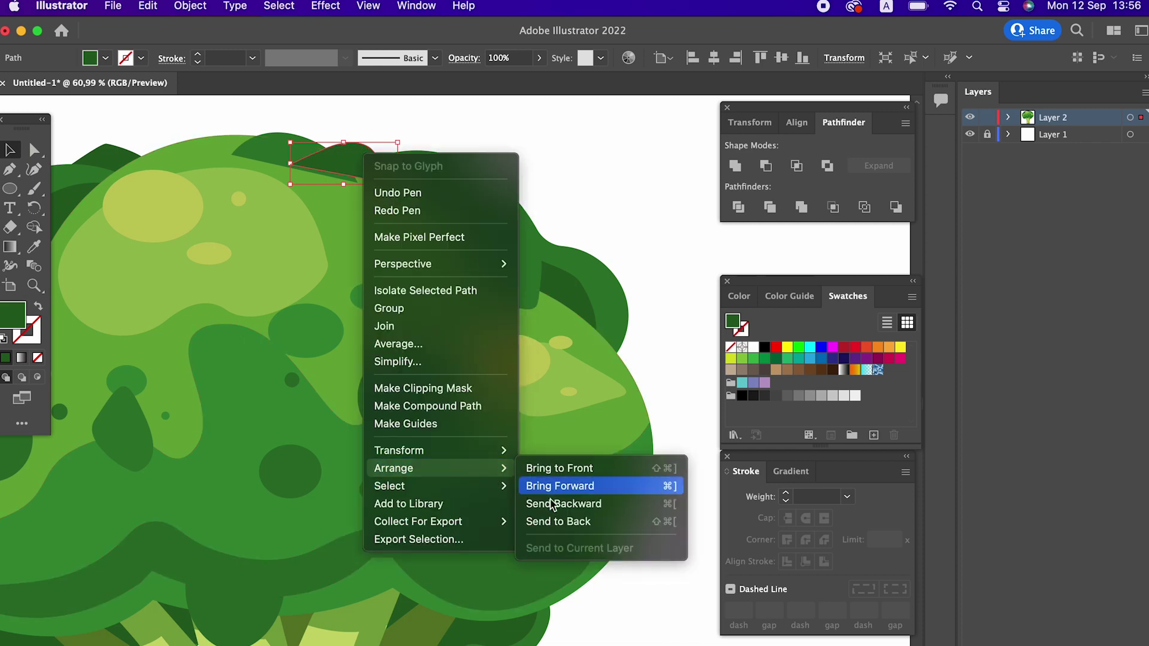
{"action": "left_click", "coordinate": [551, 506]}
{"action": "left_click", "coordinate": [602, 195]}
{"action": "key", "text": "z"}
{"action": "scroll", "coordinate": [486, 316], "scroll_direction": "down", "scroll_amount": 3}
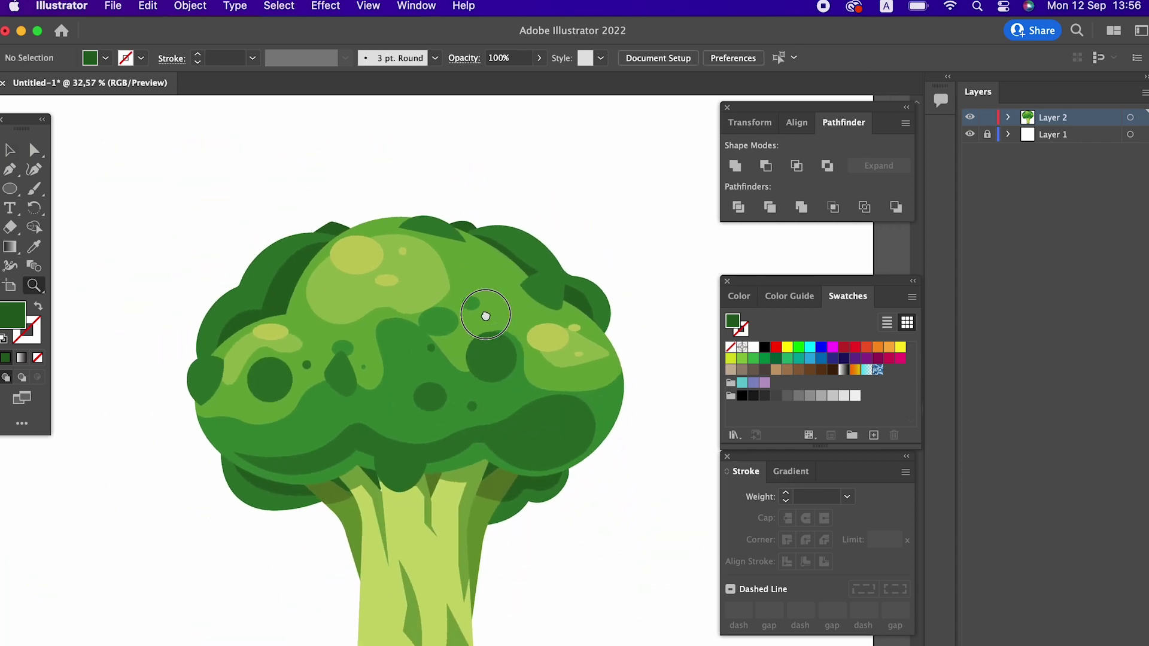
- Add two small dark spots near the crown's edge
{"action": "scroll", "coordinate": [359, 264], "scroll_direction": "up", "scroll_amount": 3}
{"action": "scroll", "coordinate": [266, 305], "scroll_direction": "up", "scroll_amount": 2}
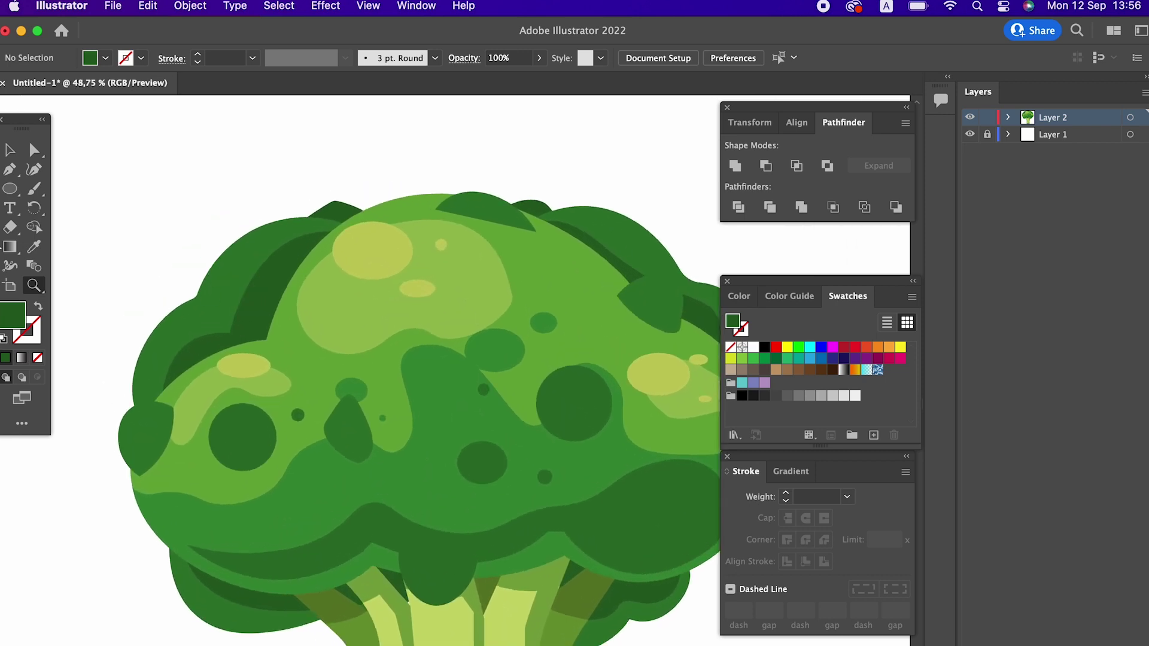
{"action": "scroll", "coordinate": [272, 292], "scroll_direction": "up", "scroll_amount": 1}
{"action": "scroll", "coordinate": [272, 293], "scroll_direction": "up", "scroll_amount": 2}
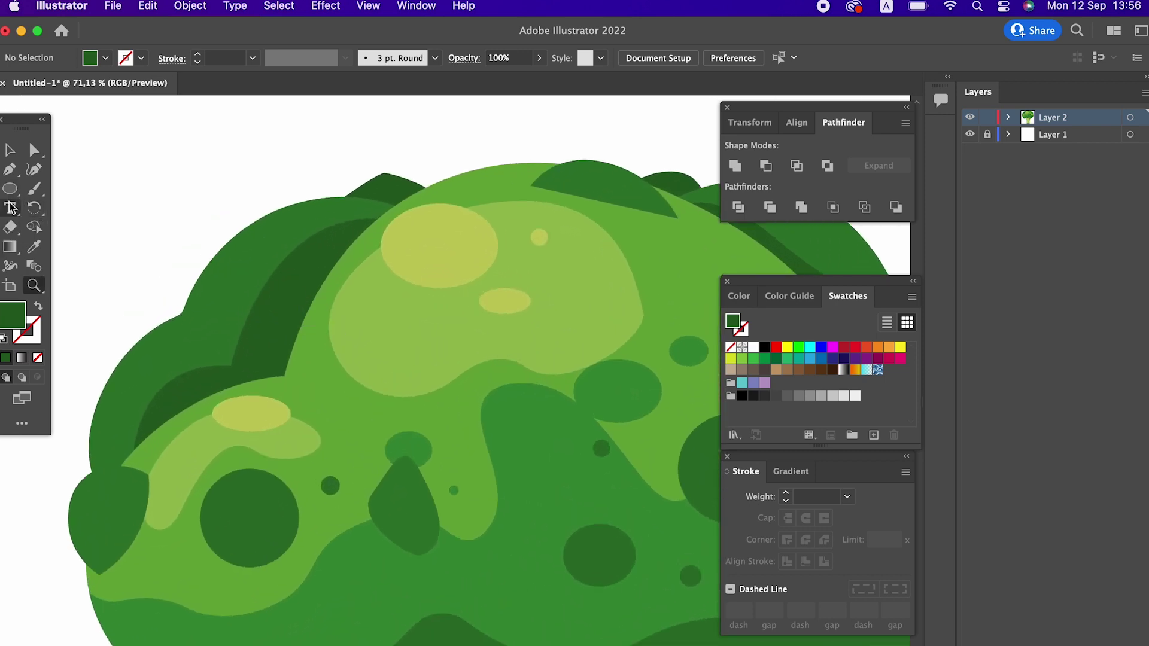
{"action": "left_click_drag", "start_coordinate": [210, 307], "coordinate": [234, 334]}
{"action": "left_click_drag", "start_coordinate": [236, 283], "coordinate": [244, 290]}
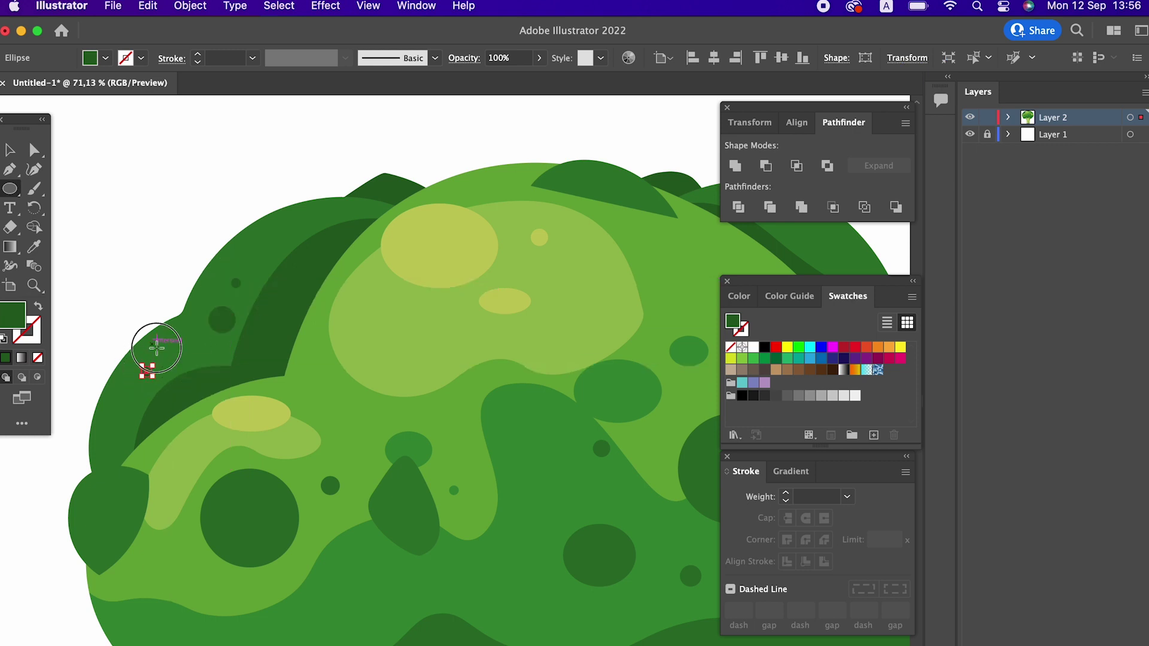
{"action": "scroll", "coordinate": [164, 360], "scroll_direction": "down", "scroll_amount": 4}
{"action": "scroll", "coordinate": [163, 361], "scroll_direction": "down", "scroll_amount": 1}
{"action": "scroll", "coordinate": [561, 307], "scroll_direction": "up", "scroll_amount": 5}
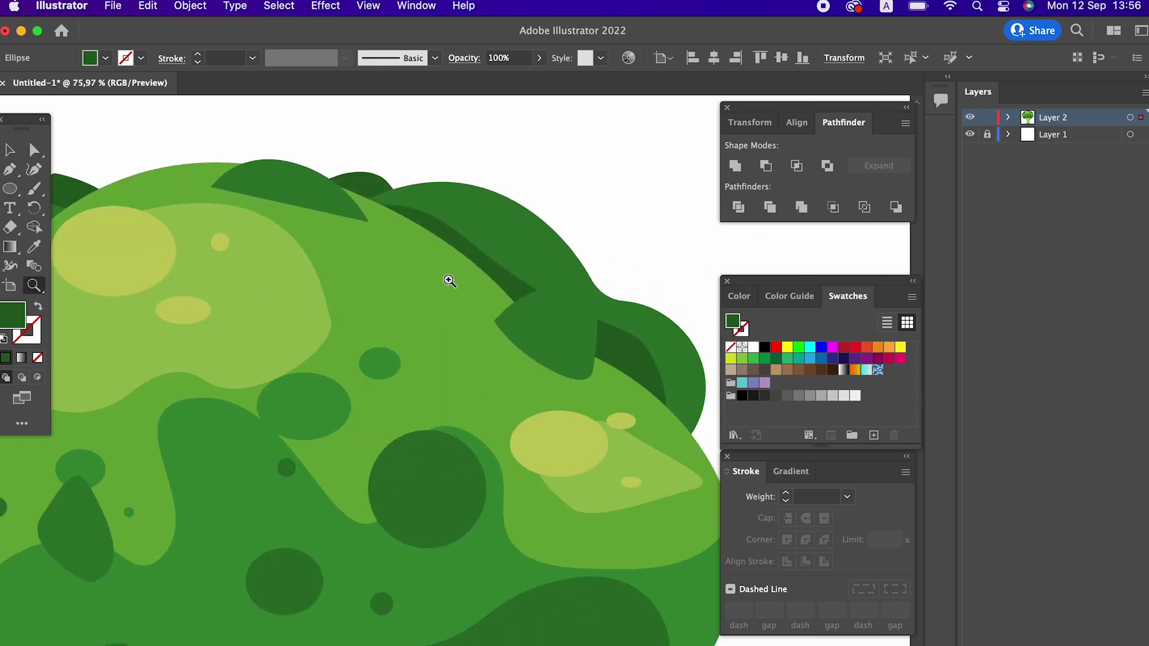
- Draw small round bumps on the crown's upper edge, filled with the sampled crown green
{"action": "left_click", "coordinate": [19, 196]}
{"action": "left_click_drag", "start_coordinate": [486, 225], "coordinate": [504, 245]}
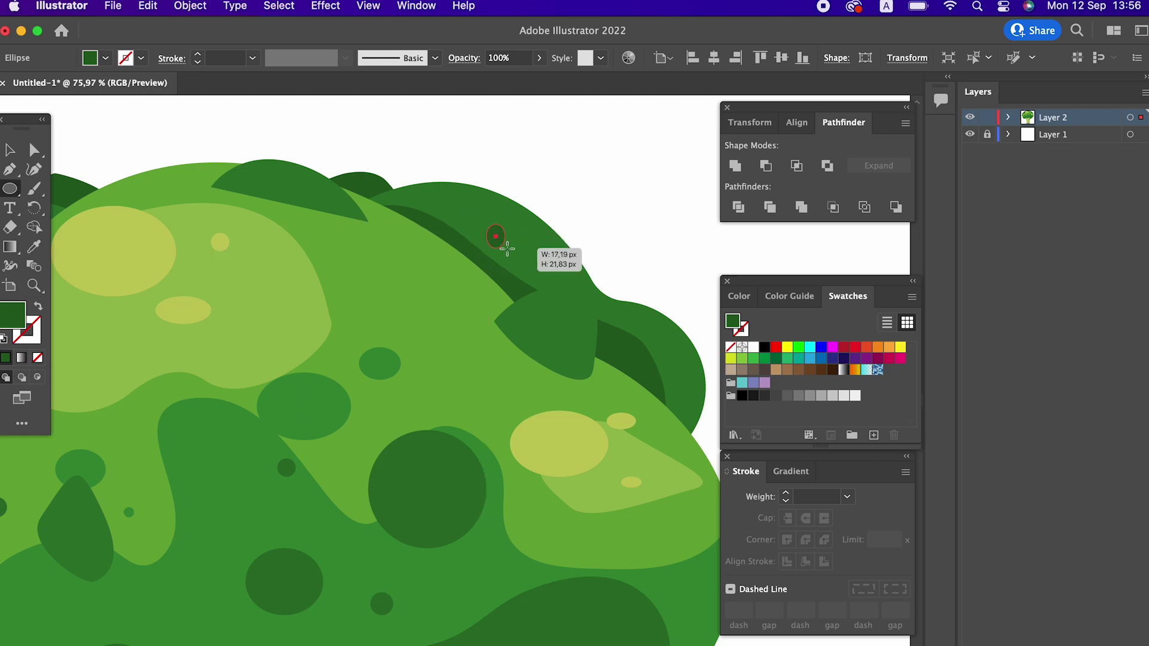
{"action": "scroll", "coordinate": [419, 228], "scroll_direction": "right", "scroll_amount": 8}
{"action": "left_click_drag", "start_coordinate": [368, 233], "coordinate": [398, 263]}
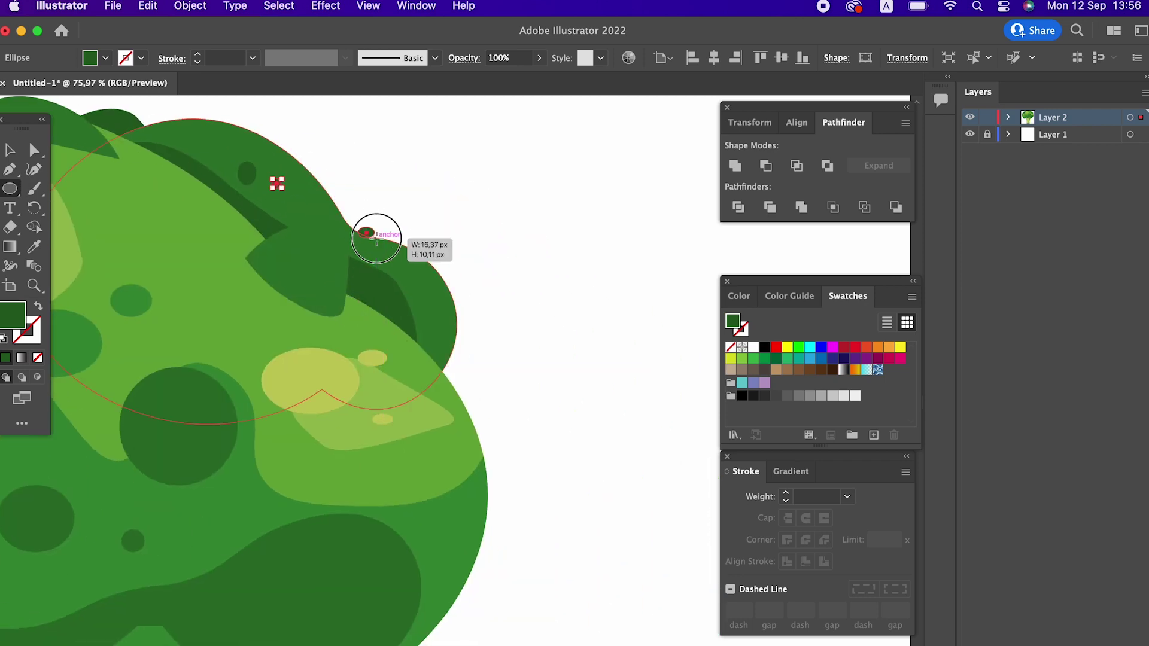
{"action": "key", "text": "z"}
{"action": "left_click", "coordinate": [537, 345]}
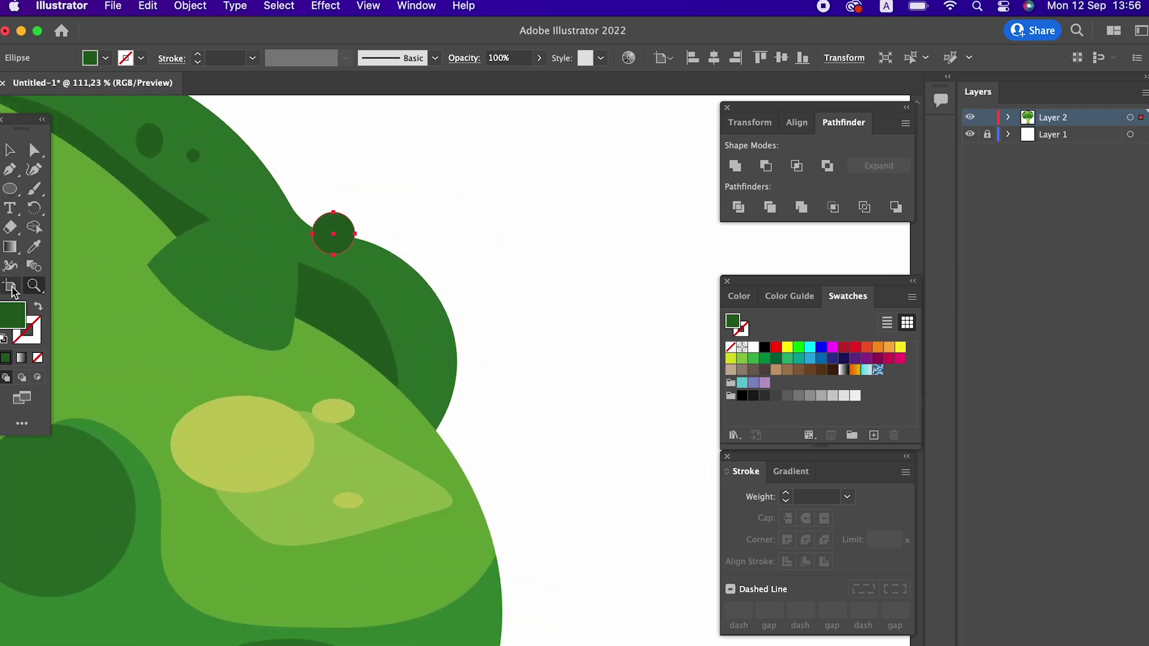
{"action": "left_click", "coordinate": [35, 247]}
{"action": "left_click", "coordinate": [366, 268]}
{"action": "key", "text": "l"}
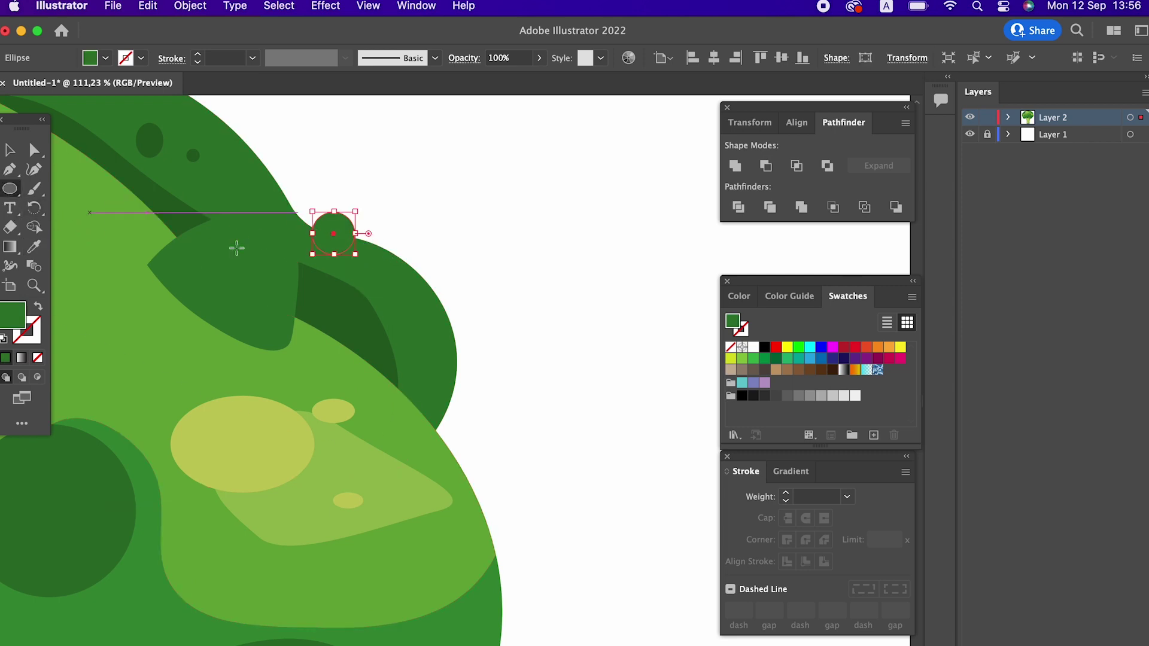
{"action": "left_click_drag", "start_coordinate": [340, 223], "coordinate": [368, 250]}
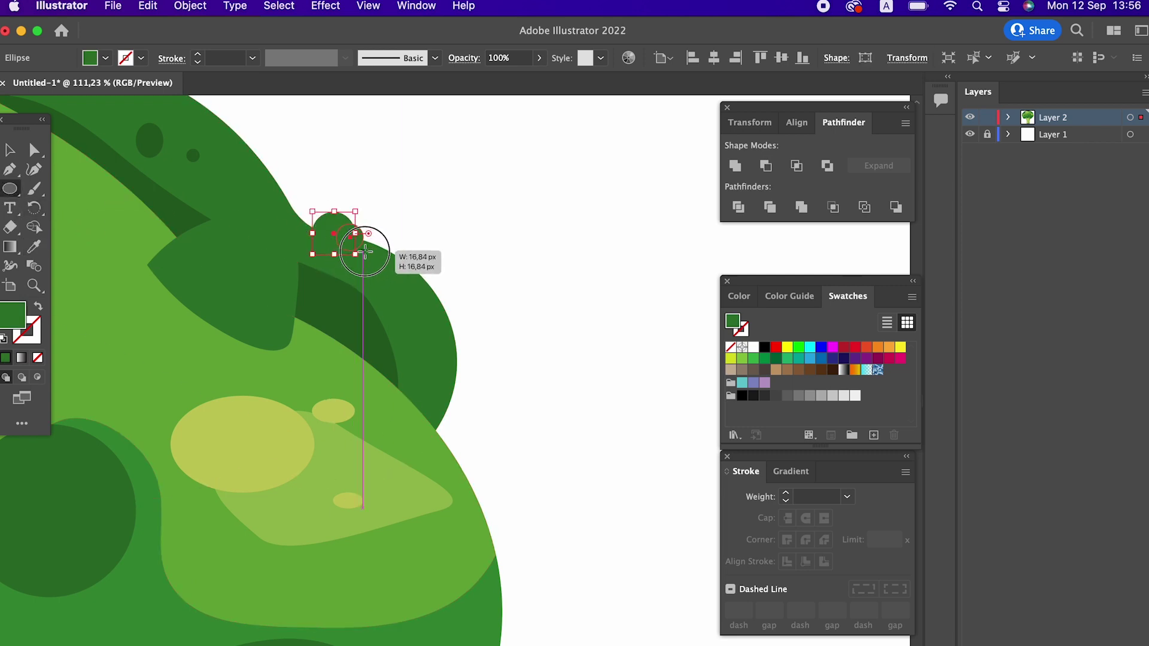
- Add more round bumps further along the crown's outline and top edge
{"action": "mouse_move", "coordinate": [453, 351]}
{"action": "left_mouse_down"}
{"action": "mouse_move", "coordinate": [471, 352]}
{"action": "mouse_move", "coordinate": [462, 368]}
{"action": "left_mouse_up"}
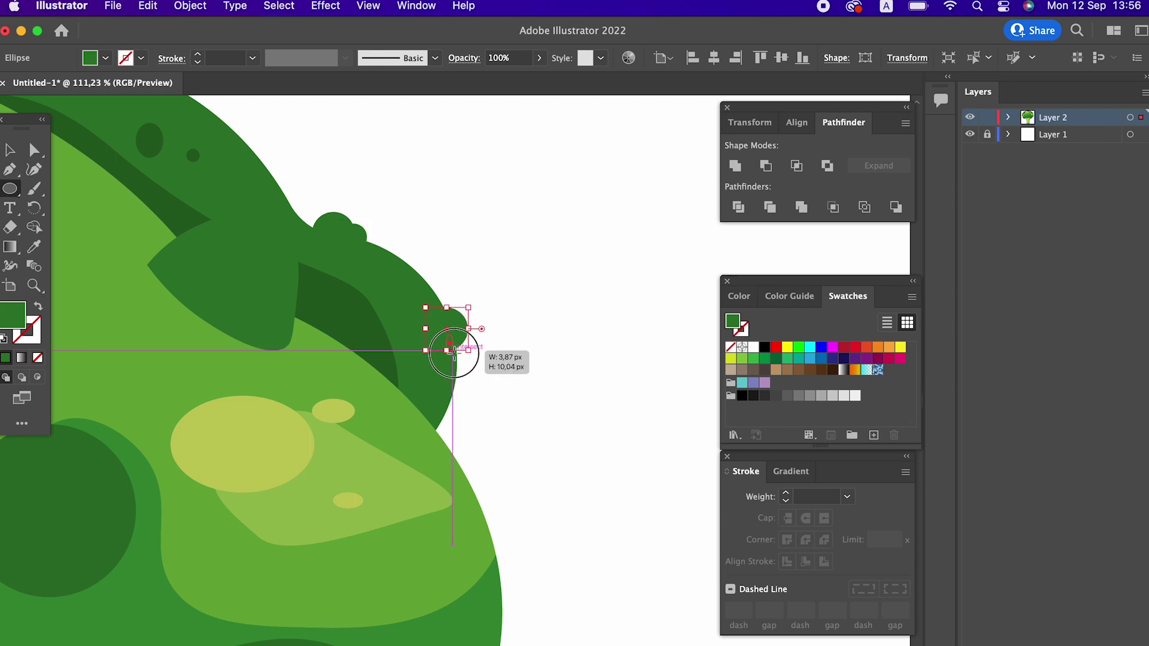
{"action": "scroll", "coordinate": [569, 526], "scroll_direction": "up", "scroll_amount": 10}
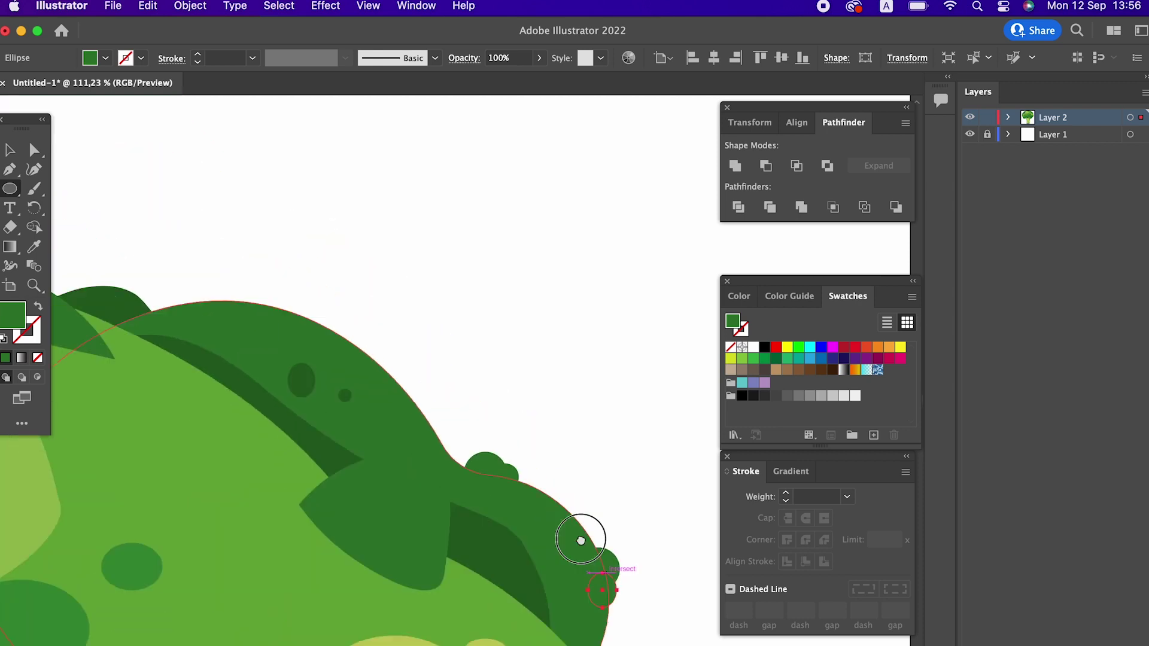
{"action": "mouse_move", "coordinate": [249, 287]}
{"action": "left_mouse_down"}
{"action": "mouse_move", "coordinate": [304, 340]}
{"action": "mouse_move", "coordinate": [323, 340]}
{"action": "left_mouse_up"}
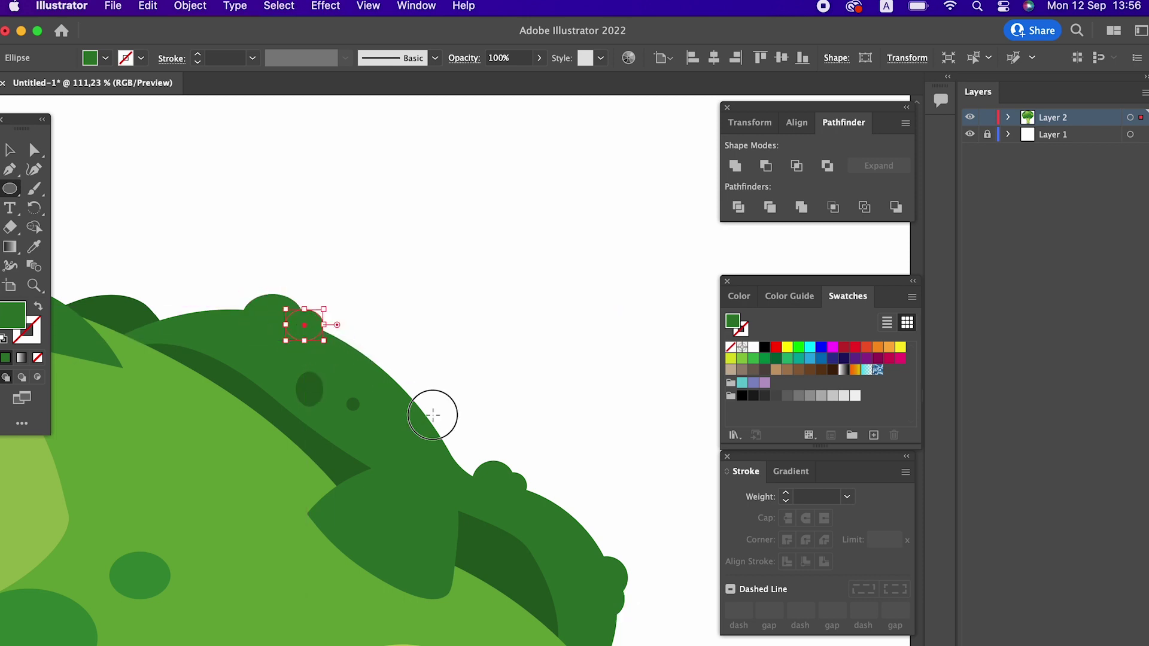
{"action": "left_click_drag", "start_coordinate": [394, 378], "coordinate": [443, 424]}
{"action": "scroll", "coordinate": [568, 419], "scroll_direction": "left", "scroll_amount": 10}
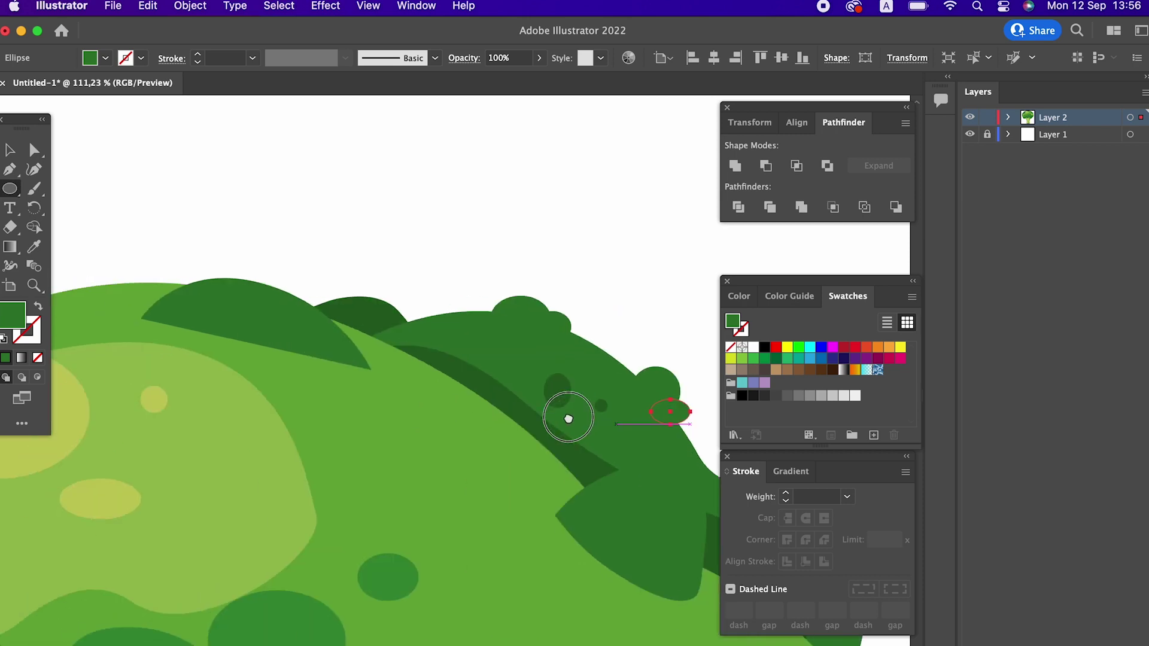
{"action": "left_click_drag", "start_coordinate": [568, 419], "coordinate": [611, 416]}
{"action": "mouse_move", "coordinate": [449, 312]}
{"action": "left_mouse_down"}
{"action": "mouse_move", "coordinate": [472, 332]}
{"action": "mouse_move", "coordinate": [481, 320]}
{"action": "mouse_move", "coordinate": [264, 261]}
{"action": "mouse_move", "coordinate": [200, 266]}
{"action": "left_mouse_up"}
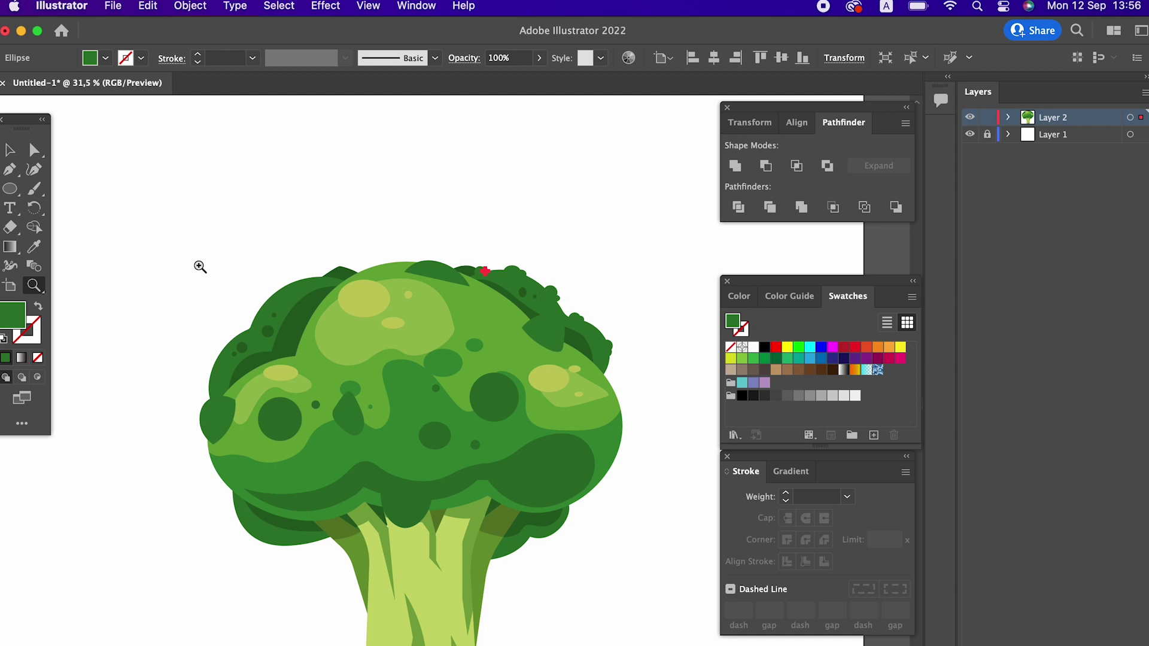
{"action": "left_click_drag", "start_coordinate": [299, 281], "coordinate": [464, 306]}
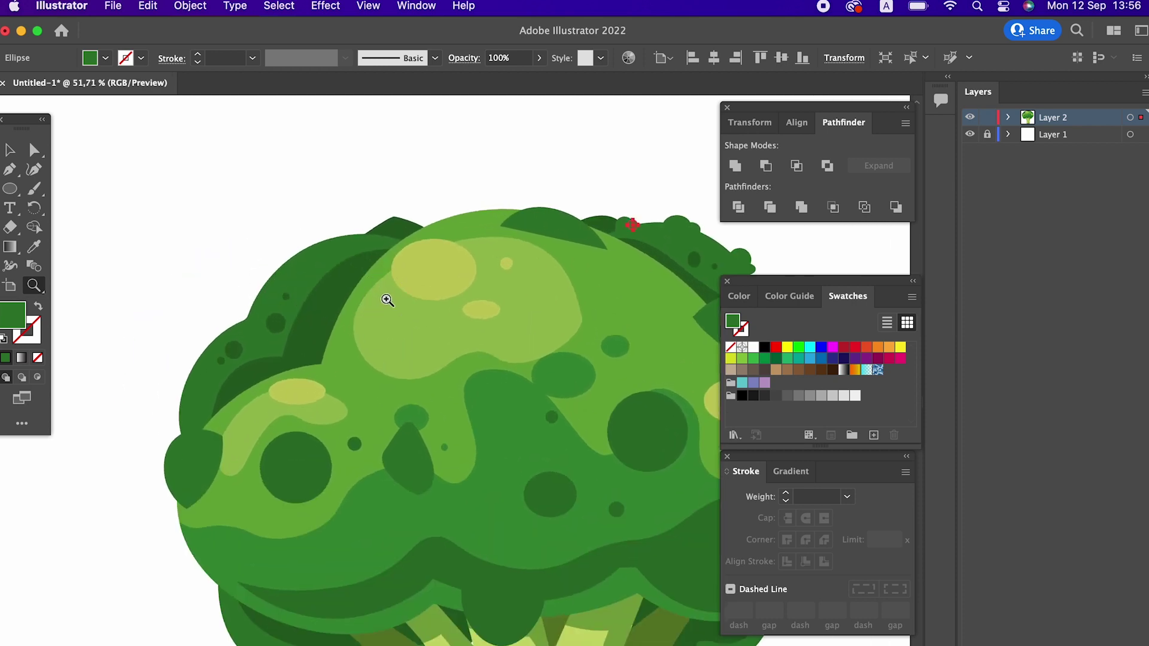
- Line the crown's upper-left and left outline with a row of small round bumps
{"action": "left_click", "coordinate": [11, 189]}
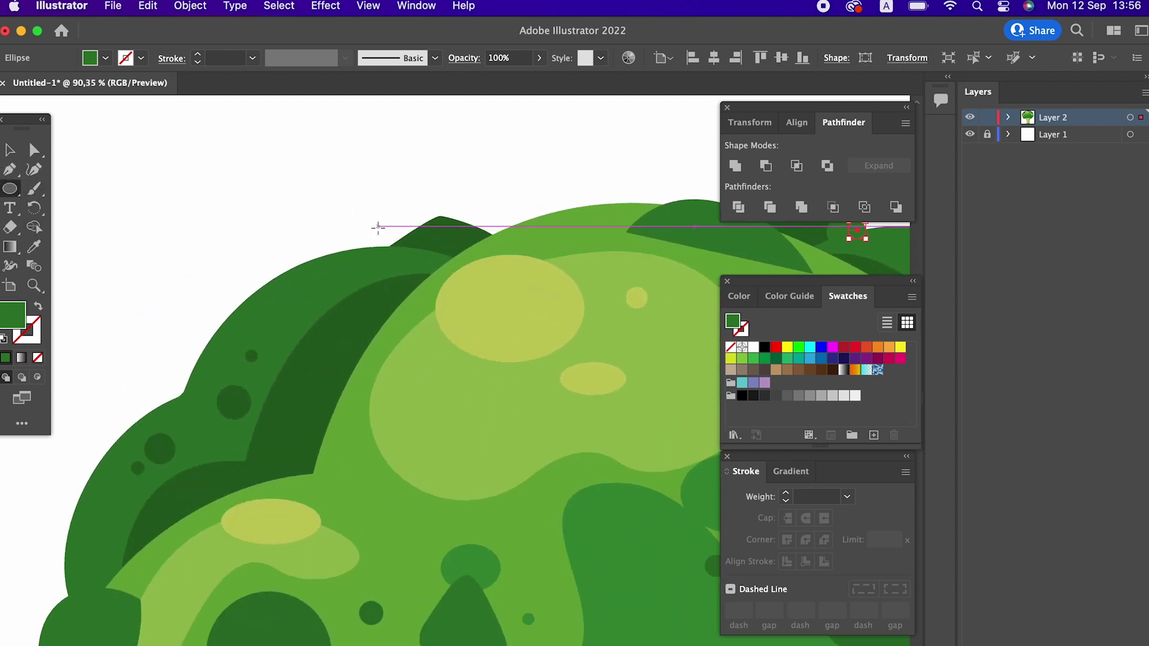
{"action": "left_click_drag", "start_coordinate": [378, 228], "coordinate": [409, 257]}
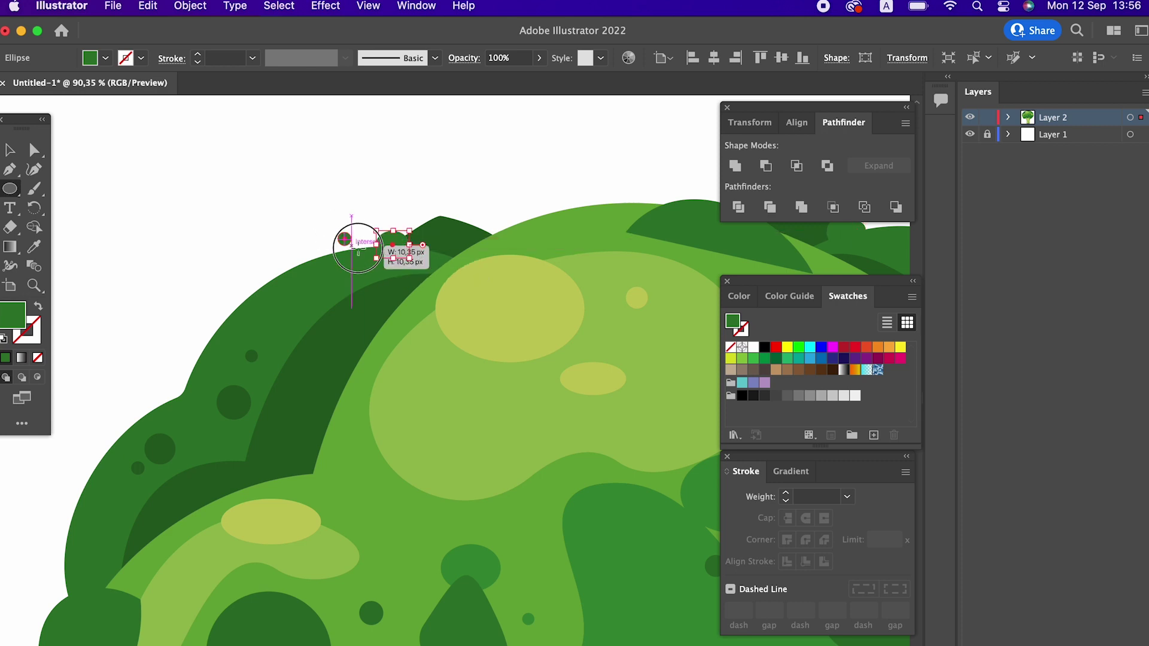
{"action": "left_click_drag", "start_coordinate": [352, 244], "coordinate": [361, 258]}
{"action": "left_click_drag", "start_coordinate": [265, 260], "coordinate": [299, 292]}
{"action": "left_click_drag", "start_coordinate": [314, 241], "coordinate": [289, 274]}
{"action": "left_click_drag", "start_coordinate": [200, 386], "coordinate": [183, 377]}
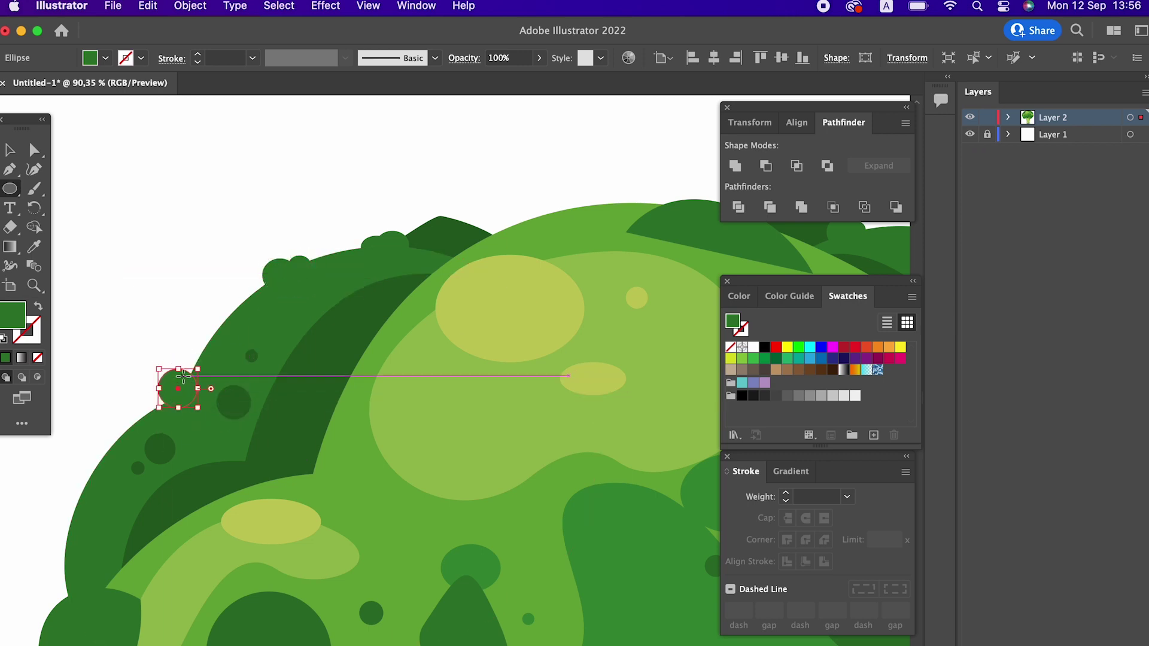
{"action": "left_click_drag", "start_coordinate": [185, 359], "coordinate": [204, 375]}
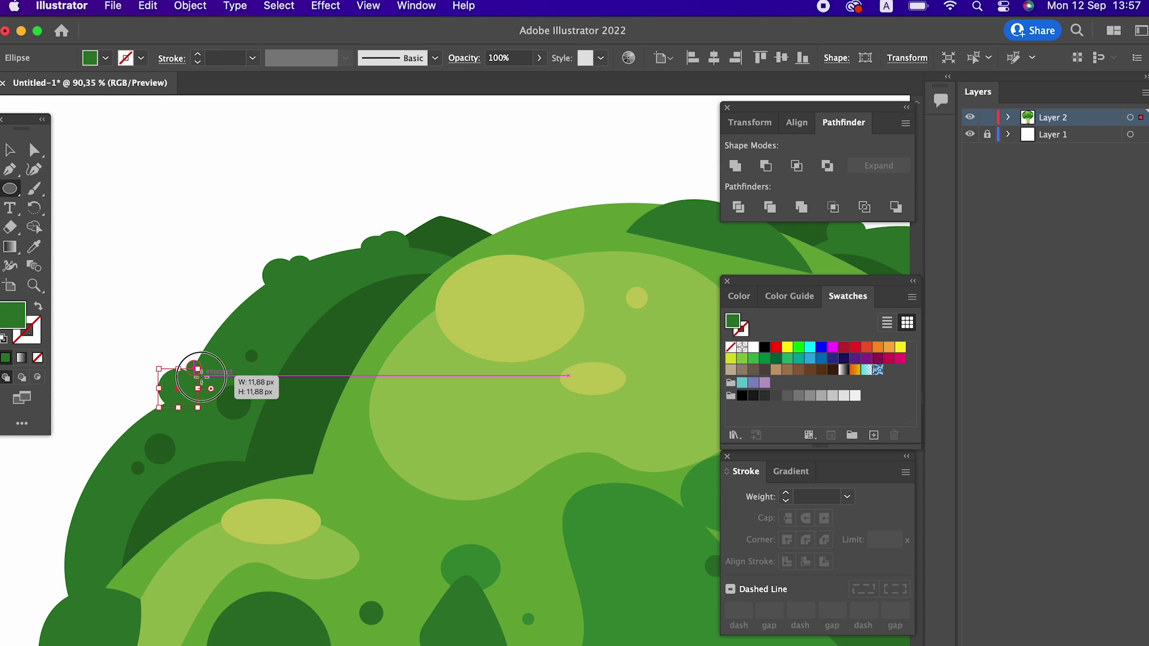
{"action": "left_click_drag", "start_coordinate": [207, 311], "coordinate": [254, 357]}
{"action": "left_click_drag", "start_coordinate": [216, 429], "coordinate": [344, 214]}
{"action": "left_click_drag", "start_coordinate": [180, 361], "coordinate": [215, 395]}
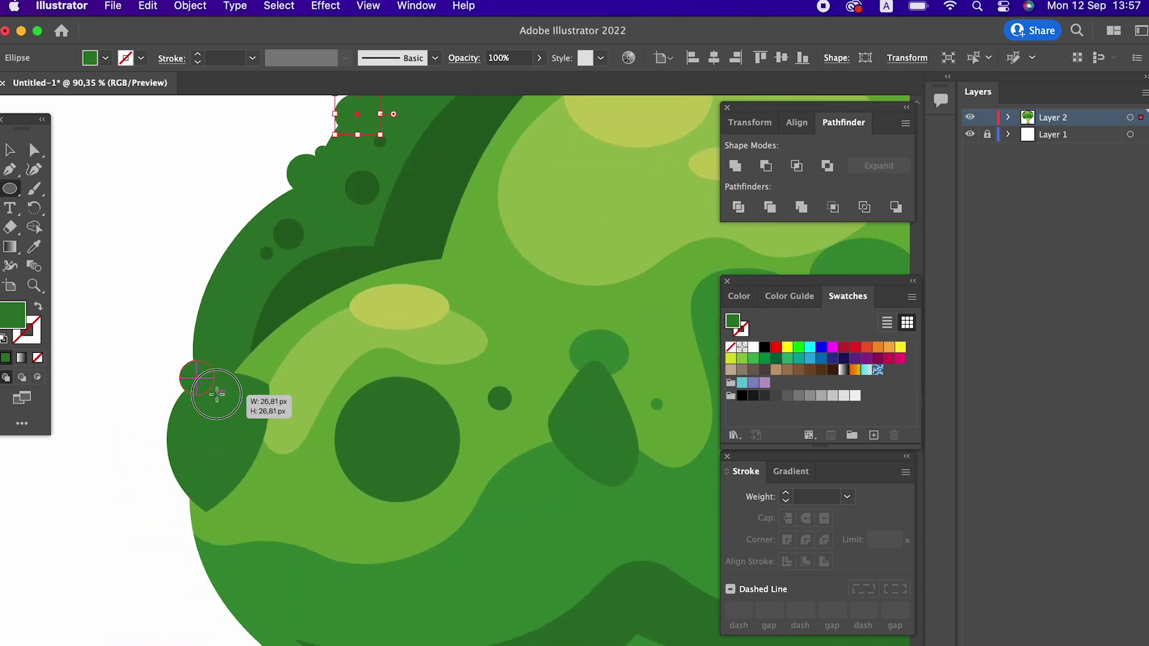
{"action": "left_click_drag", "start_coordinate": [182, 347], "coordinate": [204, 366]}
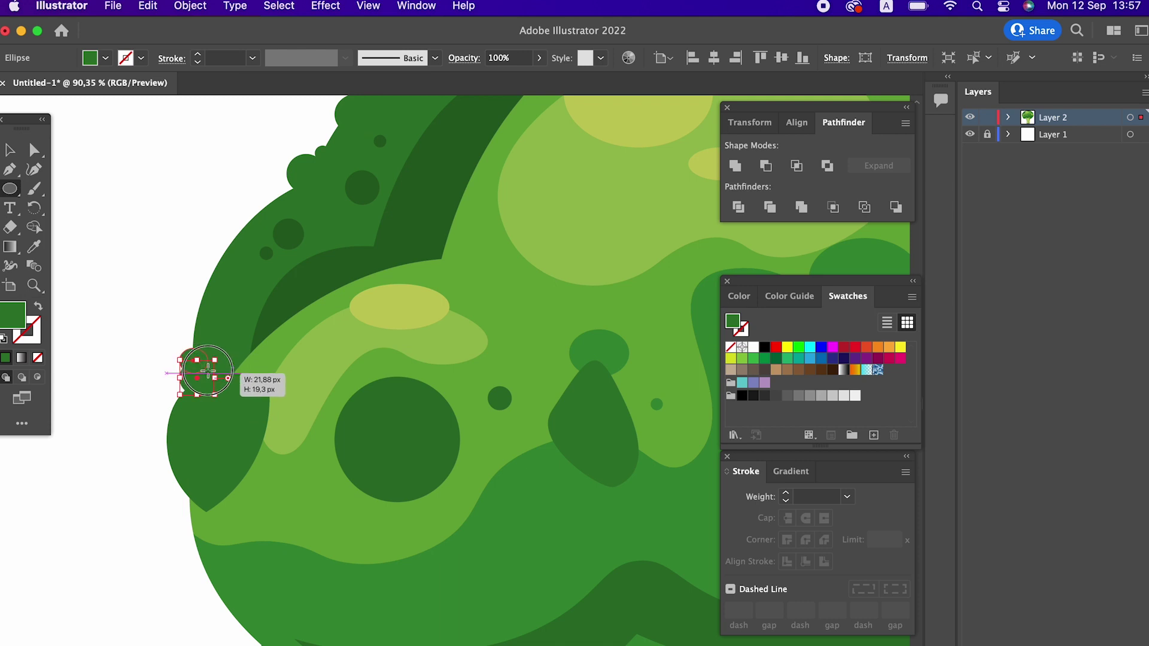
{"action": "left_click_drag", "start_coordinate": [195, 267], "coordinate": [227, 298]}
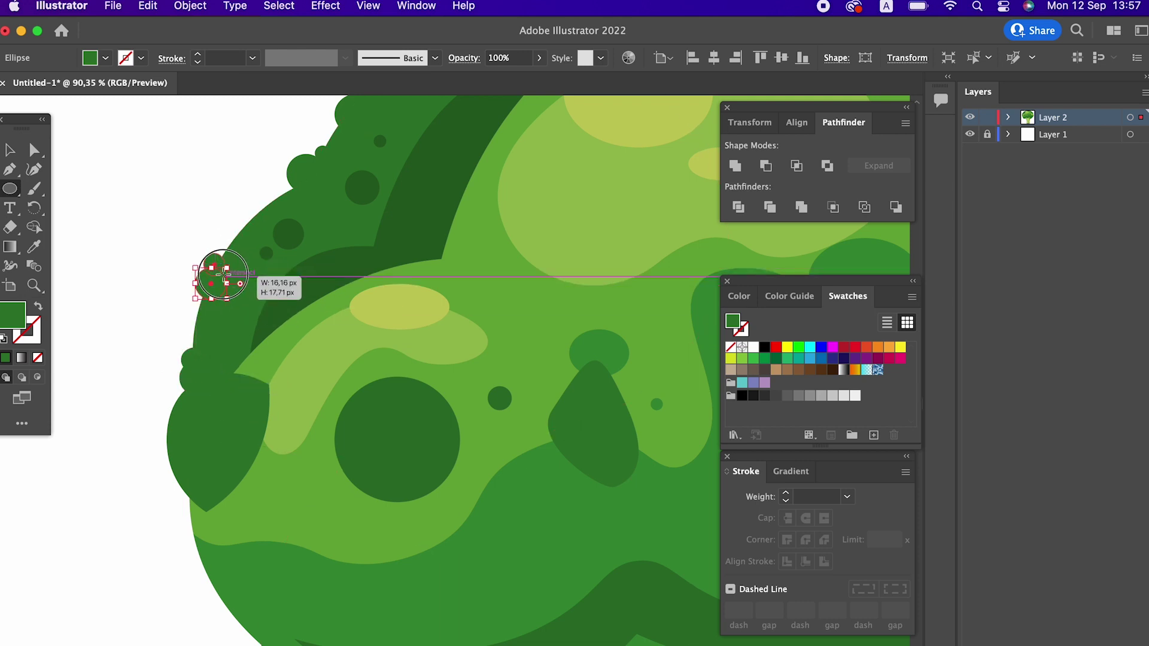
- Add bumps under the crown's lower-left edge, including a larger one at the bottom left
{"action": "key", "text": "z"}
{"action": "key", "text": "super+0"}
{"action": "mouse_move", "coordinate": [100, 332]}
{"action": "left_mouse_down"}
{"action": "mouse_move", "coordinate": [109, 274]}
{"action": "mouse_move", "coordinate": [170, 315]}
{"action": "mouse_move", "coordinate": [204, 358]}
{"action": "mouse_move", "coordinate": [192, 372]}
{"action": "left_mouse_up"}
{"action": "key", "text": "l"}
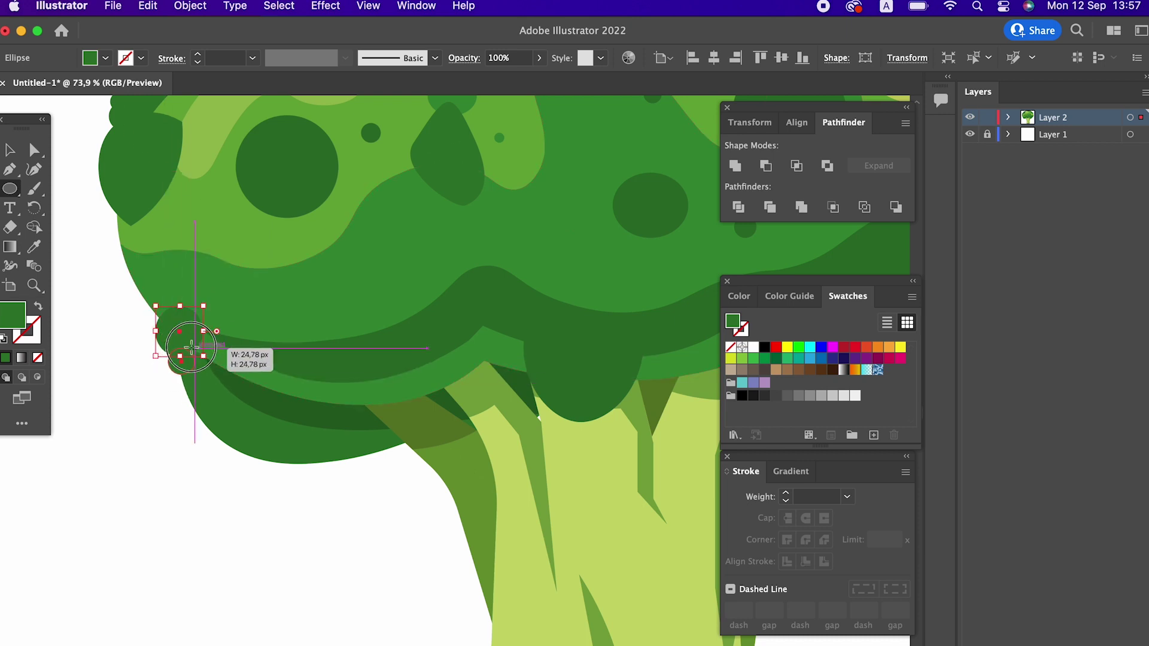
{"action": "mouse_move", "coordinate": [272, 449]}
{"action": "left_mouse_down"}
{"action": "mouse_move", "coordinate": [328, 482]}
{"action": "mouse_move", "coordinate": [316, 450]}
{"action": "mouse_move", "coordinate": [342, 471]}
{"action": "left_mouse_up"}
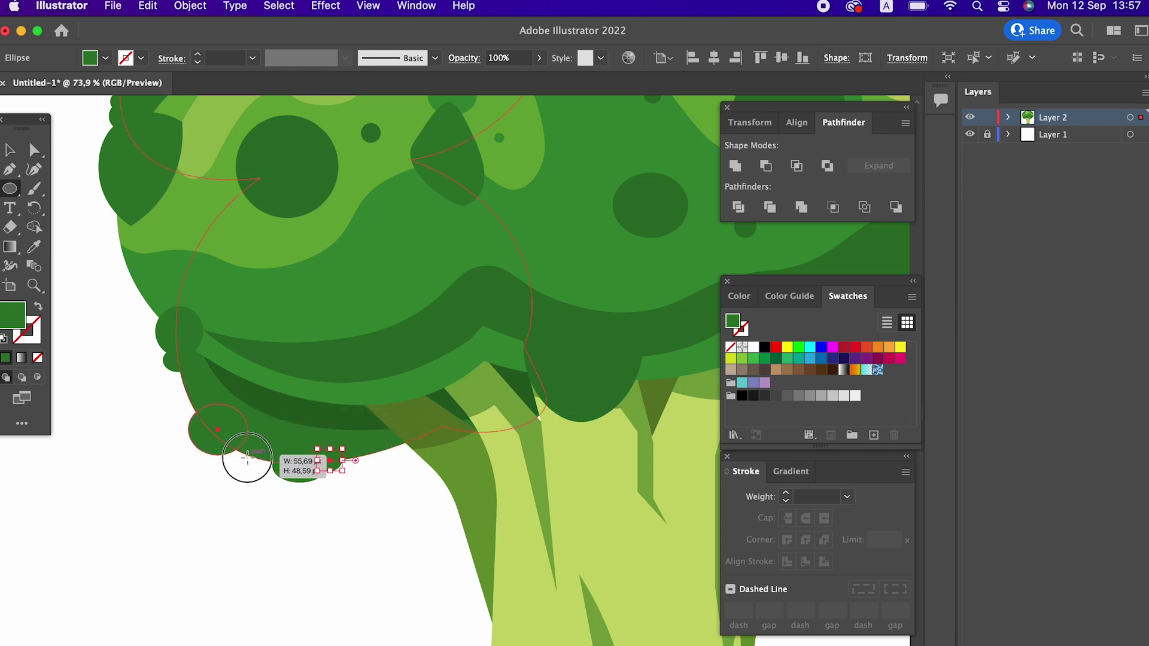
{"action": "mouse_move", "coordinate": [189, 403]}
{"action": "left_mouse_down"}
{"action": "mouse_move", "coordinate": [248, 455]}
{"action": "mouse_move", "coordinate": [224, 431]}
{"action": "left_mouse_up"}
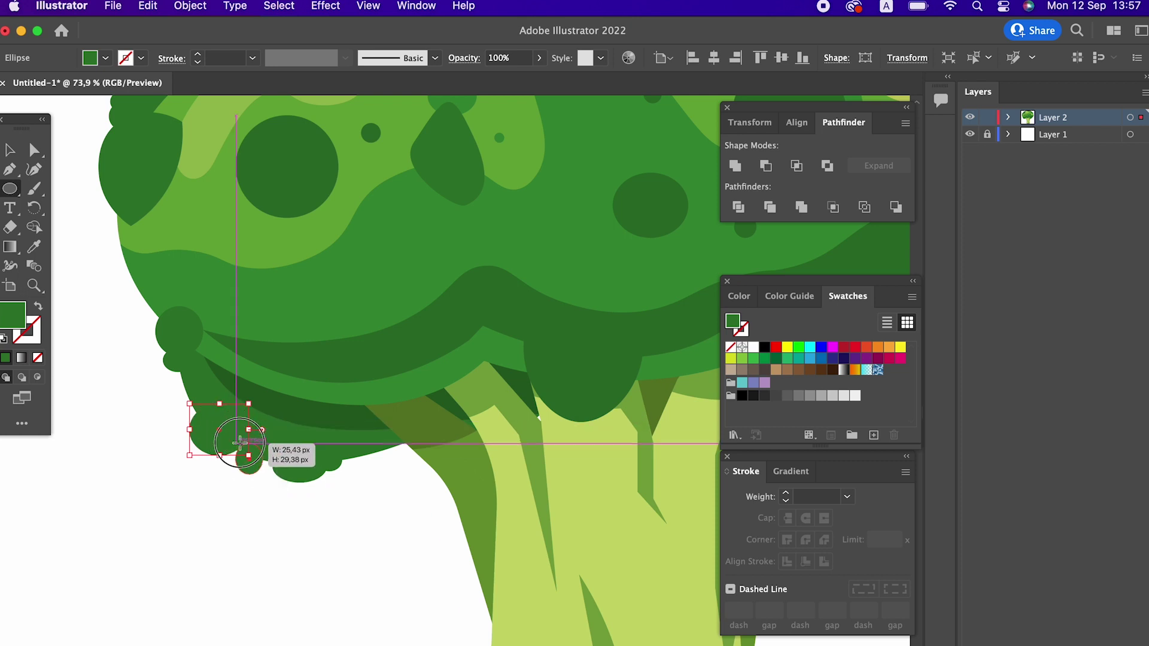
{"action": "key", "text": "z"}
{"action": "left_click", "coordinate": [162, 448], "text": "alt"}
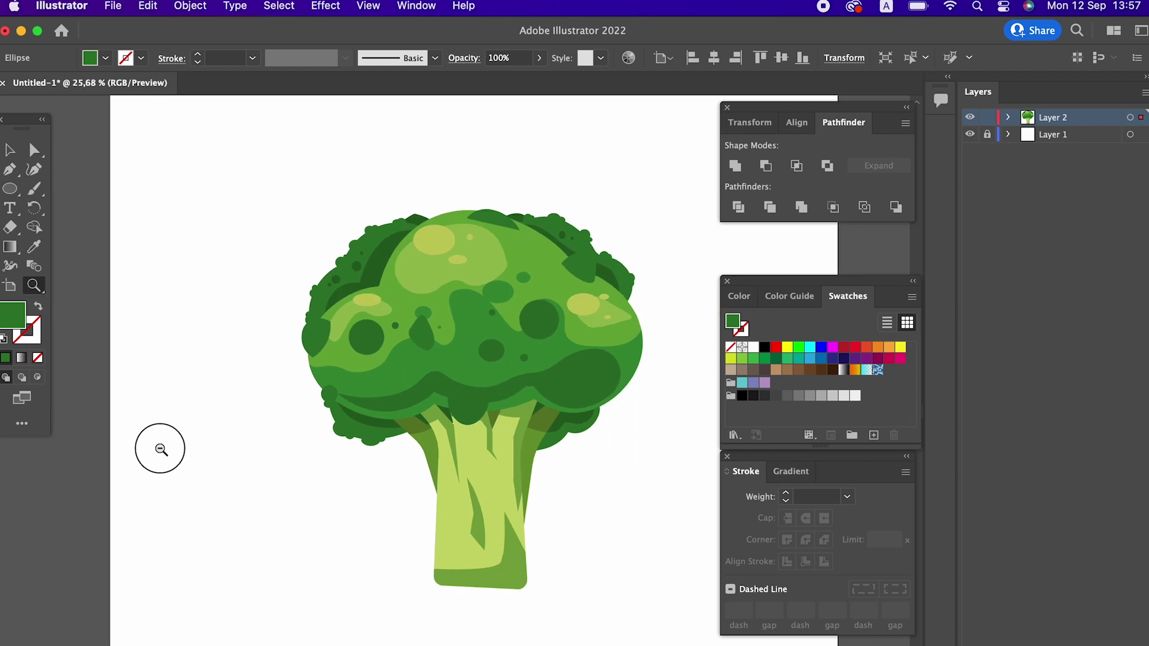
- Draw a small oval on the crown's top light patch and fill it a pale yellow-green
{"action": "left_click", "coordinate": [313, 441]}
{"action": "mouse_move", "coordinate": [254, 365]}
{"action": "left_mouse_down"}
{"action": "mouse_move", "coordinate": [323, 297]}
{"action": "mouse_move", "coordinate": [355, 330]}
{"action": "left_mouse_up"}
{"action": "left_click", "coordinate": [409, 233], "text": "alt"}
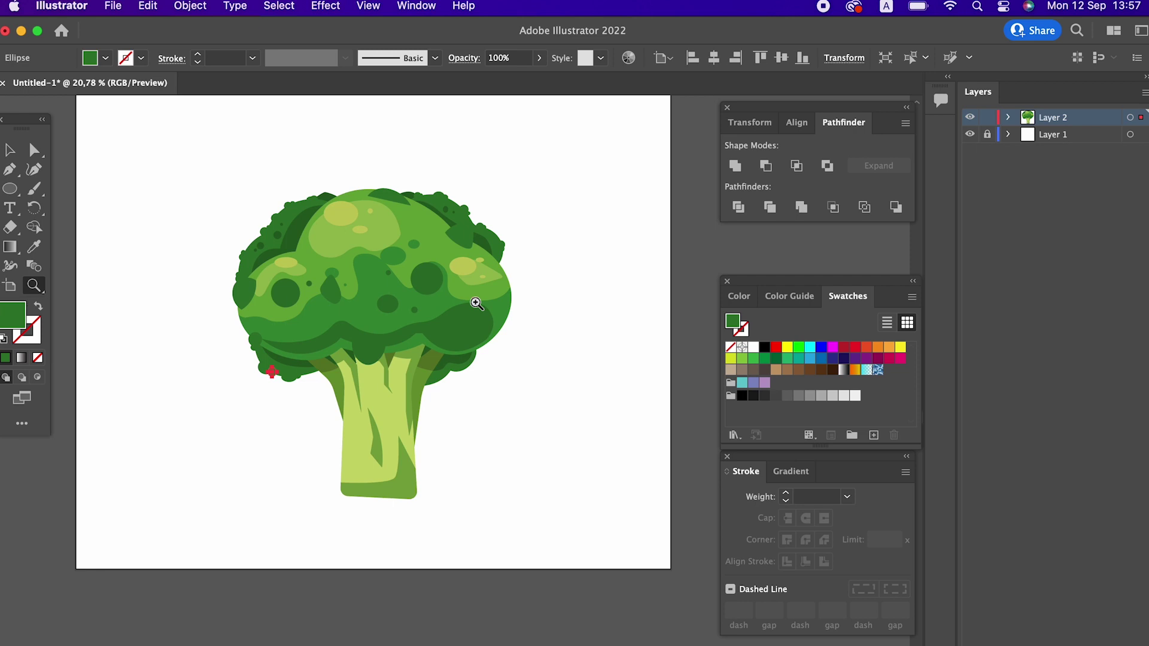
{"action": "left_click", "coordinate": [390, 267]}
{"action": "left_click", "coordinate": [384, 328]}
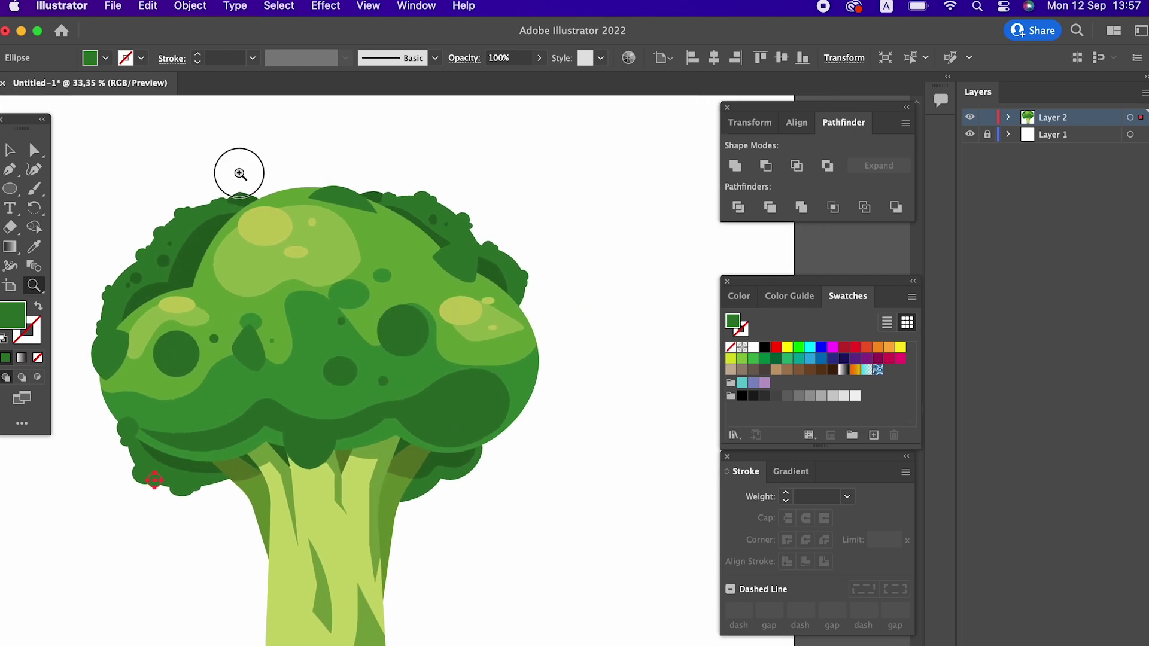
{"action": "left_click", "coordinate": [236, 174]}
{"action": "left_click_drag", "start_coordinate": [165, 263], "coordinate": [239, 307]}
{"action": "left_click", "coordinate": [9, 188]}
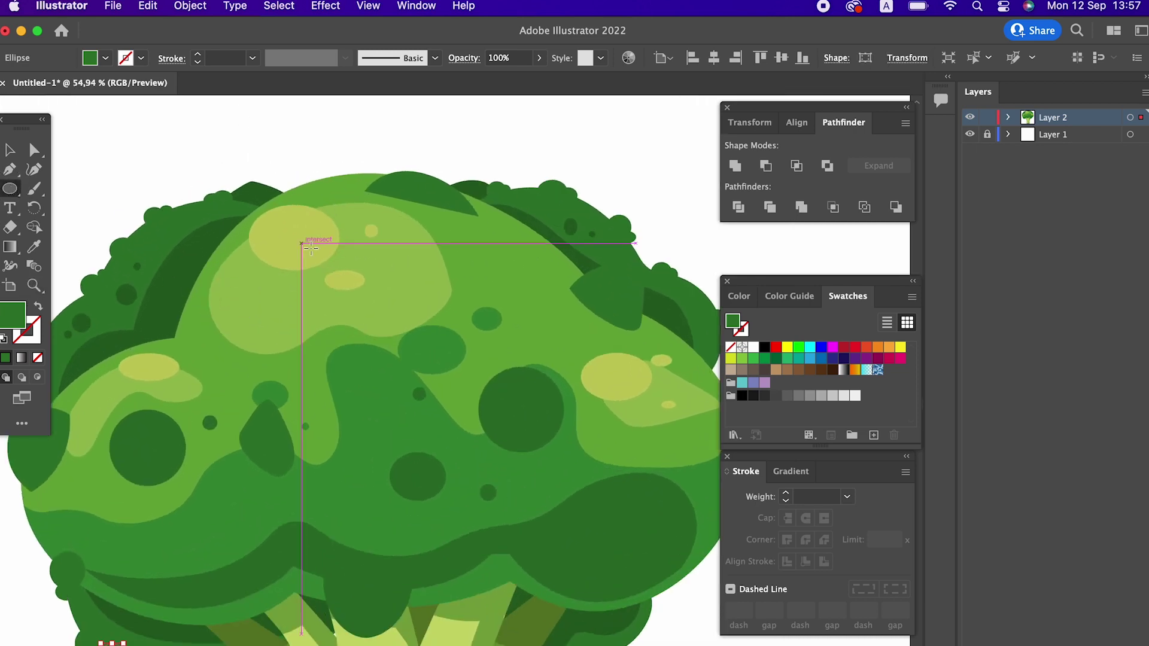
{"action": "left_click_drag", "start_coordinate": [266, 210], "coordinate": [306, 237]}
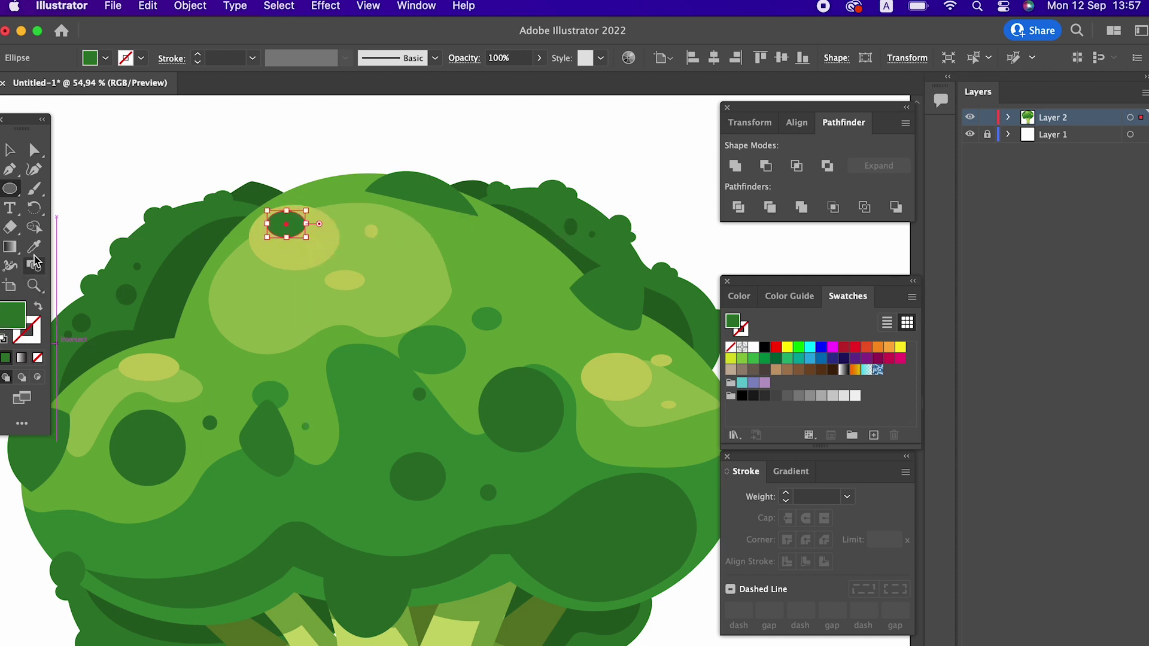
{"action": "left_click", "coordinate": [34, 246]}
{"action": "left_click", "coordinate": [314, 233]}
{"action": "double_click", "coordinate": [21, 316]}
{"action": "left_click", "coordinate": [133, 88]}
- Confirm the pale yellow fill and add three more yellow highlight spots across the crown
{"action": "left_click", "coordinate": [409, 78]}
{"action": "key", "text": "z"}
{"action": "mouse_move", "coordinate": [368, 239]}
{"action": "left_mouse_down"}
{"action": "mouse_move", "coordinate": [257, 293]}
{"action": "mouse_move", "coordinate": [419, 257]}
{"action": "left_mouse_up"}
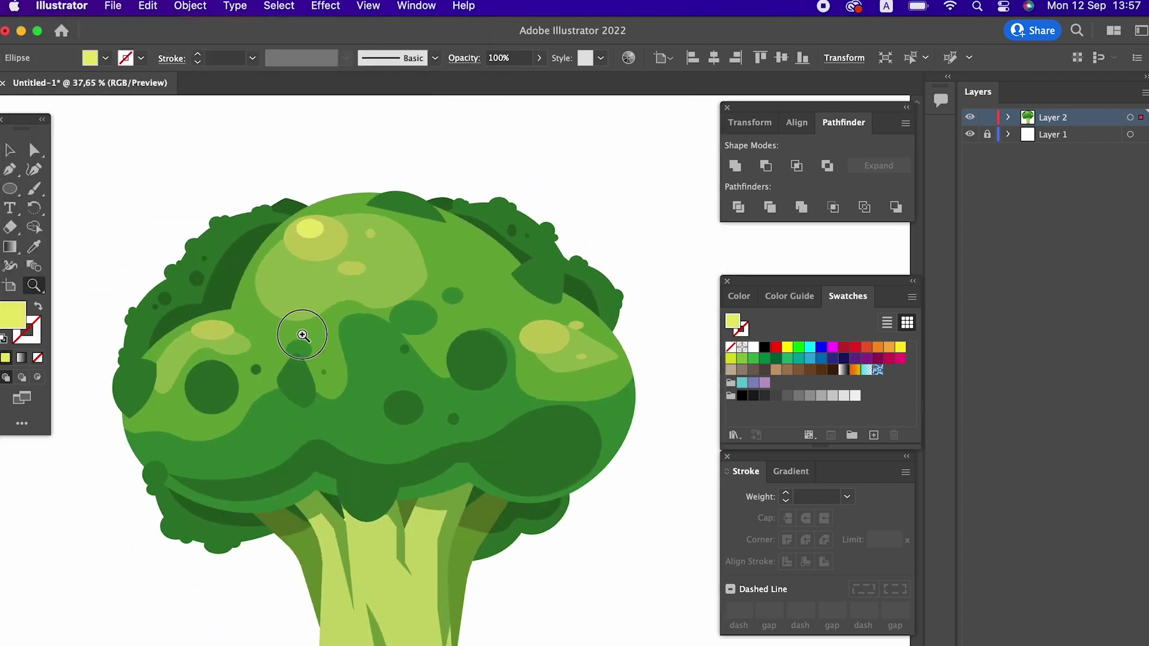
{"action": "left_click", "coordinate": [10, 188]}
{"action": "left_click_drag", "start_coordinate": [126, 387], "coordinate": [160, 413]}
{"action": "left_click_drag", "start_coordinate": [342, 314], "coordinate": [372, 335]}
{"action": "left_click_drag", "start_coordinate": [482, 345], "coordinate": [524, 365]}
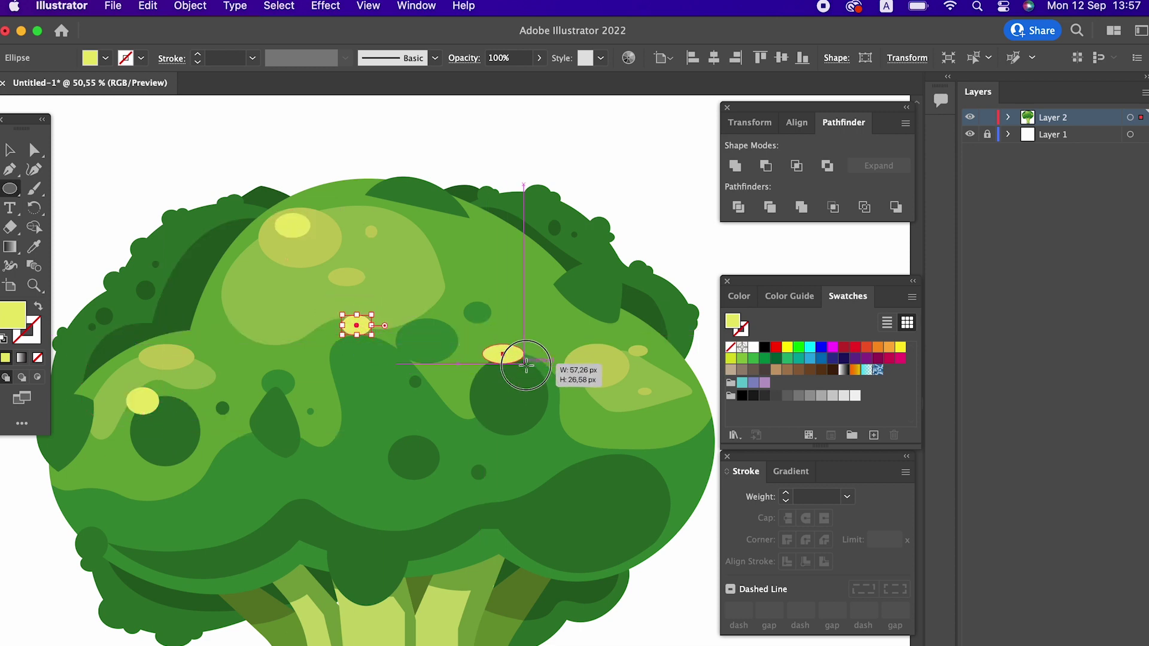
{"action": "key", "text": "z"}
{"action": "mouse_move", "coordinate": [380, 410]}
{"action": "left_mouse_down"}
{"action": "mouse_move", "coordinate": [184, 412]}
{"action": "mouse_move", "coordinate": [315, 411]}
{"action": "mouse_move", "coordinate": [305, 429]}
{"action": "mouse_move", "coordinate": [393, 304]}
{"action": "left_mouse_up"}
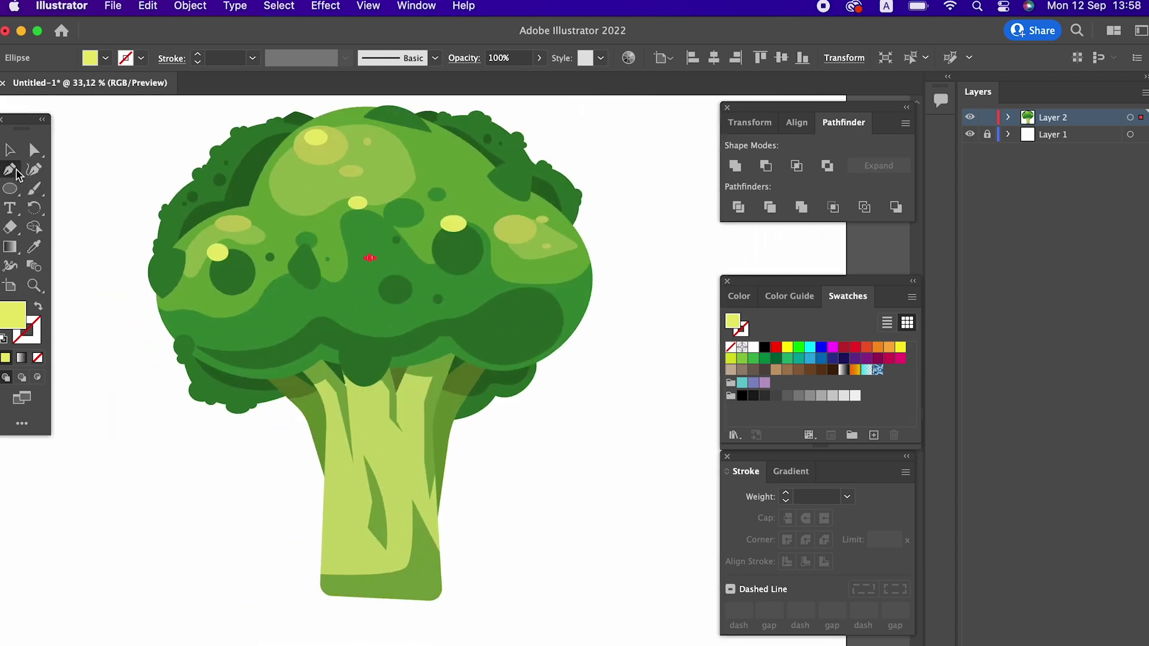
- Draw another oval on the upper-left crown and fill it with the crown's green
{"action": "left_click", "coordinate": [22, 190]}
{"action": "left_click_drag", "start_coordinate": [211, 184], "coordinate": [266, 223]}
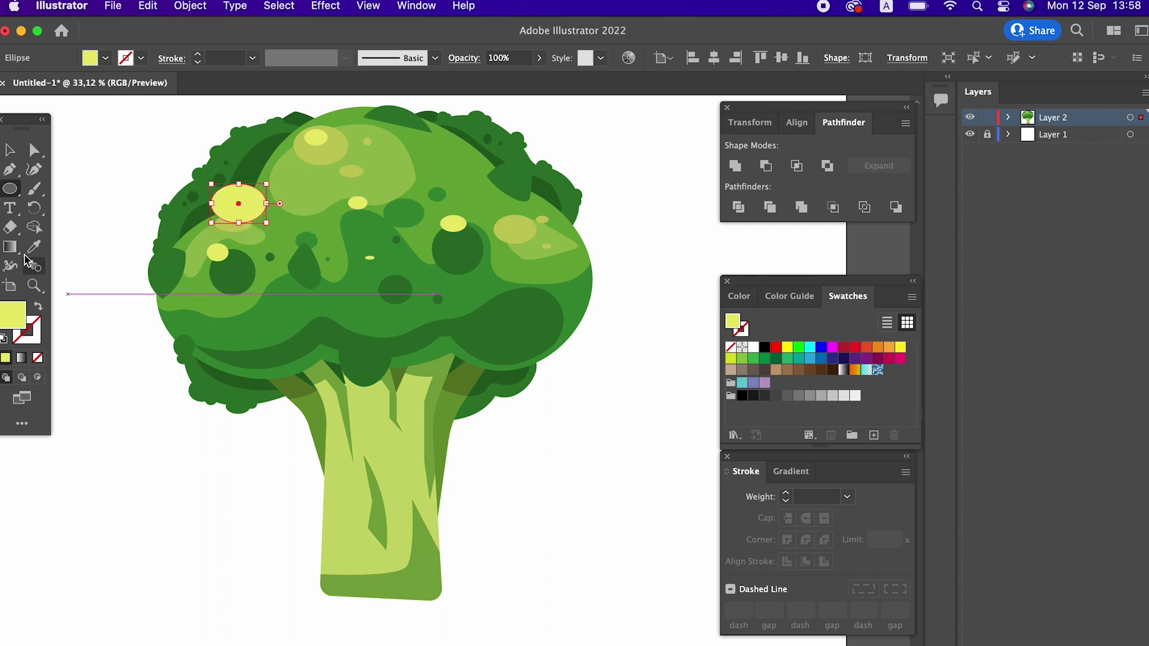
{"action": "left_click", "coordinate": [34, 246]}
{"action": "left_click", "coordinate": [272, 263]}
{"action": "key", "text": "z"}
{"action": "left_click_drag", "start_coordinate": [274, 256], "coordinate": [369, 282]}
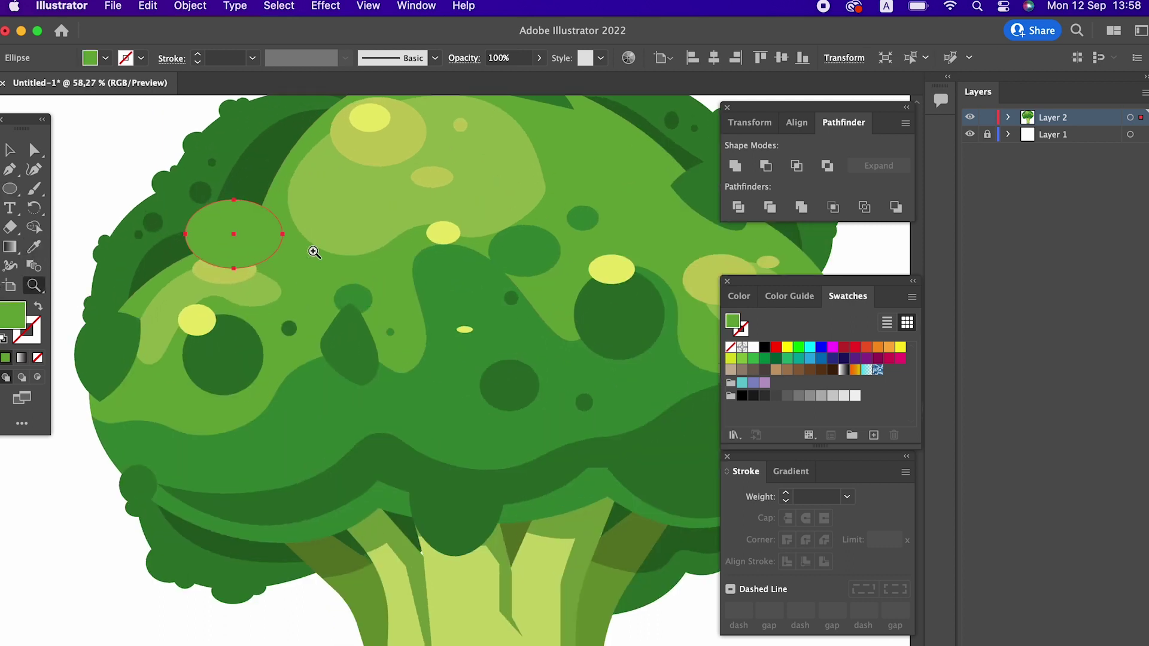
- Shrink the green oval into a small bump on the crown
{"action": "left_click", "coordinate": [13, 146]}
{"action": "mouse_move", "coordinate": [180, 272]}
{"action": "left_mouse_down"}
{"action": "mouse_move", "coordinate": [240, 264]}
{"action": "mouse_move", "coordinate": [253, 235]}
{"action": "left_mouse_up"}
{"action": "key", "text": "z"}
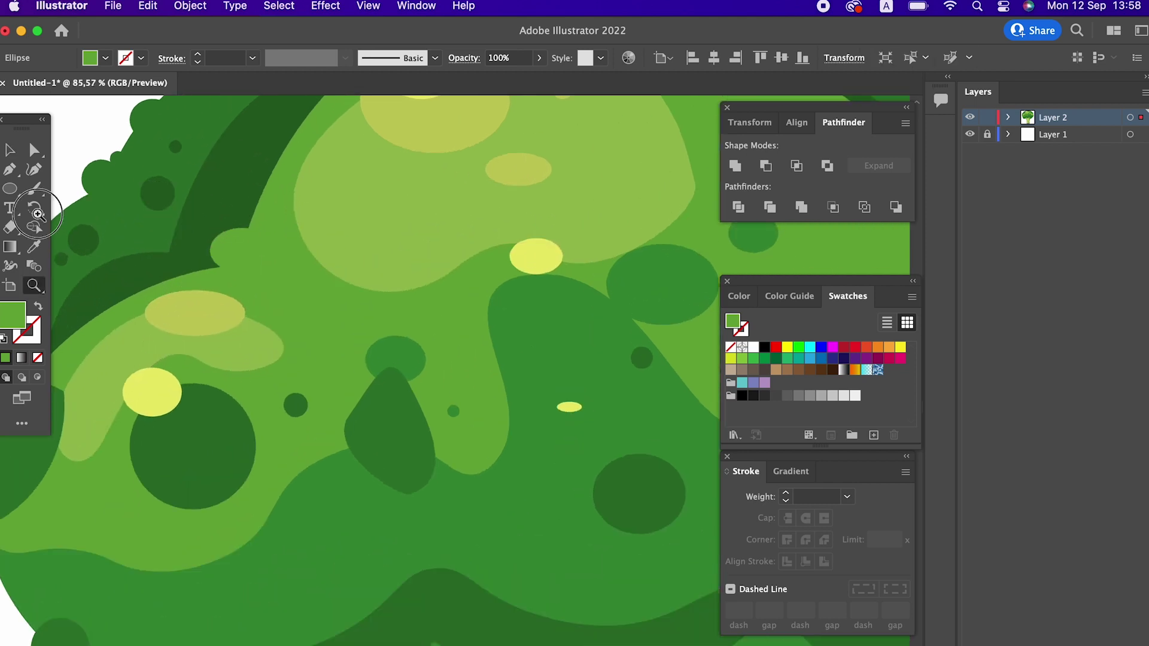
{"action": "left_click_drag", "start_coordinate": [169, 205], "coordinate": [175, 362]}
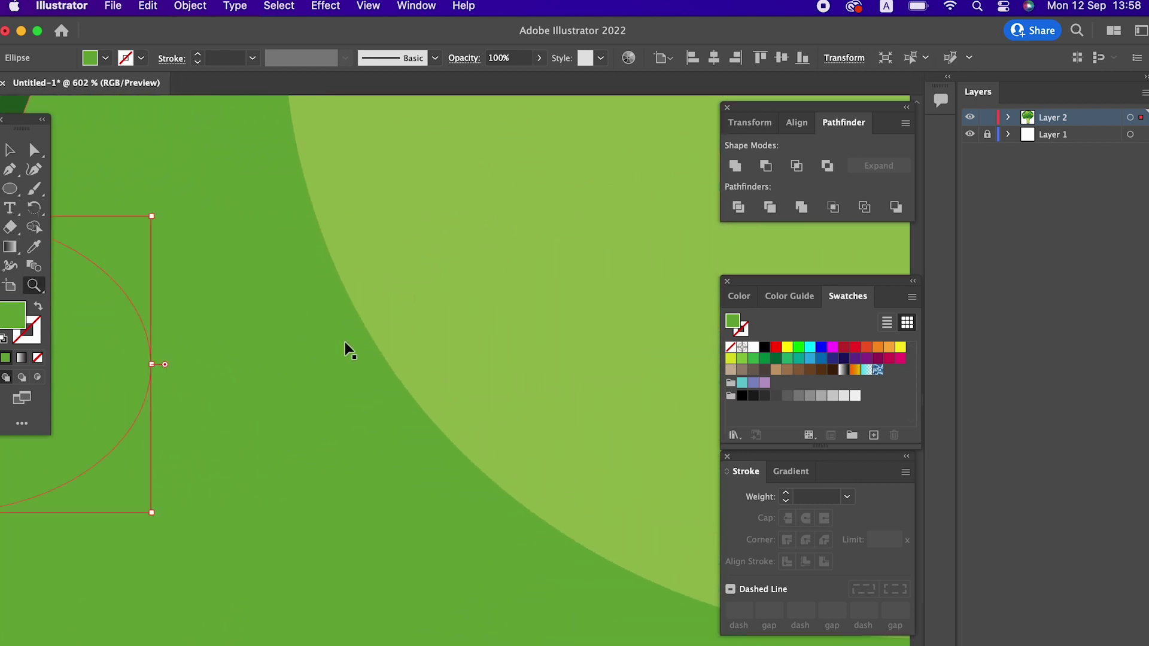
- Stretch the small green bump taller
{"action": "left_click", "coordinate": [278, 399]}
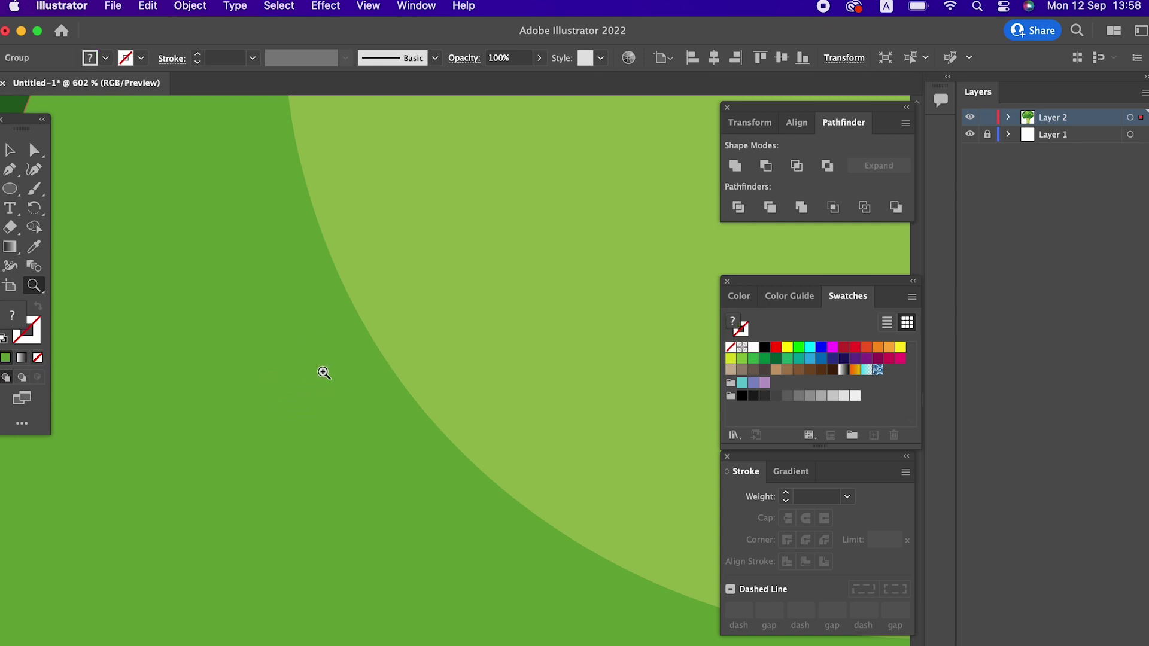
{"action": "scroll", "coordinate": [324, 373], "scroll_direction": "down", "scroll_amount": 5}
{"action": "scroll", "coordinate": [167, 451], "scroll_direction": "down", "scroll_amount": 5}
{"action": "scroll", "coordinate": [248, 402], "scroll_direction": "down", "scroll_amount": 5}
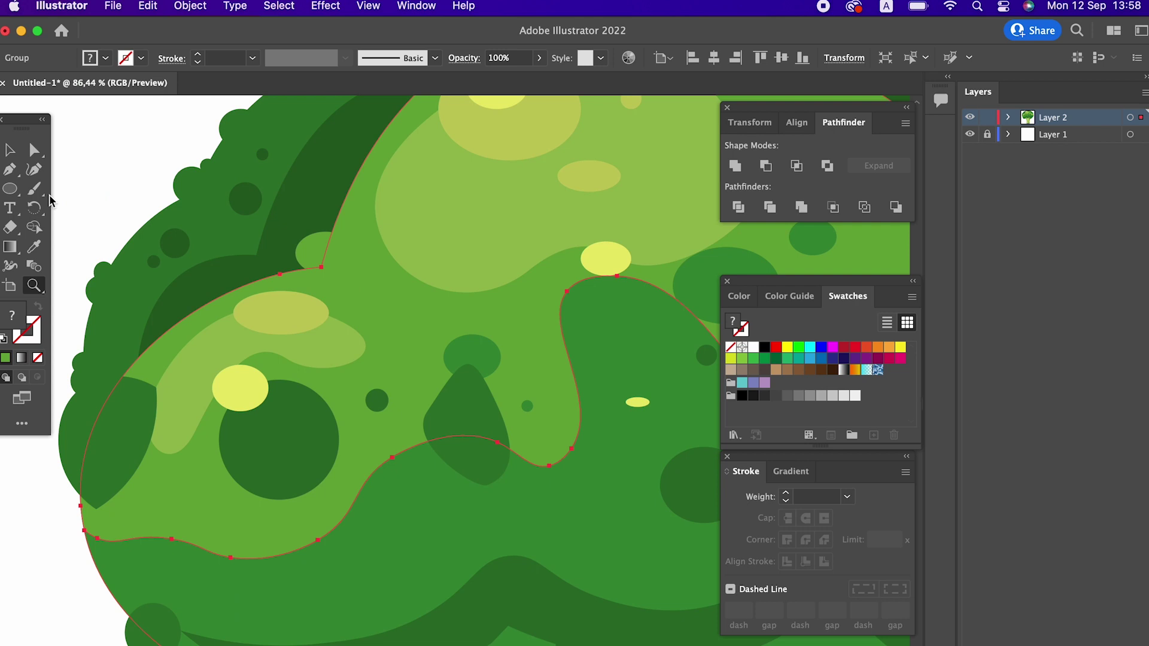
{"action": "left_click", "coordinate": [307, 254]}
{"action": "left_click_drag", "start_coordinate": [327, 277], "coordinate": [326, 309]}
{"action": "scroll", "coordinate": [133, 259], "scroll_direction": "down", "scroll_amount": 5}
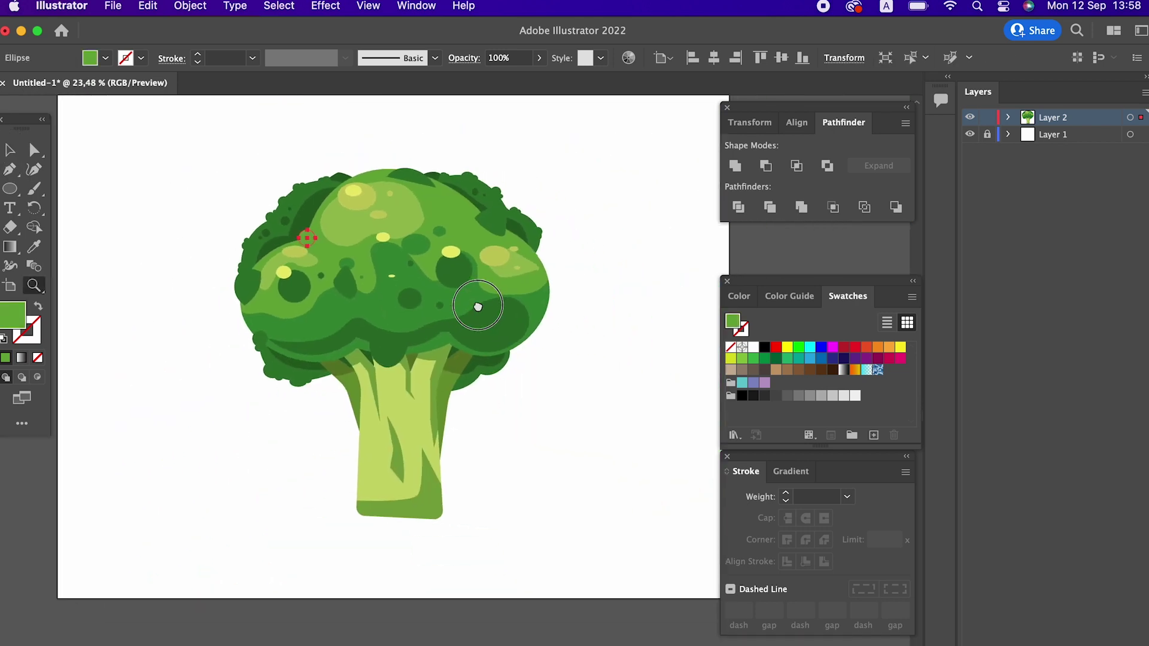
{"action": "scroll", "coordinate": [478, 306], "scroll_direction": "right", "scroll_amount": 2}
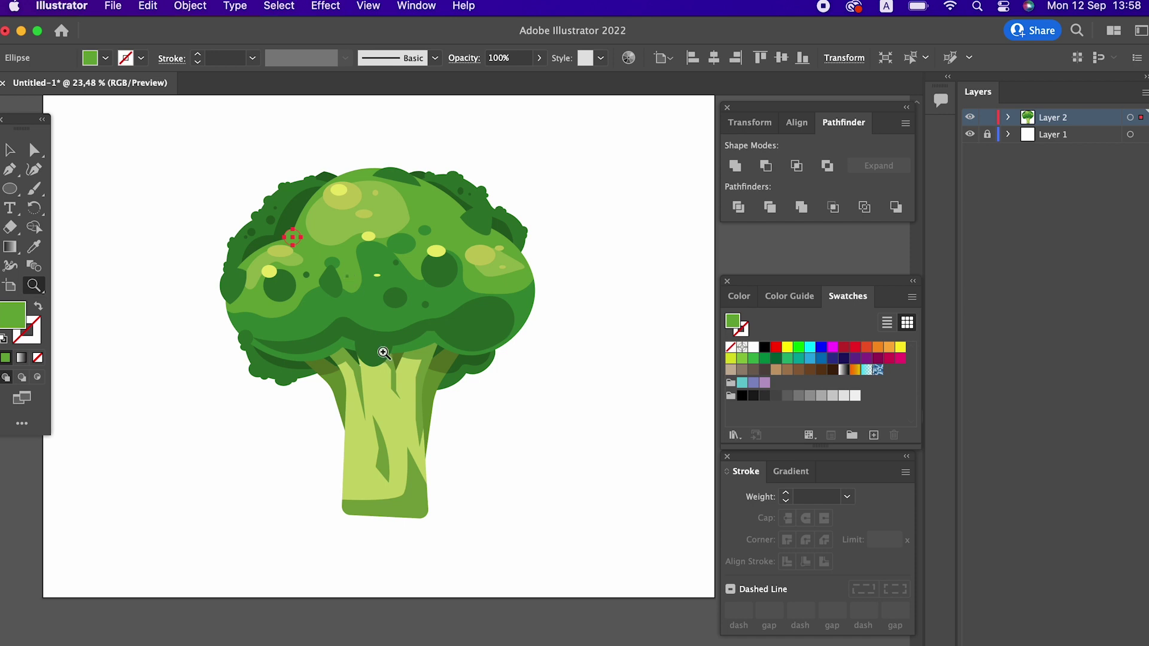
{"action": "scroll", "coordinate": [407, 341], "scroll_direction": "up", "scroll_amount": 3}
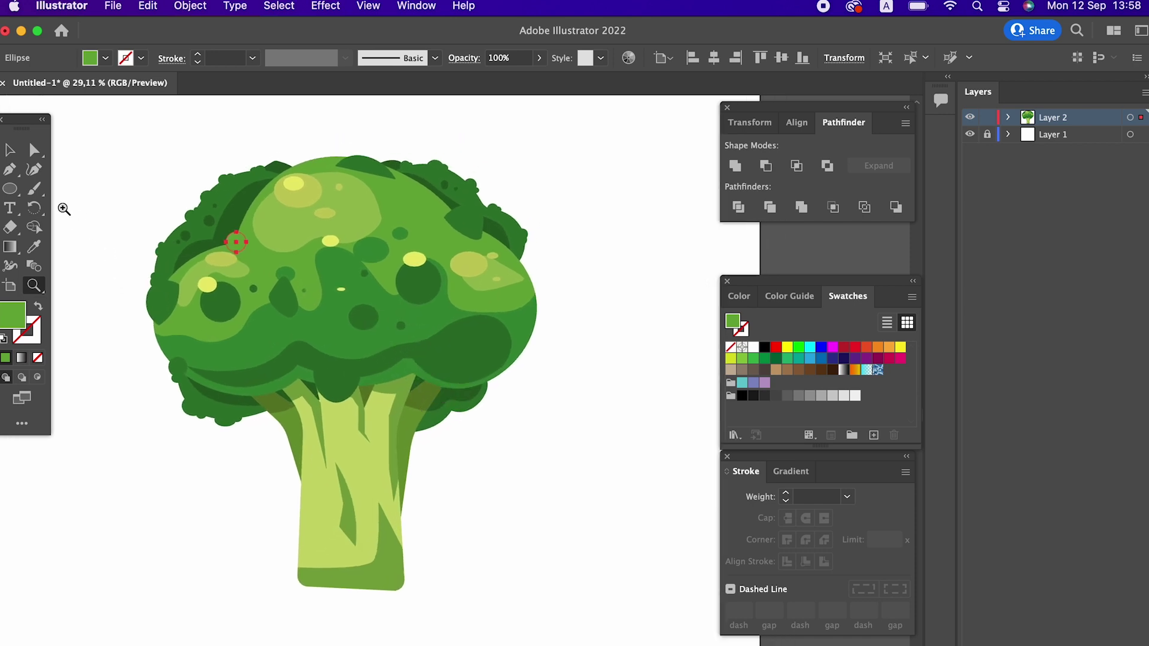
{"action": "scroll", "coordinate": [197, 353], "scroll_direction": "up", "scroll_amount": 5}
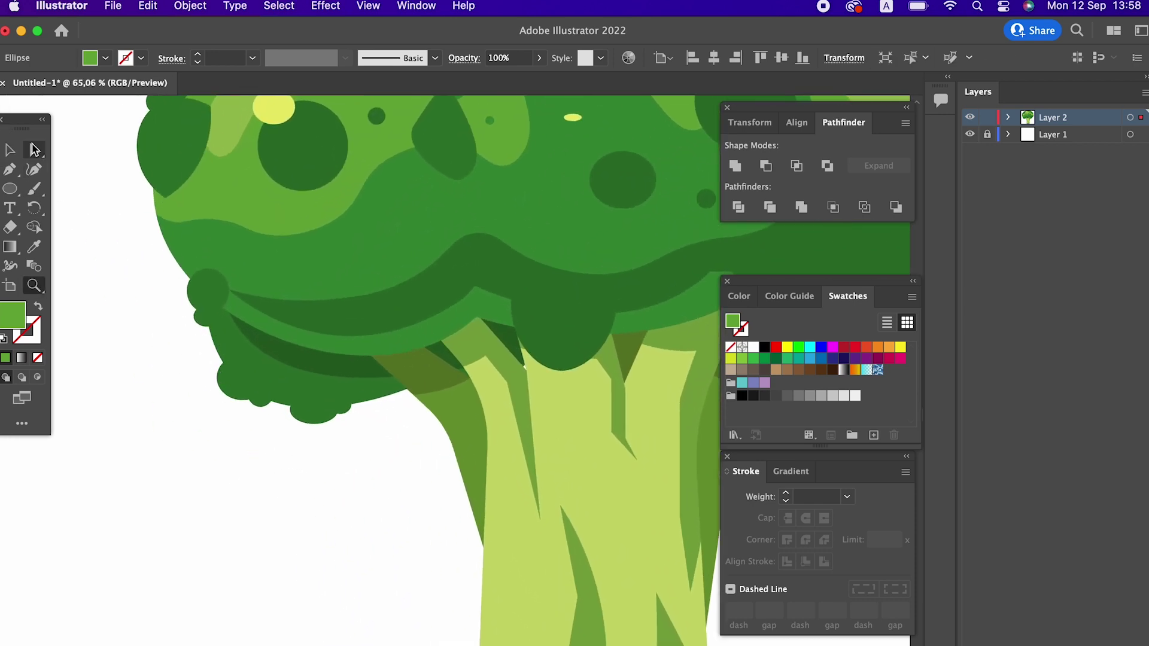
{"action": "scroll", "coordinate": [303, 311], "scroll_direction": "down", "scroll_amount": 5}
{"action": "scroll", "coordinate": [269, 323], "scroll_direction": "down", "scroll_amount": 1}
{"action": "scroll", "coordinate": [245, 293], "scroll_direction": "down", "scroll_amount": 1}
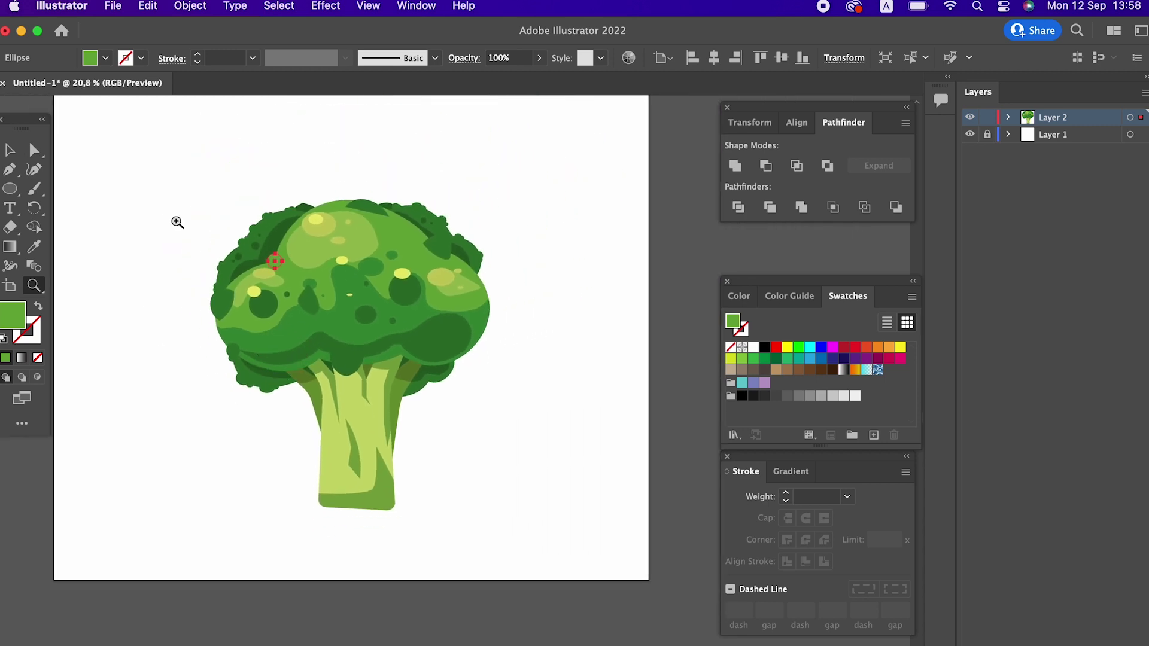
- Group all the broccoli artwork and move the group higher on the artboard
{"action": "key", "text": "v"}
{"action": "left_click", "coordinate": [505, 482]}
{"action": "key", "text": "super+a"}
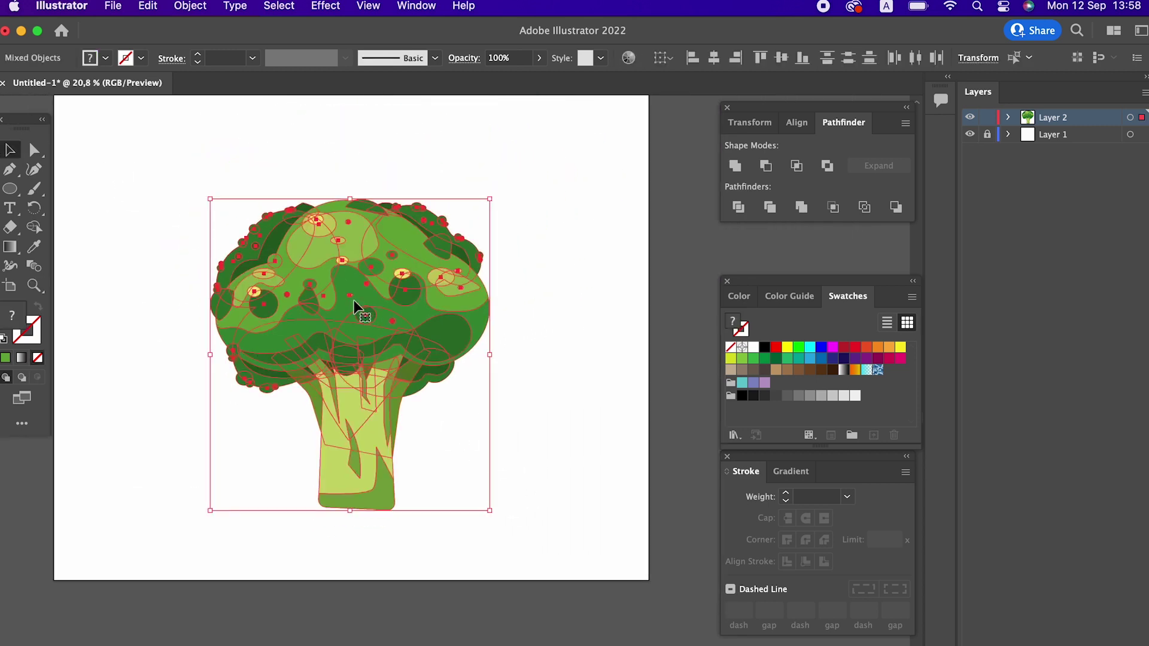
{"action": "right_click", "coordinate": [356, 304]}
{"action": "left_click", "coordinate": [431, 442]}
{"action": "left_click", "coordinate": [713, 58]}
{"action": "left_click", "coordinate": [781, 57]}
{"action": "left_click", "coordinate": [625, 303]}
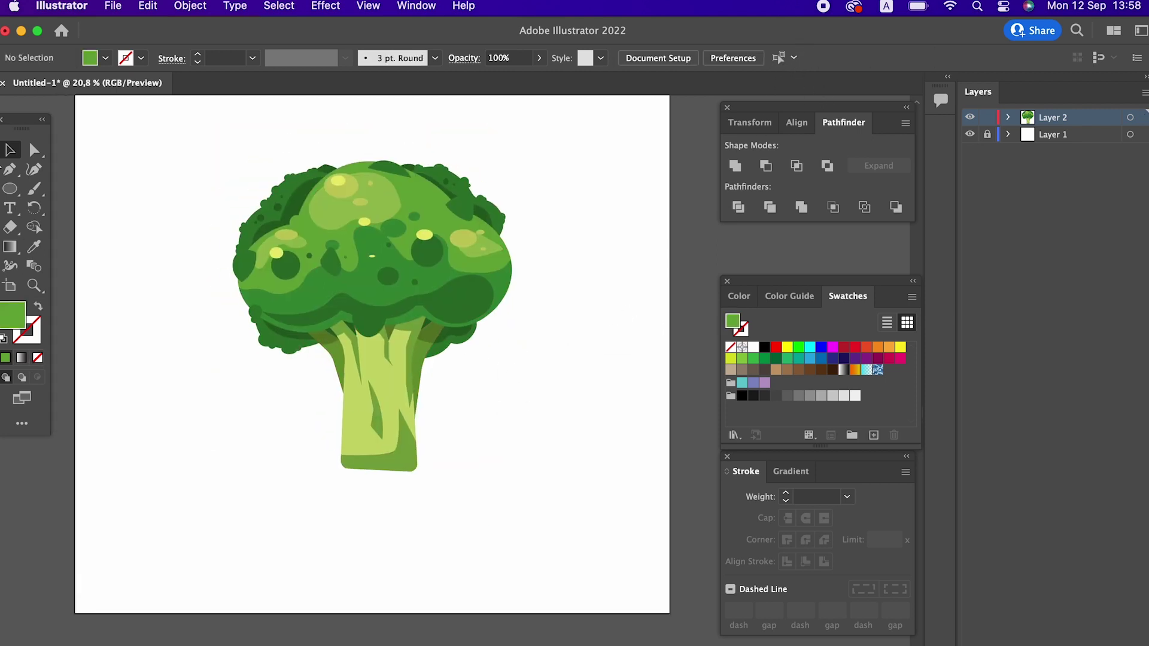
{"action": "left_click", "coordinate": [10, 189]}
- Draw a wide oval under the broccoli stem and send it to the back
{"action": "mouse_move", "coordinate": [272, 447]}
{"action": "left_mouse_down"}
{"action": "mouse_move", "coordinate": [554, 495]}
{"action": "mouse_move", "coordinate": [518, 487]}
{"action": "left_mouse_up"}
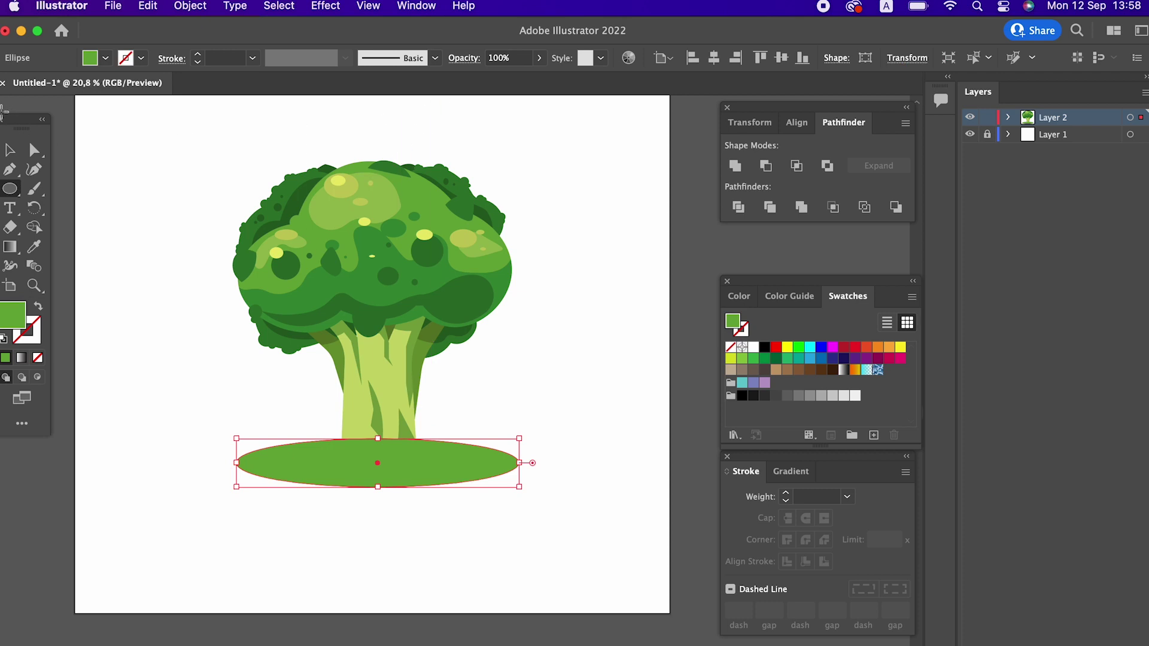
{"action": "left_click", "coordinate": [7, 150]}
{"action": "right_click", "coordinate": [395, 464]}
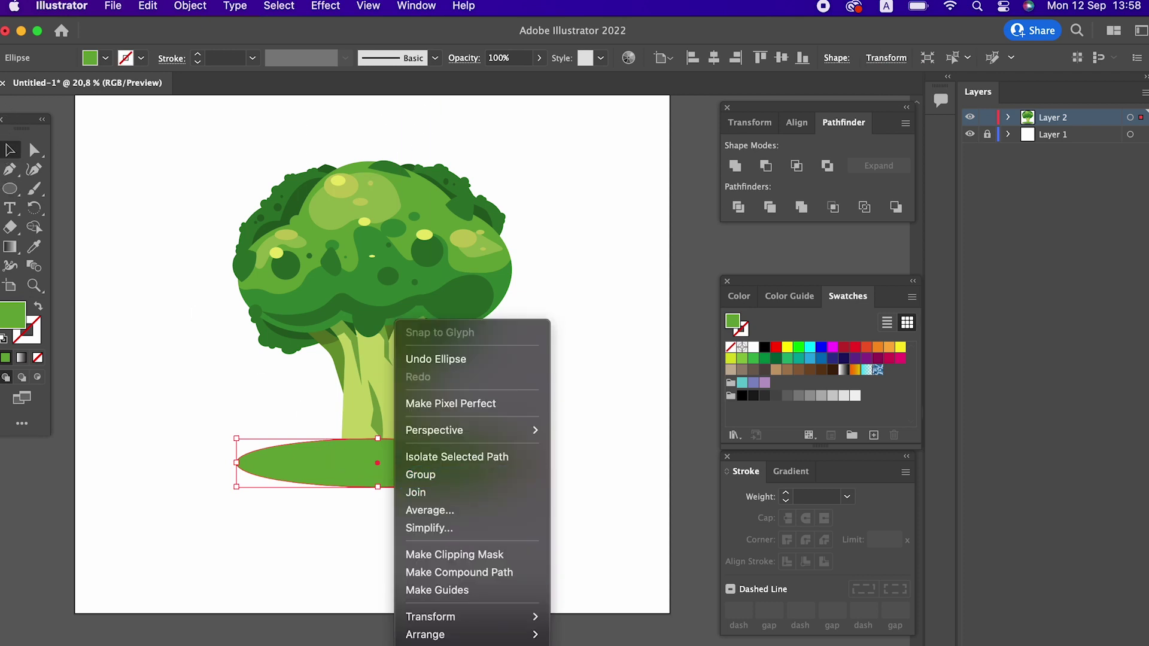
{"action": "left_click", "coordinate": [593, 607]}
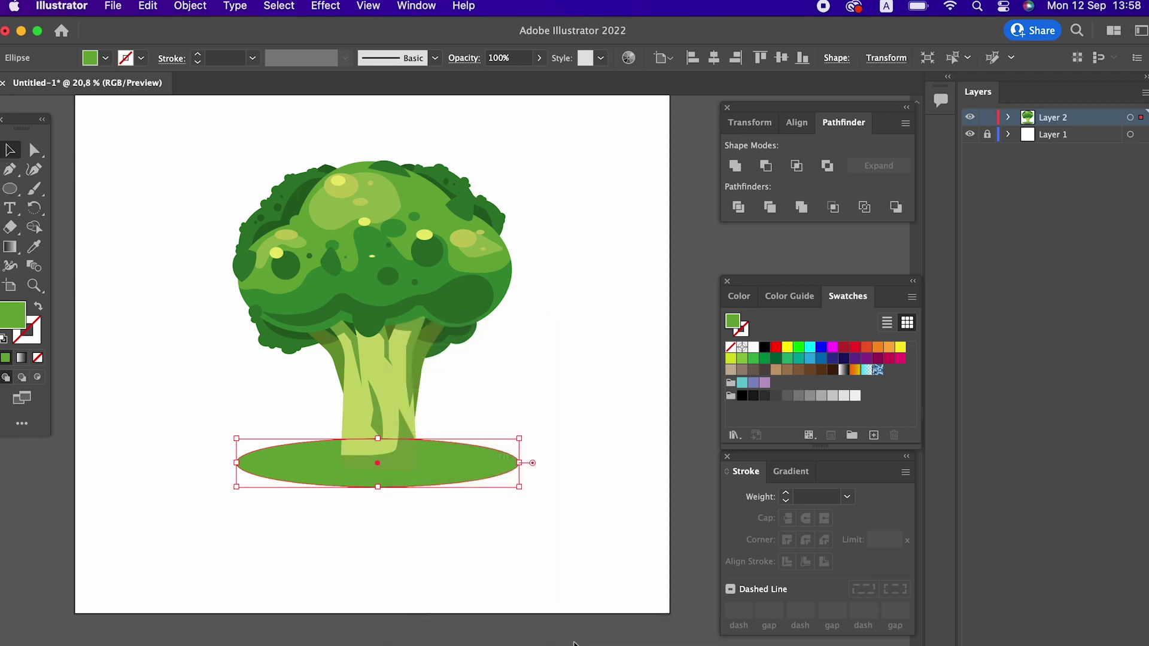
- Fill the oval black with 13% opacity as a soft shadow
{"action": "left_click", "coordinate": [742, 396]}
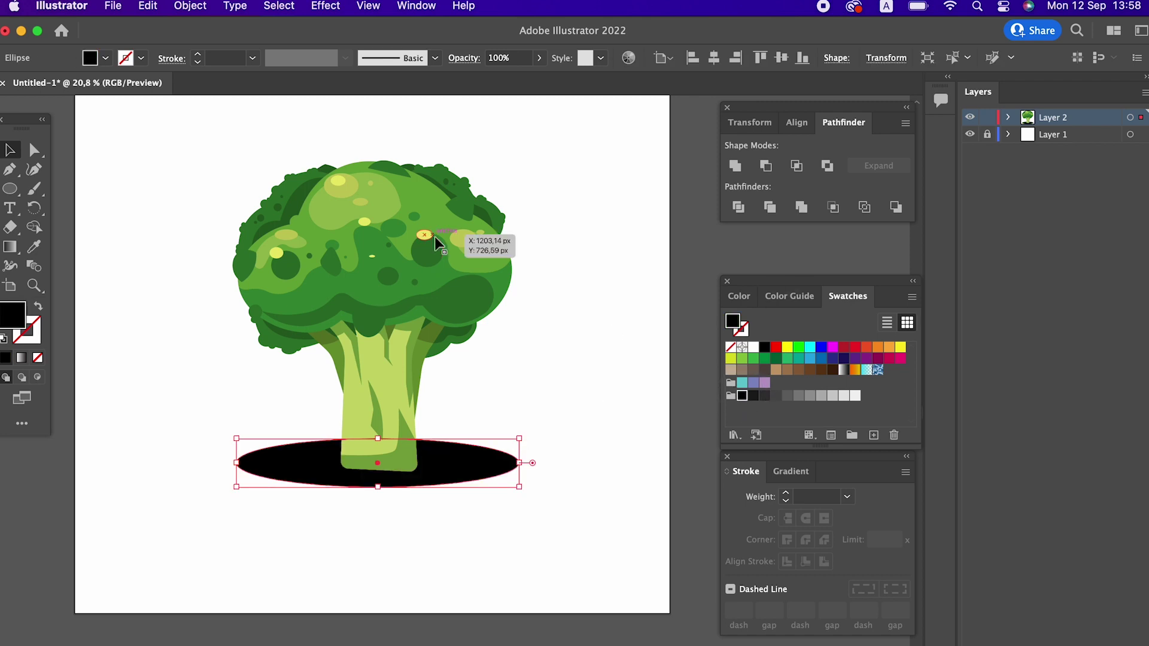
{"action": "left_click", "coordinate": [540, 58]}
{"action": "left_click", "coordinate": [486, 78]}
{"action": "left_click", "coordinate": [549, 510]}
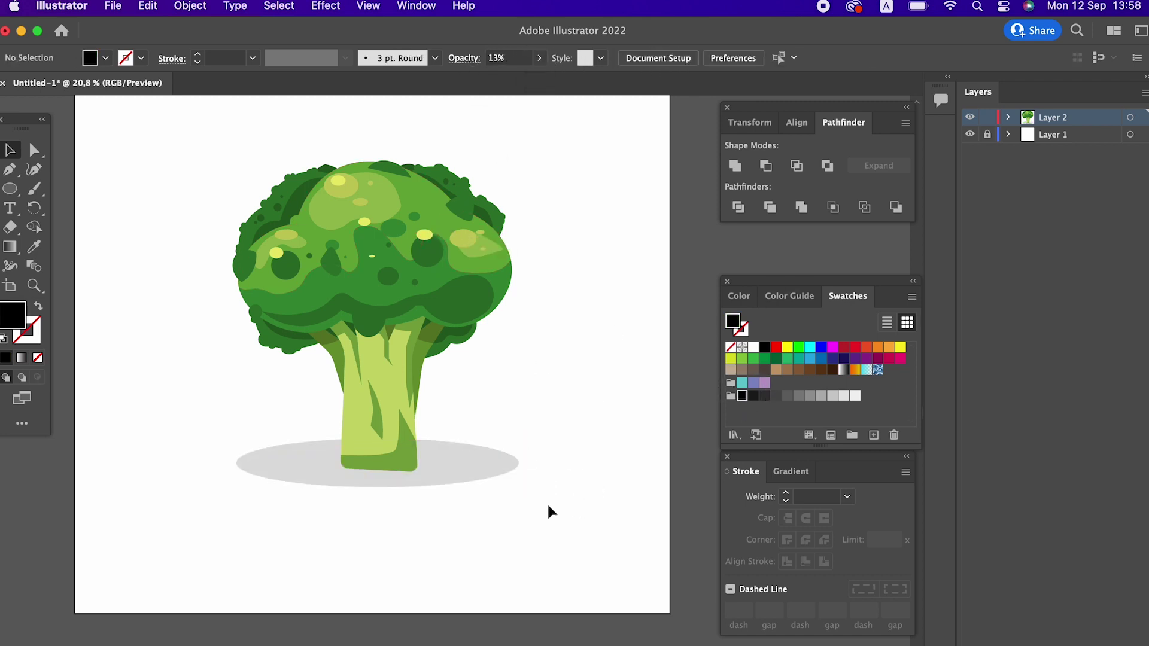
- Deselect everything and zoom in on the finished broccoli
{"action": "key", "text": "super+a"}
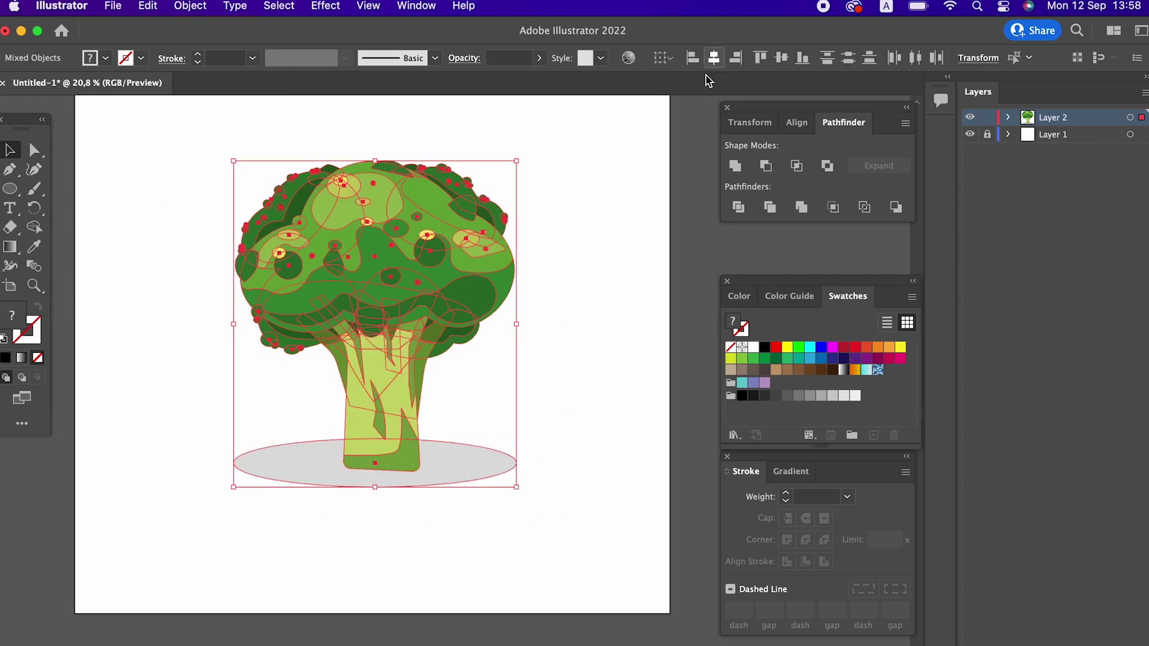
{"action": "left_click", "coordinate": [600, 461]}
{"action": "left_click_drag", "start_coordinate": [498, 542], "coordinate": [344, 384]}
{"action": "left_click", "coordinate": [493, 418]}
{"action": "key", "text": "z"}
{"action": "mouse_move", "coordinate": [531, 464]}
{"action": "left_mouse_down"}
{"action": "mouse_move", "coordinate": [532, 476]}
{"action": "mouse_move", "coordinate": [559, 466]}
{"action": "left_mouse_up"}
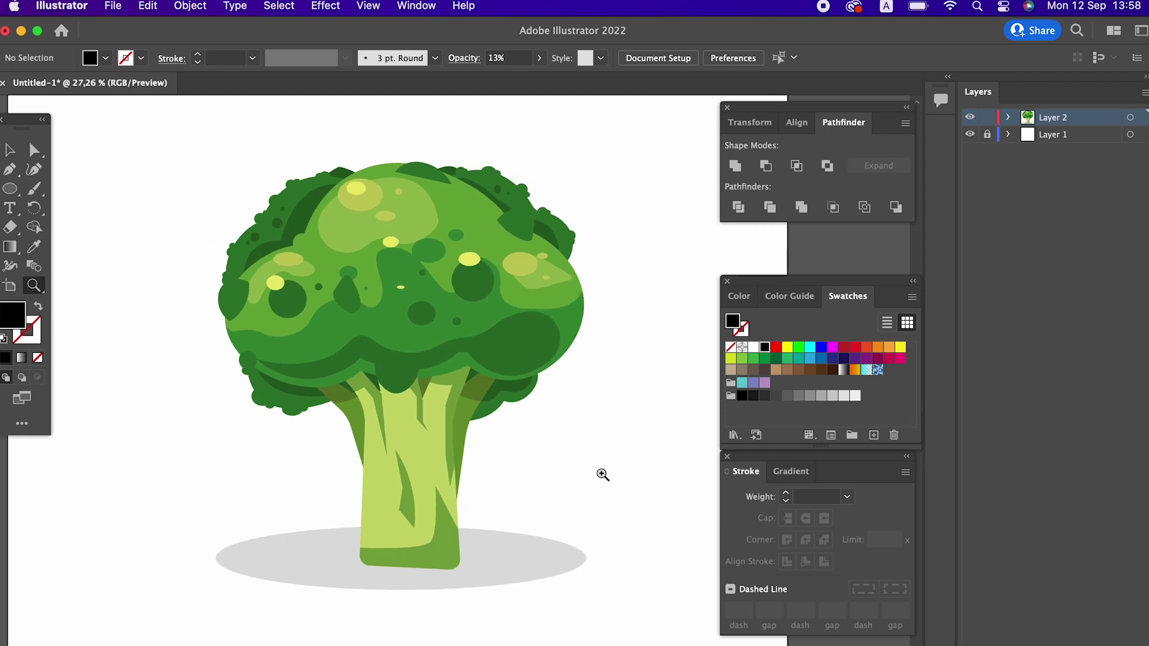